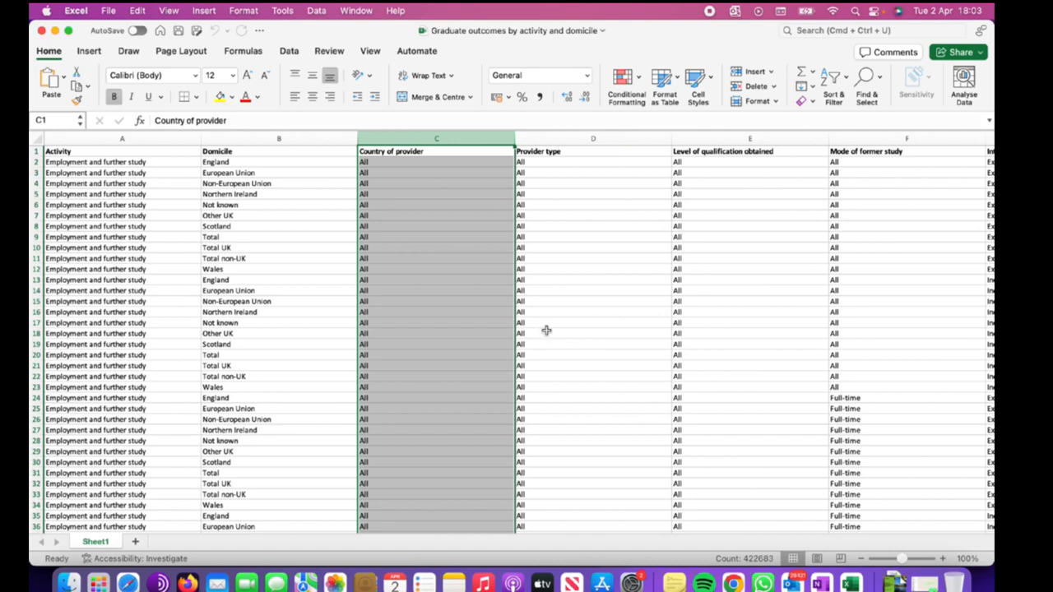
Examine the Country of provider column and the neighbouring Provider type cells.
click(580, 270)
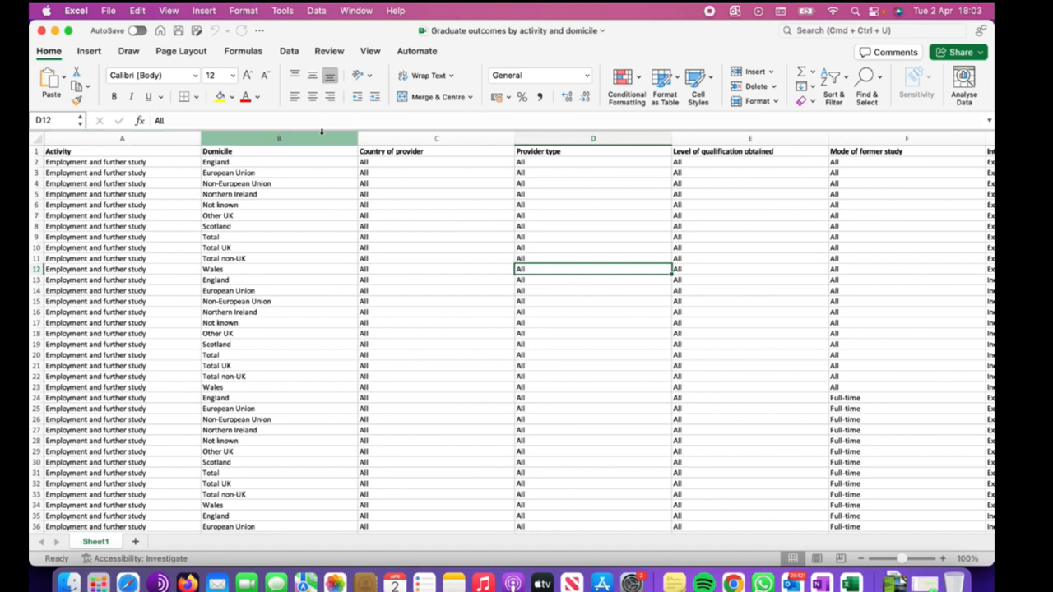
click(453, 139)
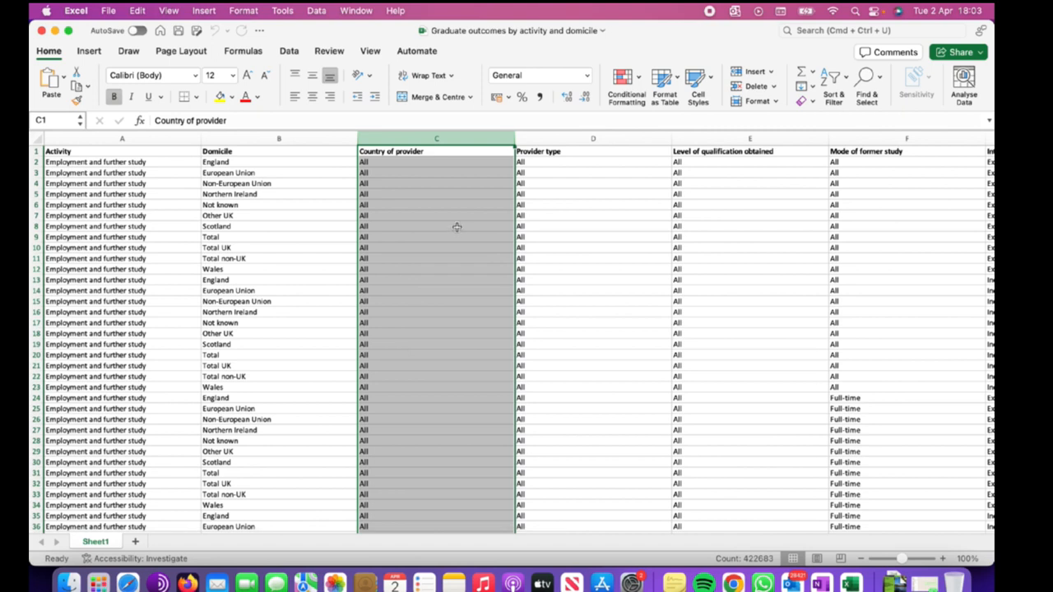
click(550, 226)
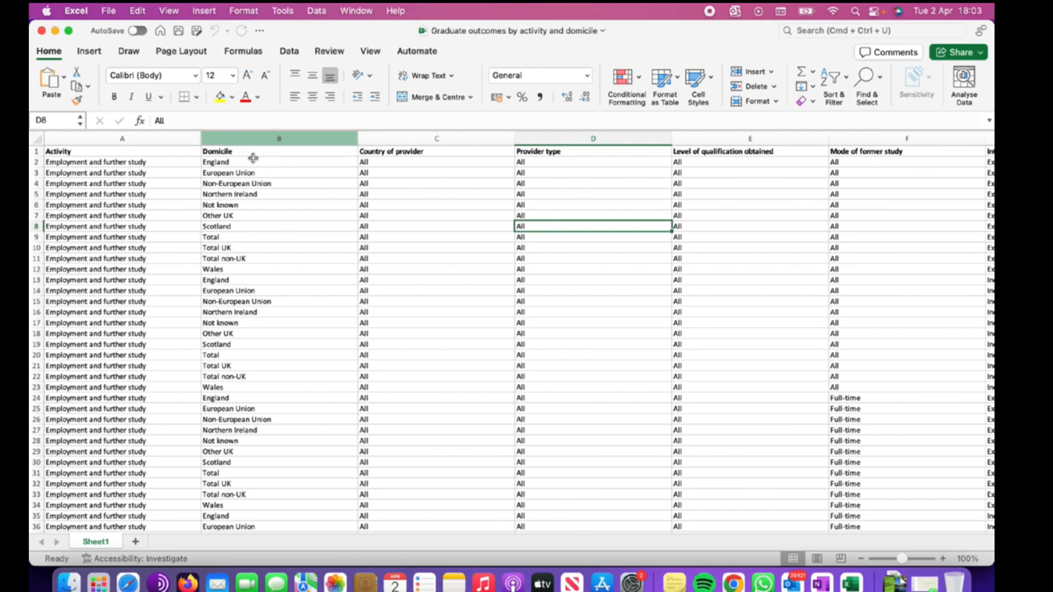
click(453, 142)
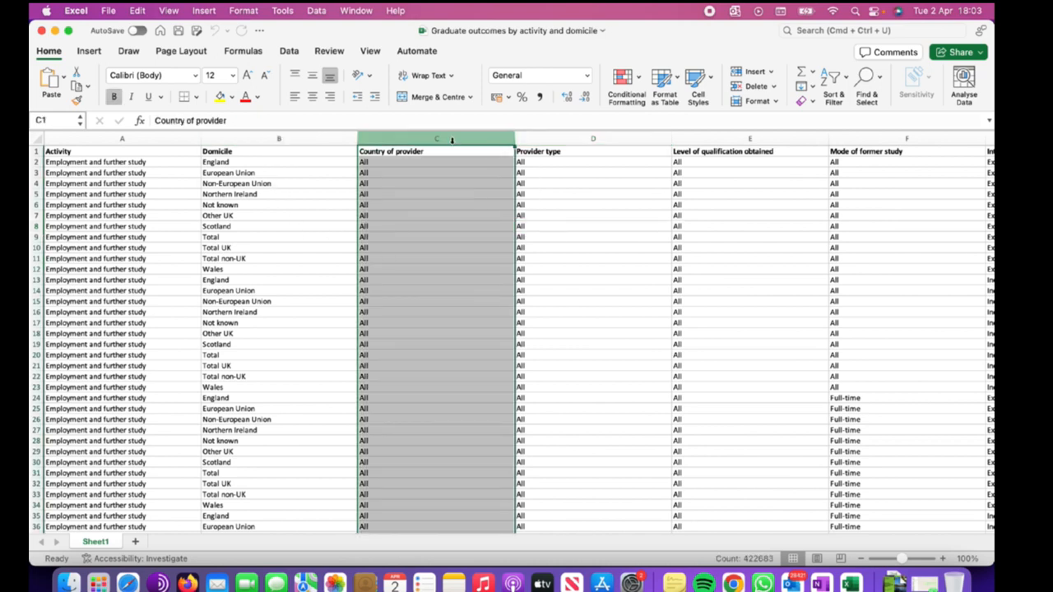
click(598, 203)
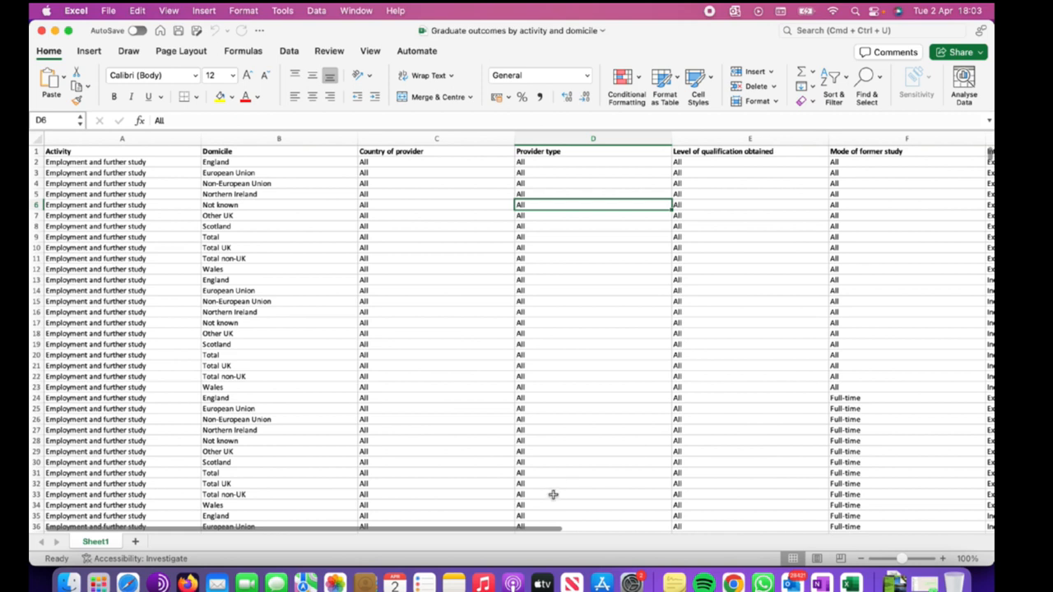
click(140, 121)
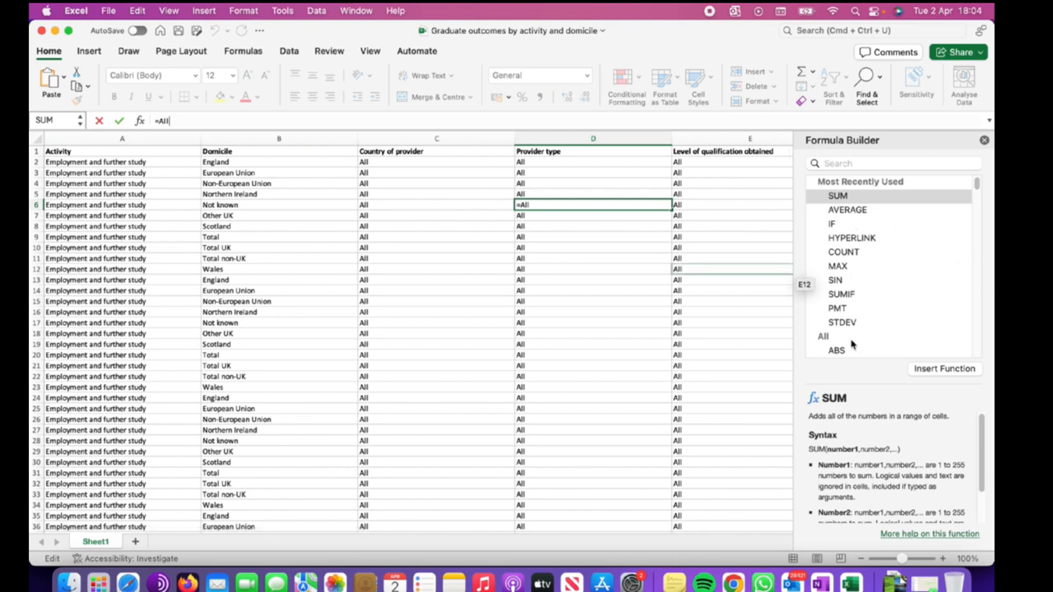
click(839, 254)
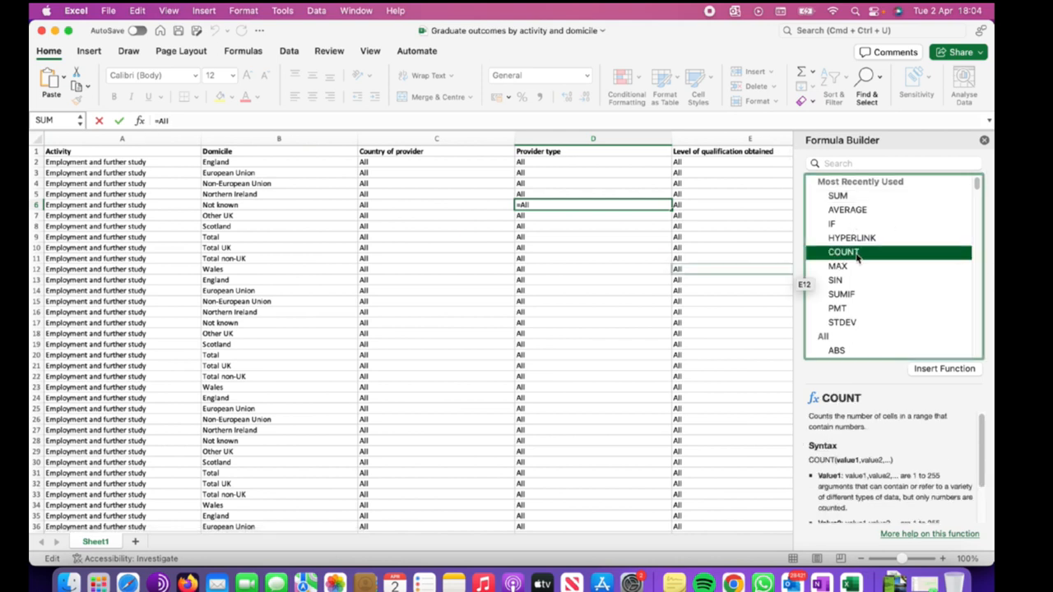
click(983, 142)
click(601, 268)
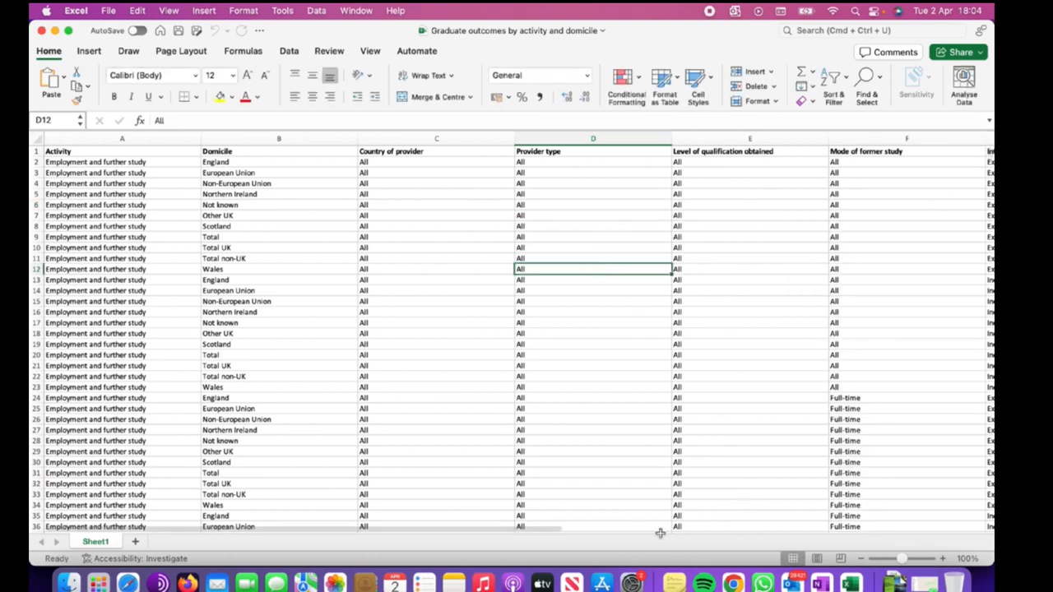
Inspect the header row and the first entries of the Domicile, Country of provider and Provider type columns.
mouse_move(545, 534)
mouse_move(543, 533)
mouse_down()
mouse_move(806, 533)
mouse_move(540, 527)
mouse_up()
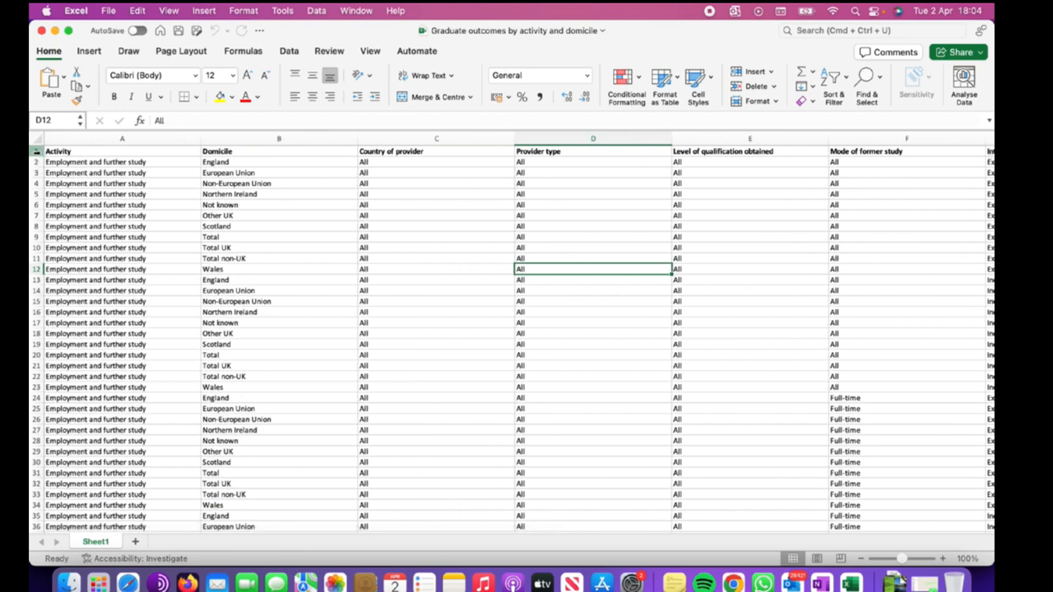
click(36, 151)
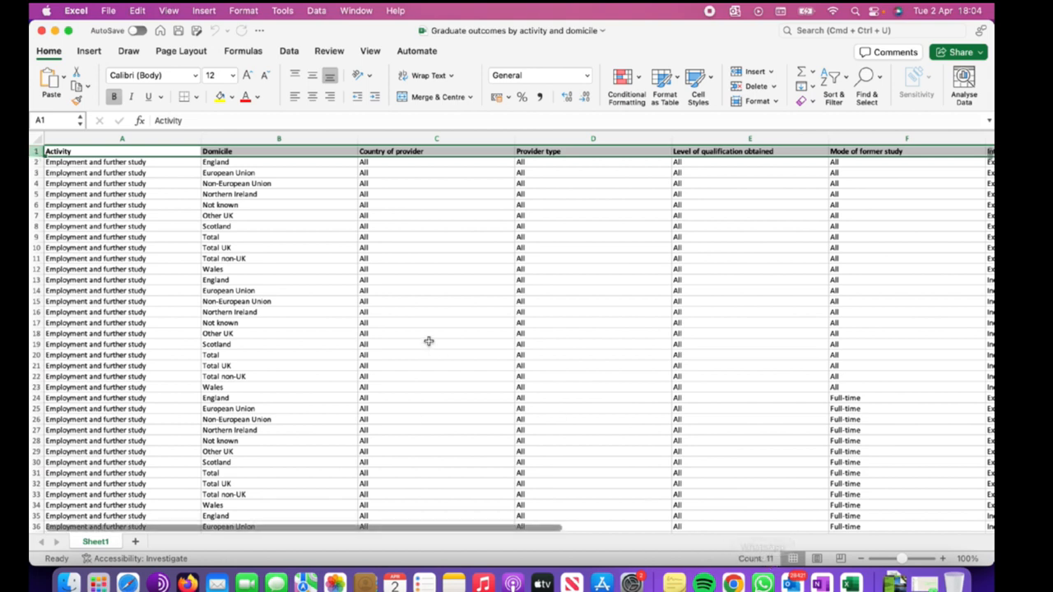
click(408, 268)
click(249, 150)
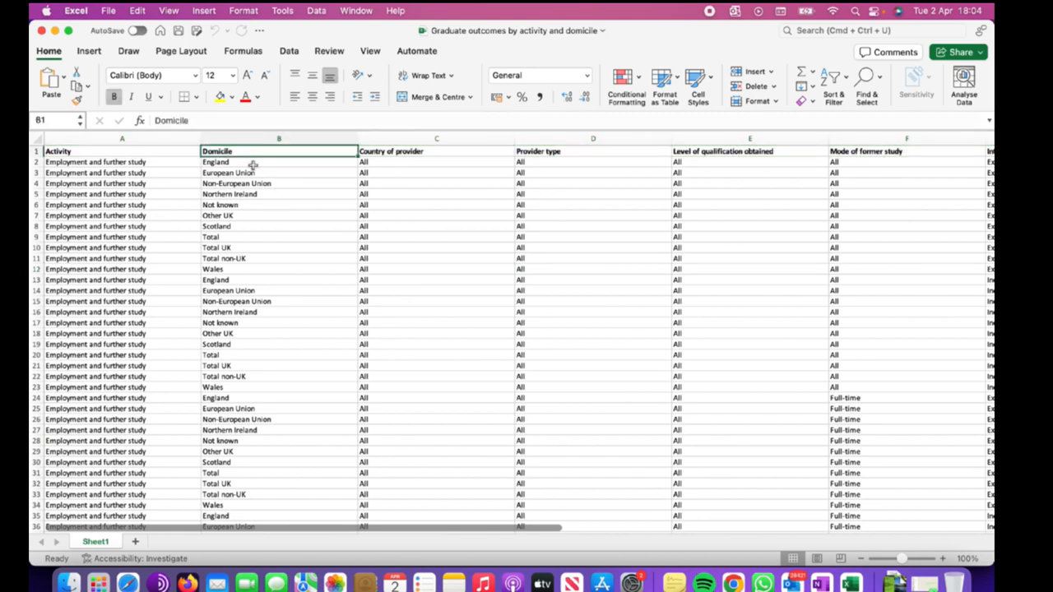
click(255, 183)
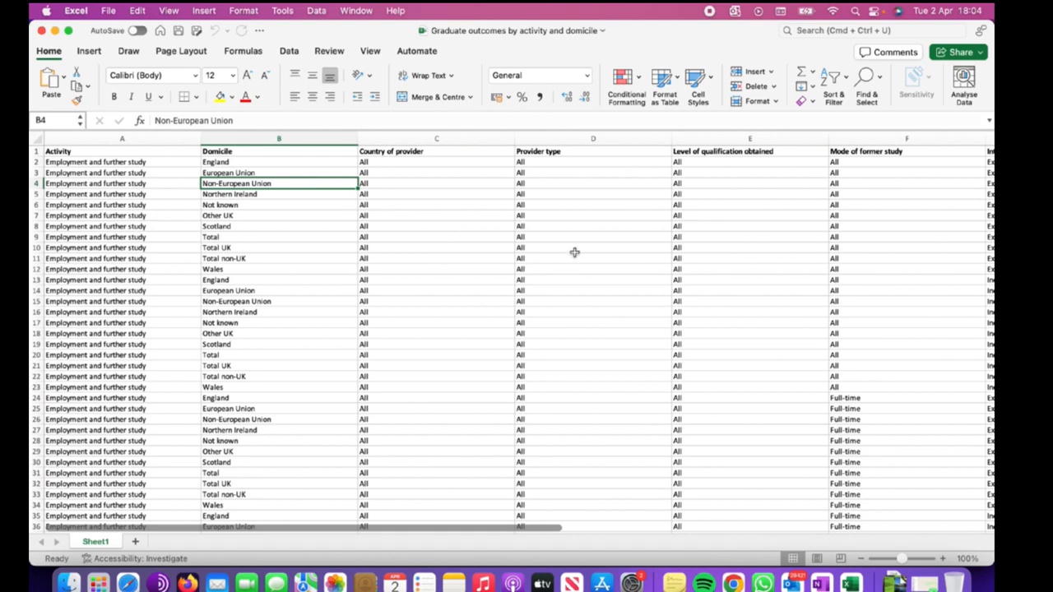
click(471, 142)
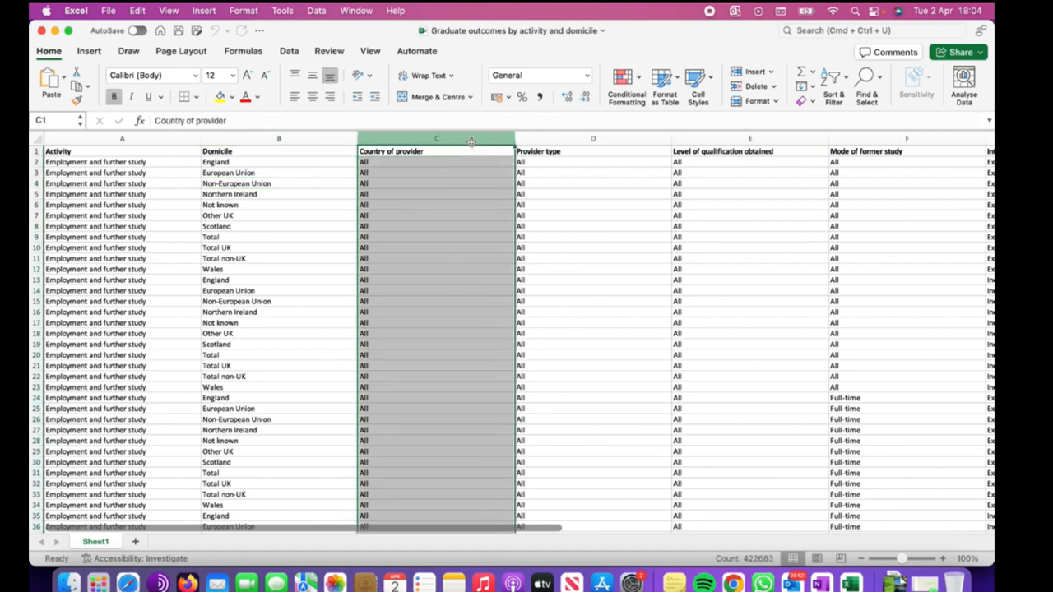
click(605, 217)
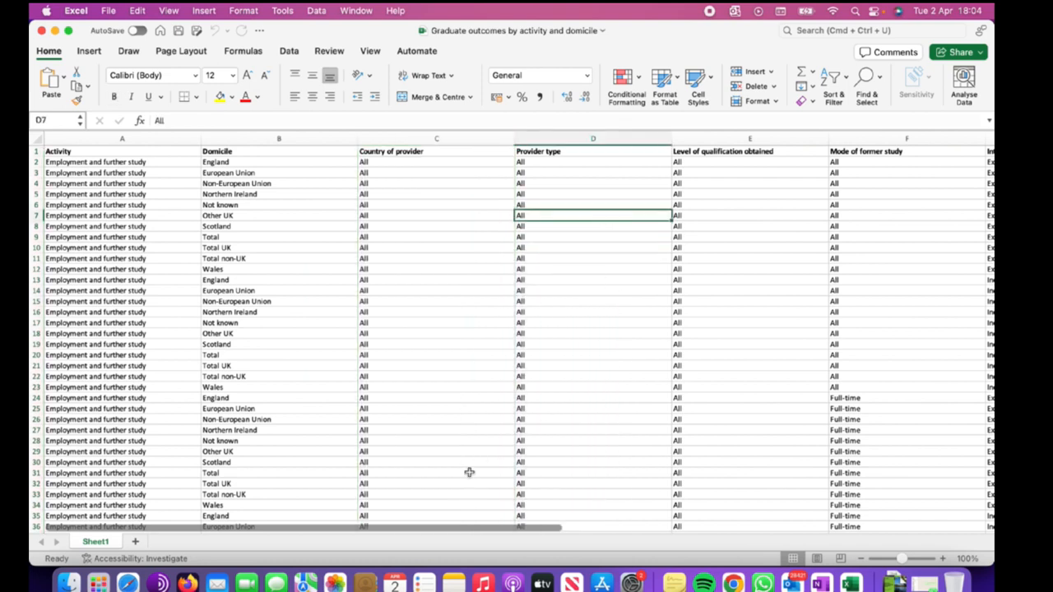
Scroll through the sheet vertically and horizontally to view the remaining rows and columns.
scroll(484, 394, down, 3)
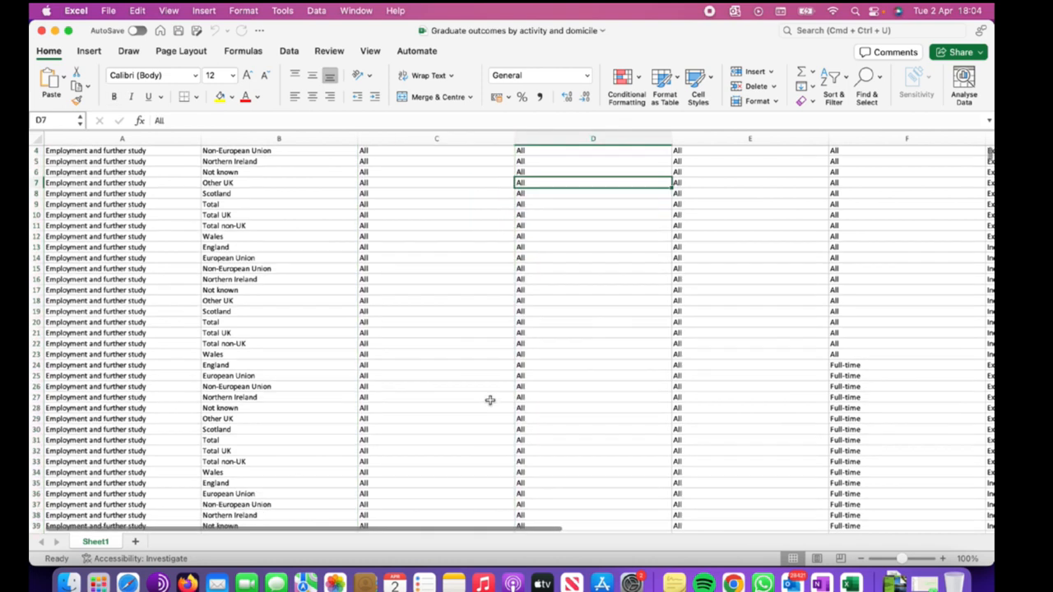
scroll(490, 412, up, 5)
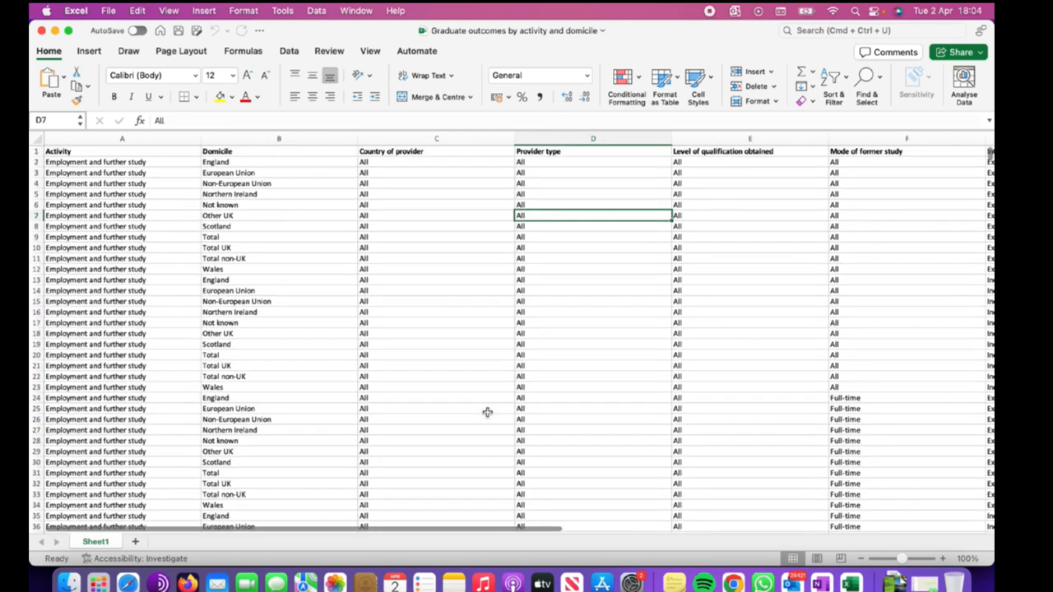
click(430, 218)
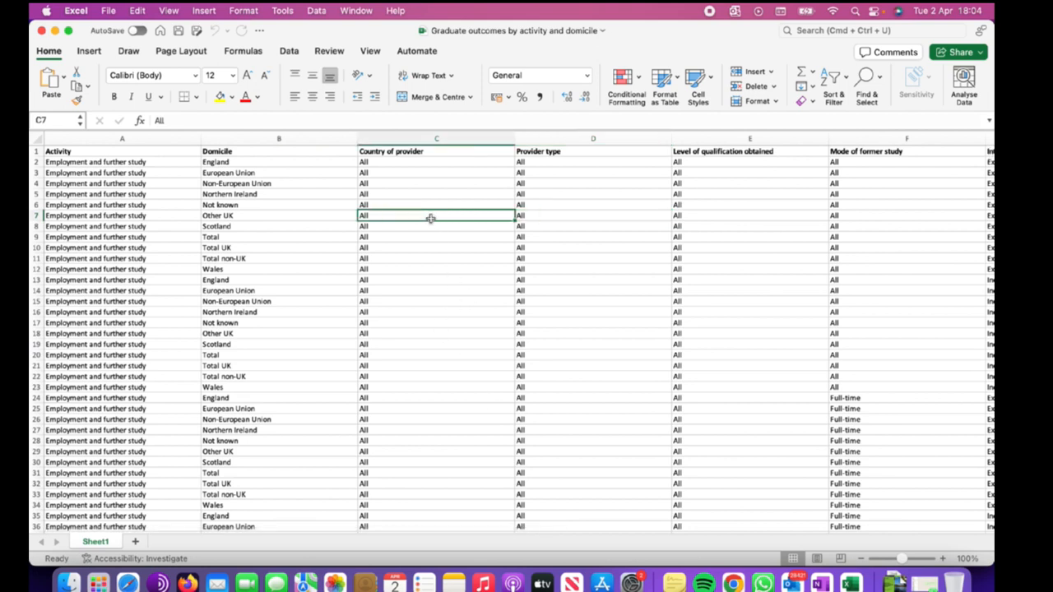
click(550, 205)
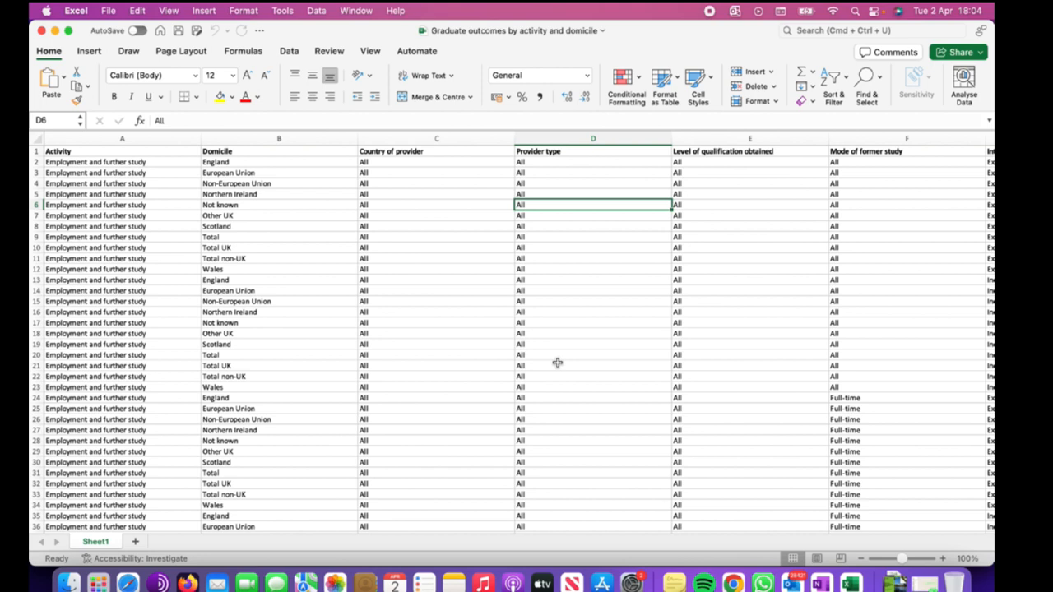
mouse_move(557, 544)
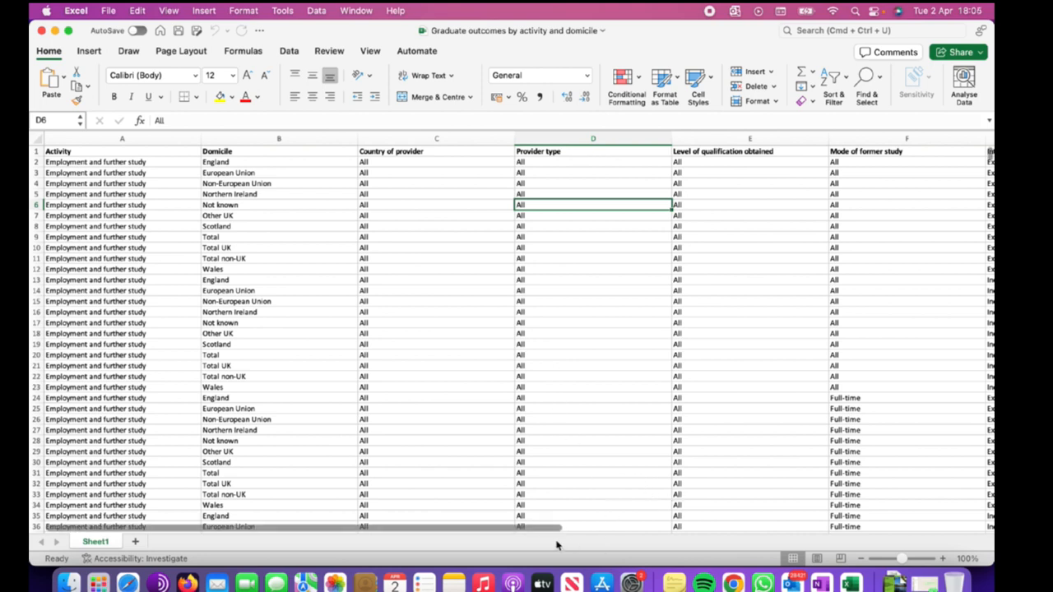
drag(533, 535, 684, 536)
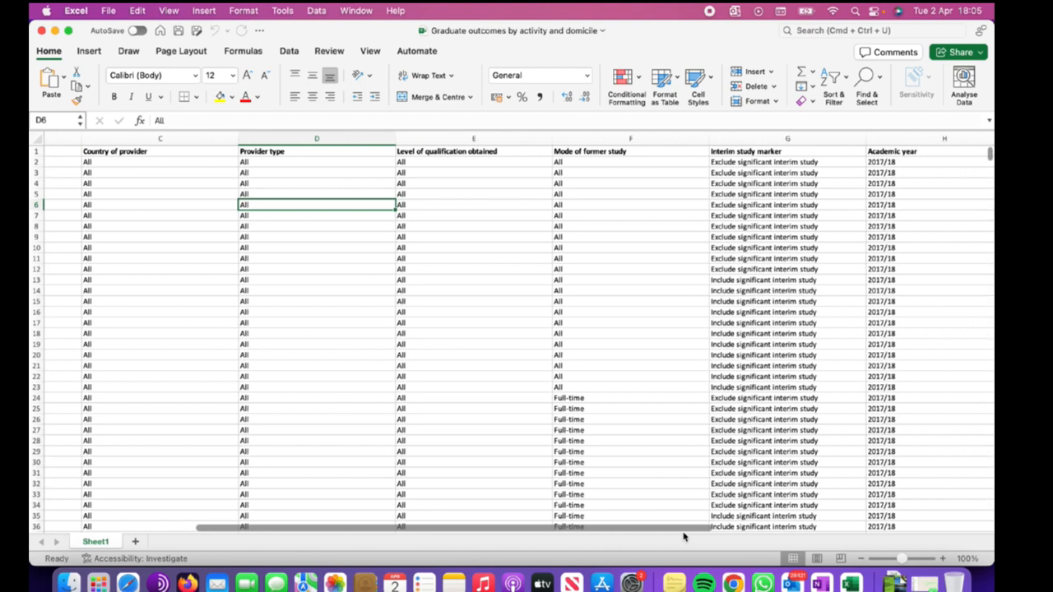
drag(683, 537, 523, 534)
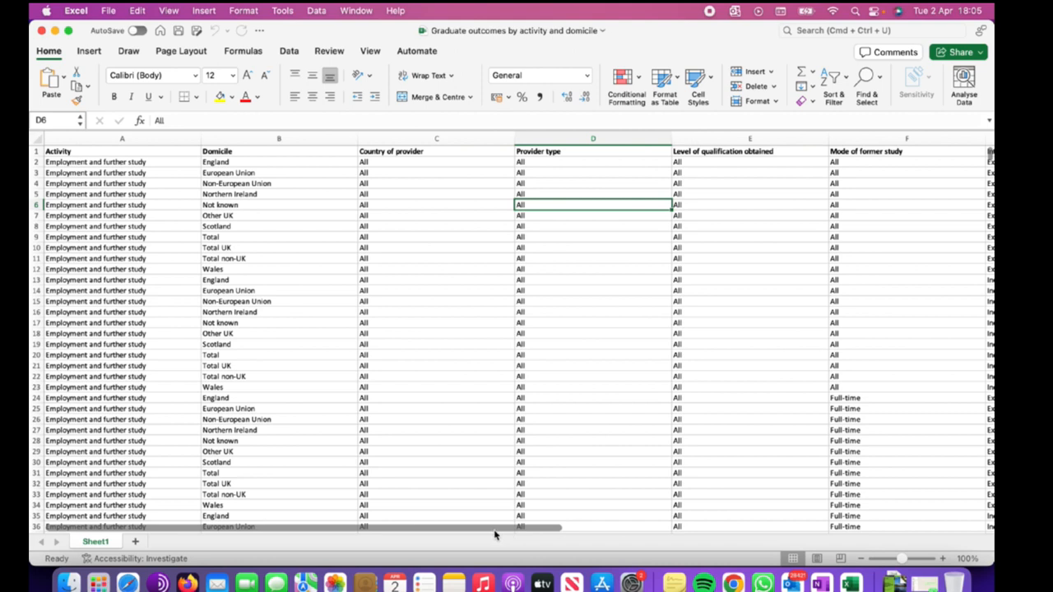
drag(528, 531, 479, 534)
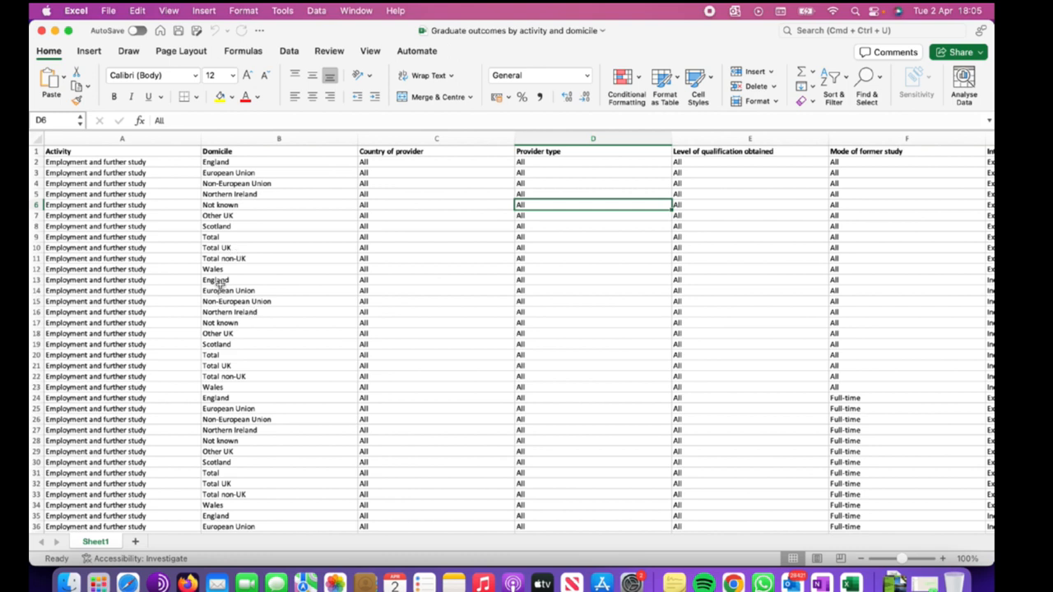
Review the Domicile values in column B row by row from England to Other UK.
click(214, 162)
click(237, 175)
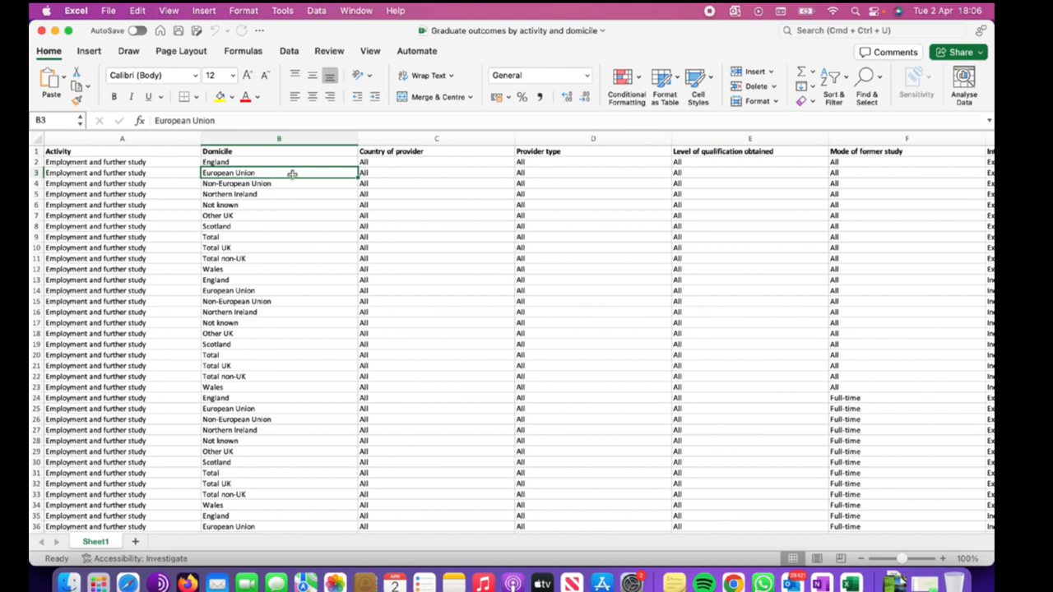
click(290, 184)
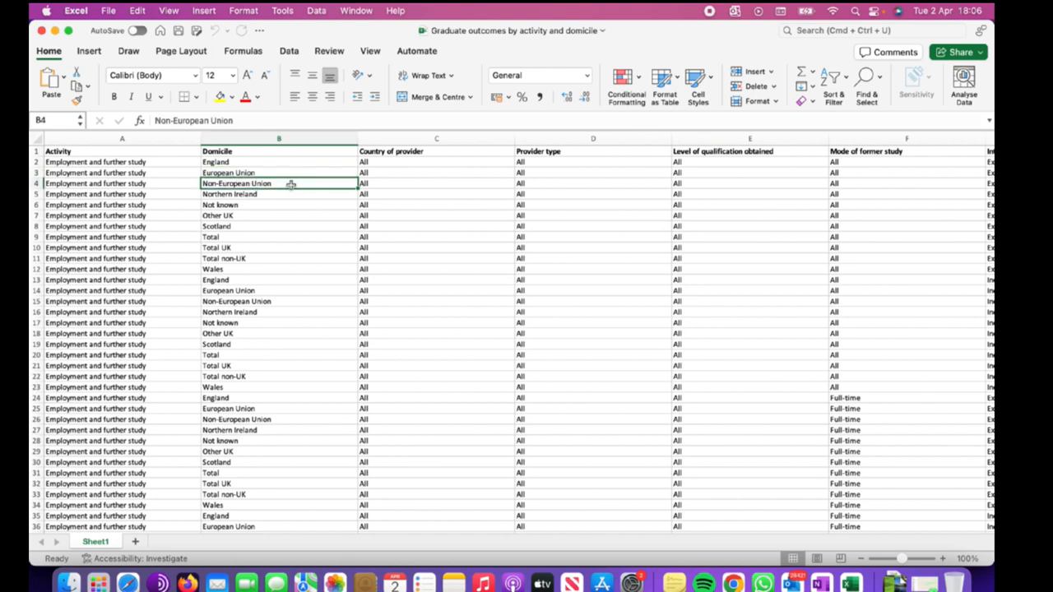
click(242, 194)
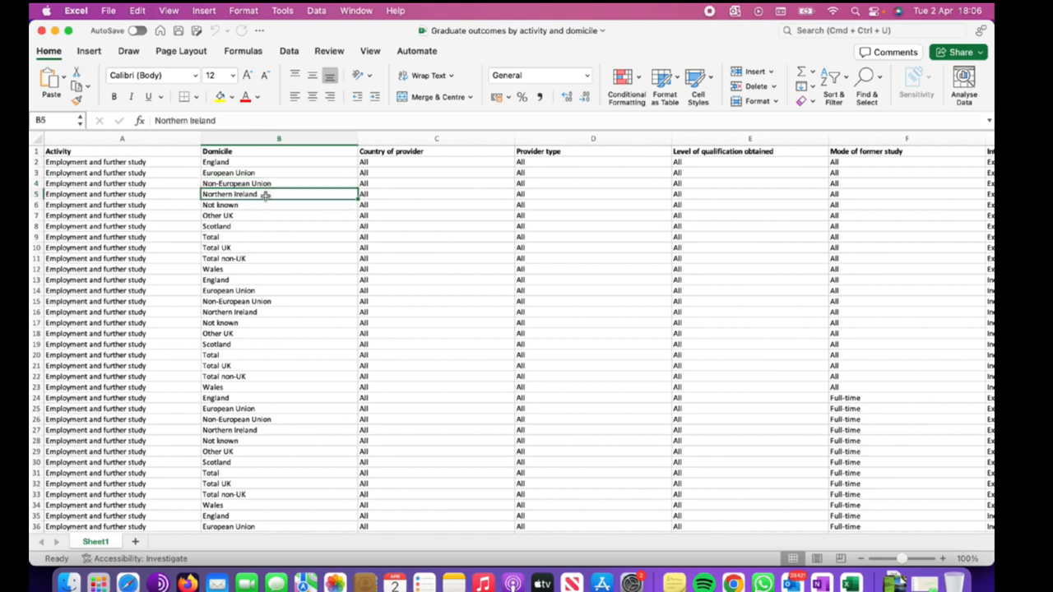
click(241, 205)
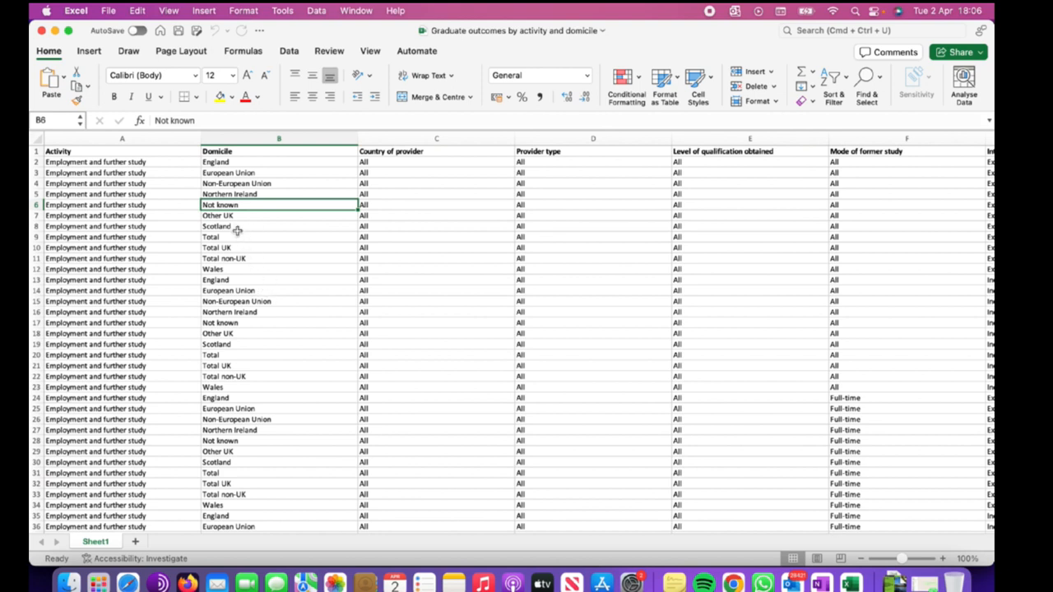
click(233, 217)
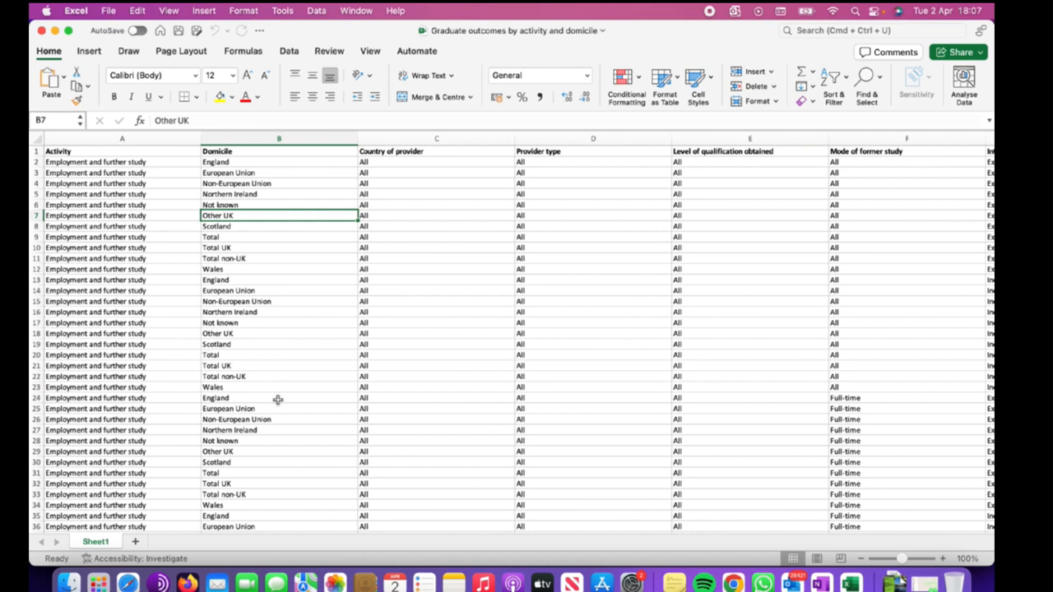
scroll(288, 398, down, 3)
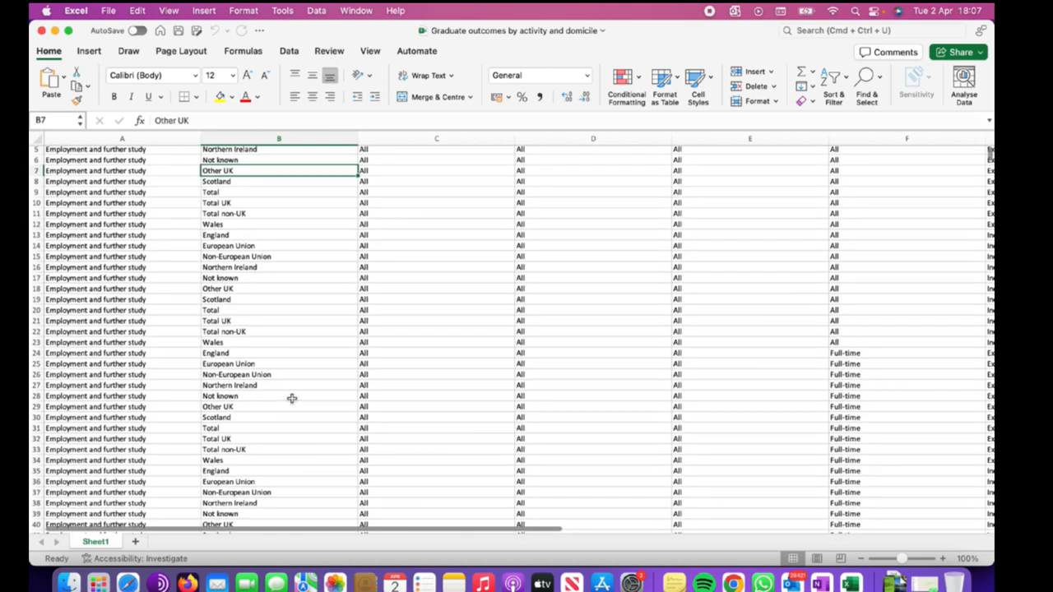
scroll(288, 403, down, 4)
scroll(285, 408, up, 6)
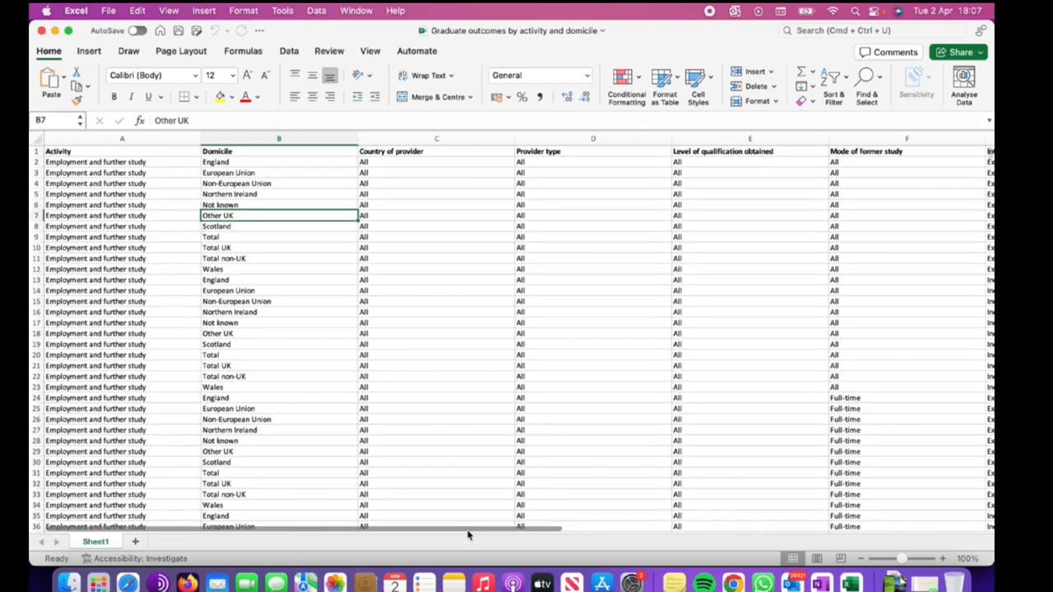
drag(470, 529, 400, 527)
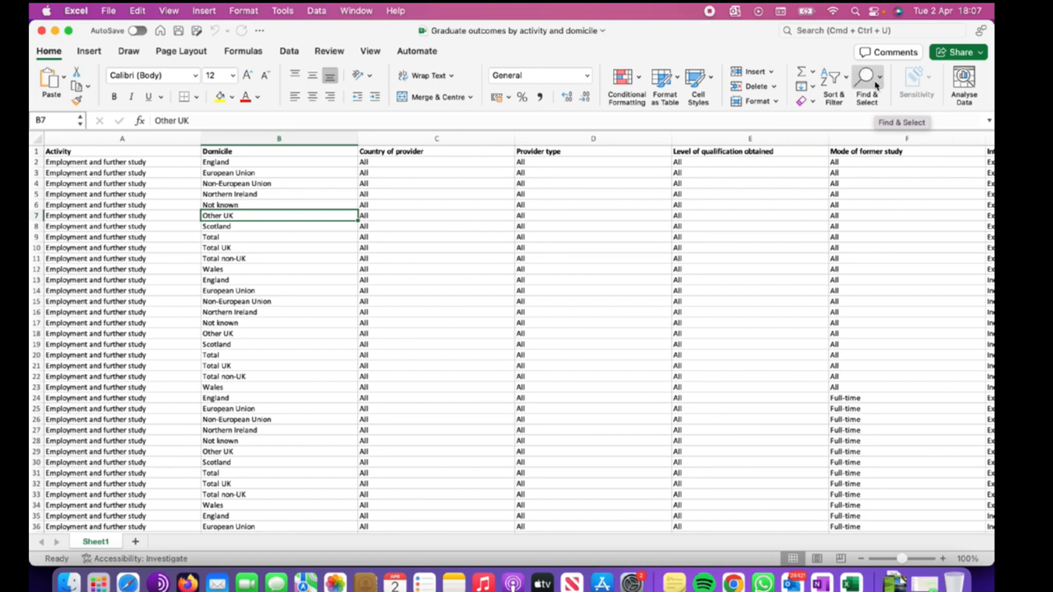
Use Find to search the sheet for "scotland" and step through the next matches.
click(53, 54)
click(53, 54)
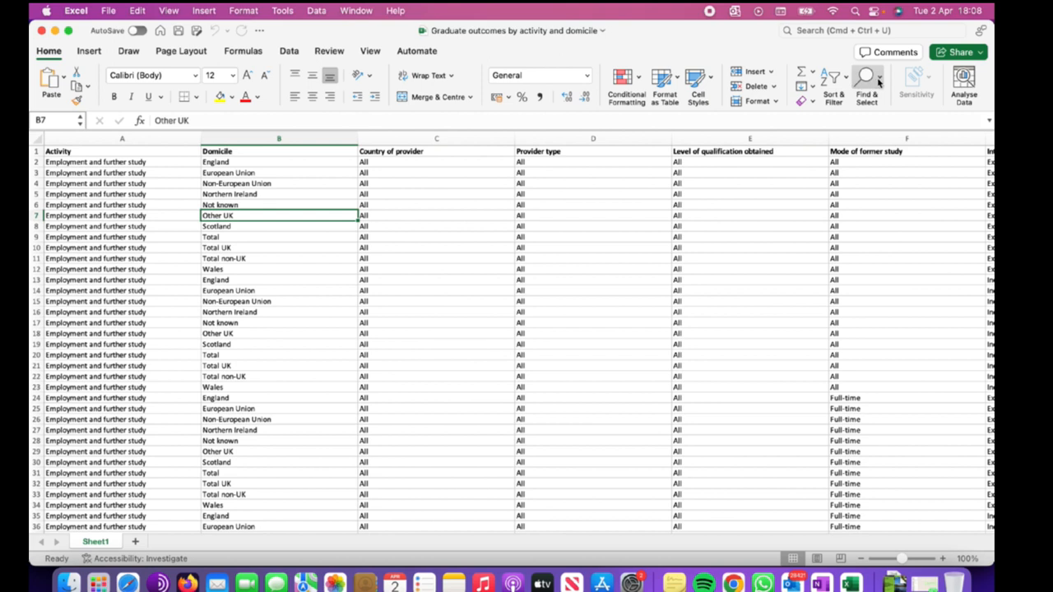
click(878, 79)
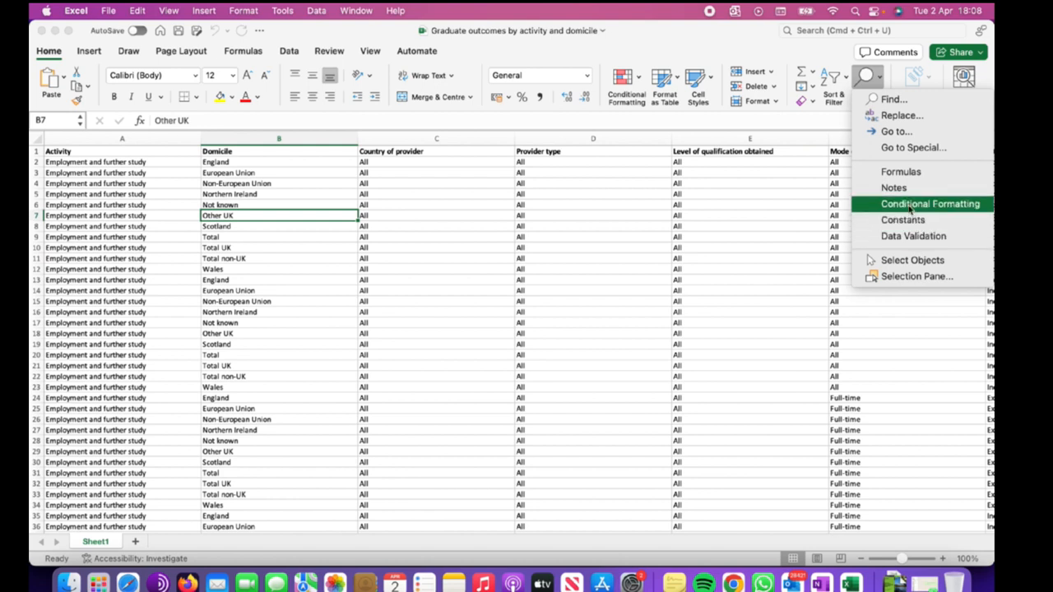
click(890, 101)
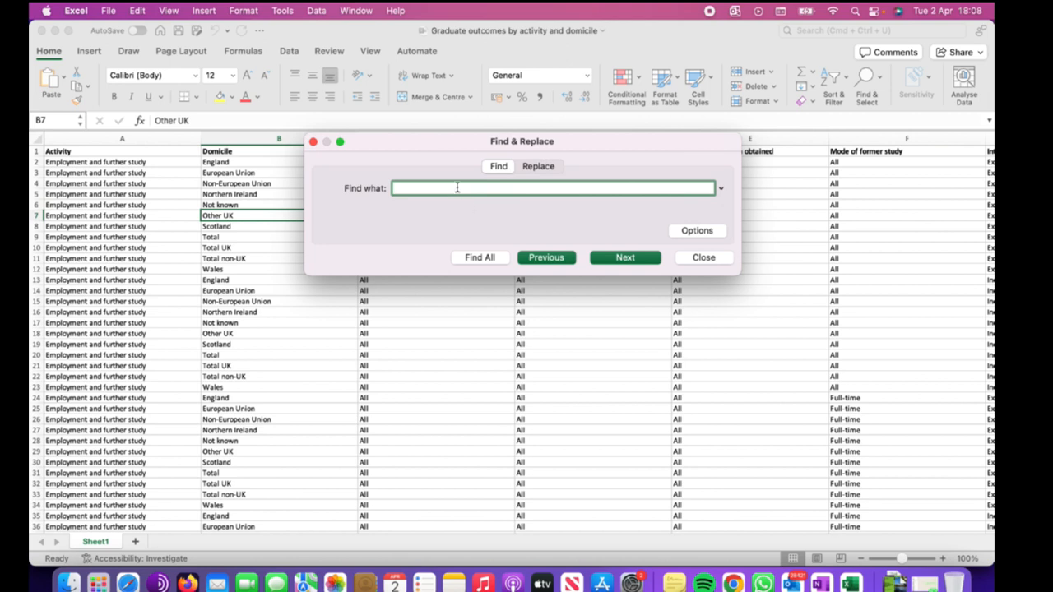
text(sci)
text(ot)
text(land)
click(616, 261)
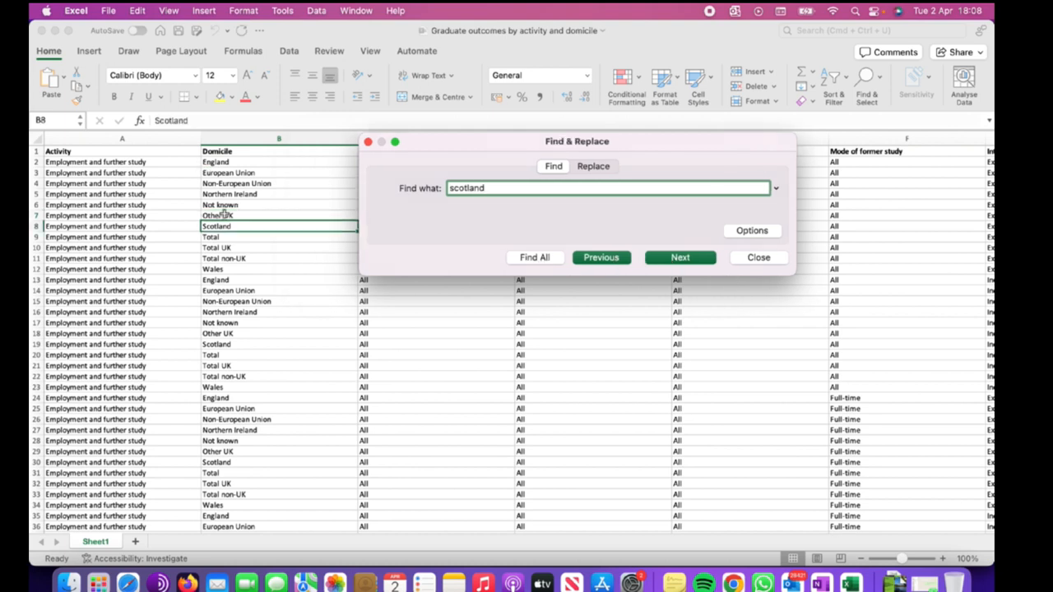
click(694, 260)
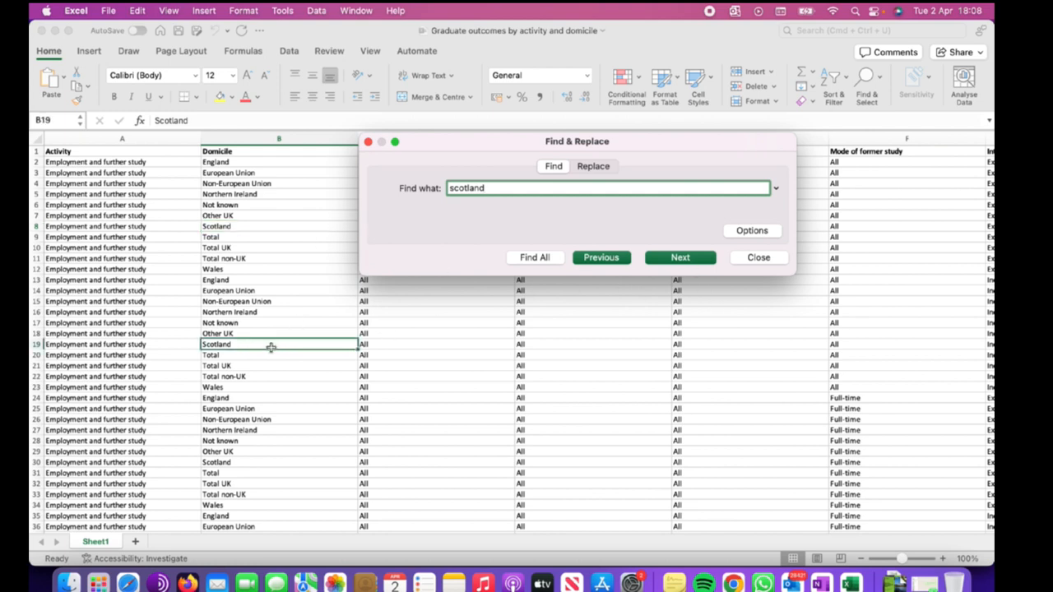
List all matches for "scotland" and scroll through the results list, then close the dialog.
click(532, 261)
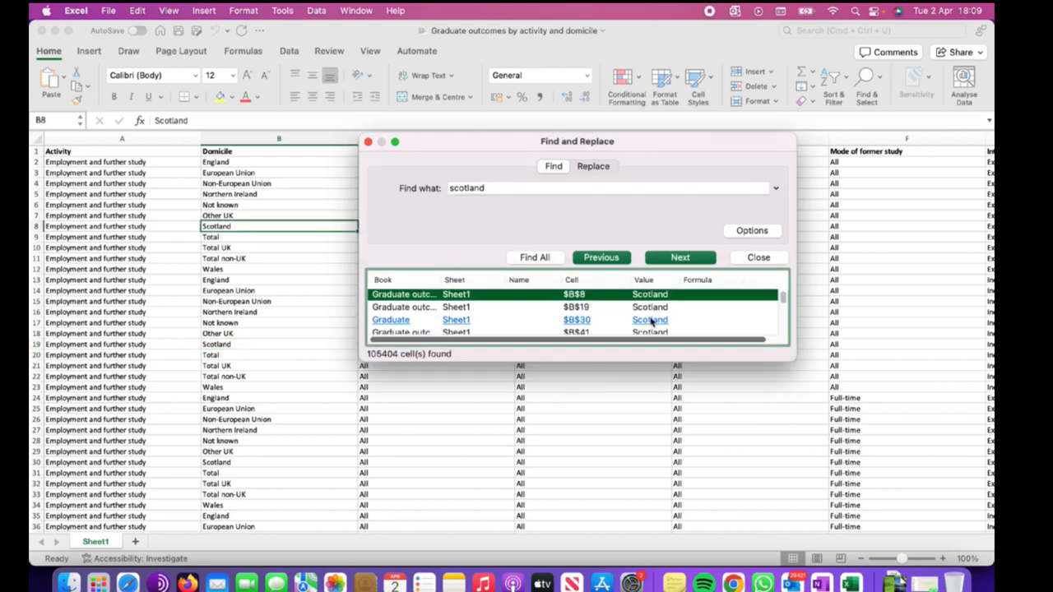
scroll(649, 321, down, 5)
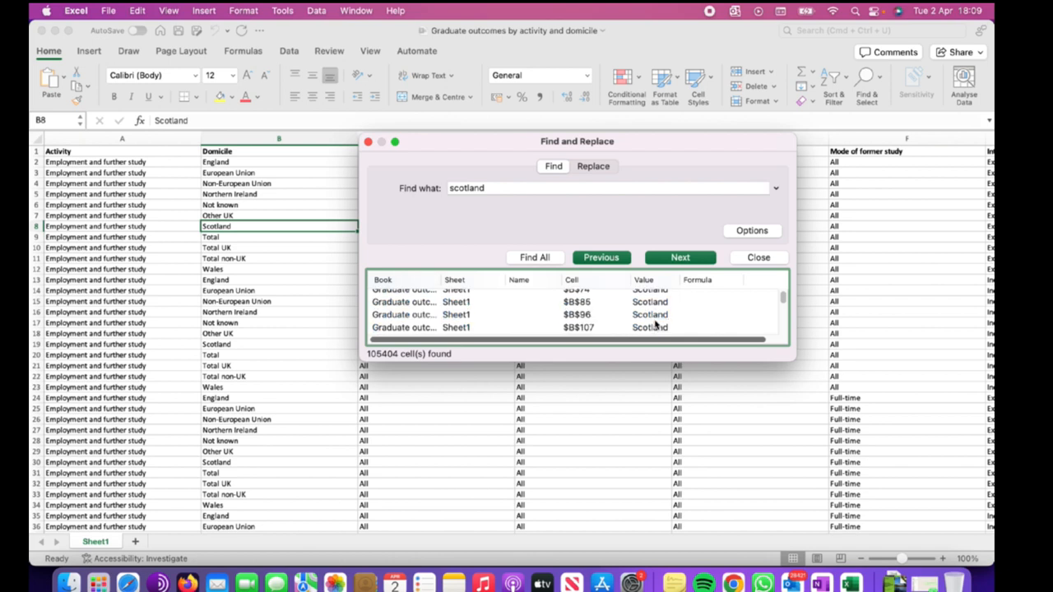
scroll(654, 325, up, 5)
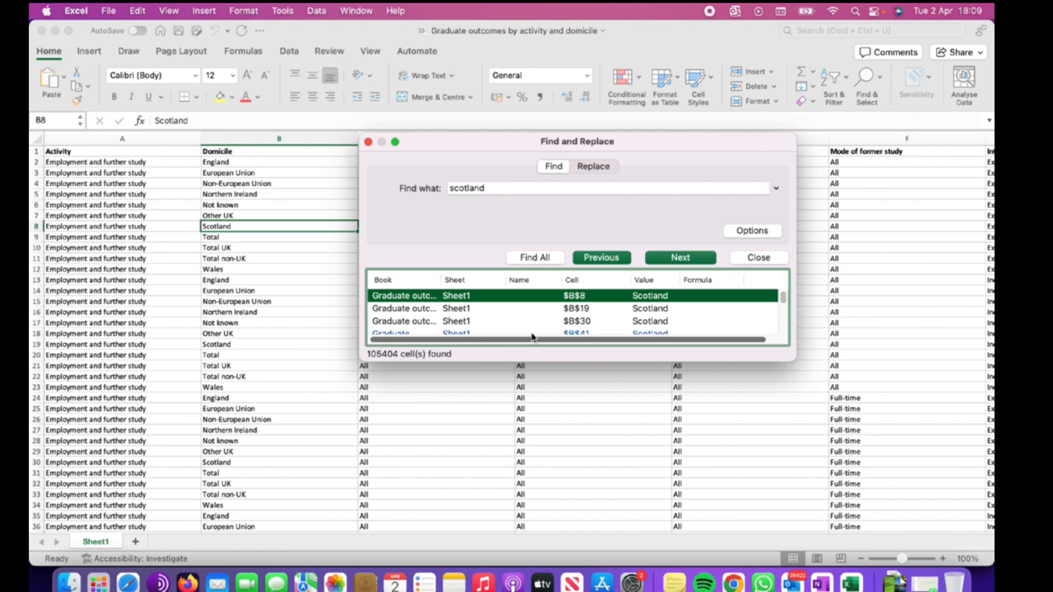
scroll(605, 321, down, 3)
scroll(604, 320, down, 10)
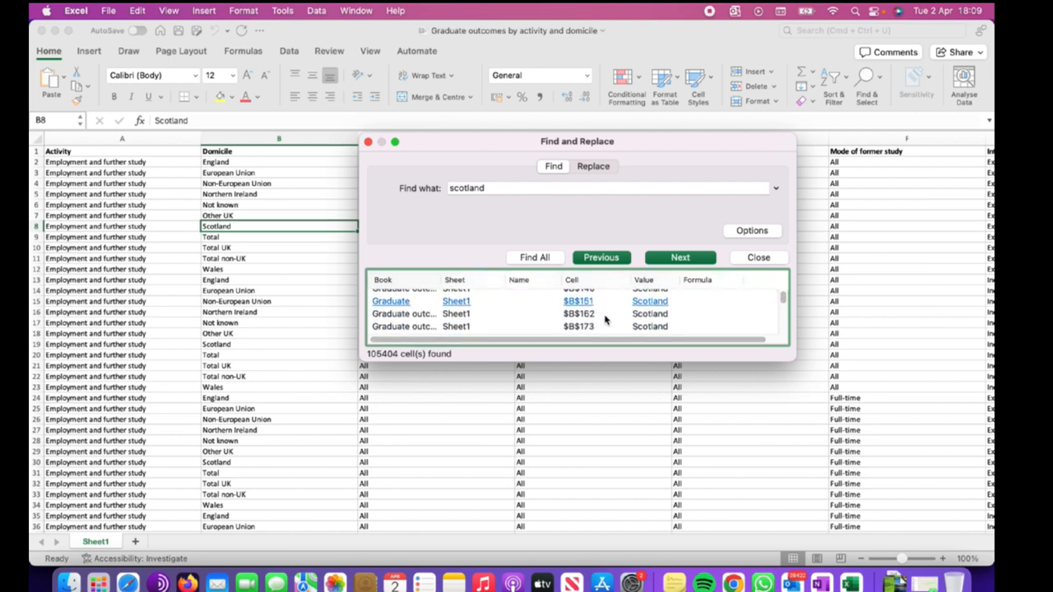
scroll(605, 320, up, 15)
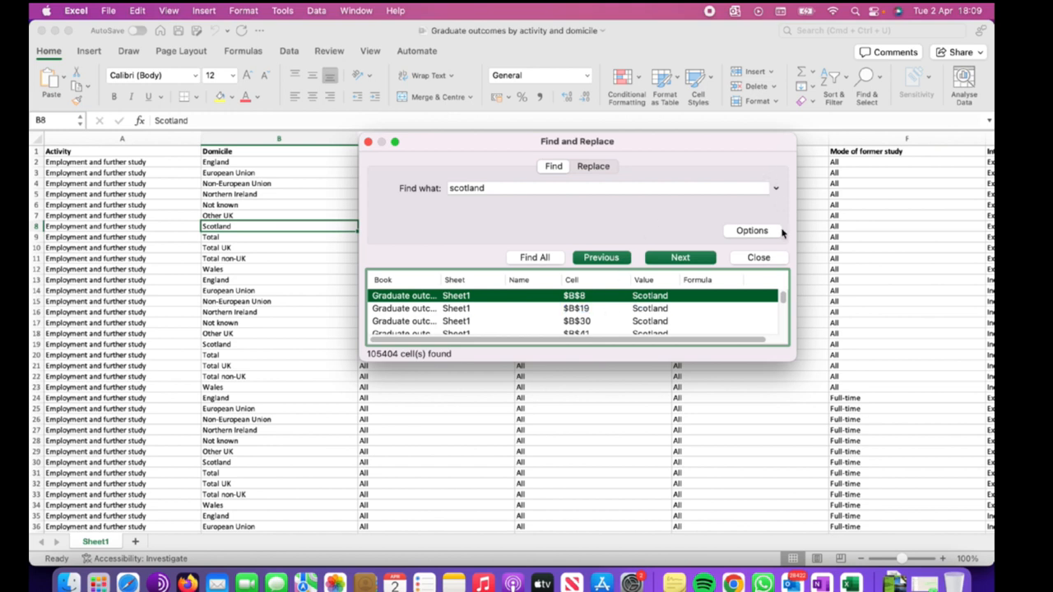
click(758, 258)
click(606, 288)
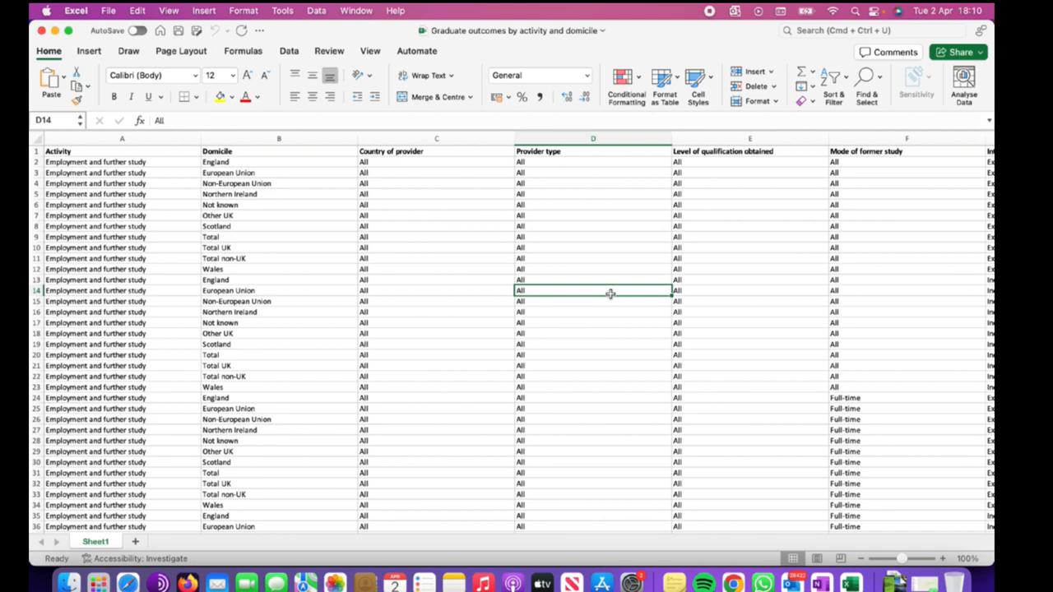
key(cmd+f)
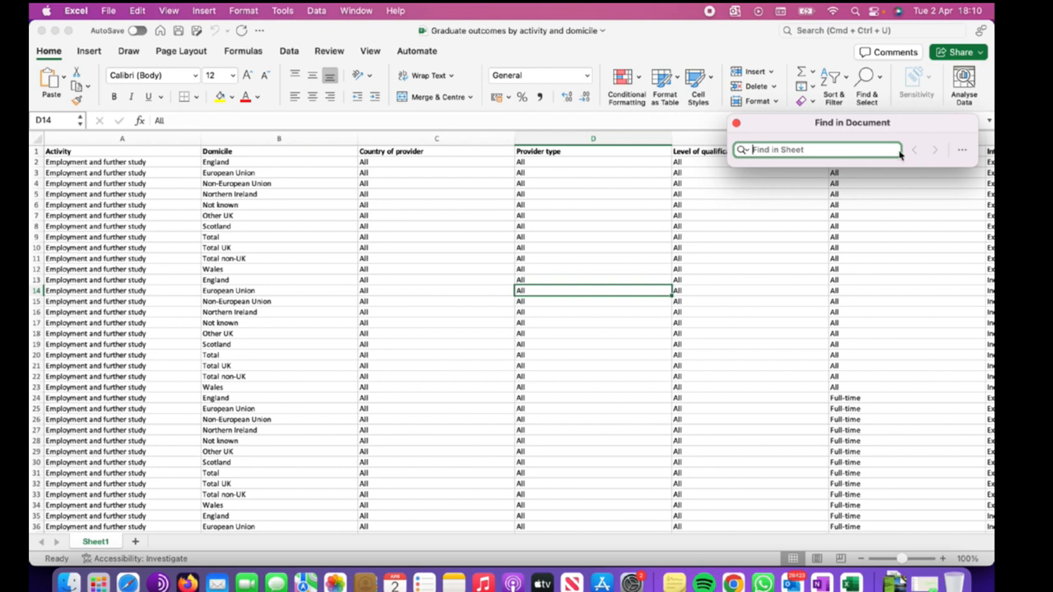
click(744, 151)
click(750, 154)
click(961, 150)
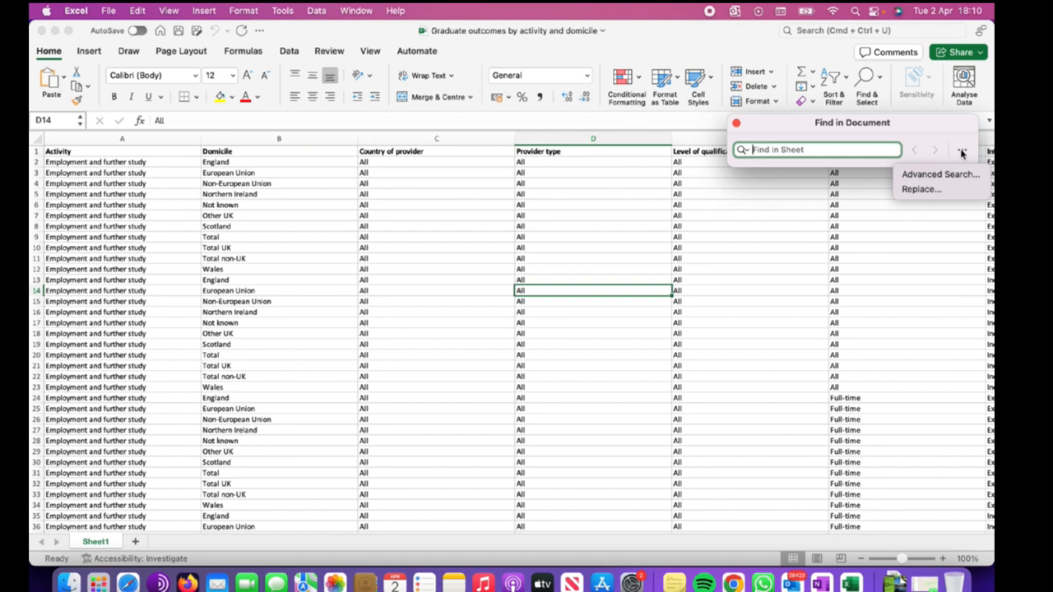
click(922, 180)
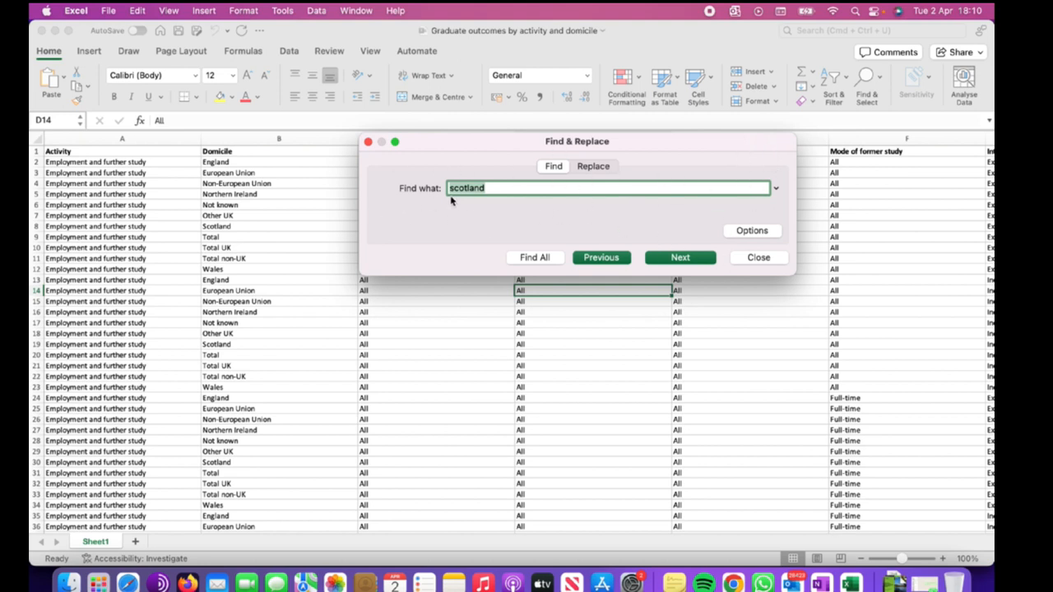
click(501, 188)
drag(504, 189, 418, 192)
click(368, 142)
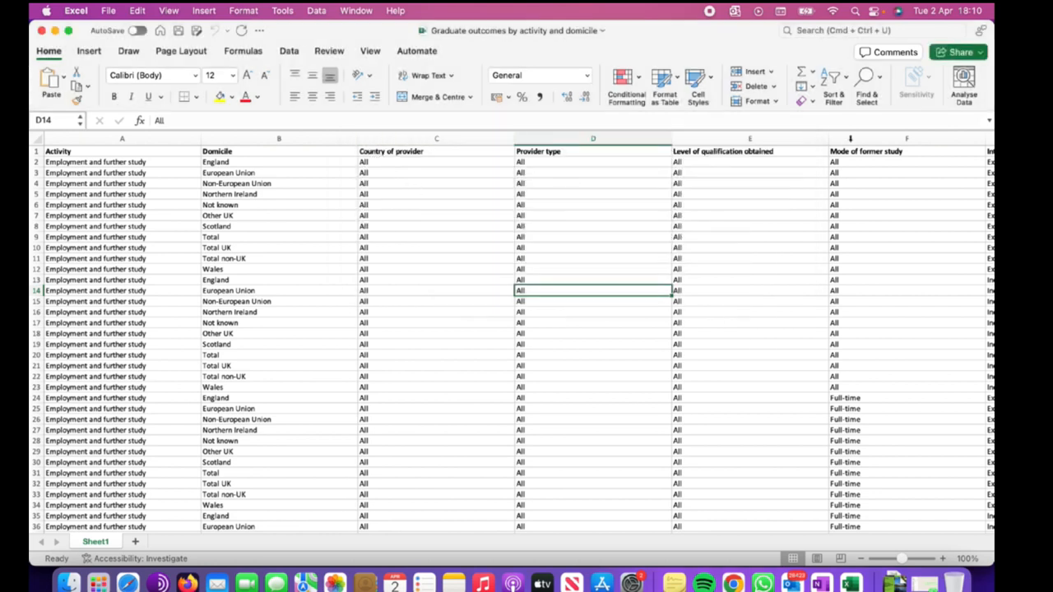
click(866, 78)
click(887, 102)
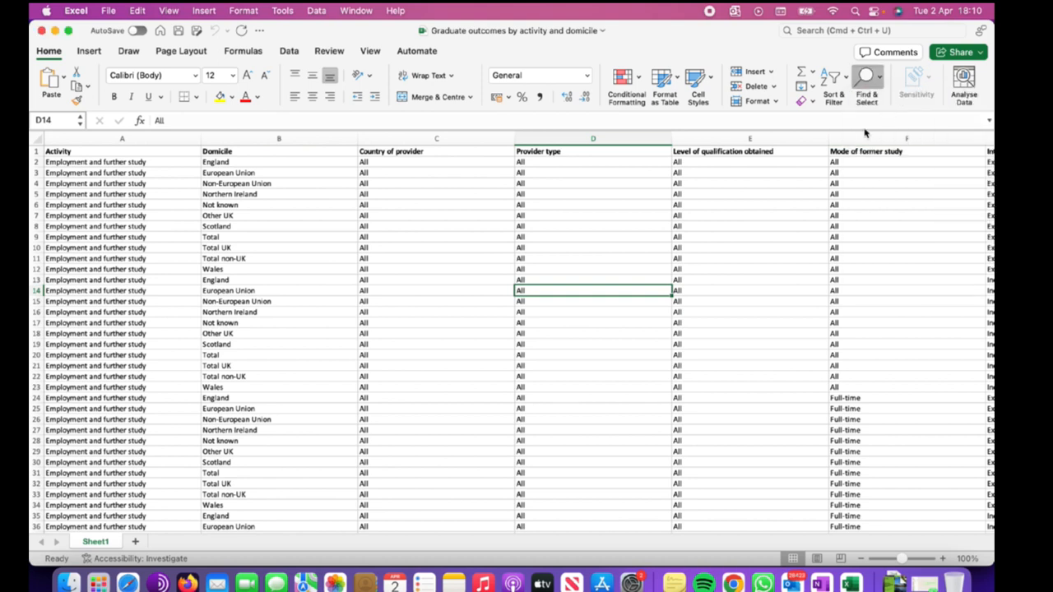
click(606, 167)
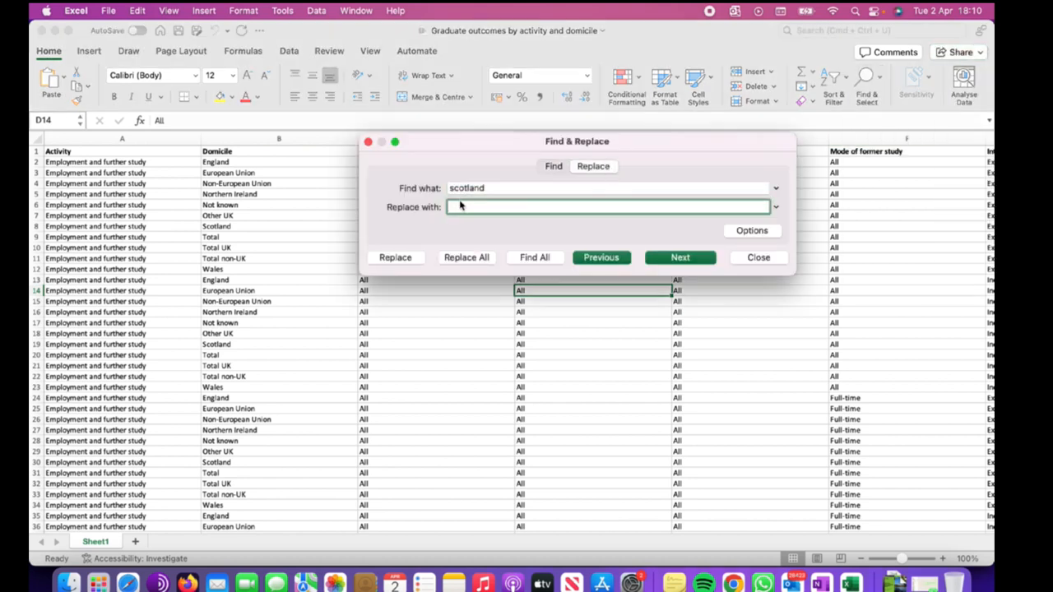
click(368, 143)
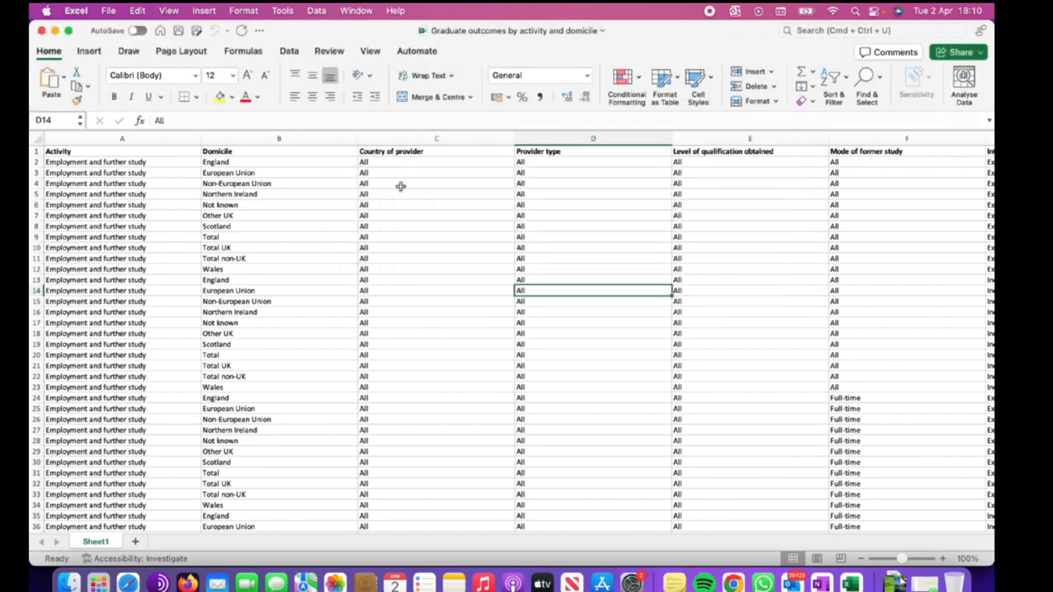
Open Replace, enter "Scottish" as the replacement for "scotland" and try replacing.
click(877, 86)
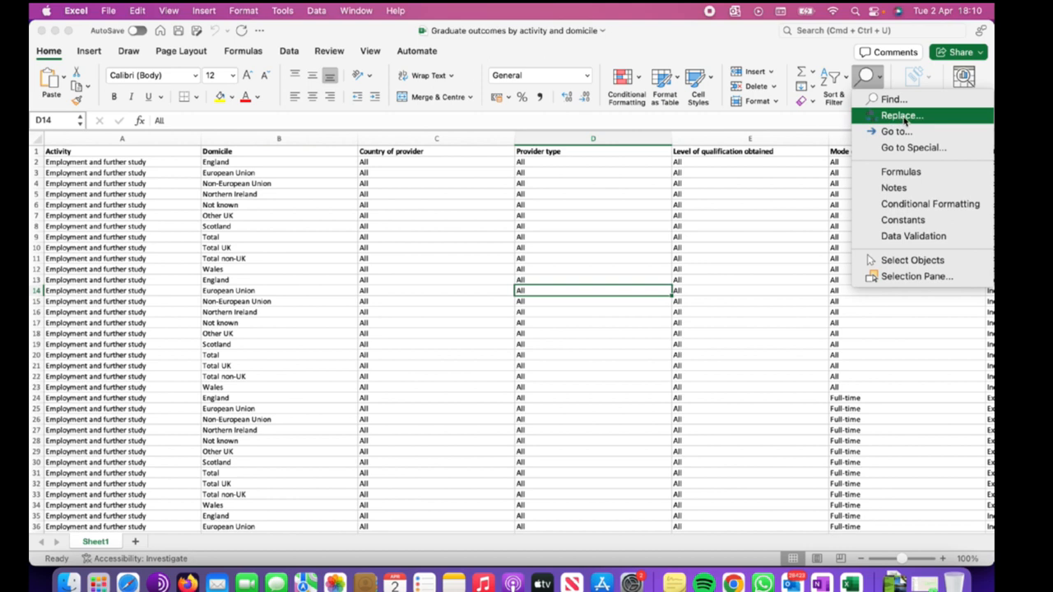
click(902, 117)
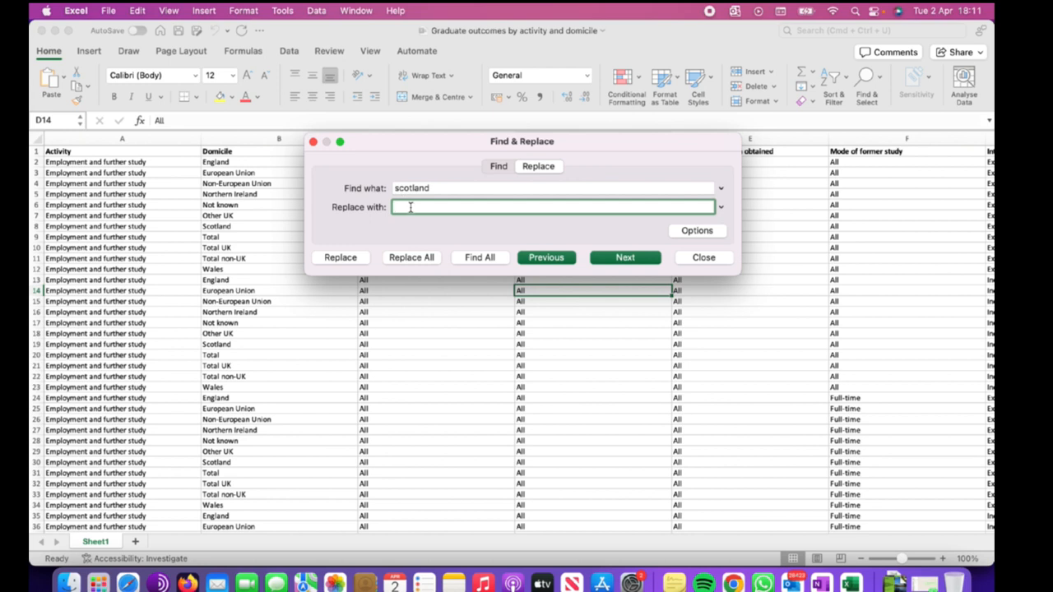
text(Scottish)
click(354, 262)
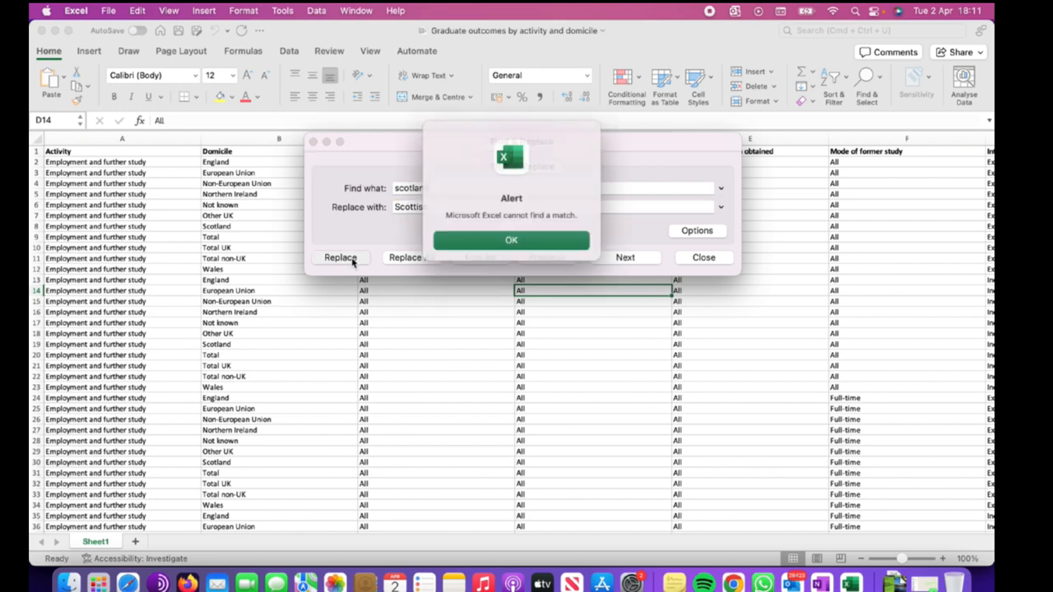
click(530, 237)
Change the search text to "Scotland" with a capital S and try the replacement again.
click(403, 187)
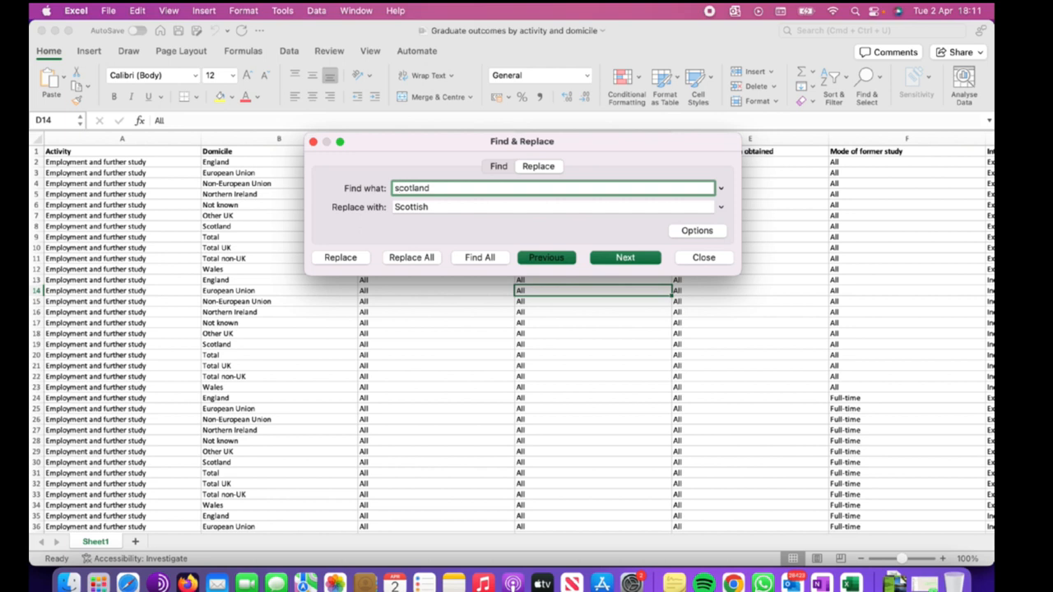
key(BackSpace)
text(S)
click(352, 260)
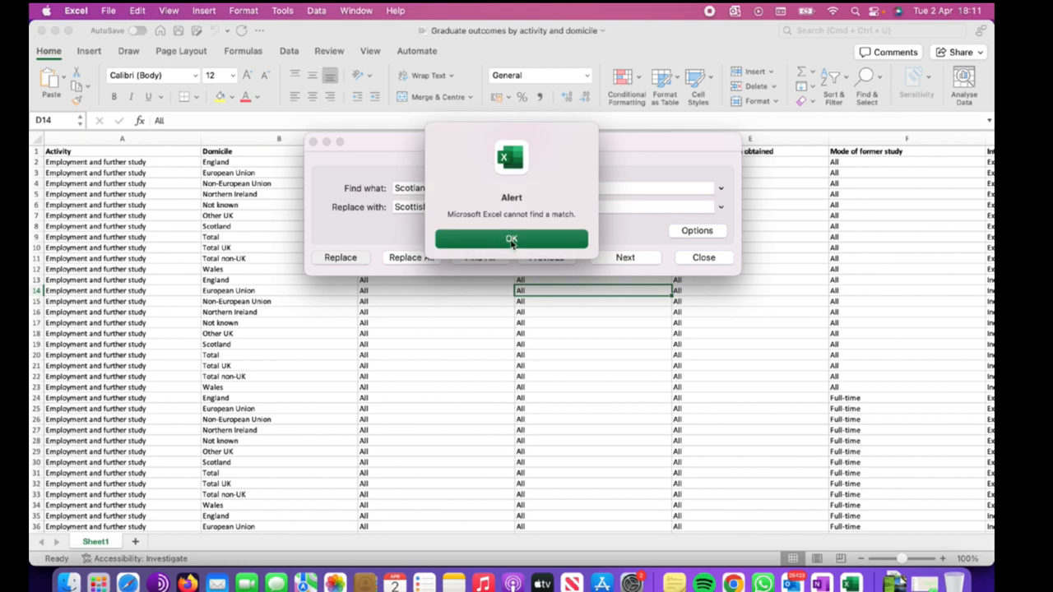
click(511, 240)
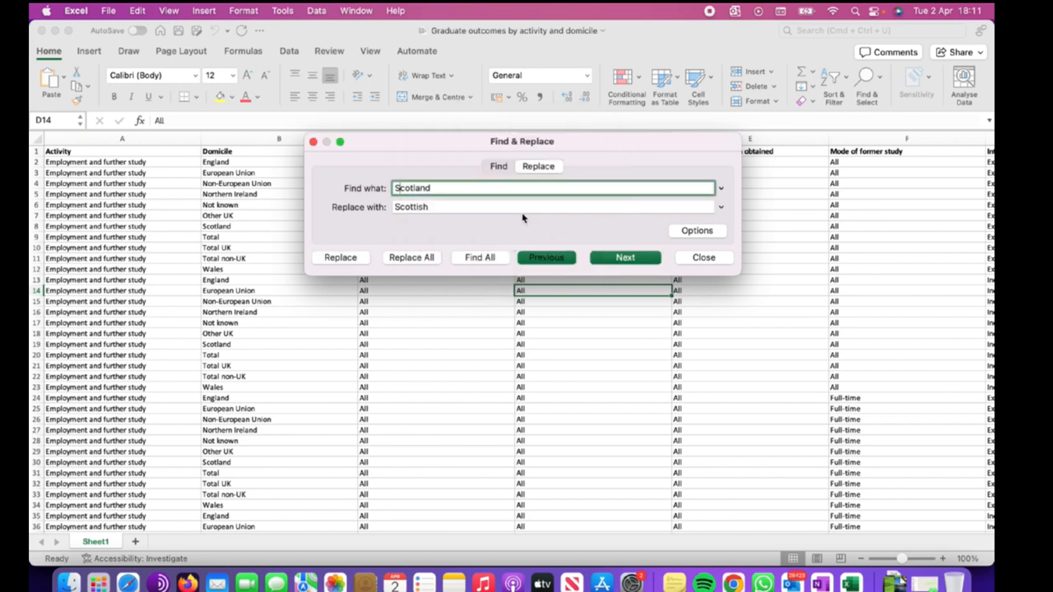
Step through the next Scotland matches and replace the one in cell B30 with Scottish.
click(518, 208)
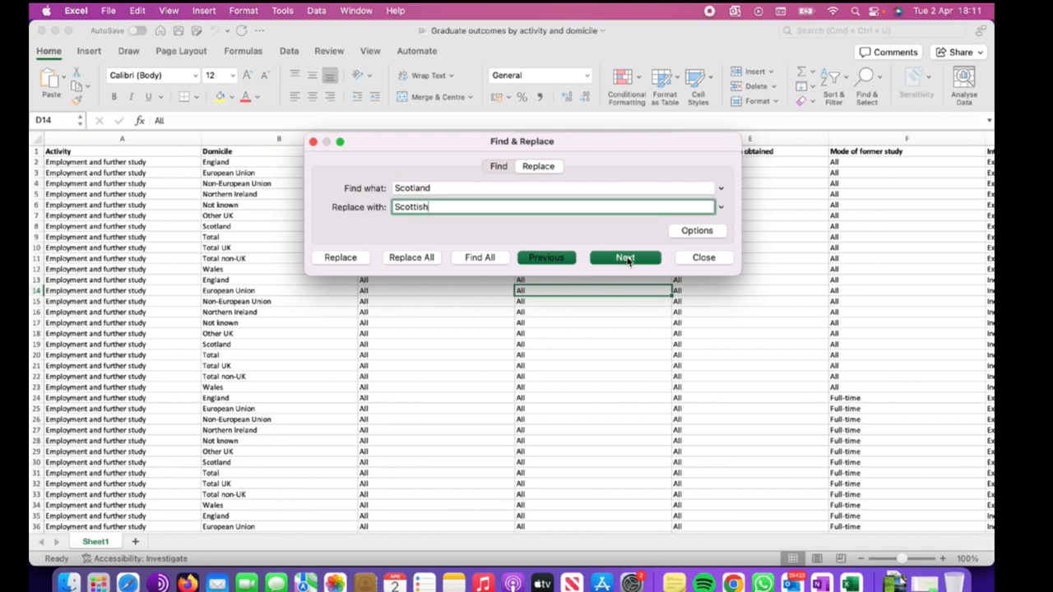
click(625, 258)
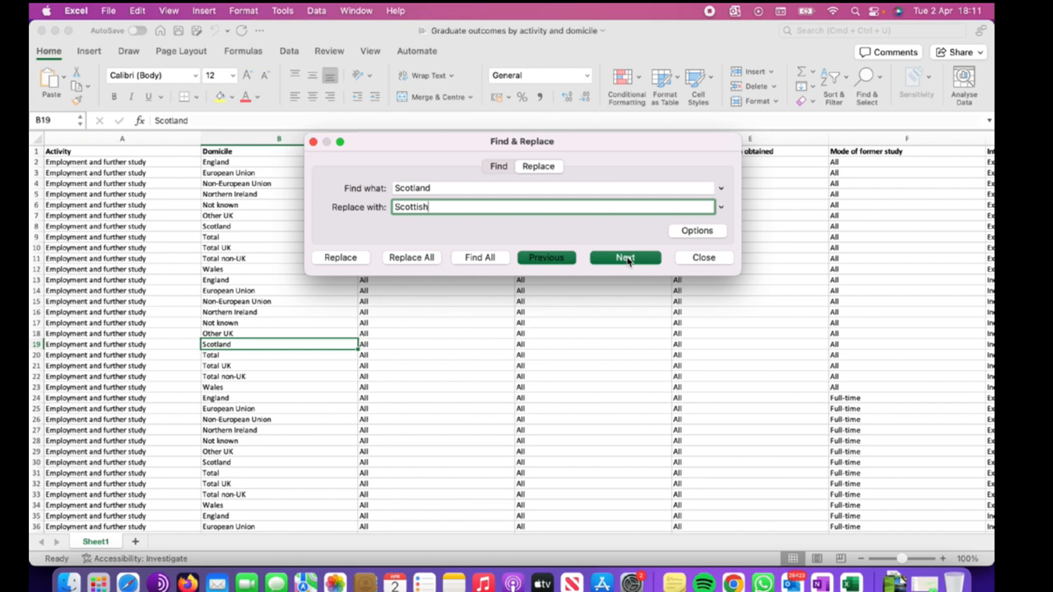
click(625, 258)
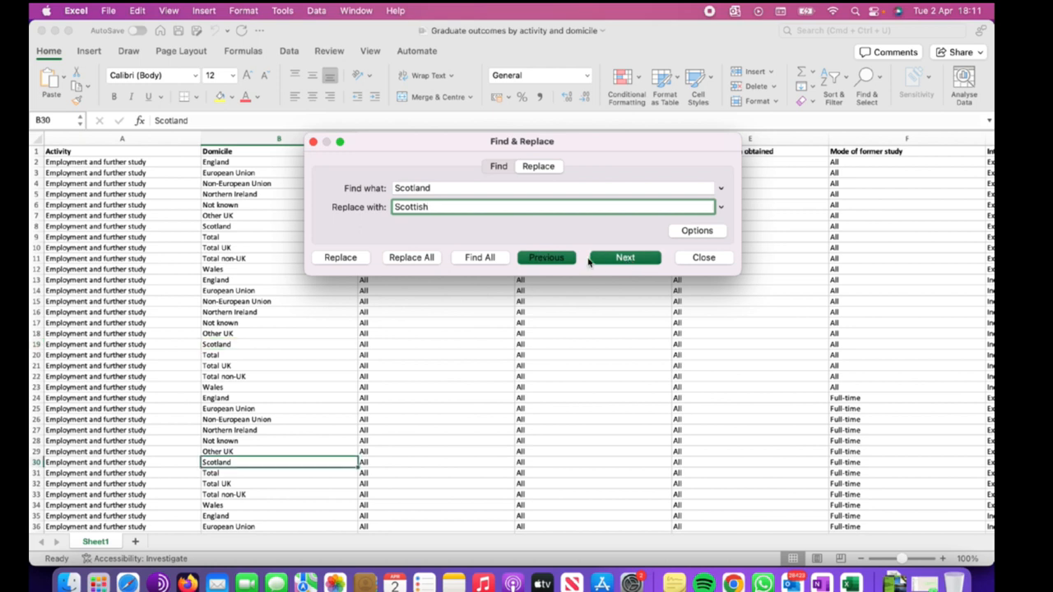
click(340, 258)
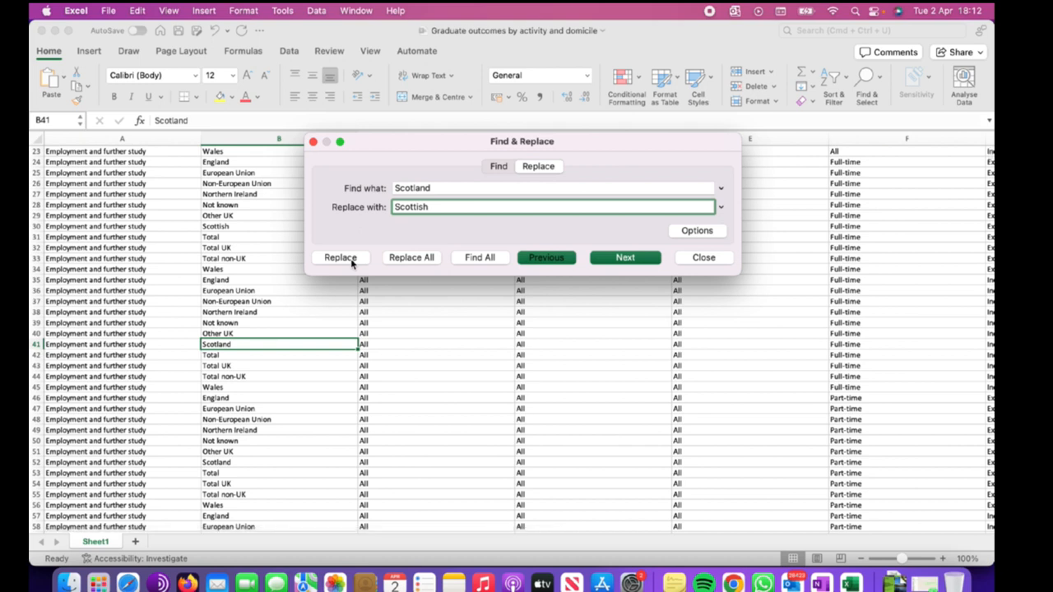
Check the replaced value in cell B30, then undo the replacement.
scroll(229, 262, up, 2)
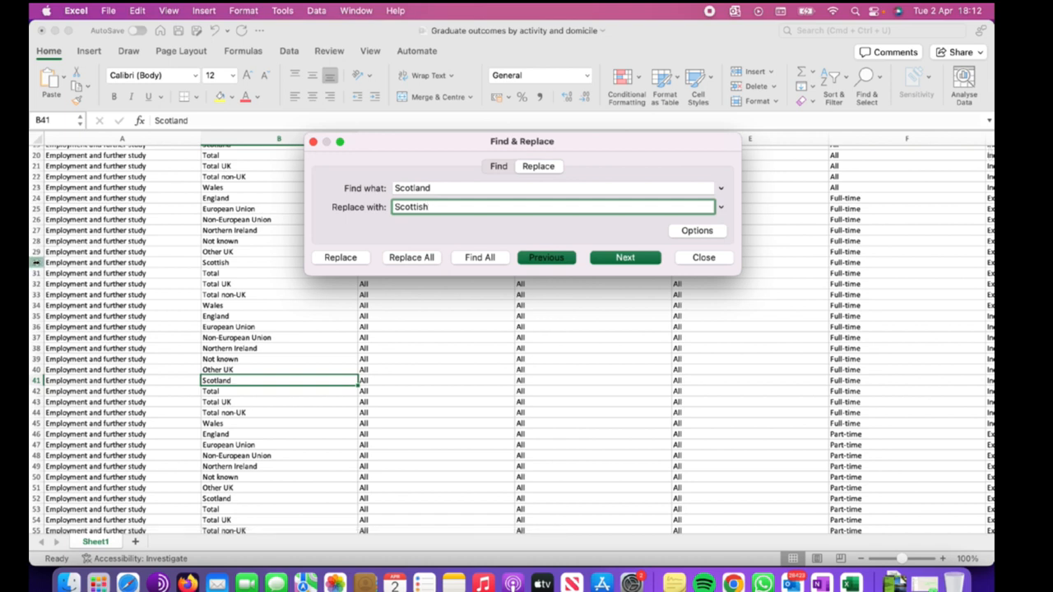
click(222, 263)
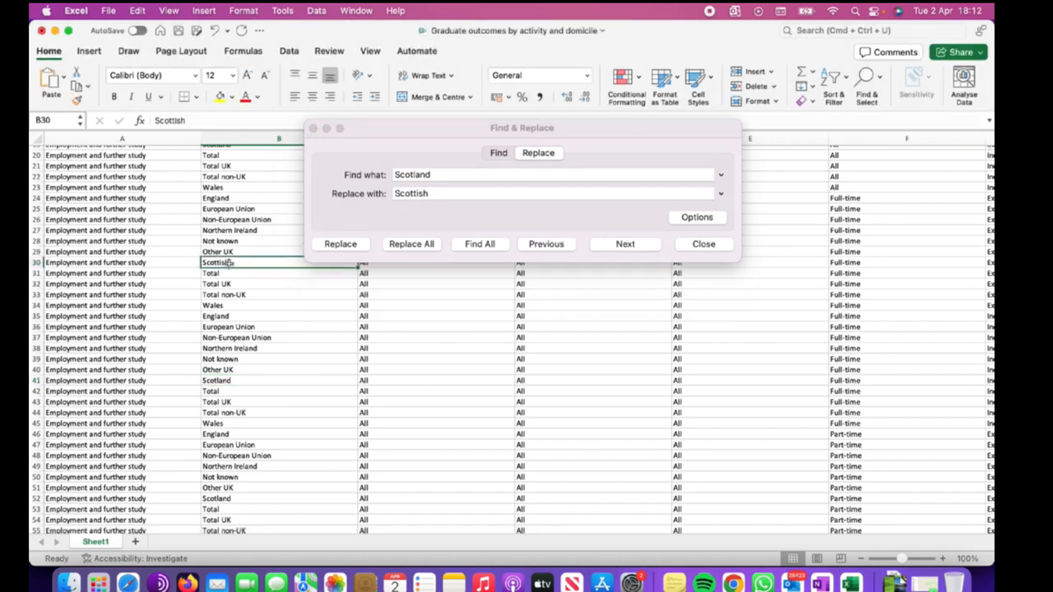
scroll(229, 261, up, 3)
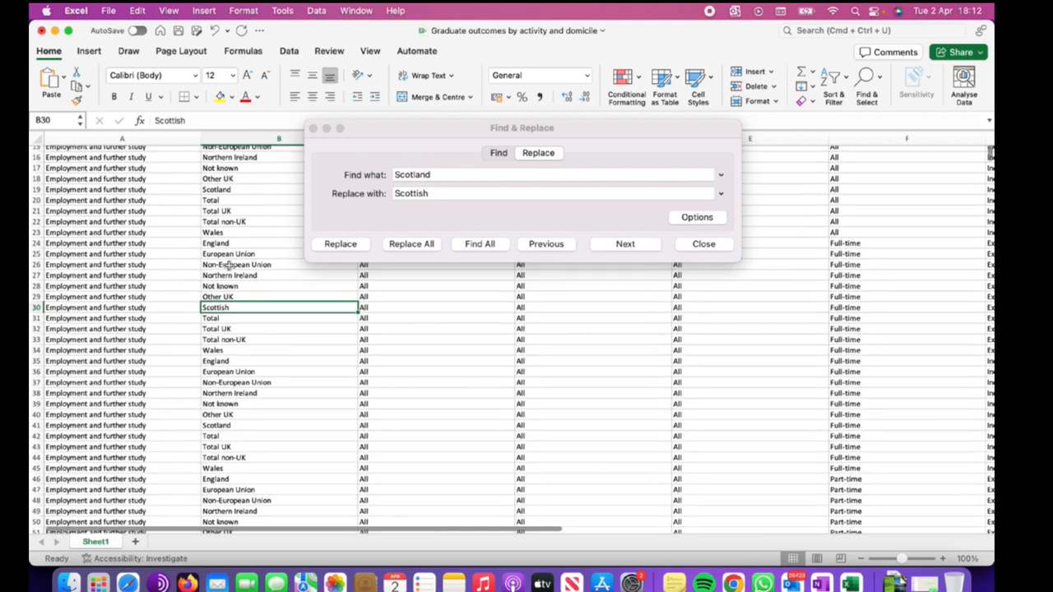
scroll(229, 265, up, 3)
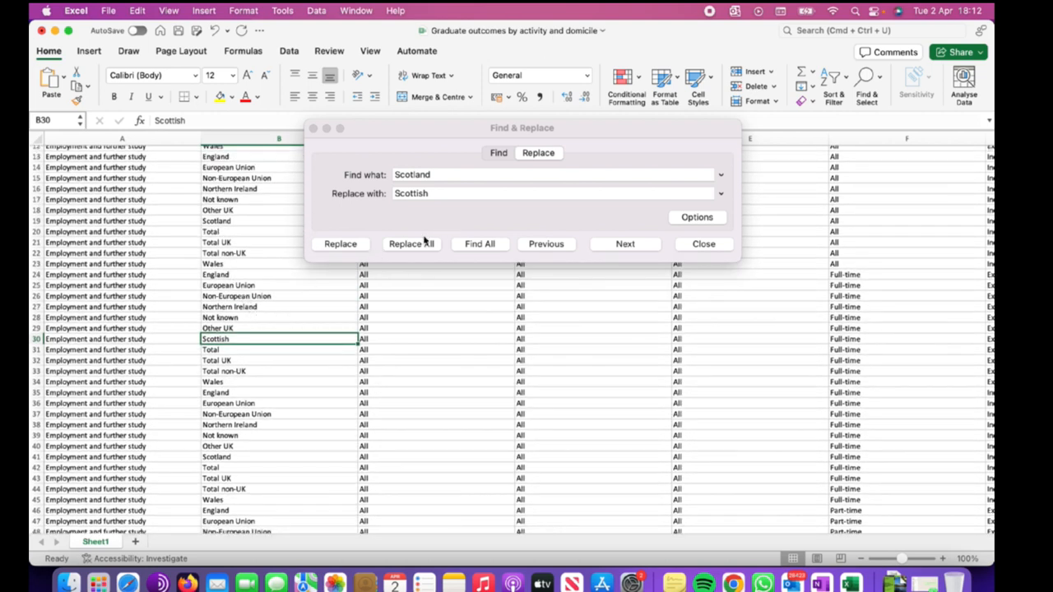
click(360, 318)
click(271, 341)
click(217, 31)
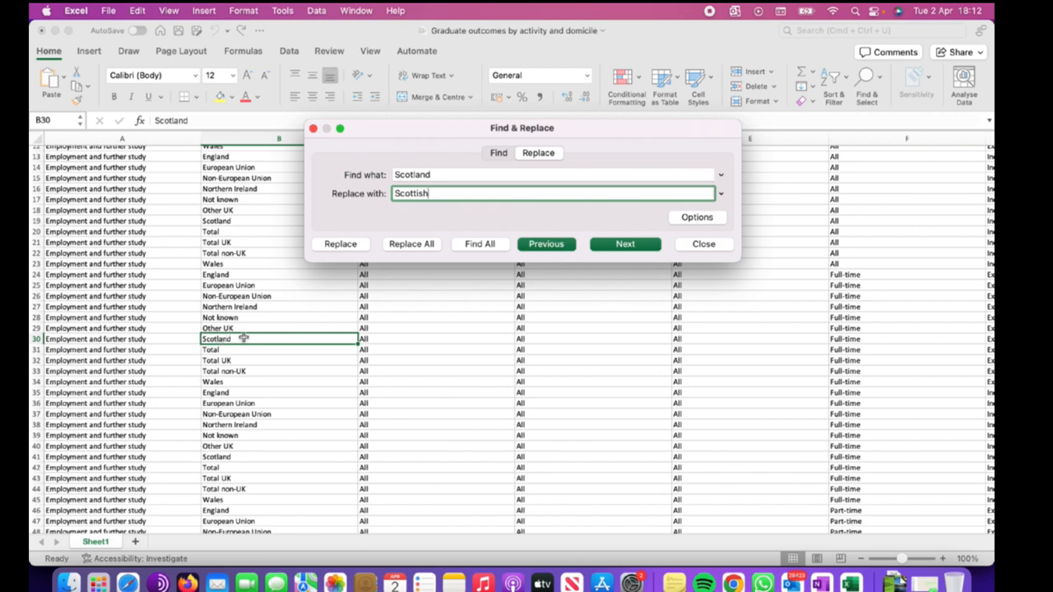
Select cell B2 and try replacing Scotland with Scottish once more.
scroll(247, 340, up, 1)
scroll(255, 343, up, 5)
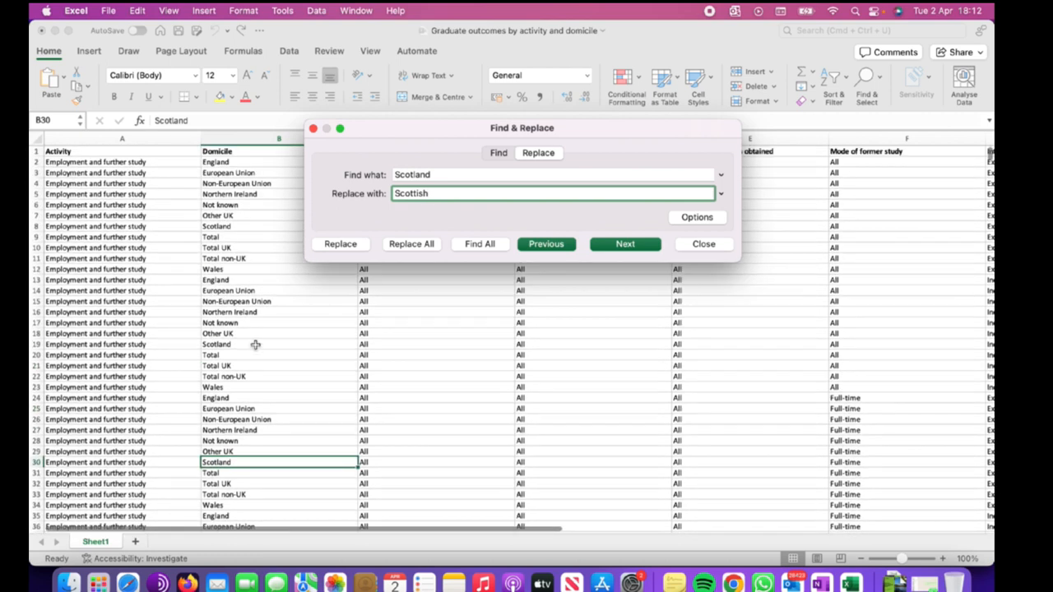
click(220, 162)
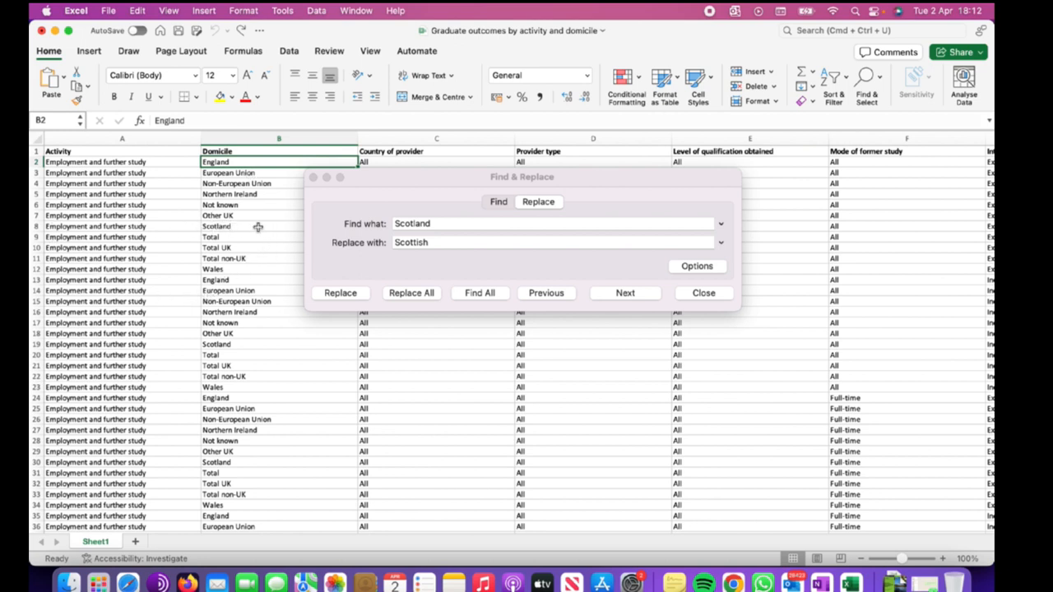
click(443, 241)
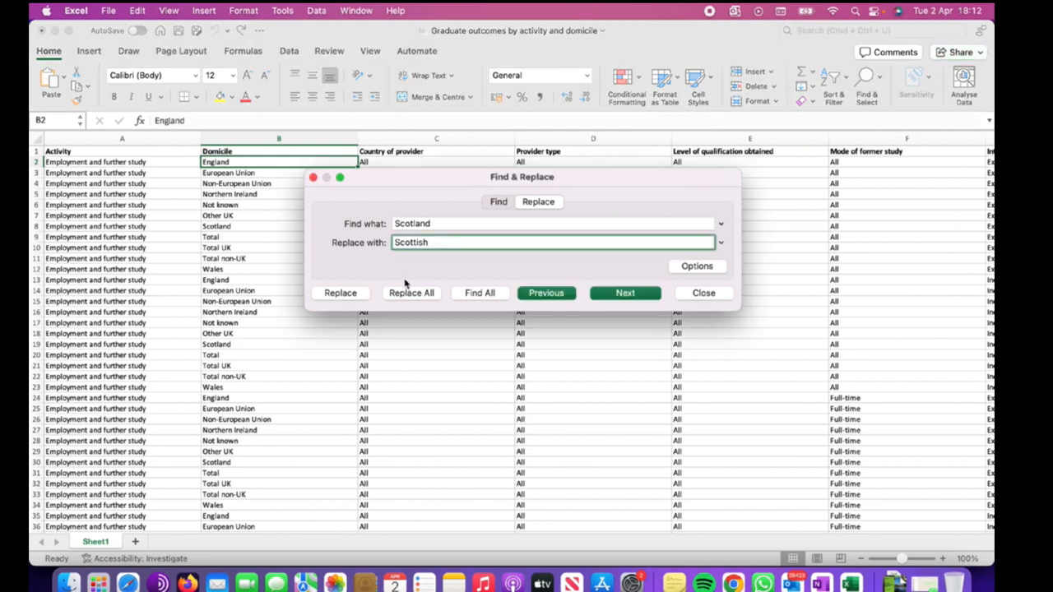
click(351, 292)
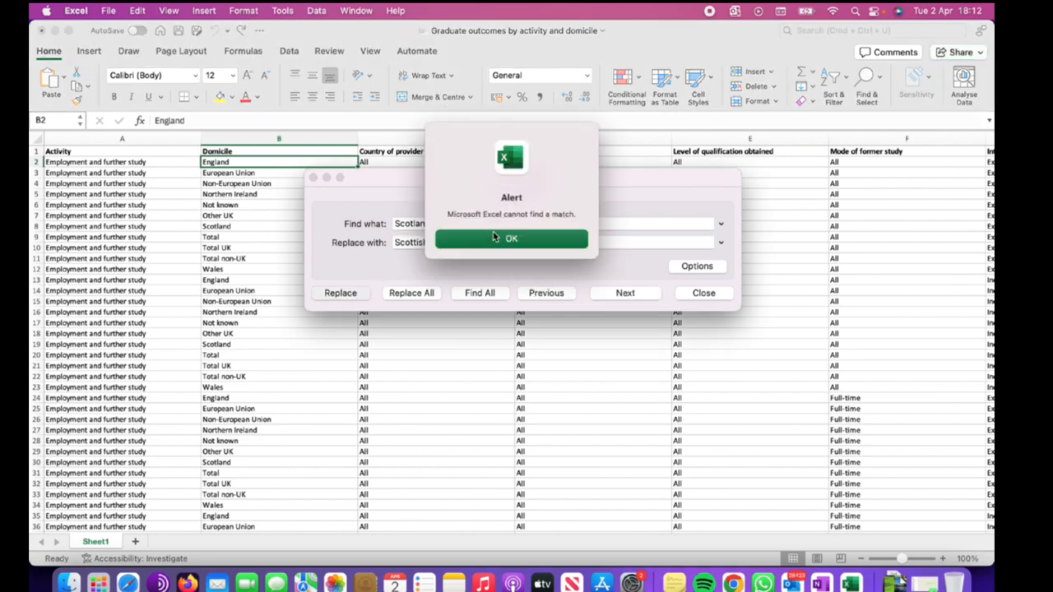
click(487, 240)
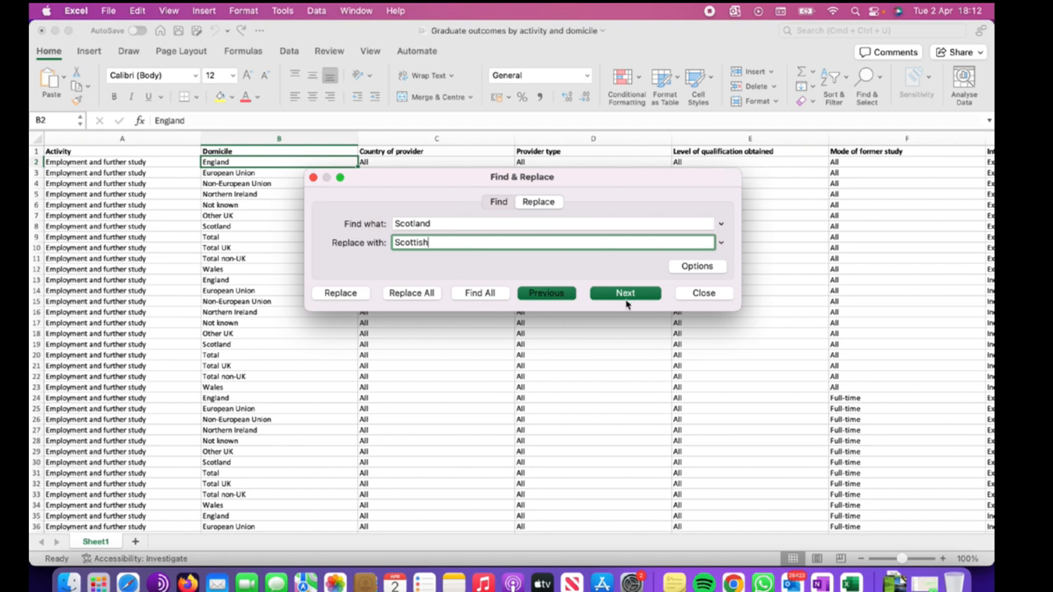
Select the Domicile column and try replacing Scotland with Scottish within that selection.
click(256, 146)
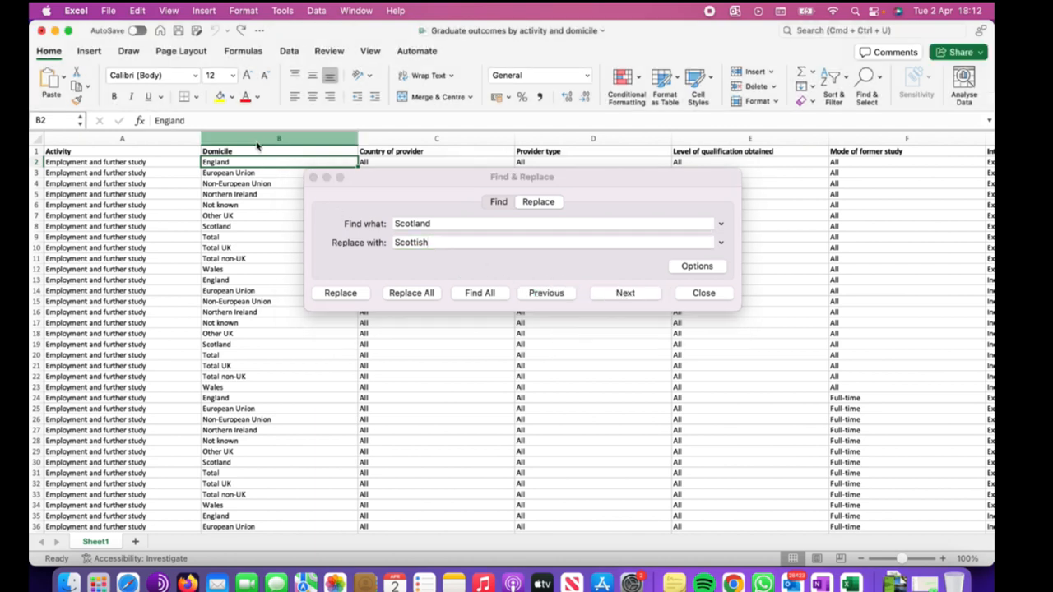
click(274, 138)
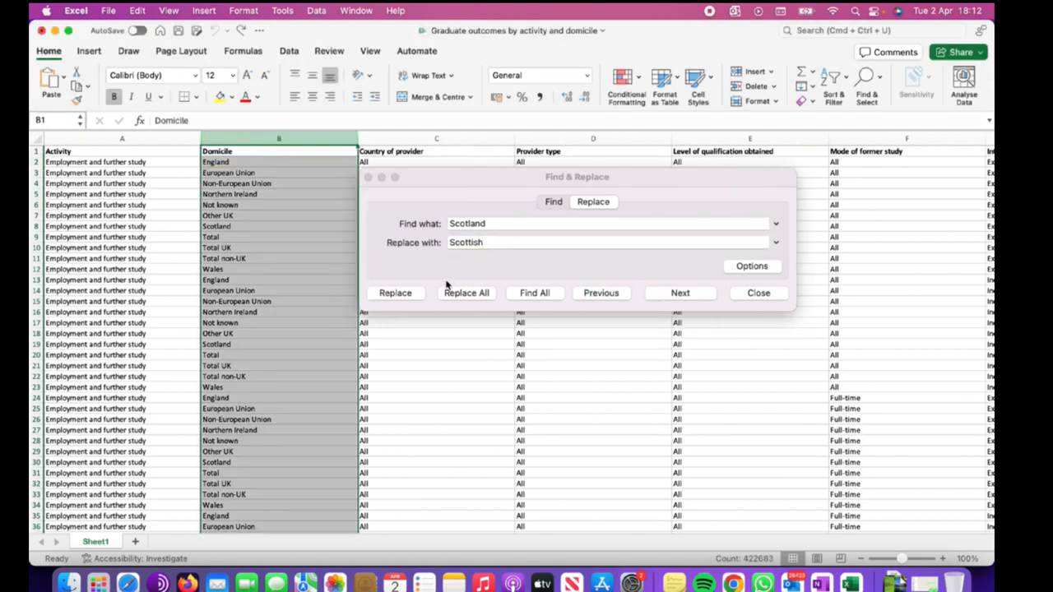
click(405, 294)
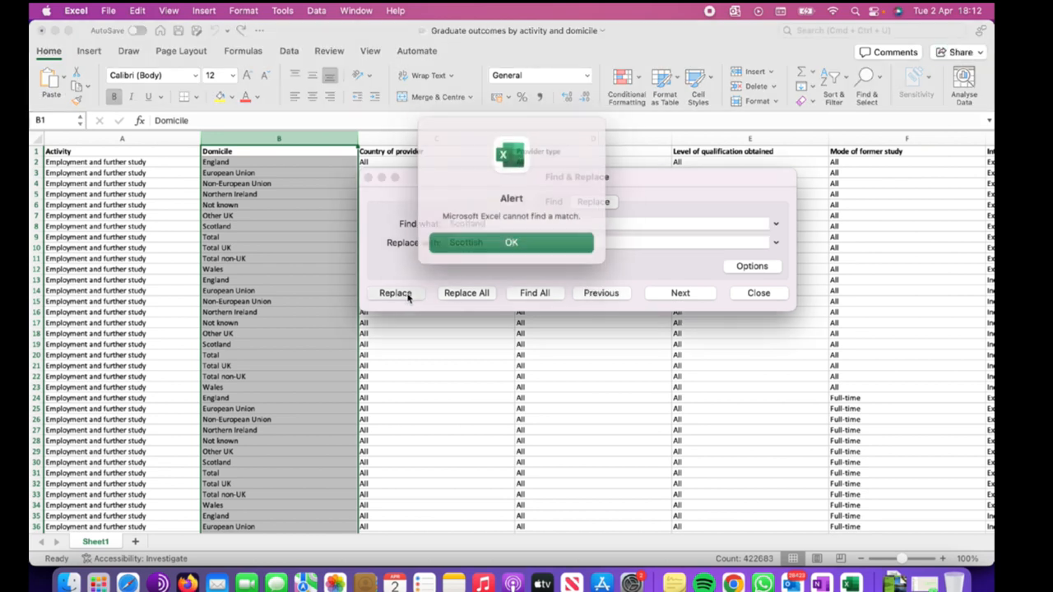
click(498, 239)
click(313, 213)
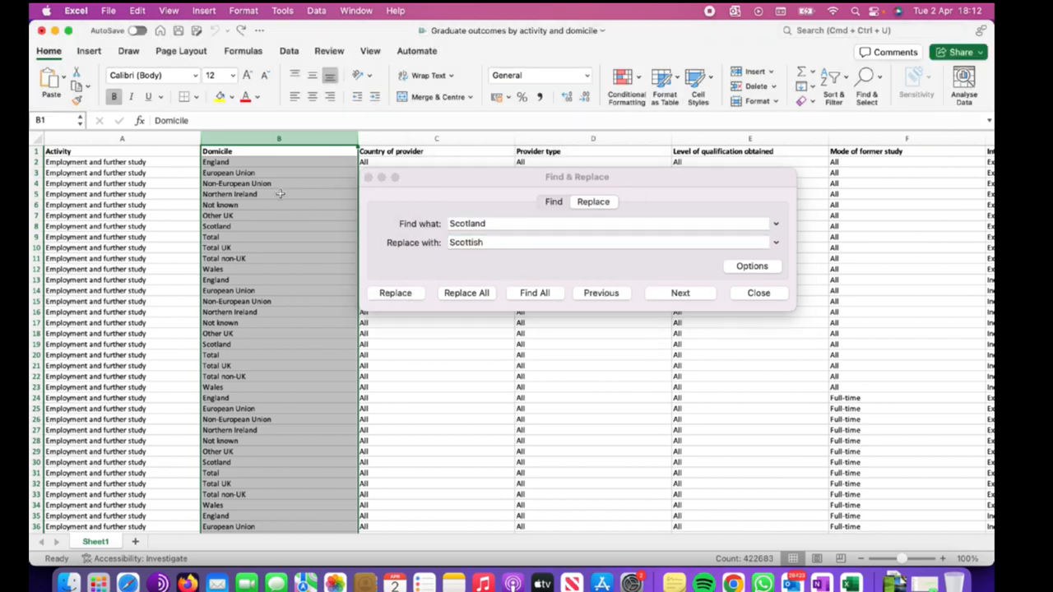
Find the next Scotland match and replace the one in cell B8 with Scottish, then close the dialog.
click(280, 194)
click(499, 242)
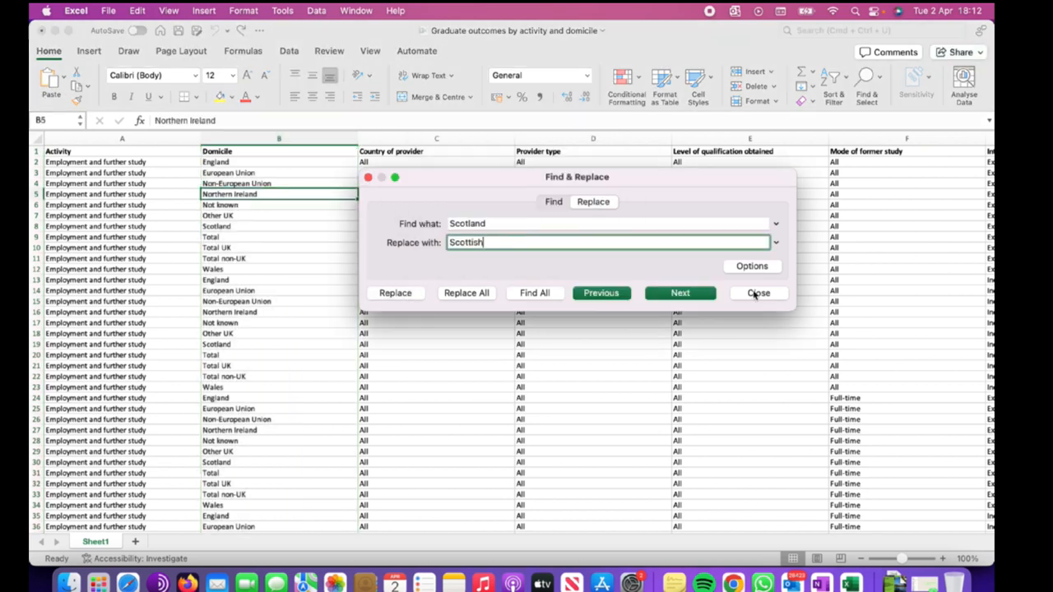
click(679, 294)
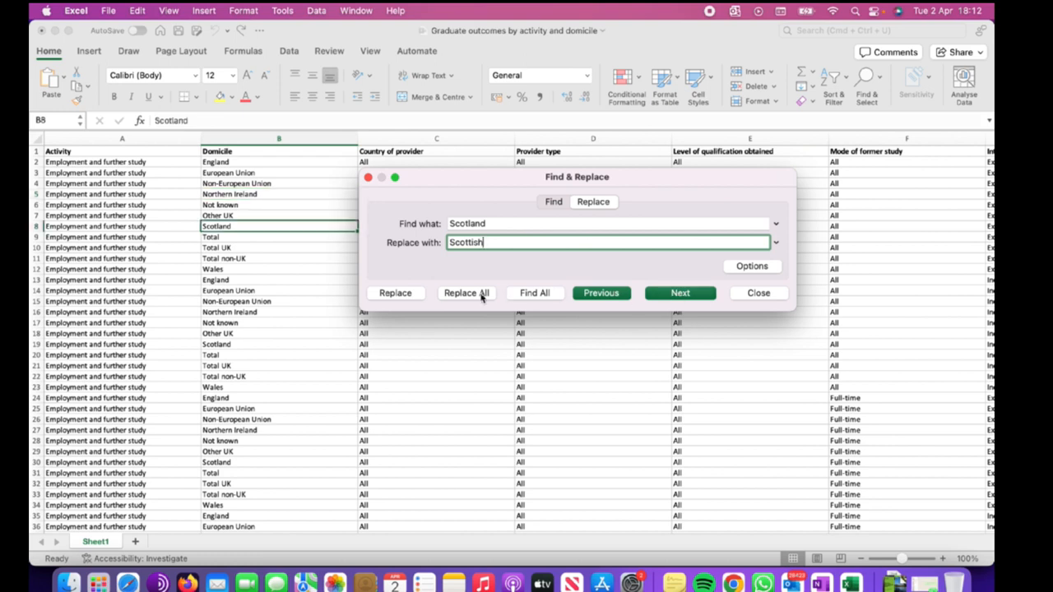
click(388, 296)
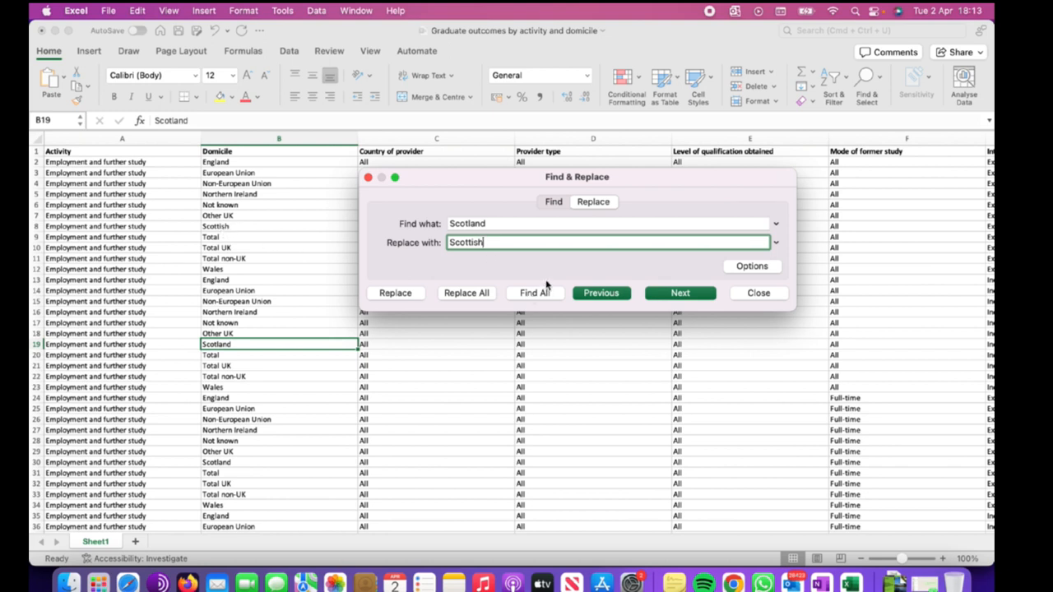
click(369, 179)
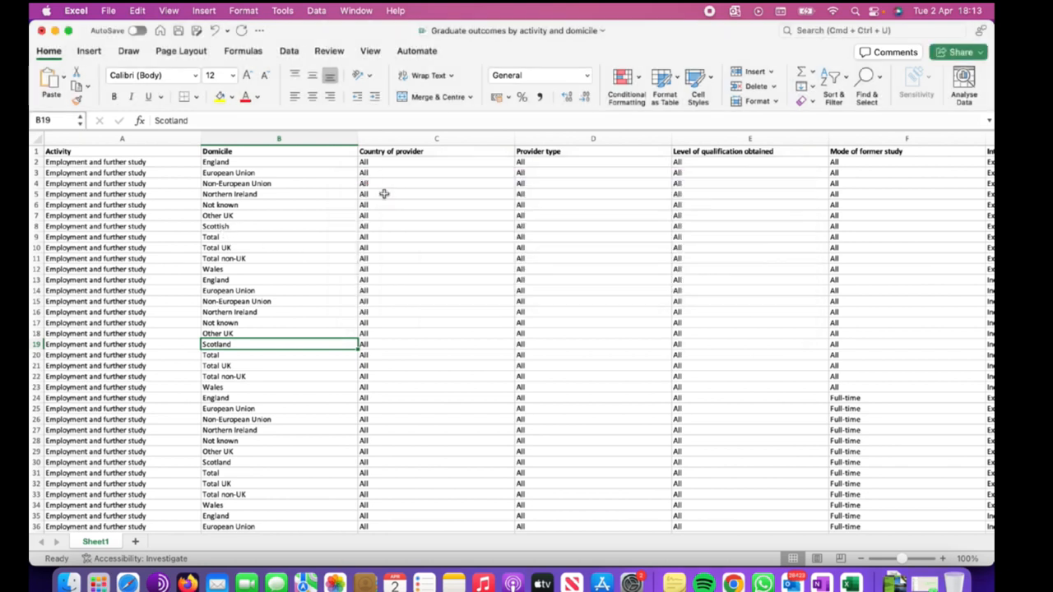
Undo the Scottish replacement in cell B8.
click(433, 268)
key(super+z)
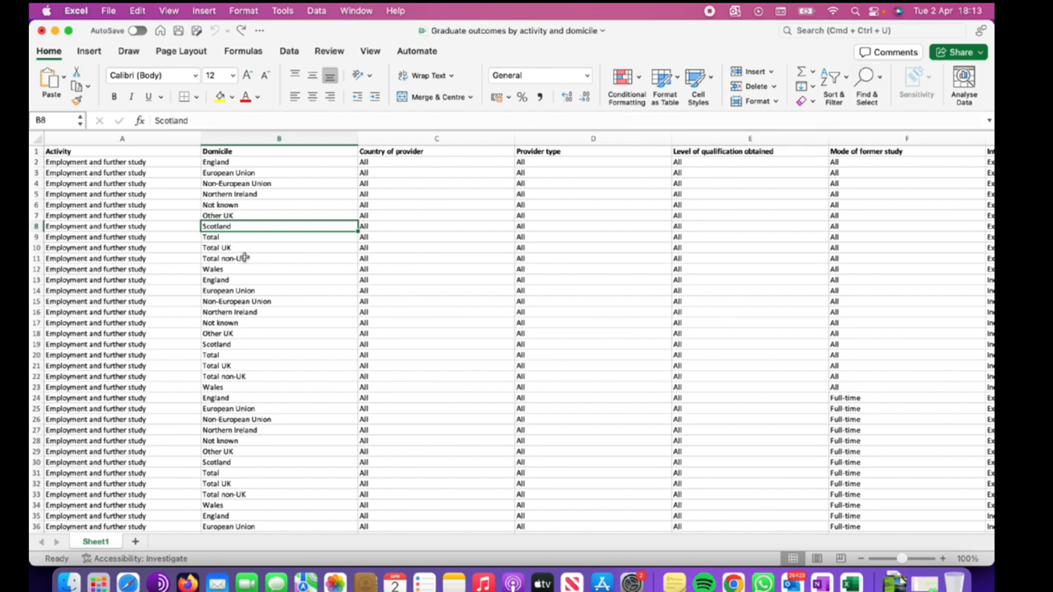
scroll(249, 268, down, 5)
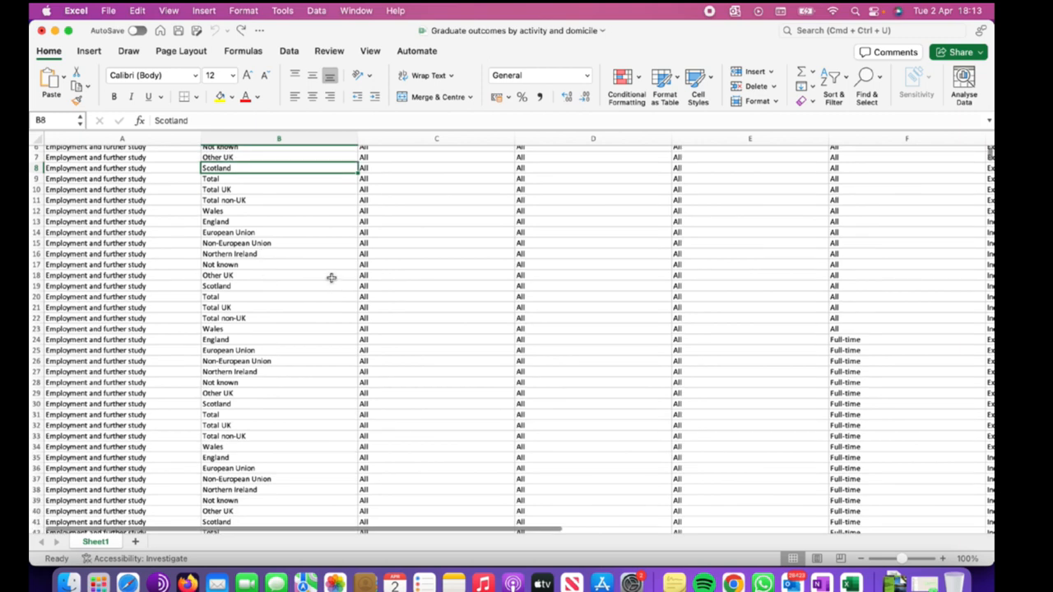
scroll(242, 293, up, 5)
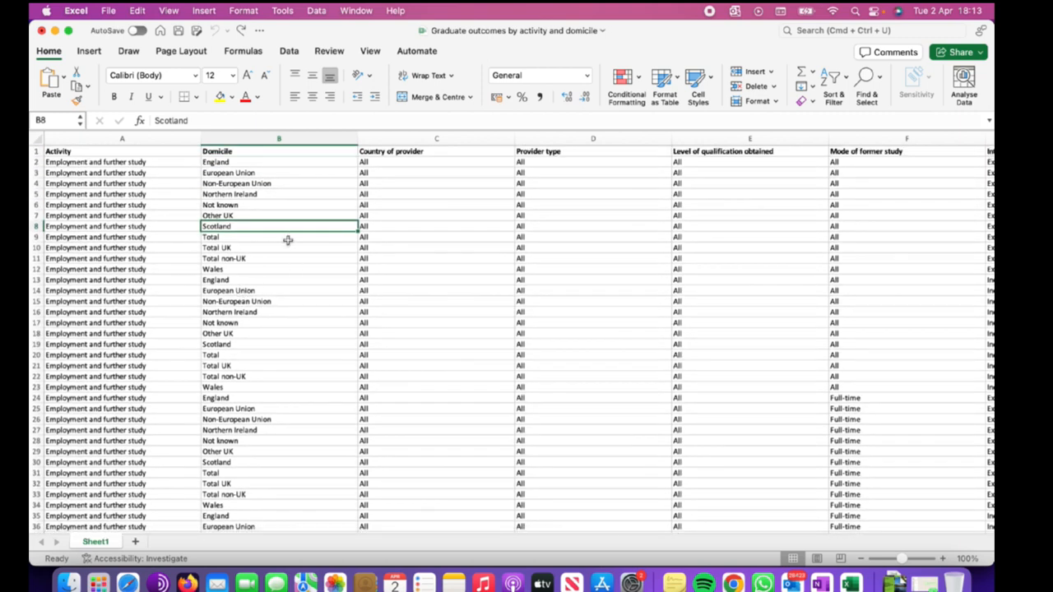
Edit cell B8 so it reads Scotlands.
click(233, 238)
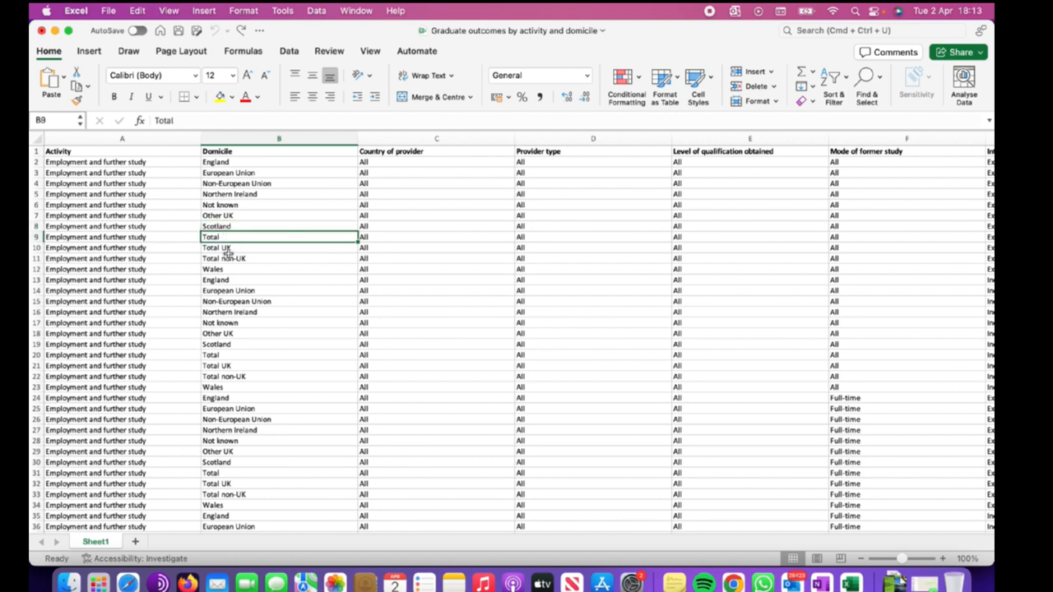
click(229, 258)
click(231, 270)
click(232, 229)
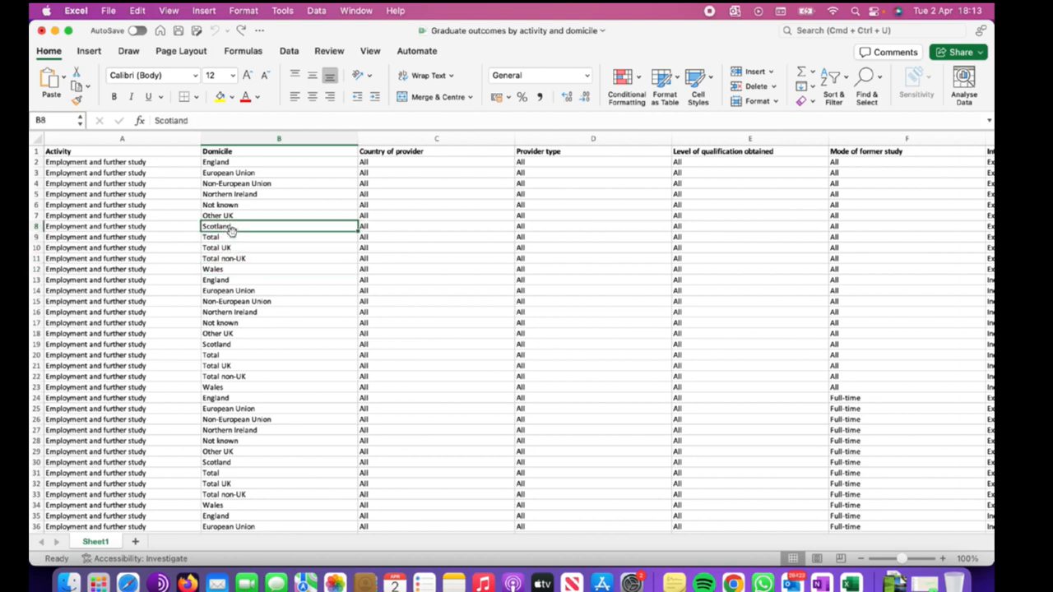
click(208, 121)
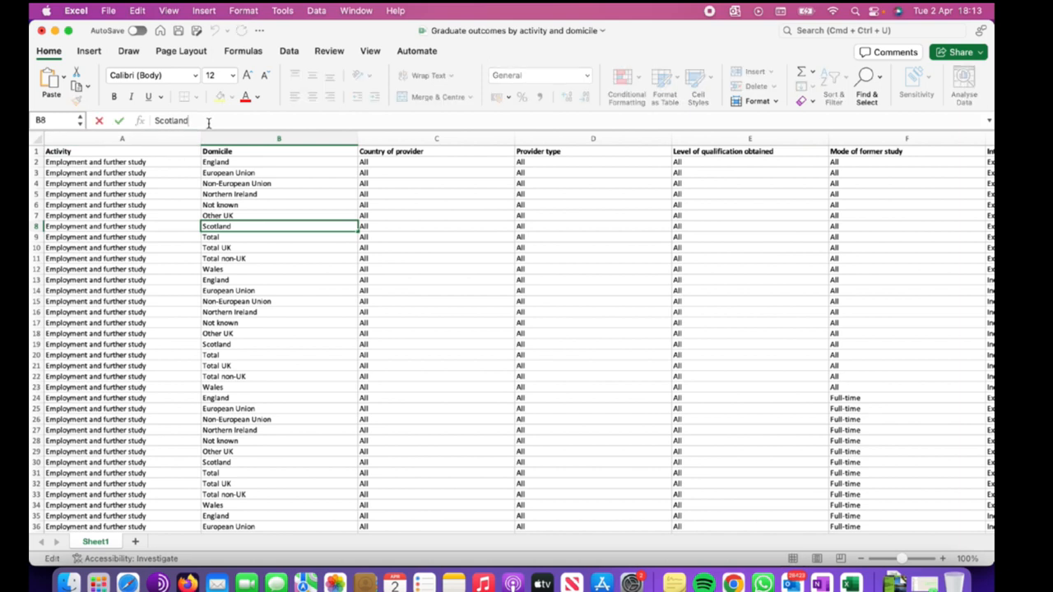
text(s)
click(258, 247)
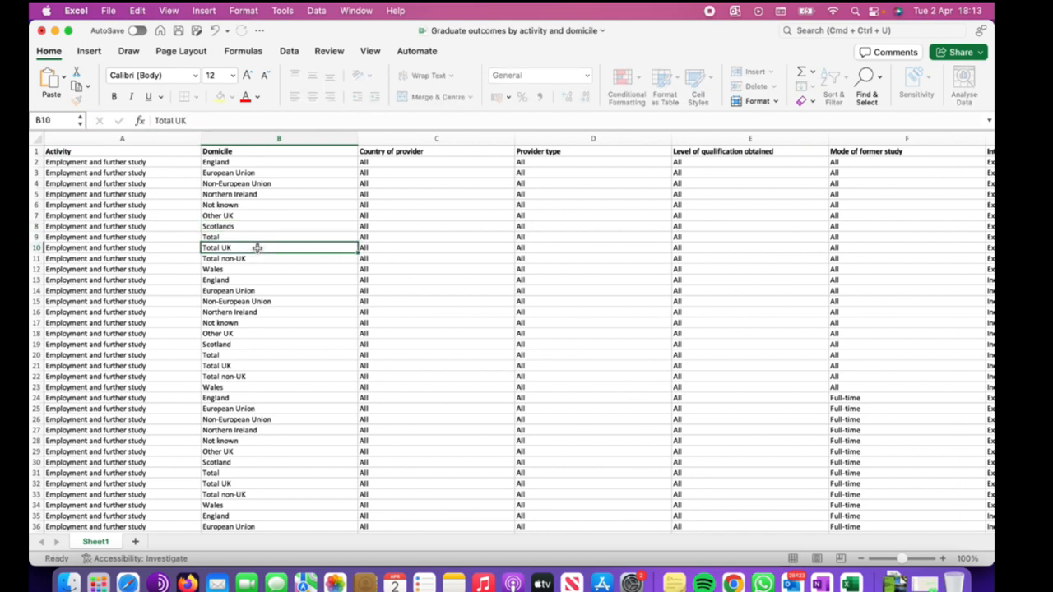
click(240, 344)
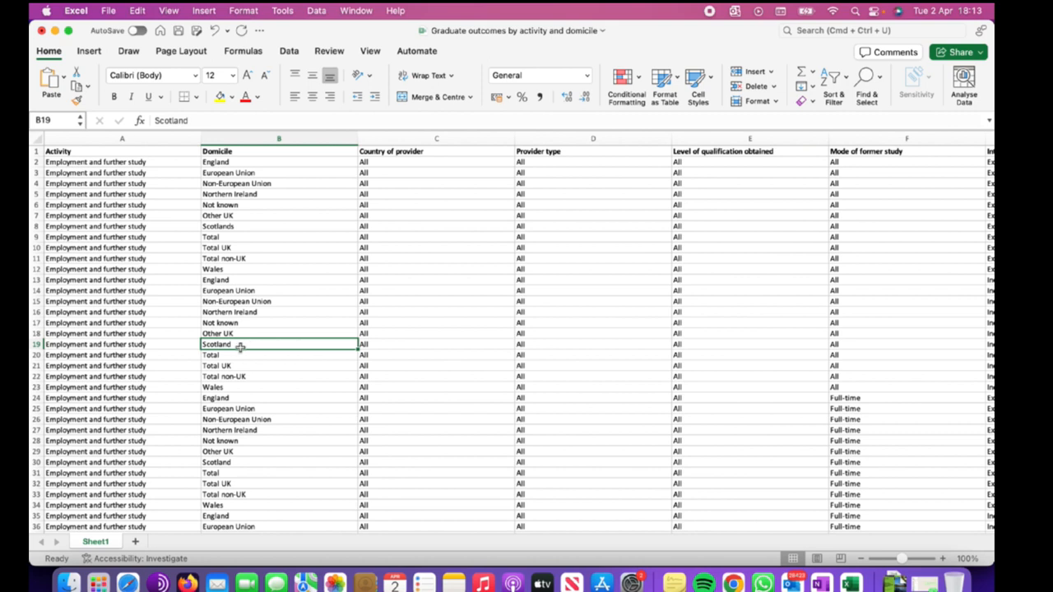
click(241, 227)
click(242, 205)
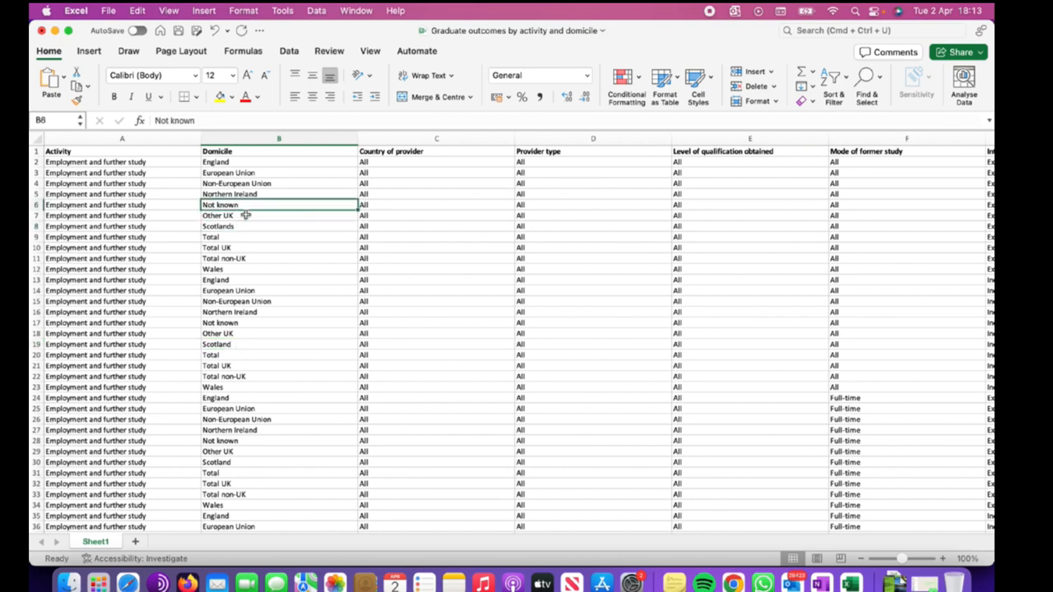
click(250, 227)
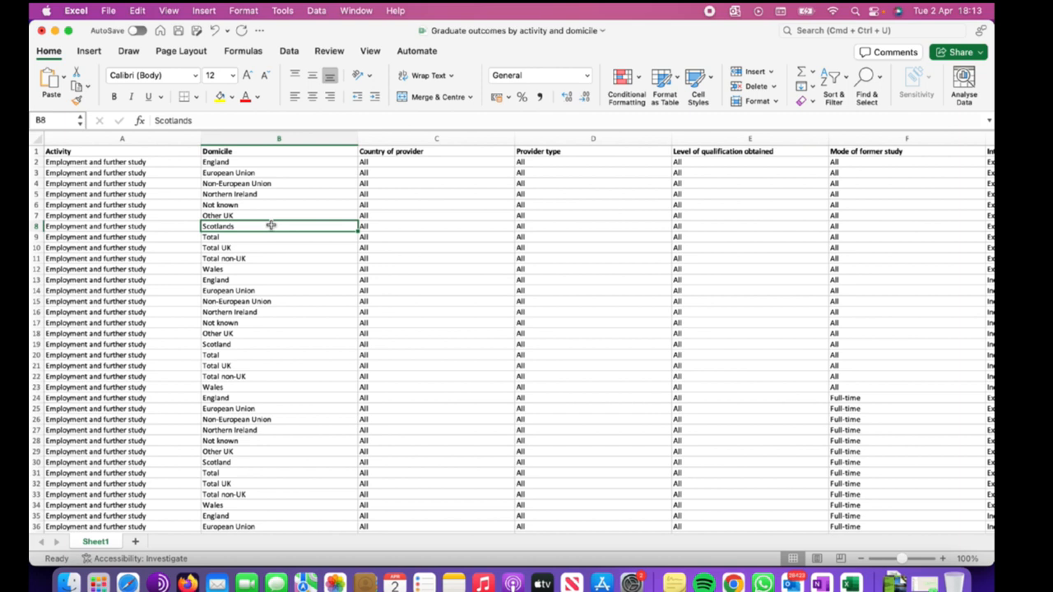
key(super+h)
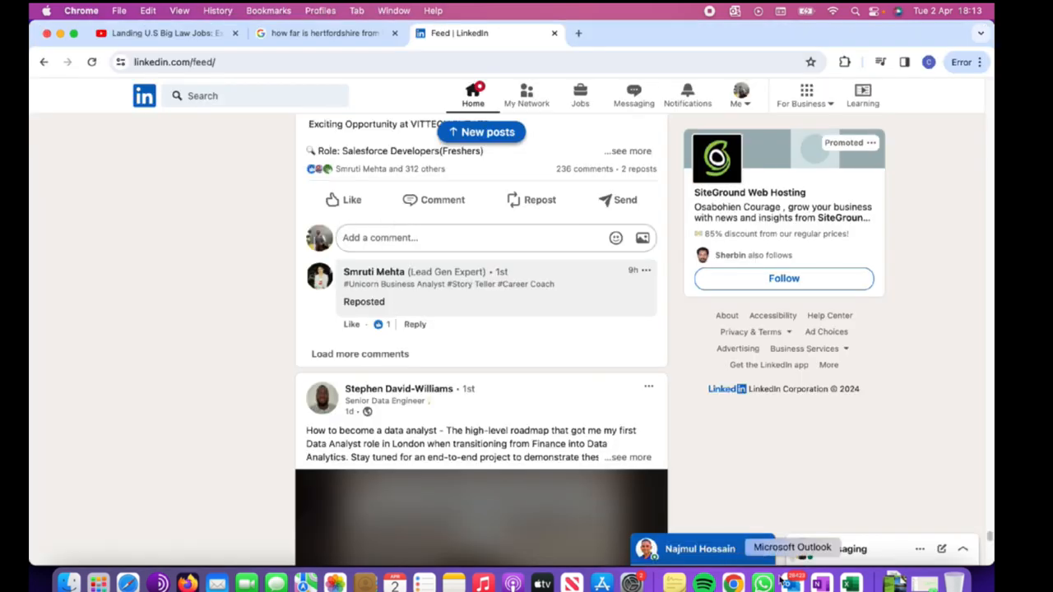
click(850, 584)
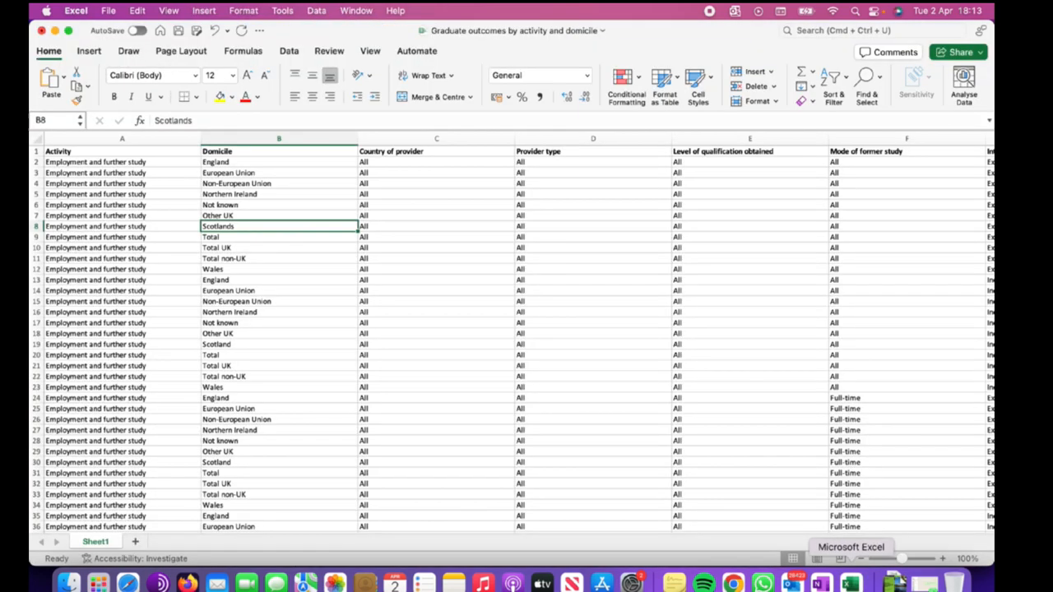
Open Find & Replace and set it to find Scotlands and replace with Scotland.
click(293, 205)
key(super+f)
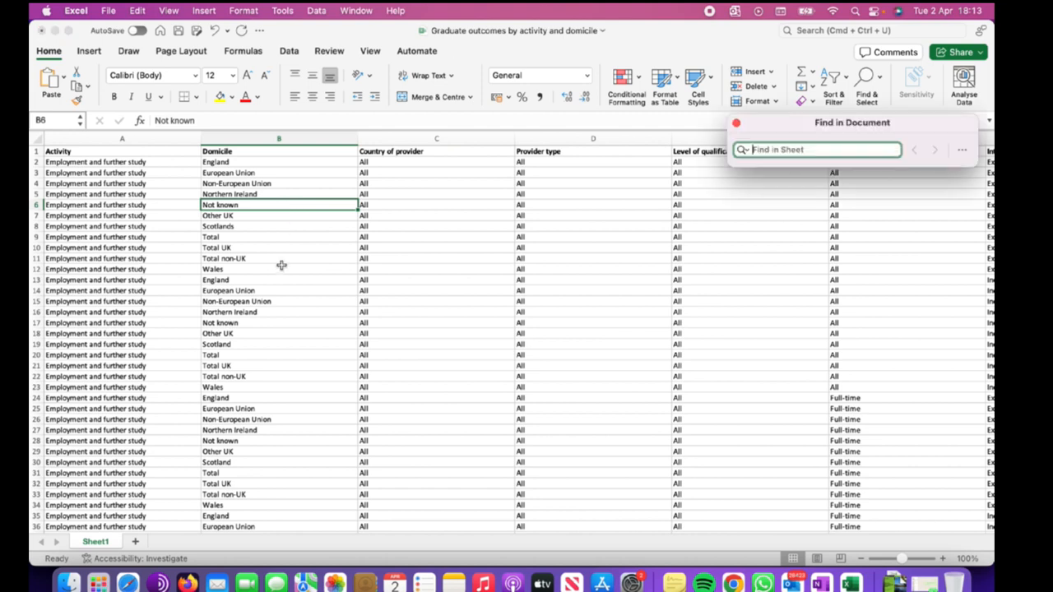
click(961, 149)
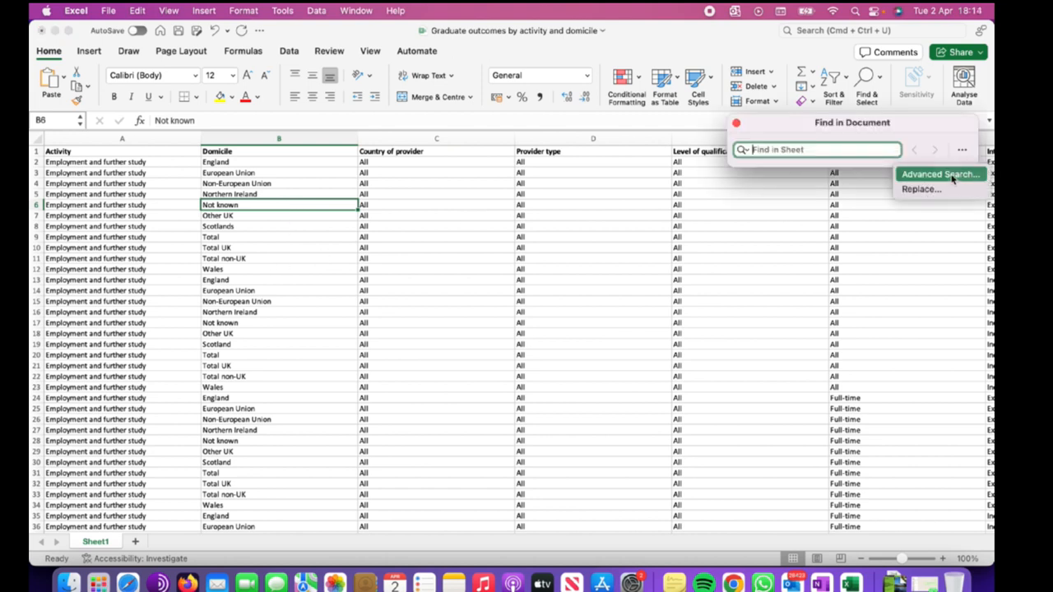
click(939, 174)
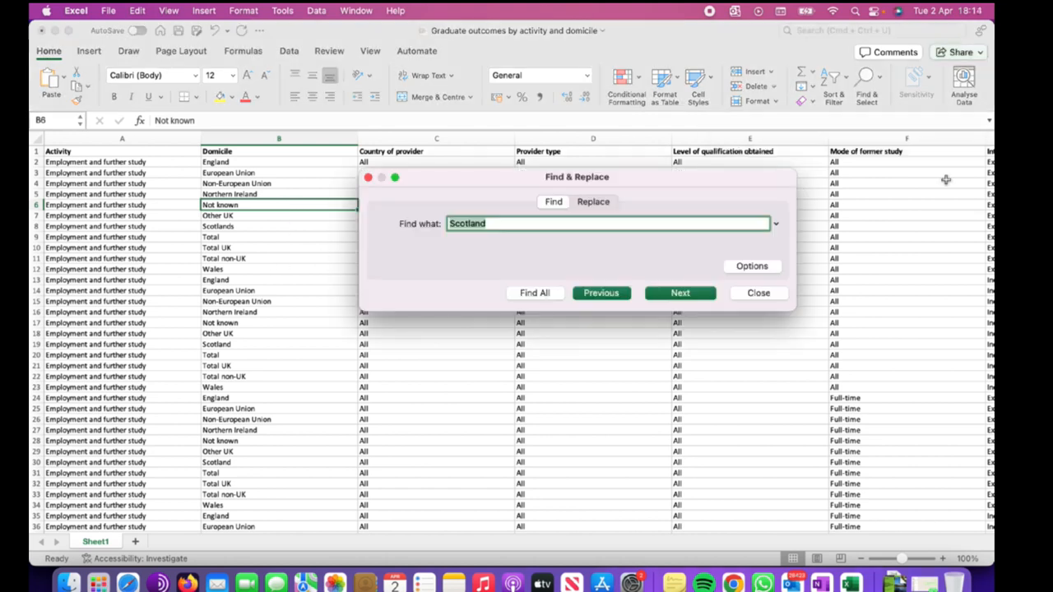
click(606, 205)
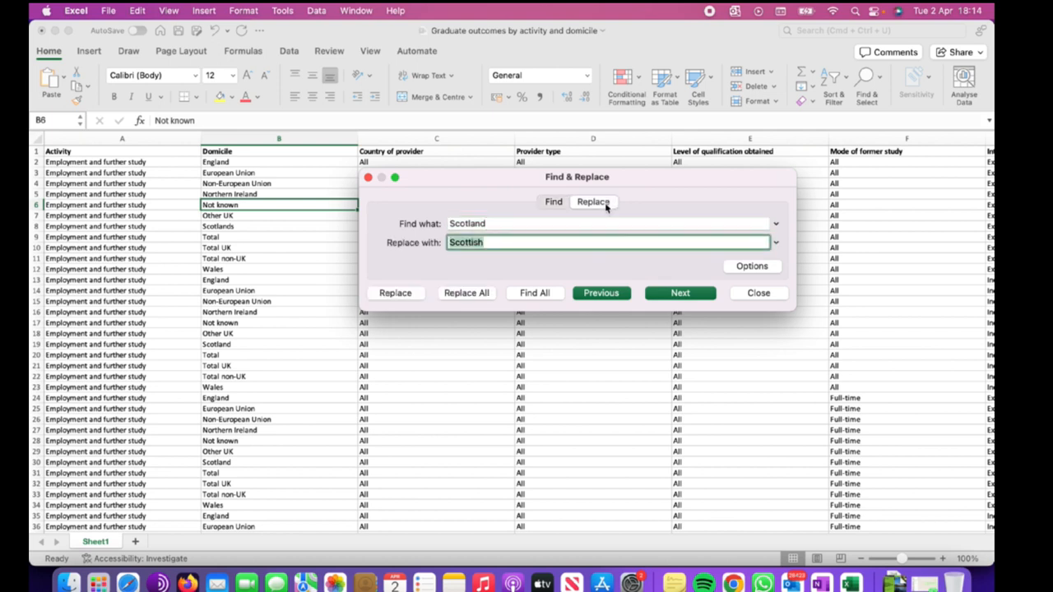
click(490, 223)
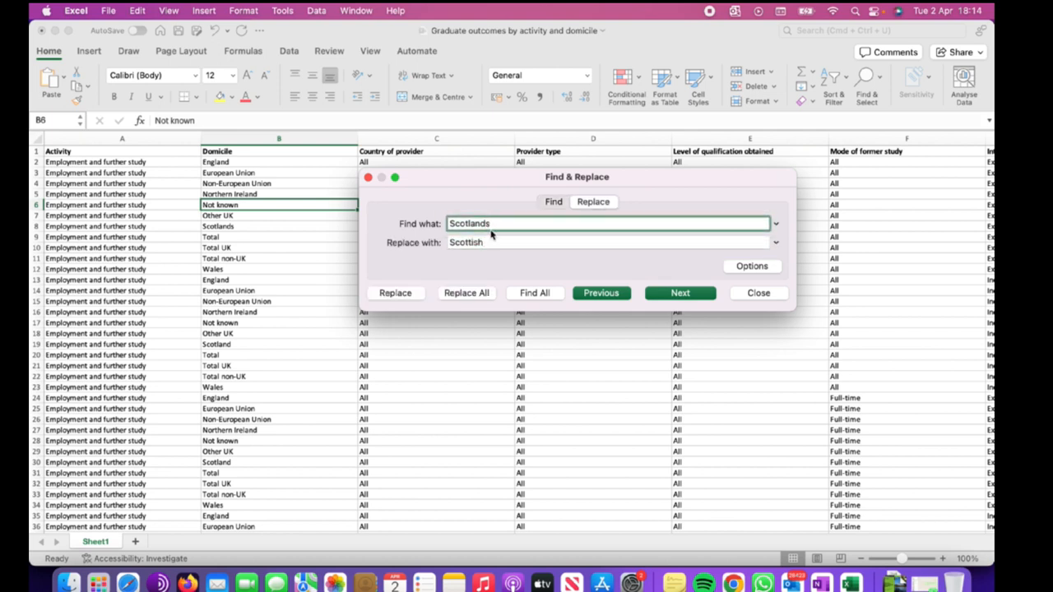
drag(487, 224, 417, 224)
click(490, 243)
drag(490, 243, 409, 249)
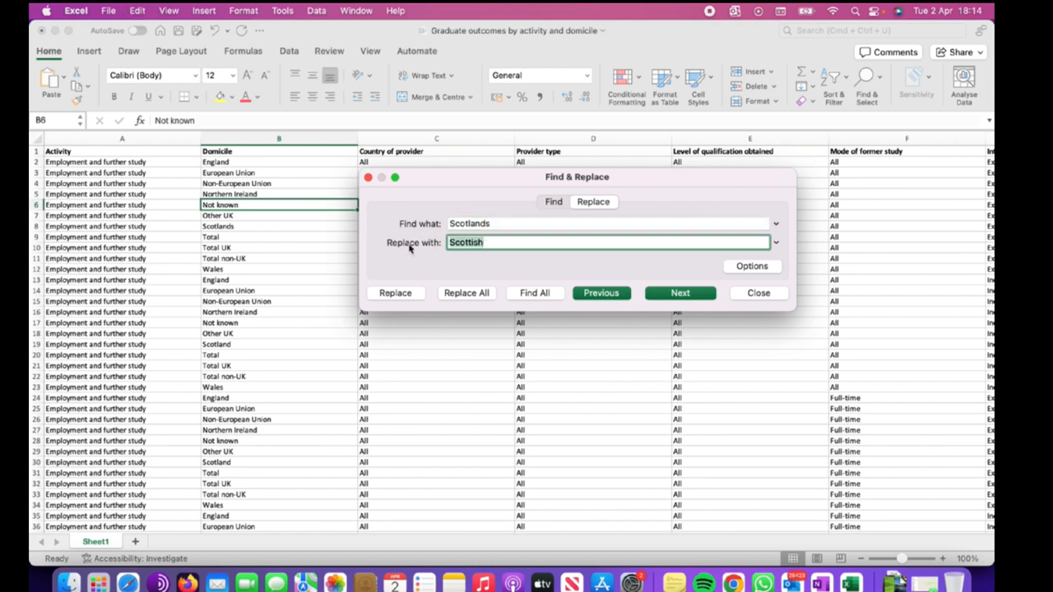
text(Scotland)
Replace the Scotlands entry in cell B8 with Scotland and close the dialog.
click(672, 294)
click(410, 294)
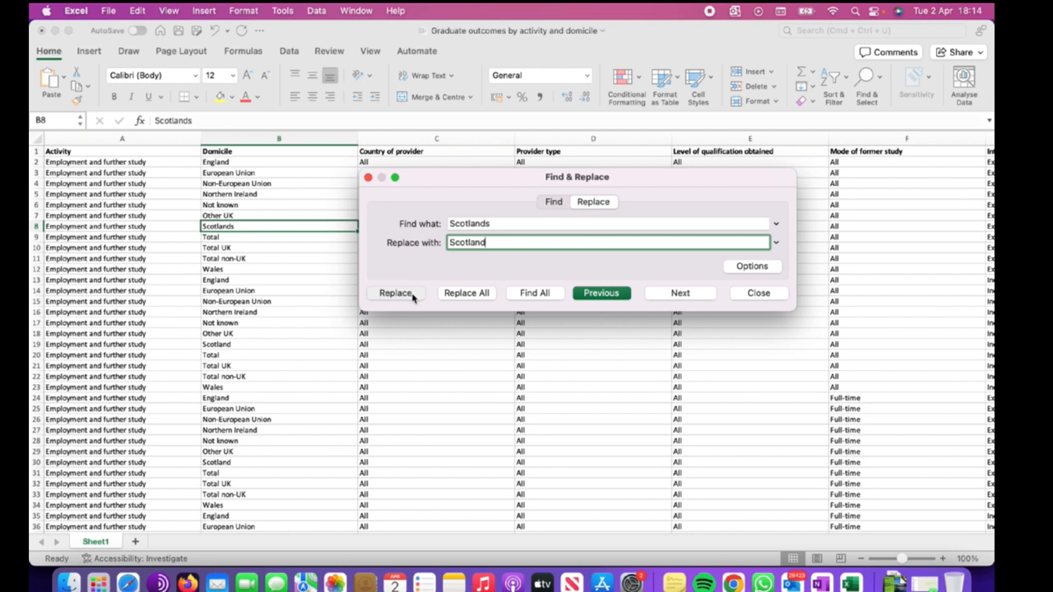
click(412, 294)
click(520, 243)
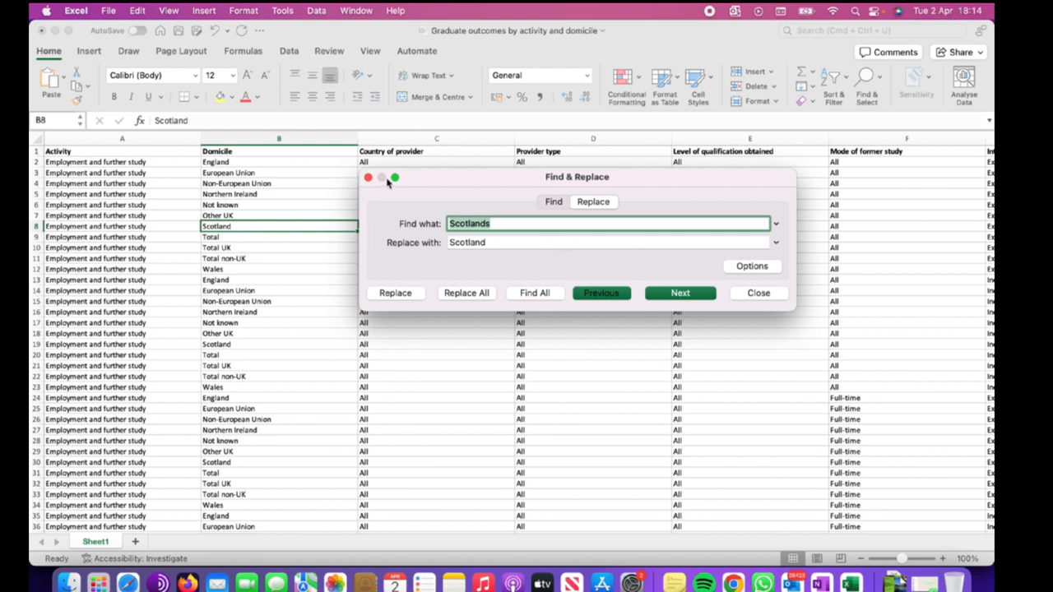
click(369, 181)
click(658, 280)
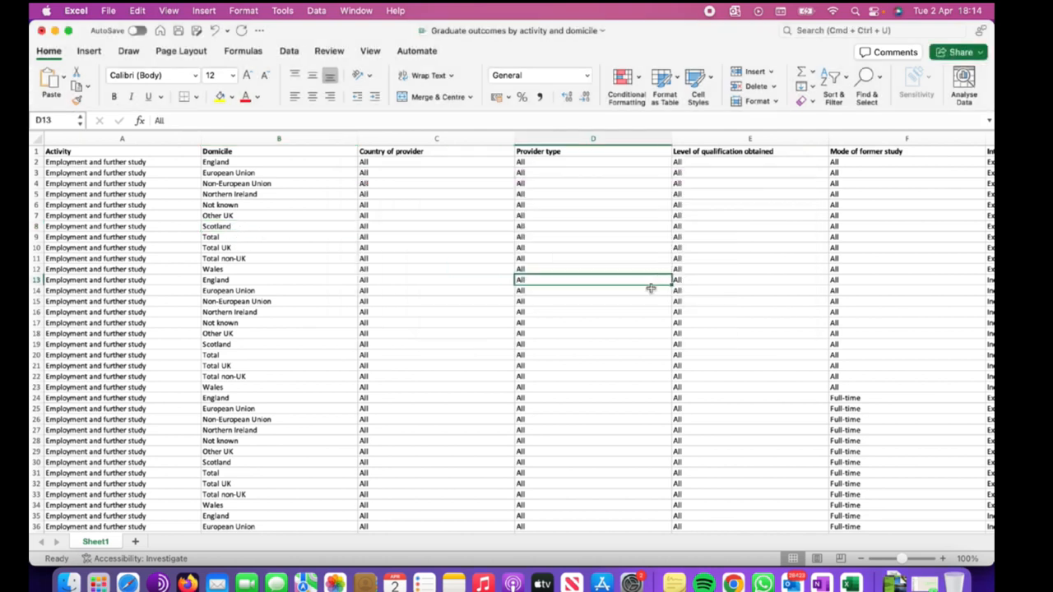
click(414, 270)
click(302, 257)
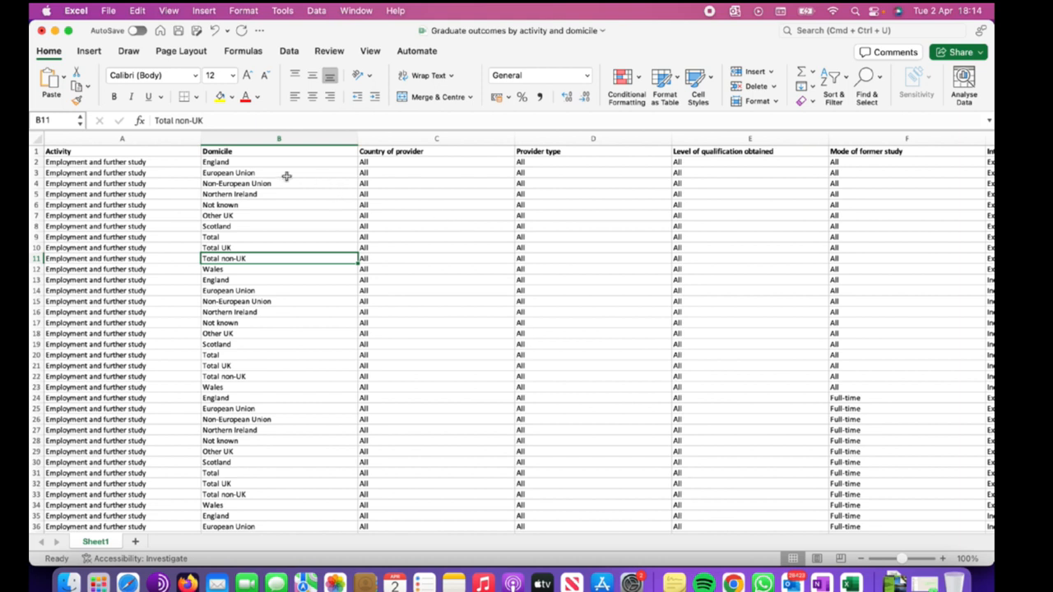
click(36, 152)
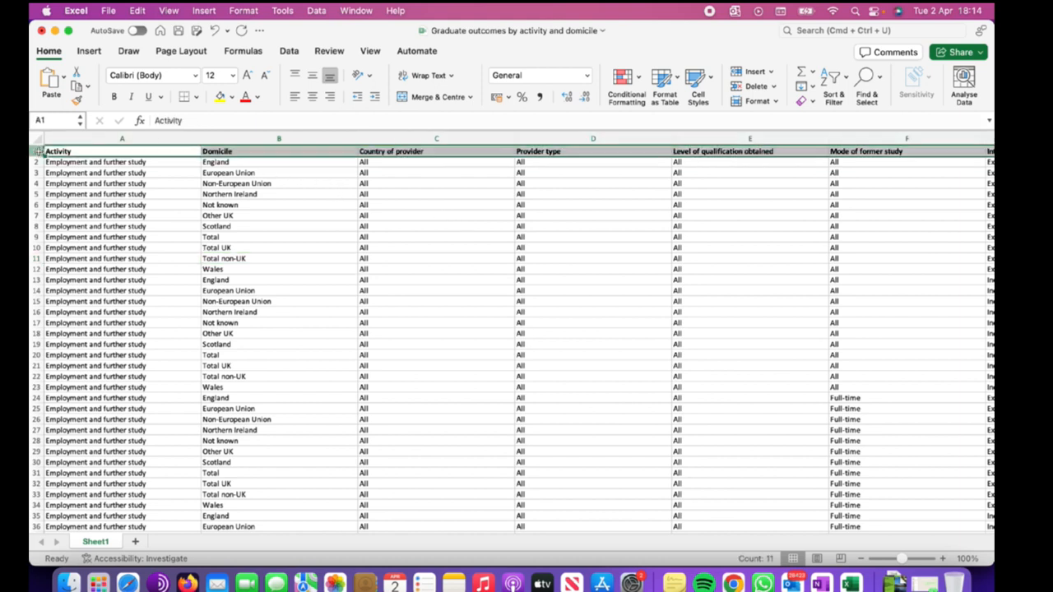
click(438, 182)
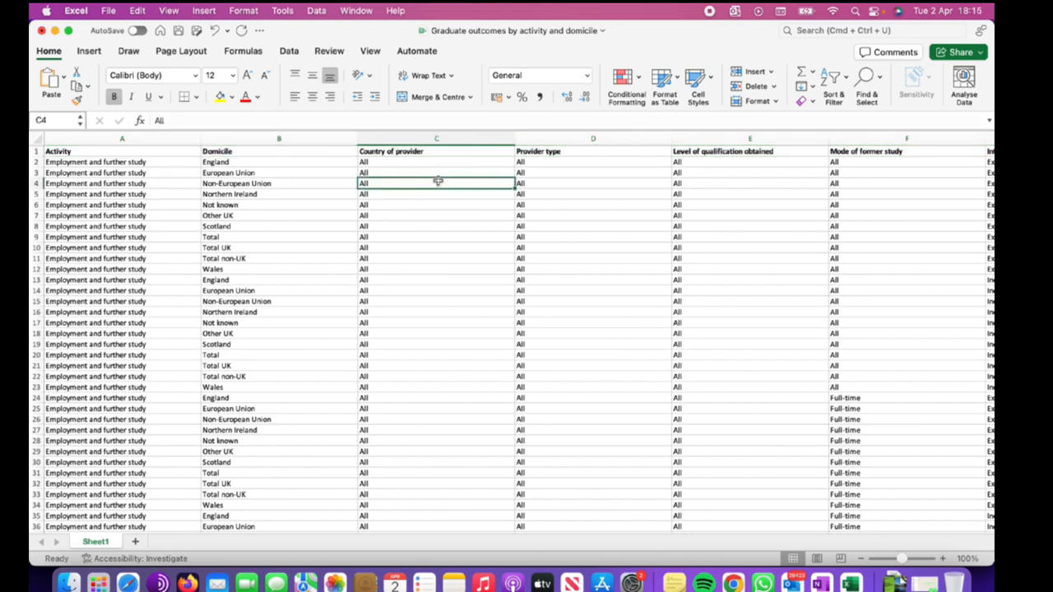
click(310, 150)
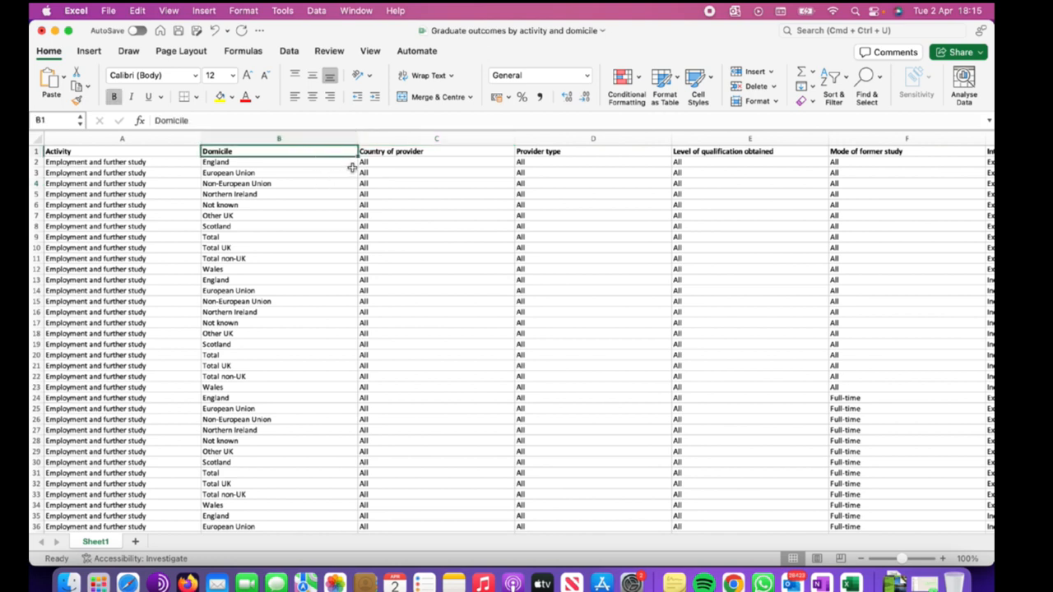
click(457, 193)
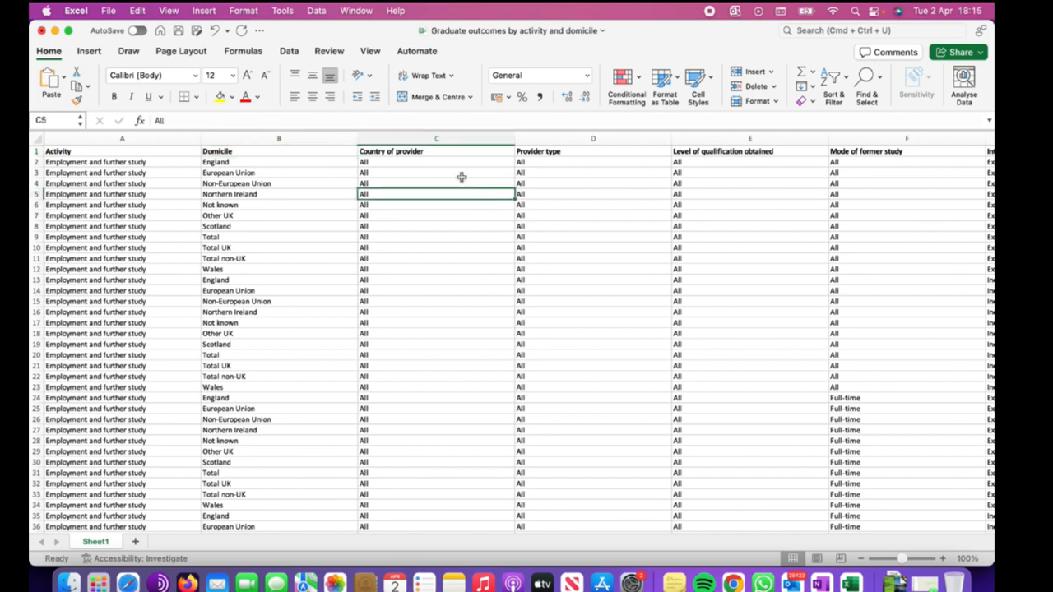
click(457, 172)
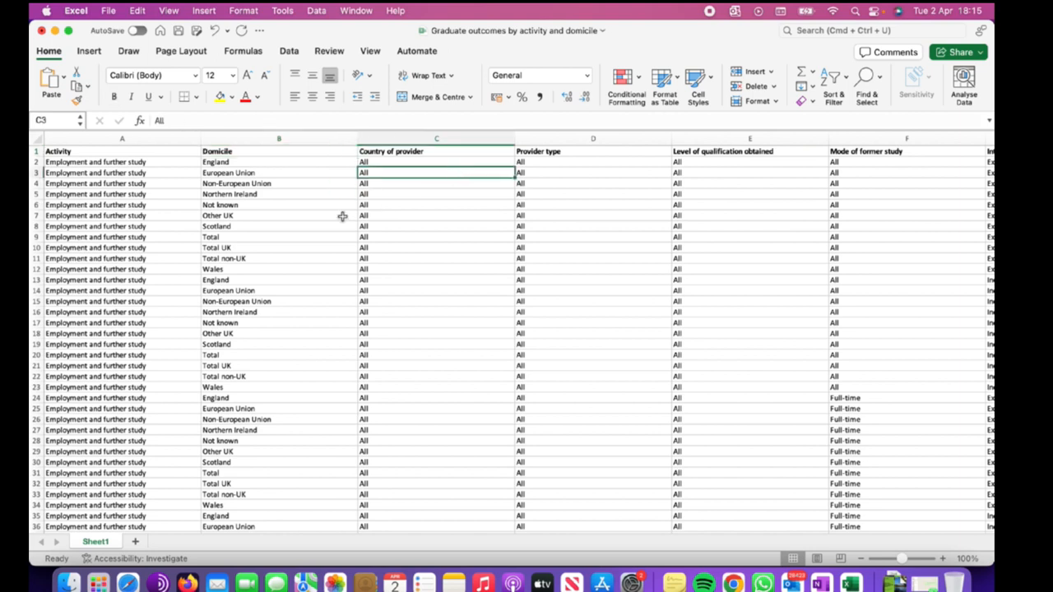
Turn on filtering for the spreadsheet's header row.
click(37, 151)
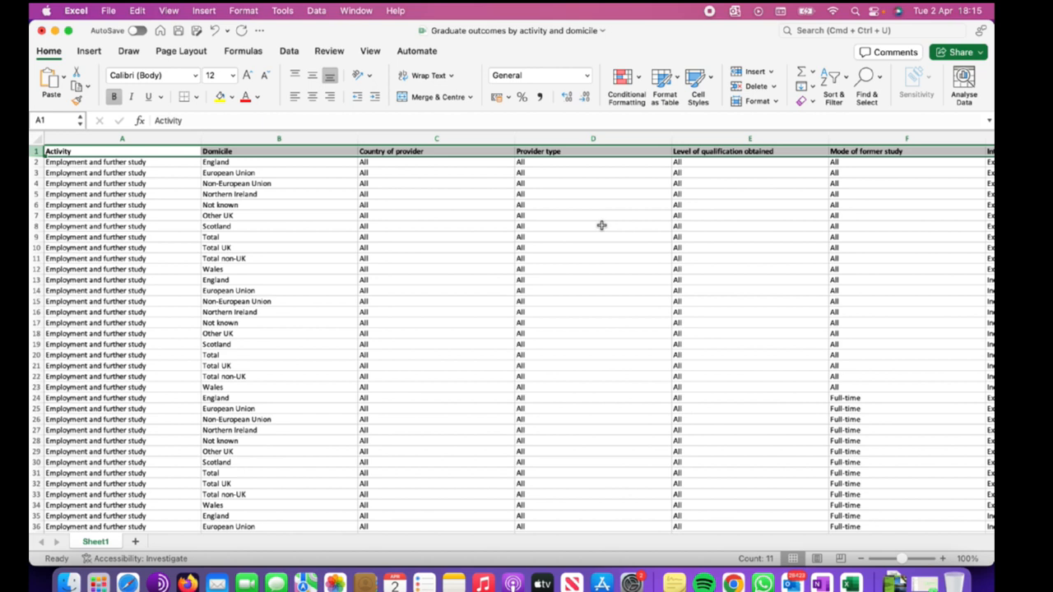
click(568, 184)
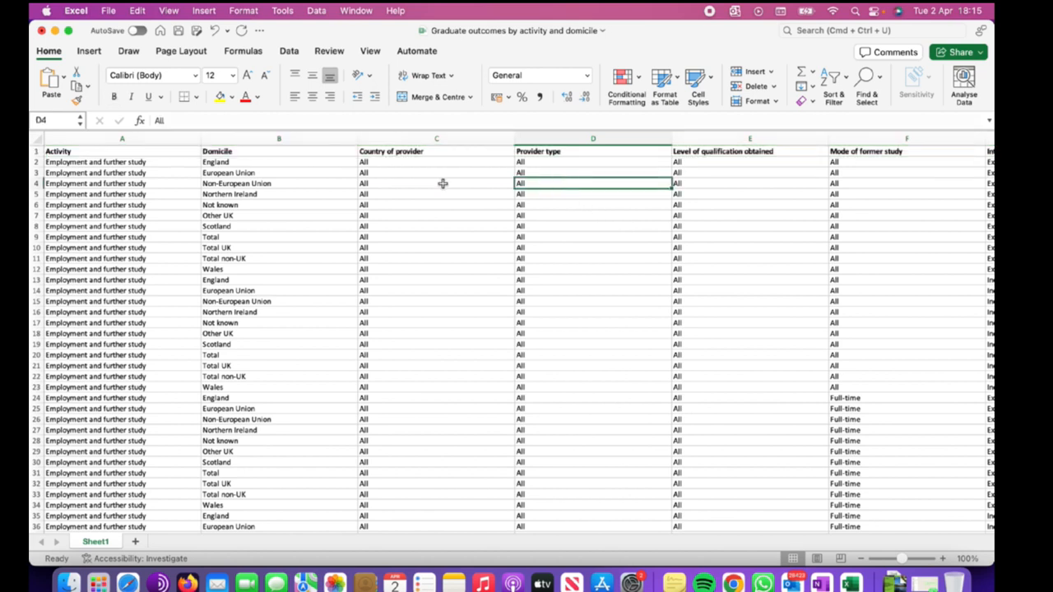
click(298, 150)
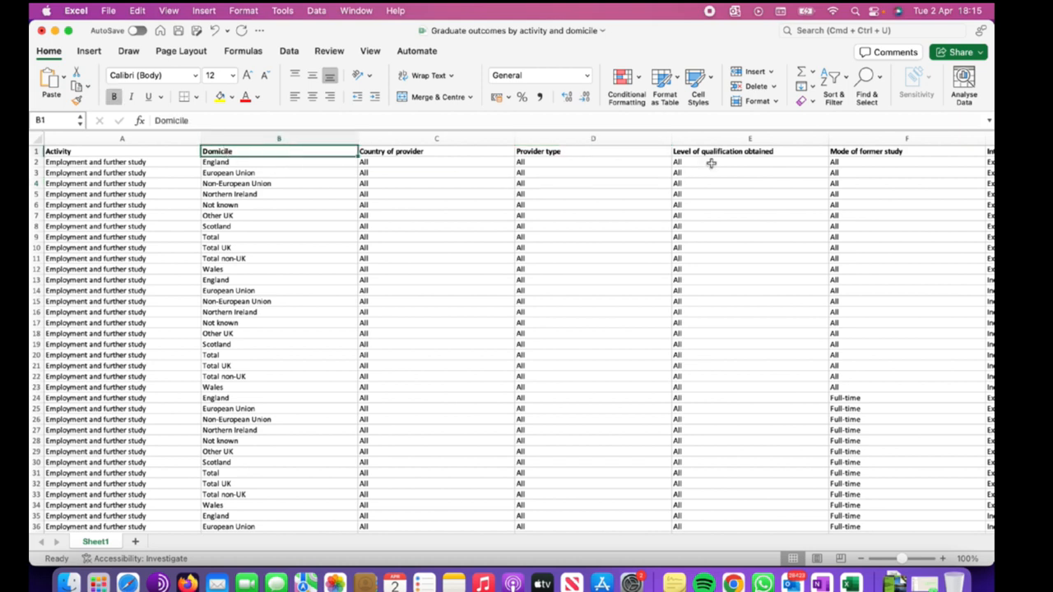
click(843, 87)
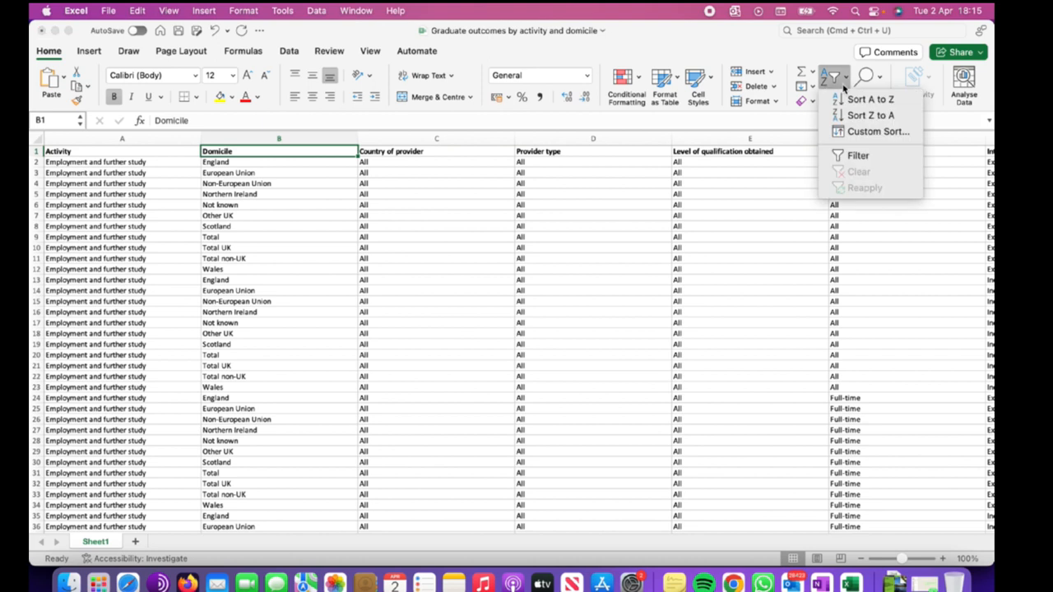
click(856, 157)
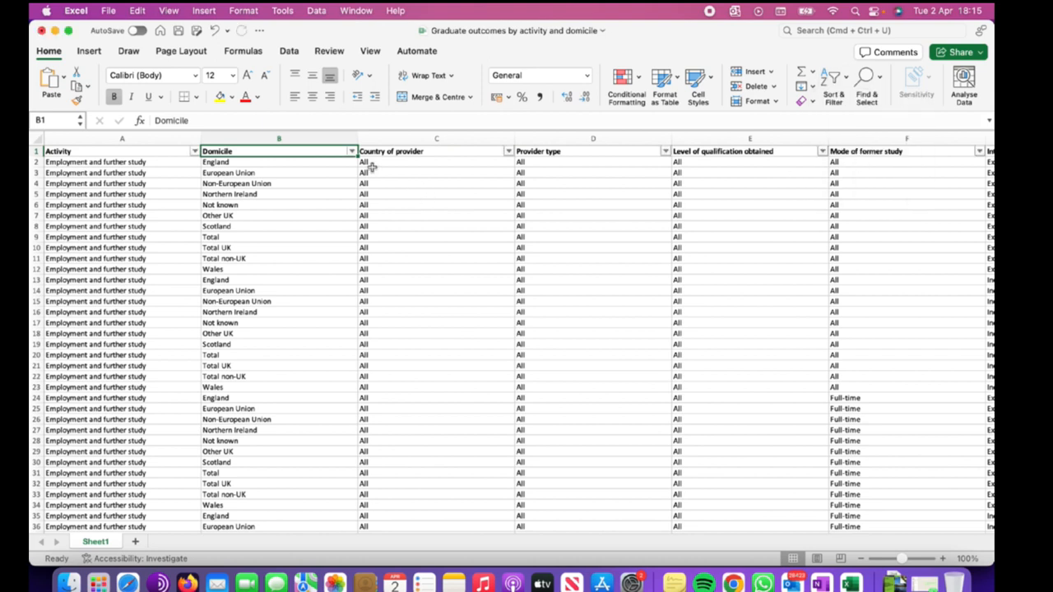
Open and close the Domicile filter list, then undo the filter.
click(341, 183)
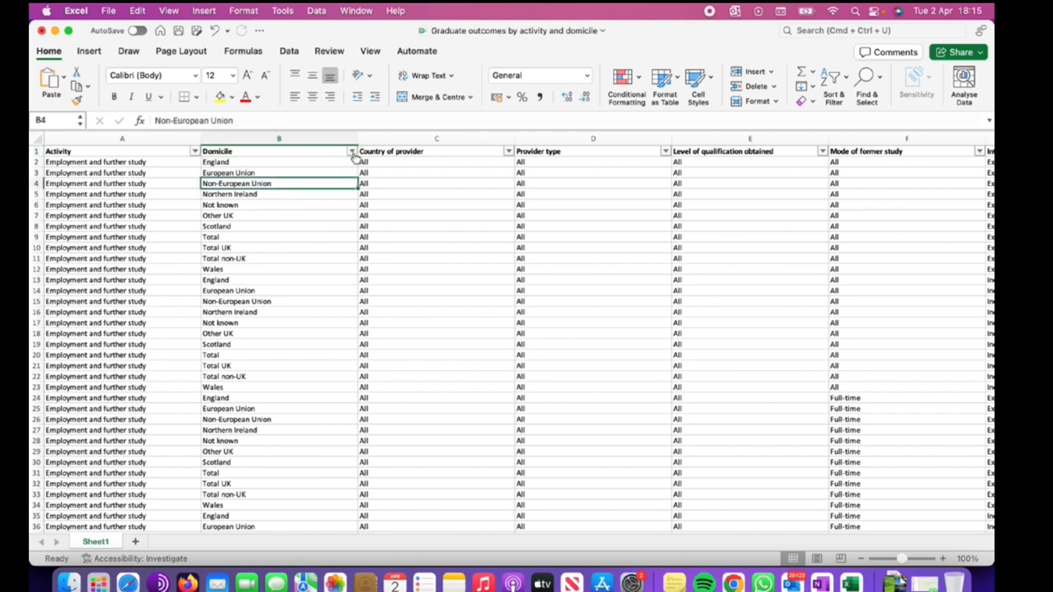
click(352, 152)
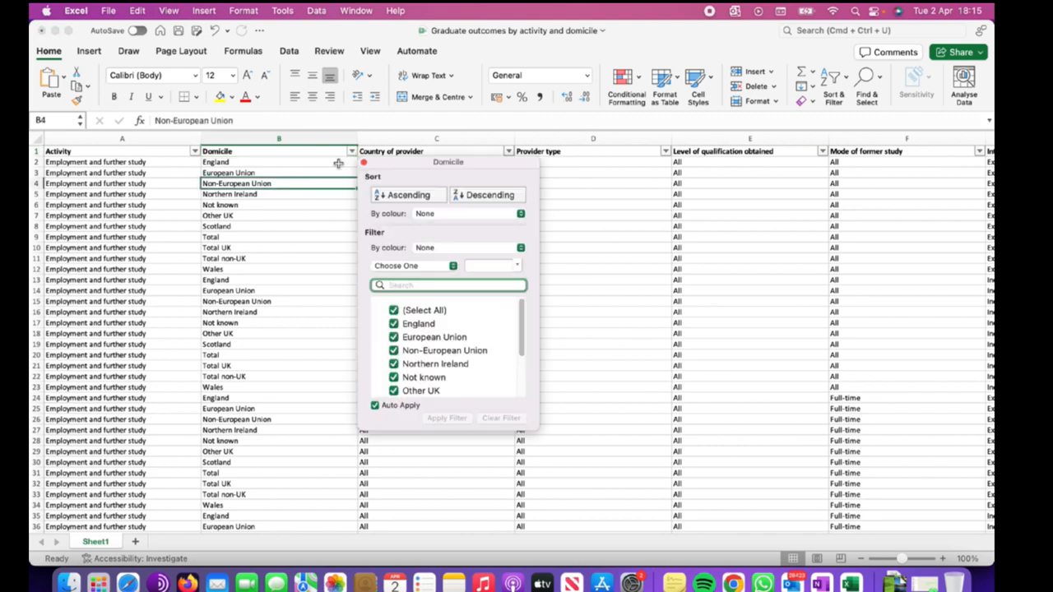
click(596, 257)
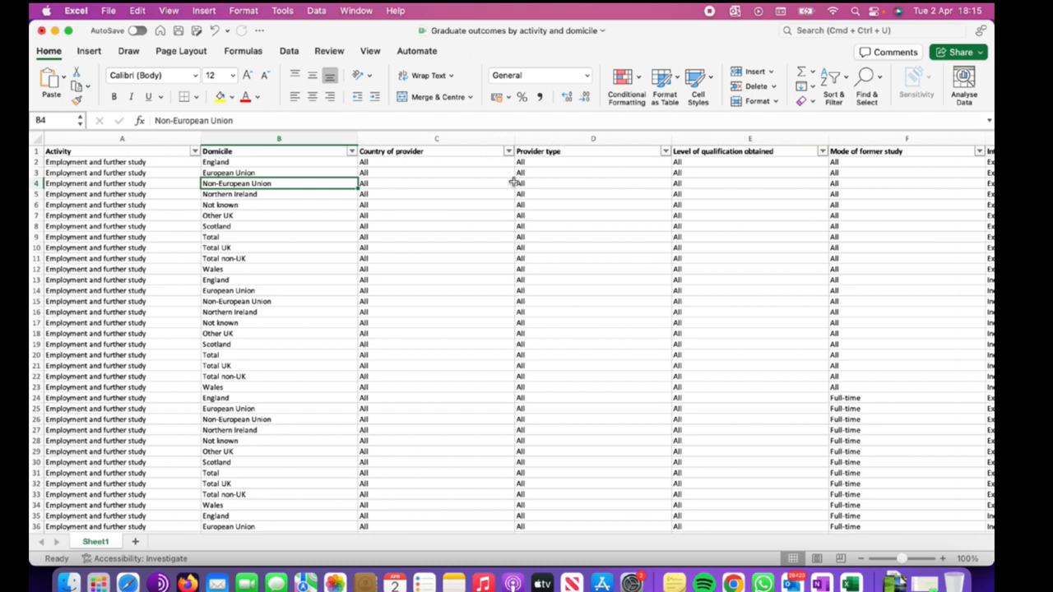
click(449, 195)
key(super+z)
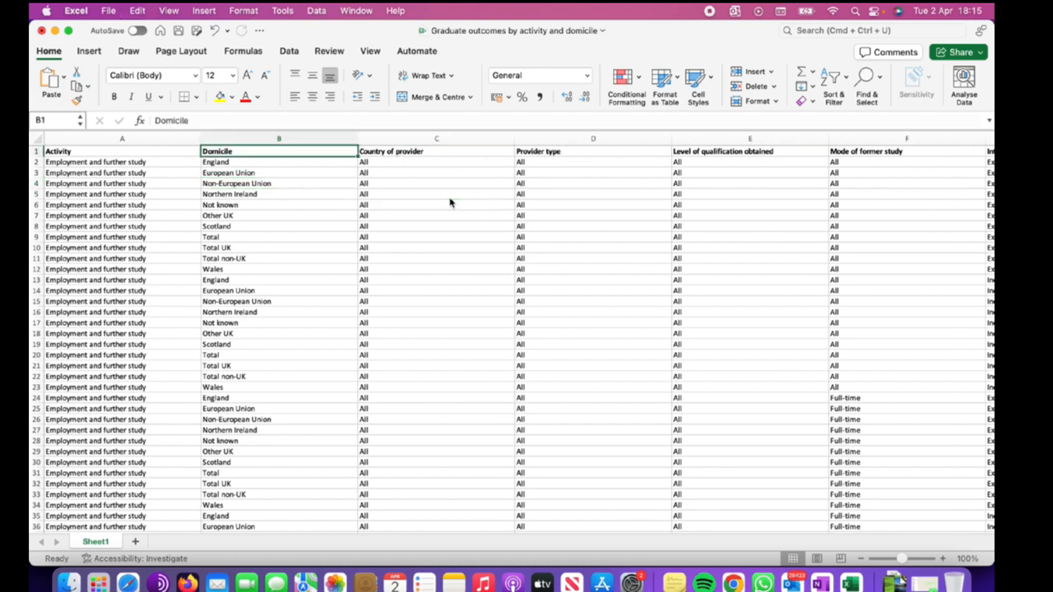
Filter the Domicile column by the selected header cell's value.
right_click(288, 151)
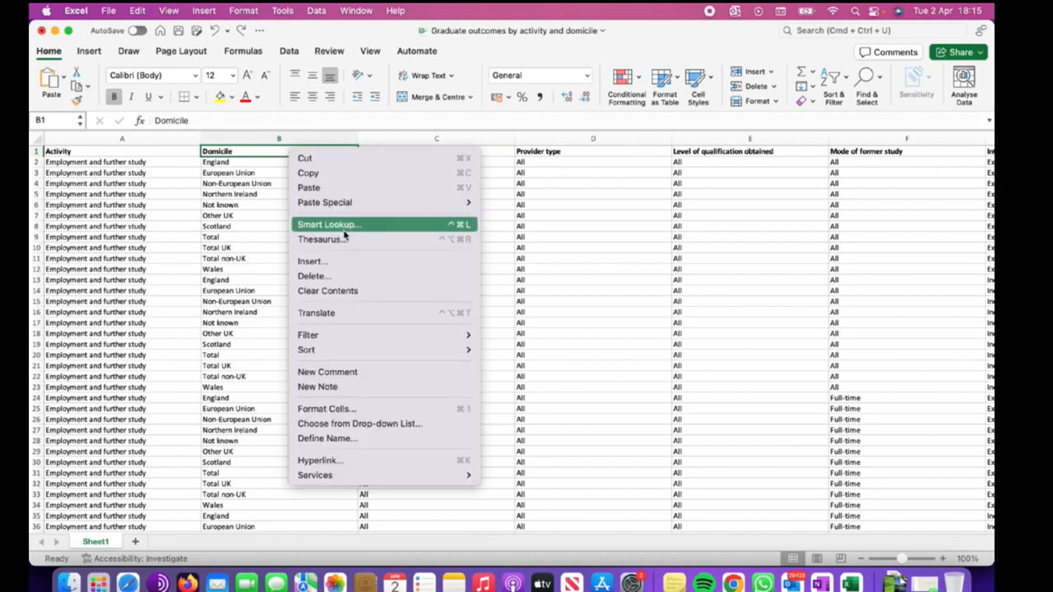
mouse_move(342, 334)
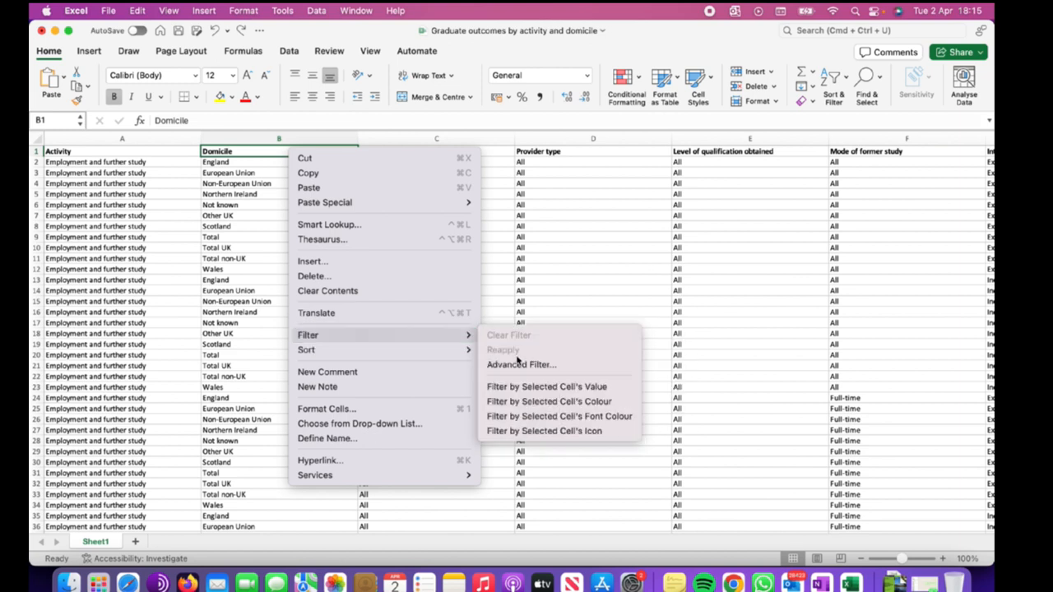
click(525, 386)
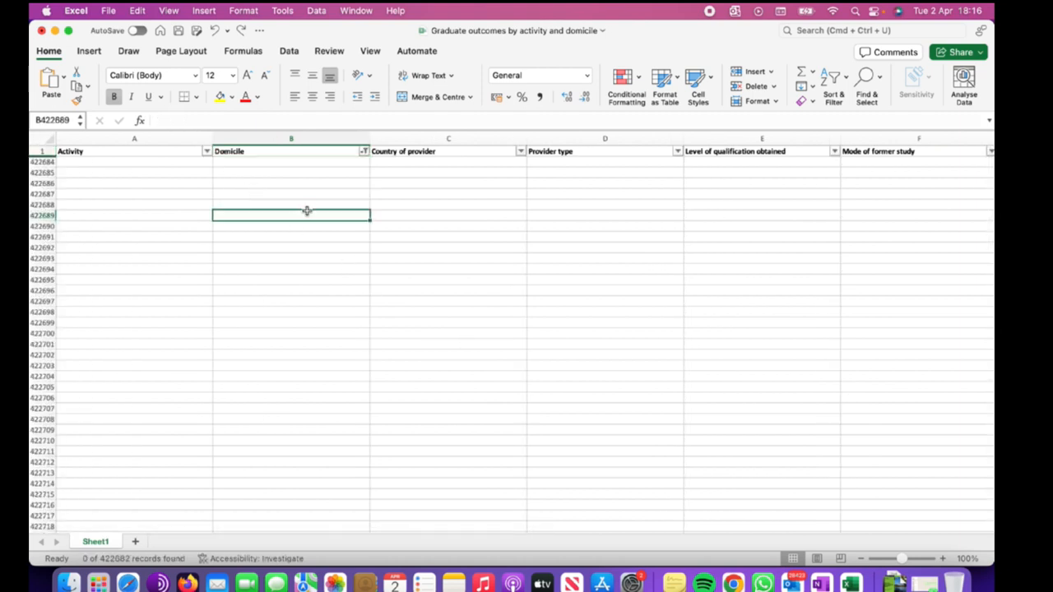
Open the Domicile filter settings, close them, and undo the filter by cell value.
scroll(307, 211, down, 5)
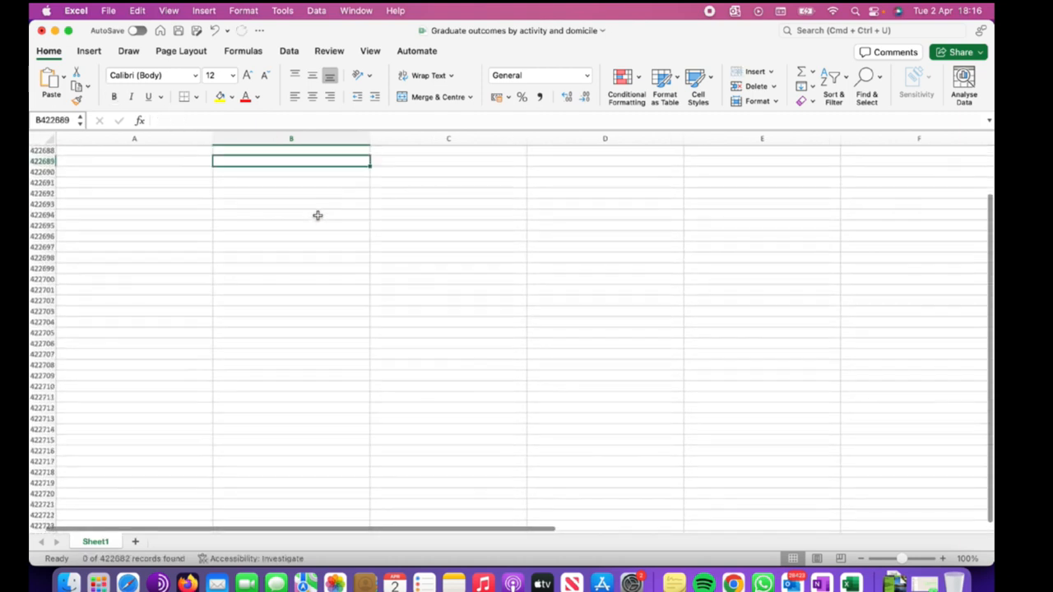
scroll(317, 216, up, 5)
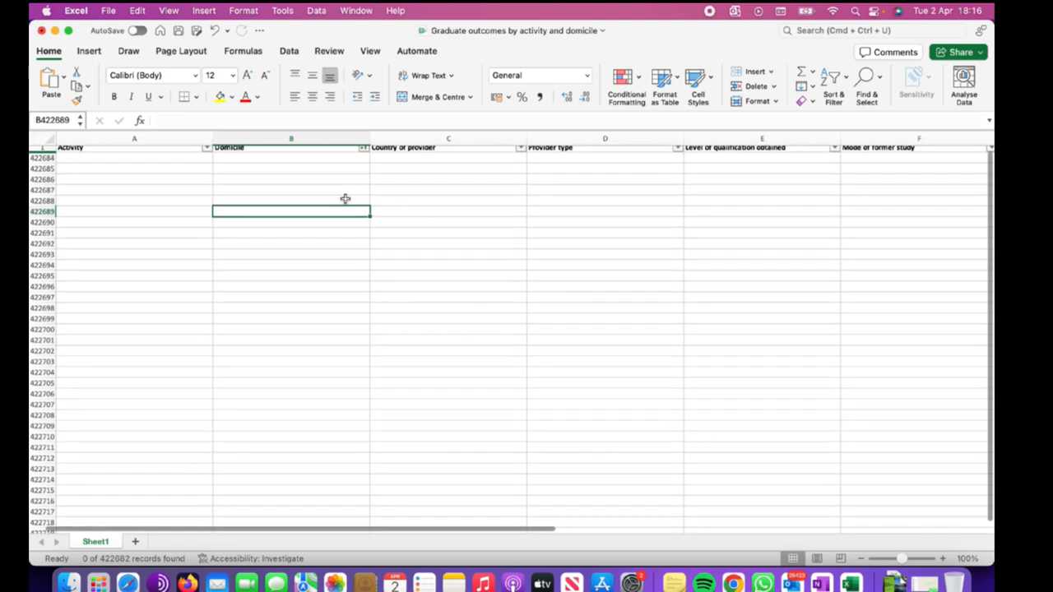
click(362, 152)
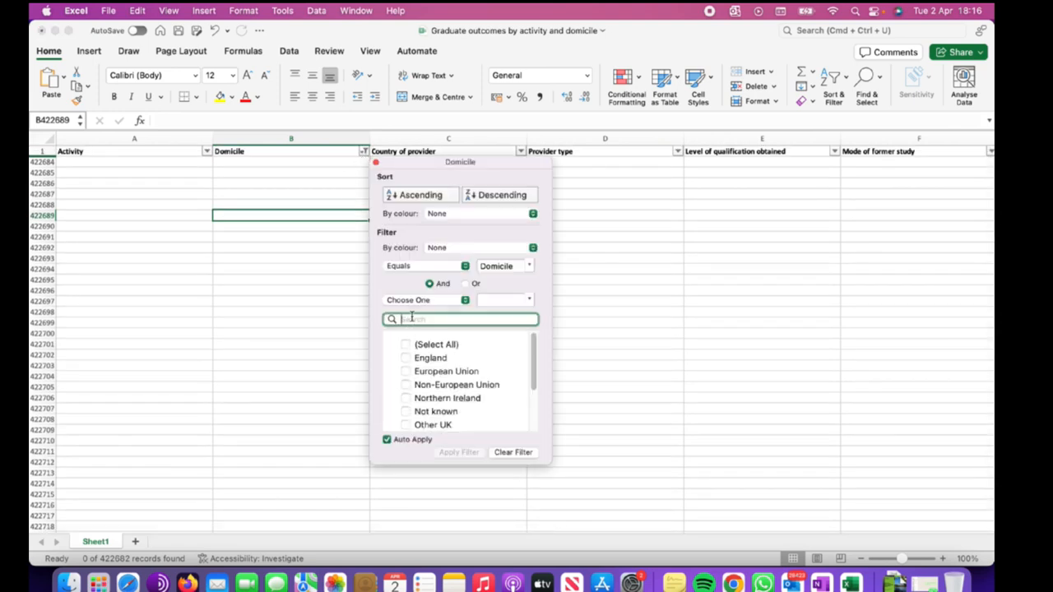
click(319, 282)
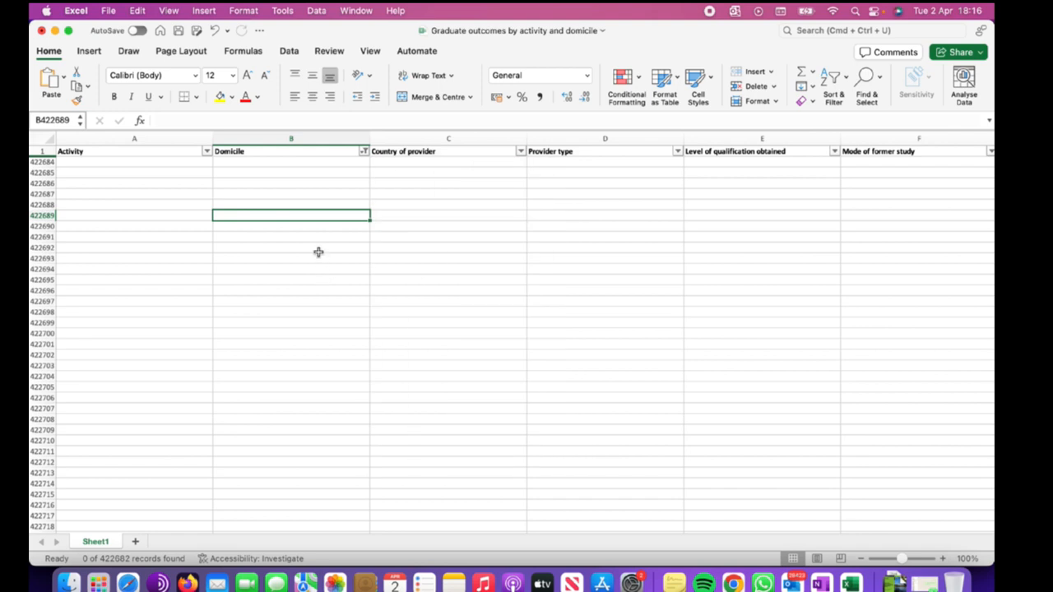
key(super+z)
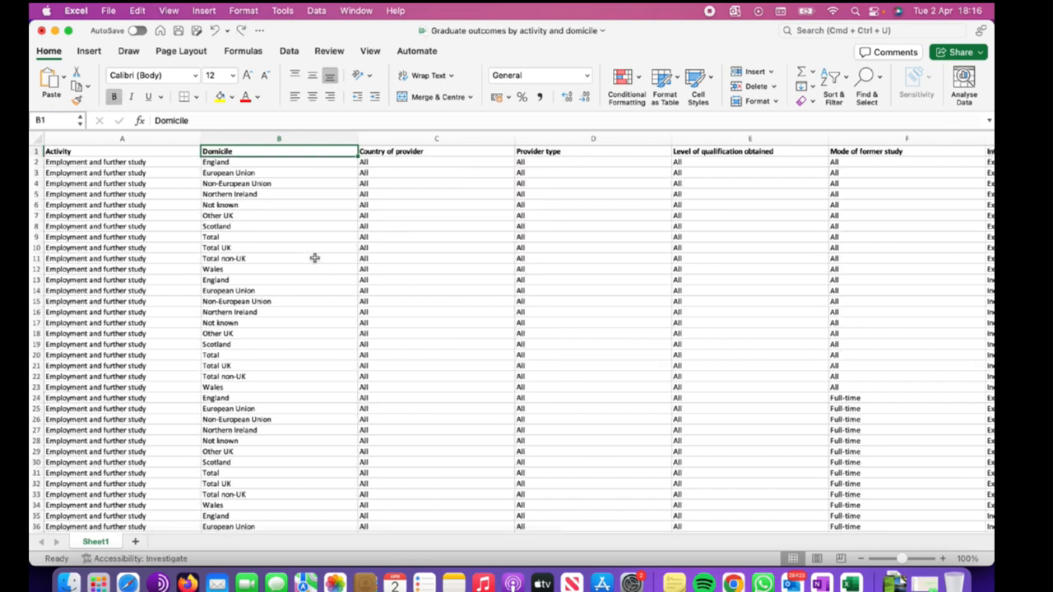
Select the whole Domicile column and turn on filtering for it.
click(300, 139)
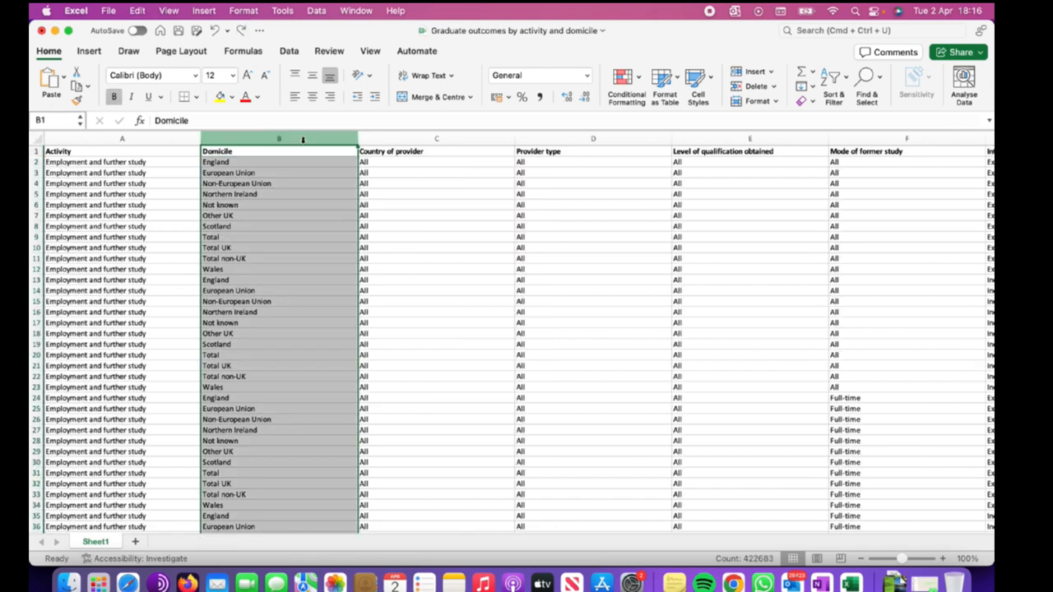
click(846, 88)
click(853, 156)
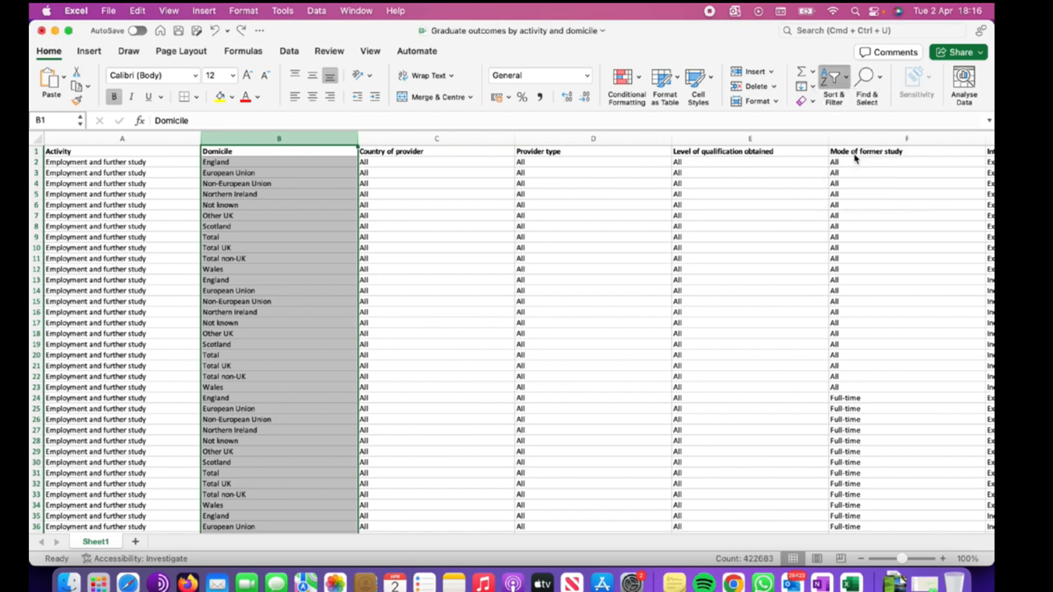
Undo the Domicile column filter.
click(434, 191)
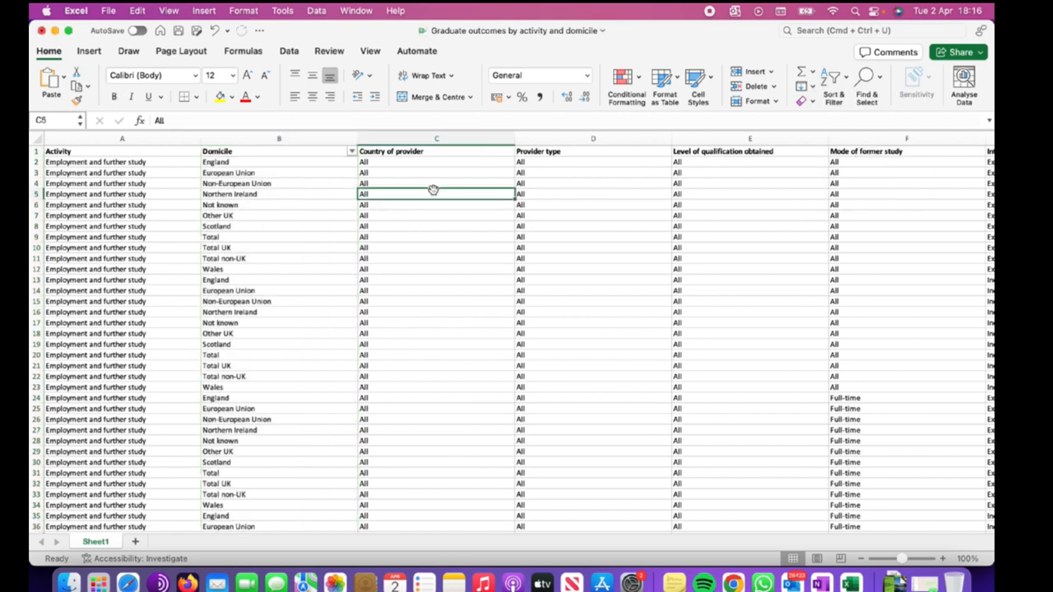
click(317, 194)
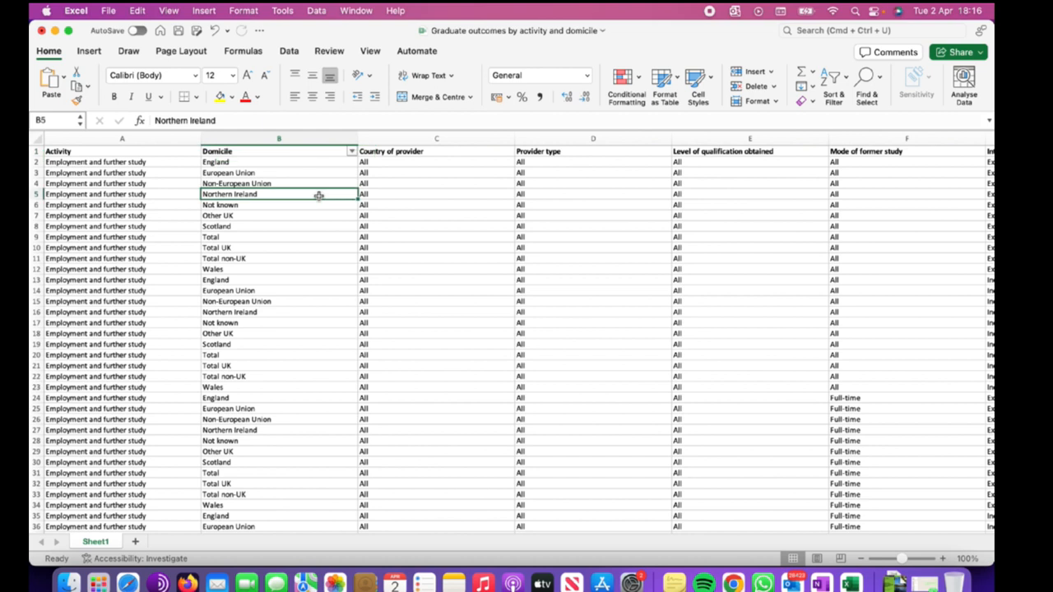
key(super+z)
click(387, 195)
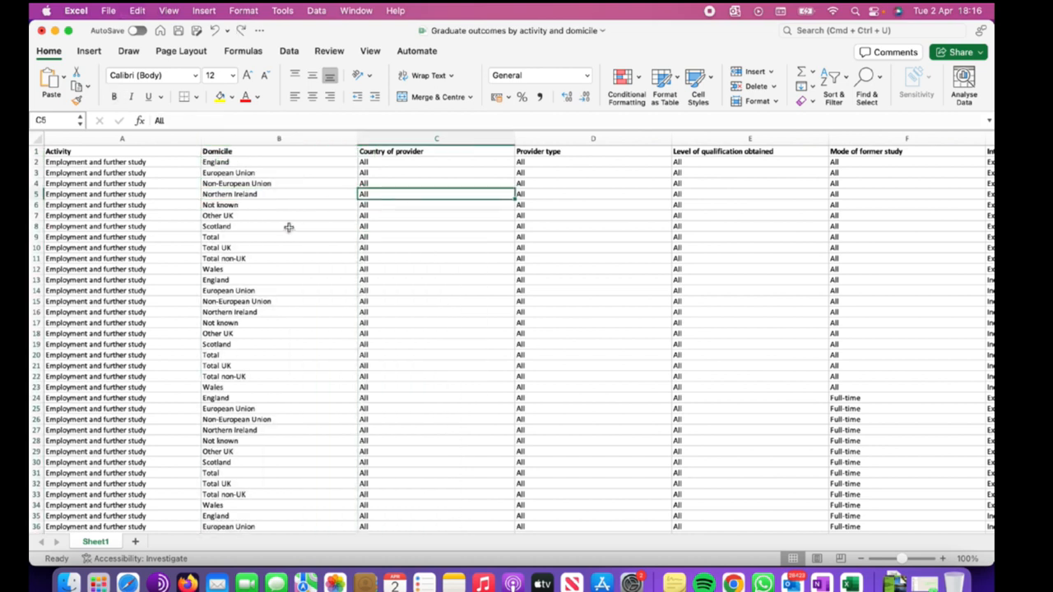
Select the Domicile column and turn on filtering again.
click(313, 137)
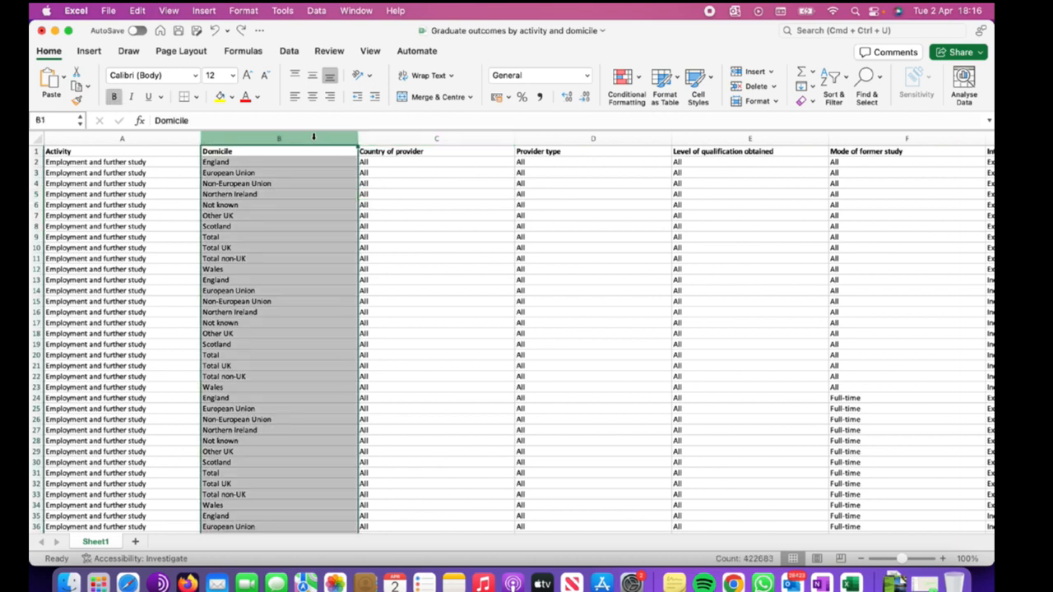
click(844, 81)
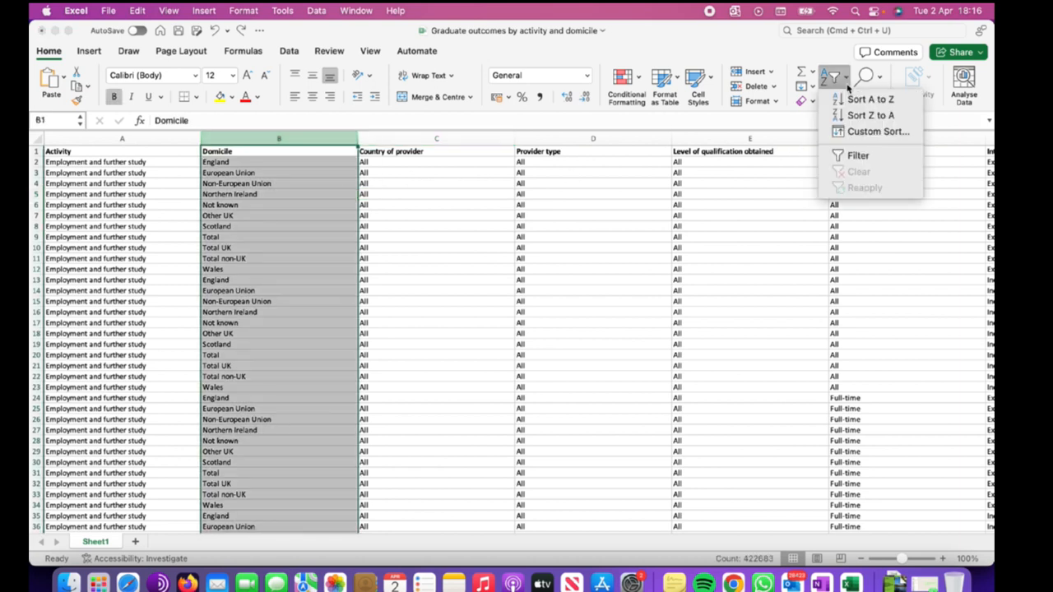
click(853, 158)
Filter the Domicile column to show only England rows.
click(348, 182)
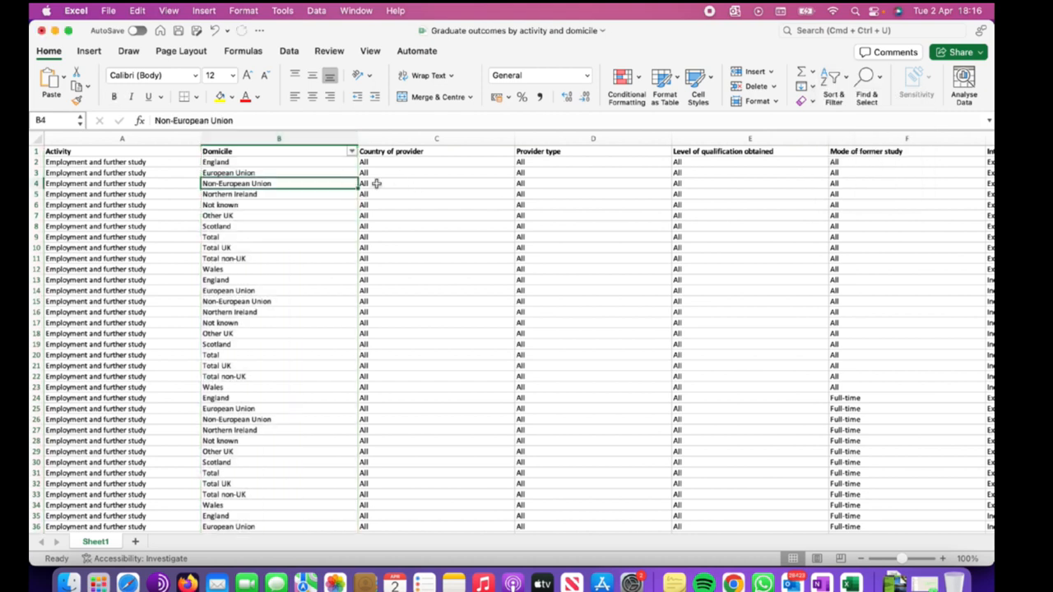
click(412, 151)
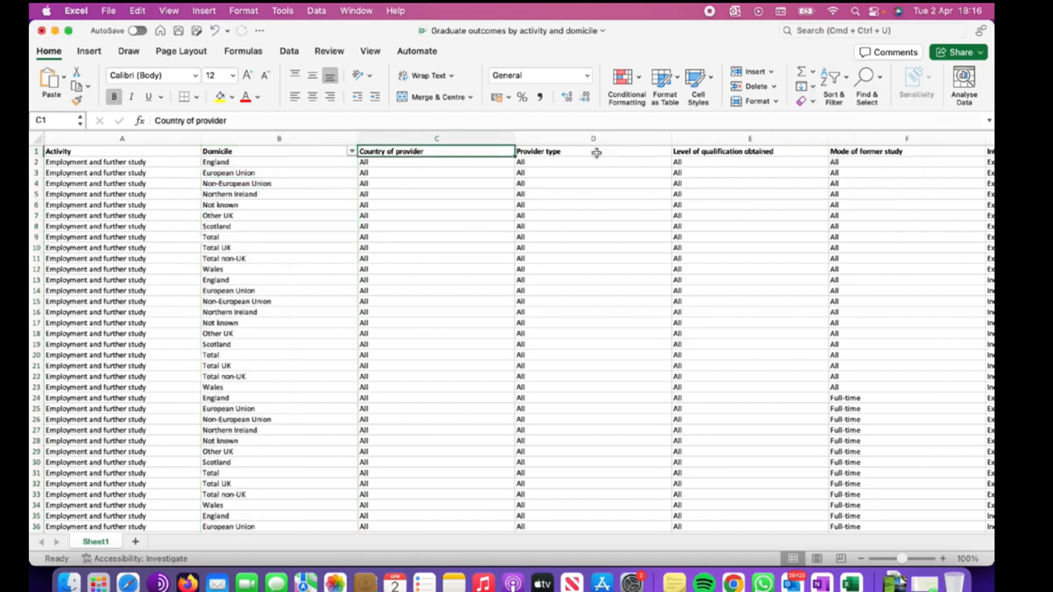
click(596, 150)
click(337, 152)
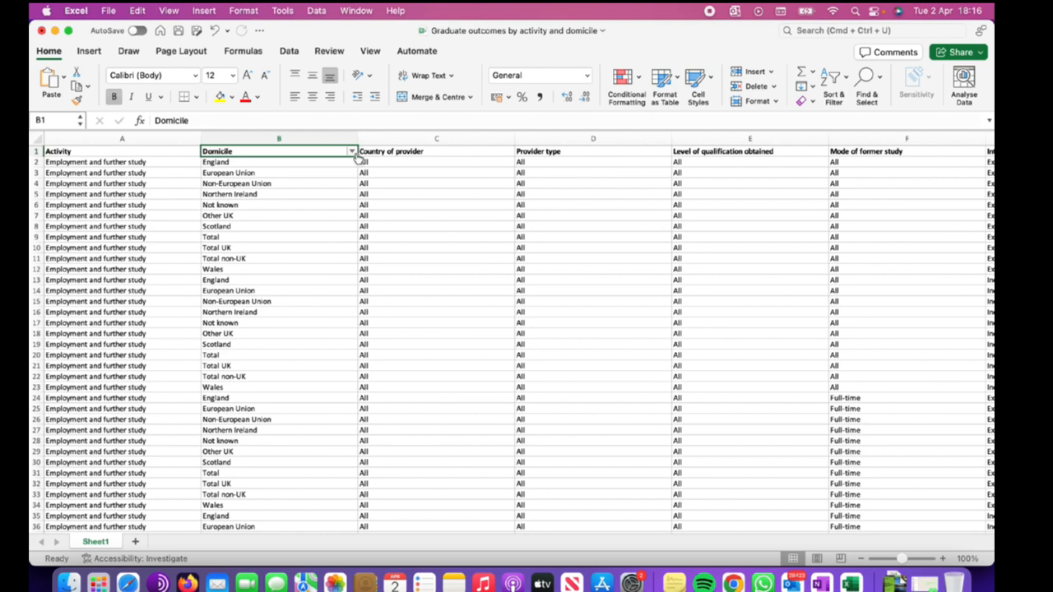
click(352, 153)
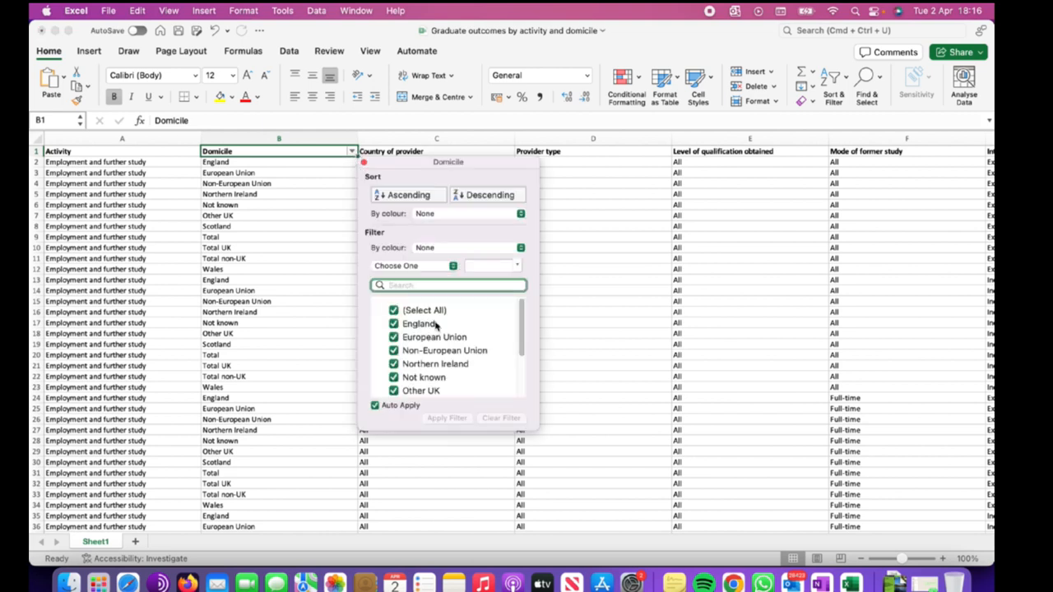
scroll(444, 362, down, 3)
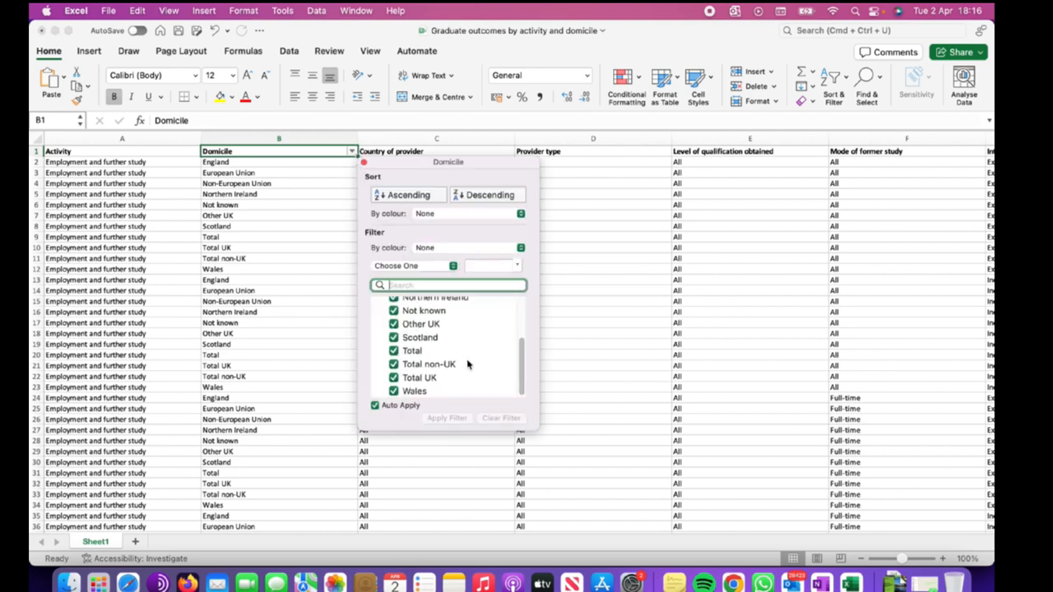
scroll(434, 340, up, 3)
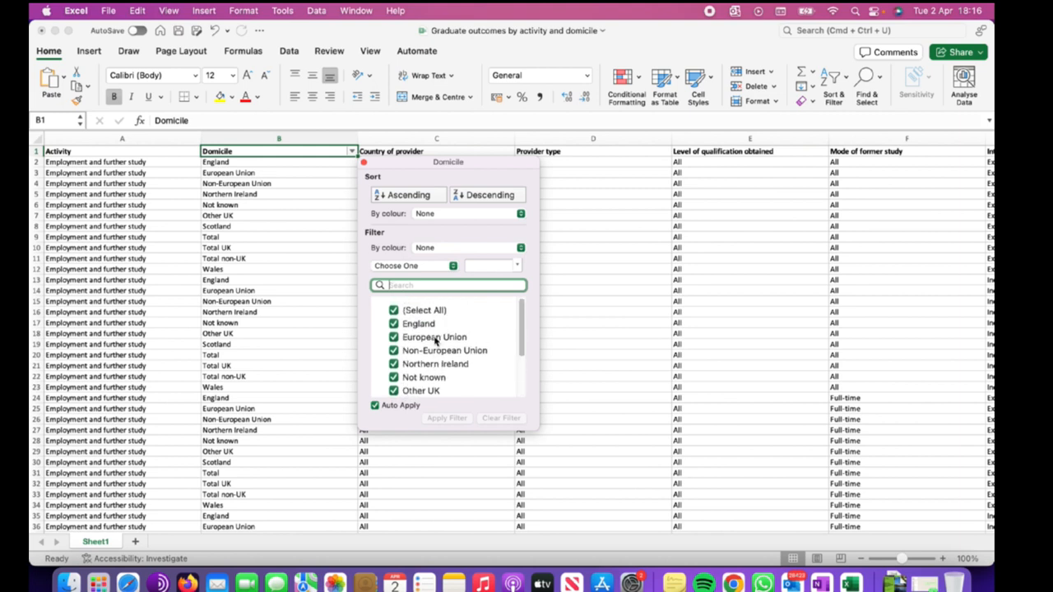
click(394, 310)
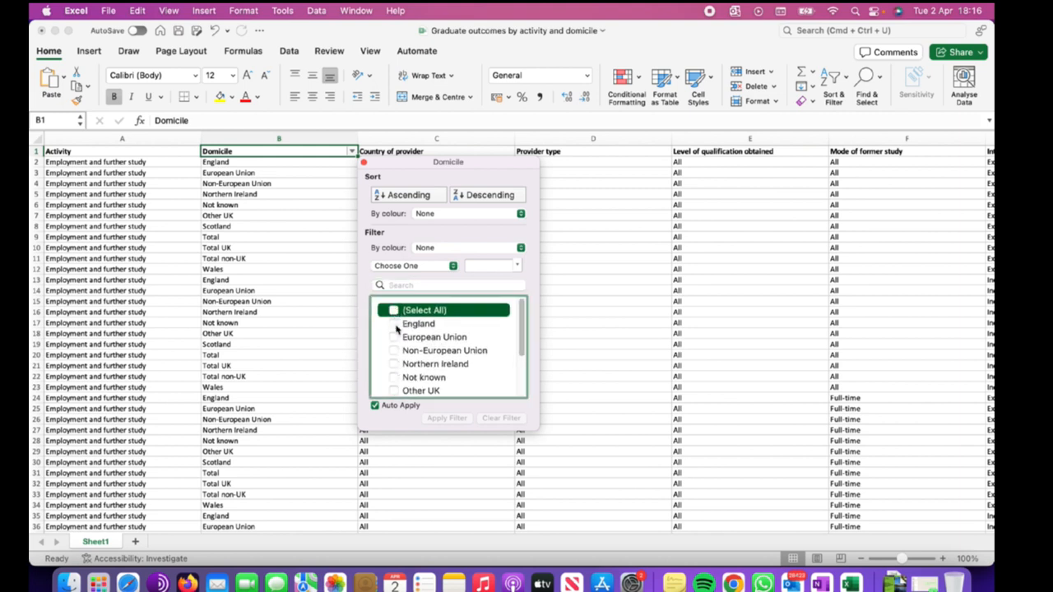
click(398, 325)
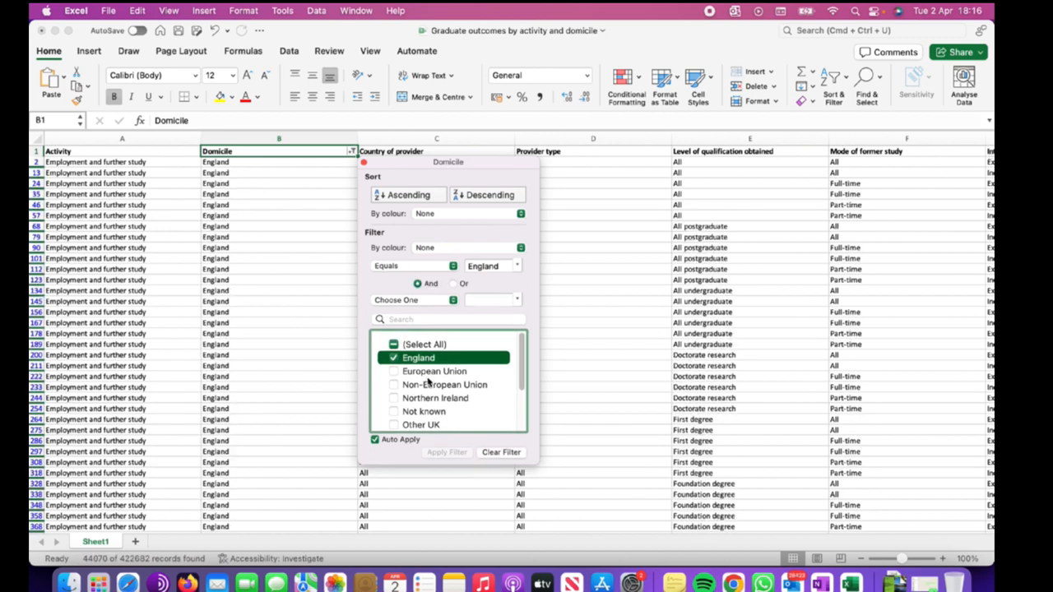
scroll(258, 301, down, 10)
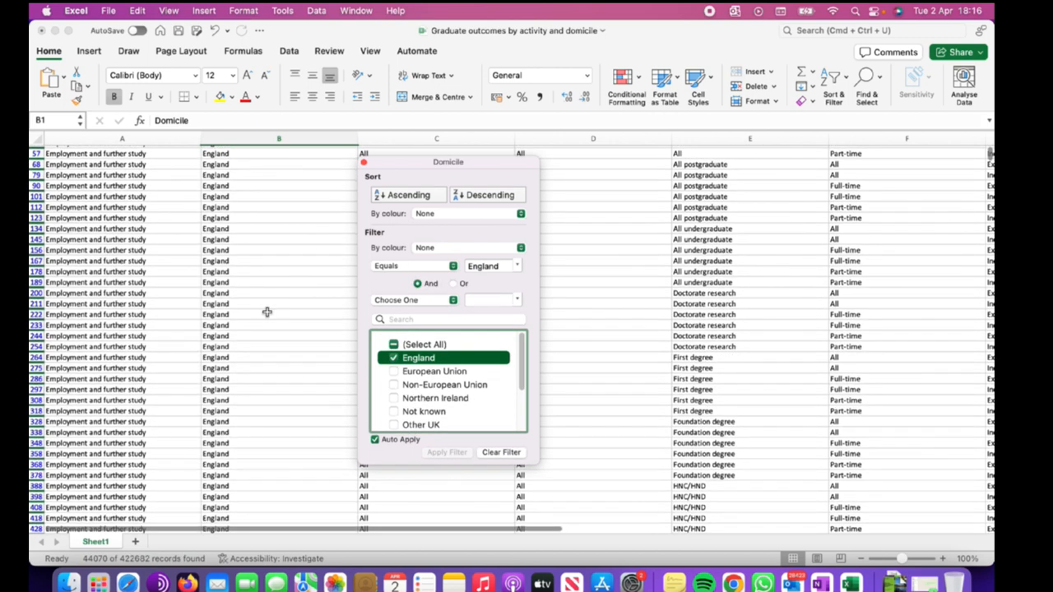
scroll(265, 310, up, 10)
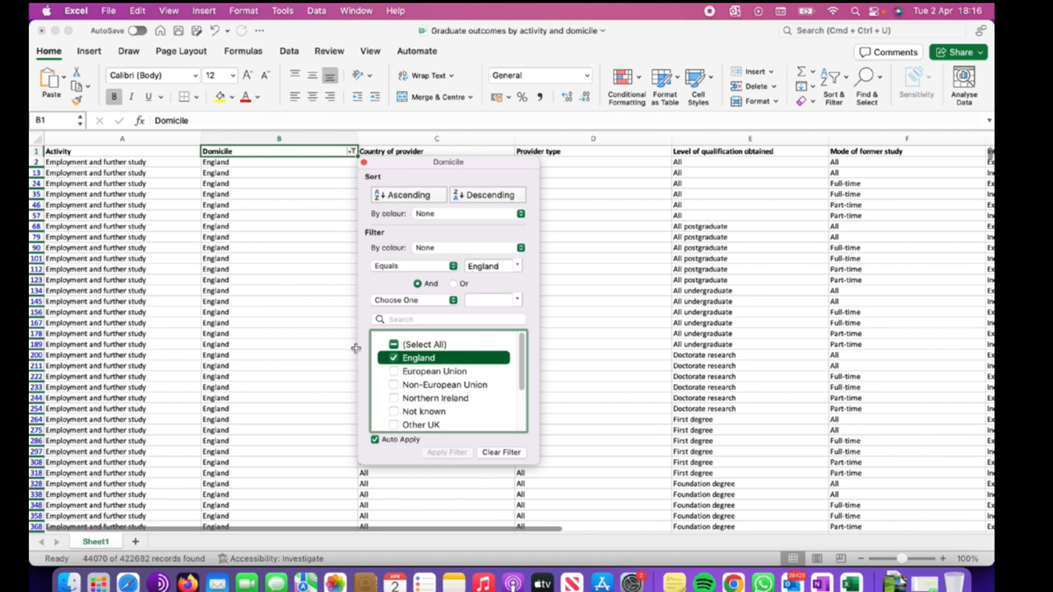
click(563, 286)
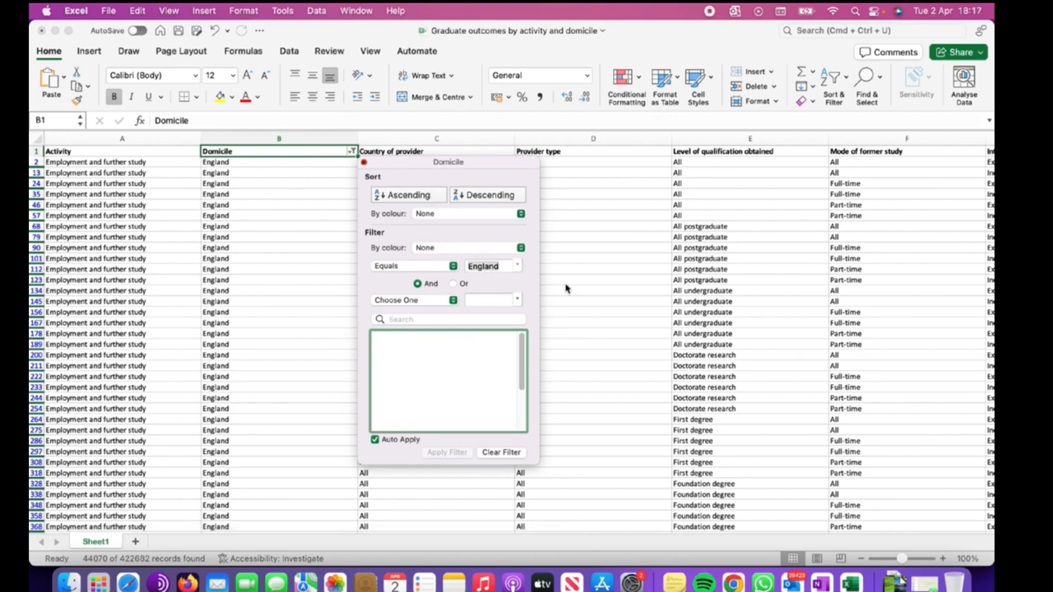
Clear the Domicile filter so every country shows again.
click(319, 139)
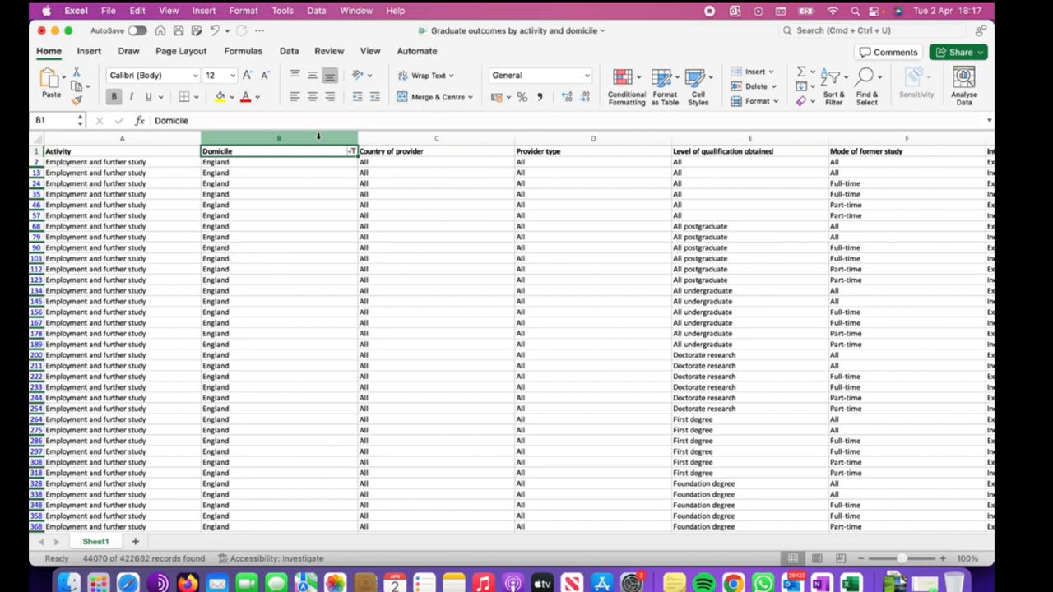
click(318, 138)
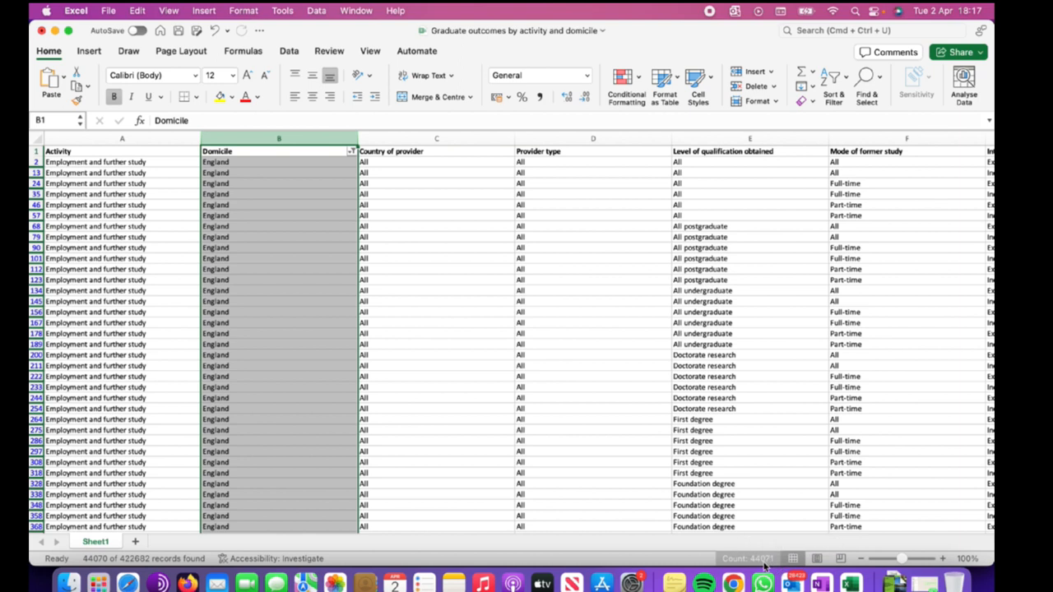
click(423, 218)
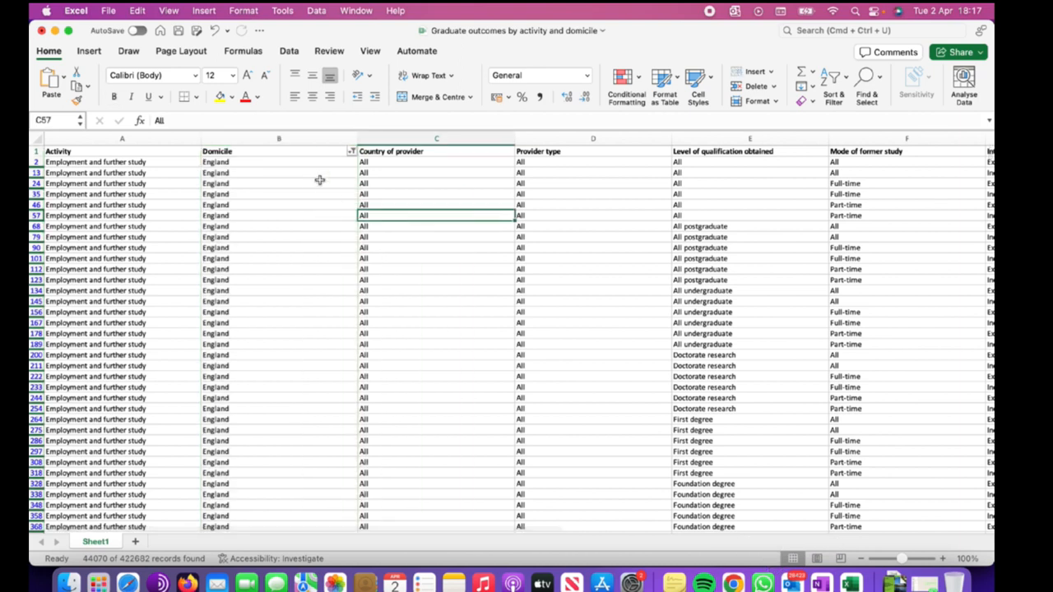
click(319, 182)
click(329, 138)
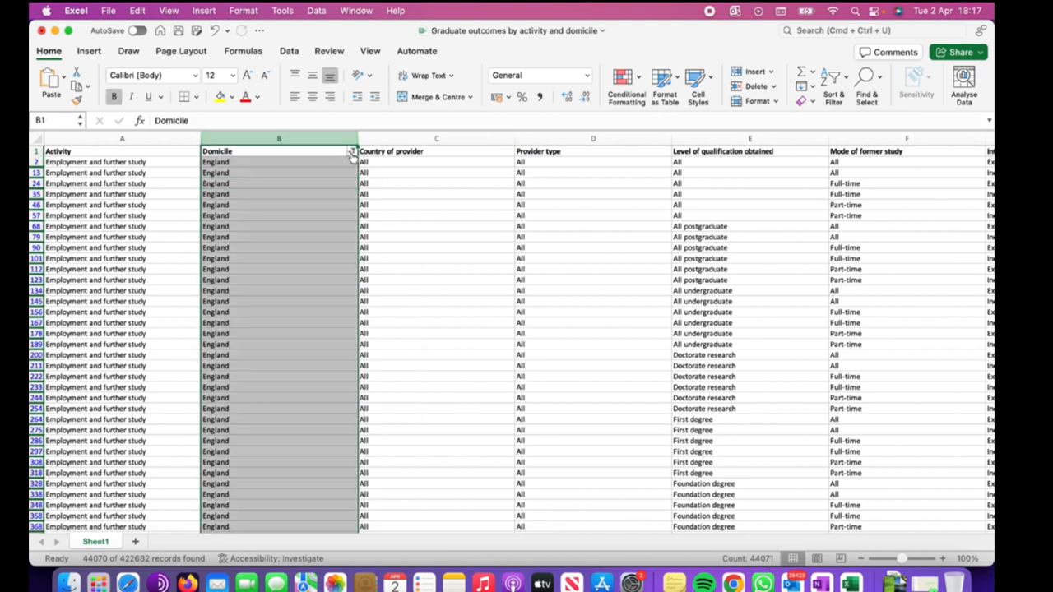
click(351, 153)
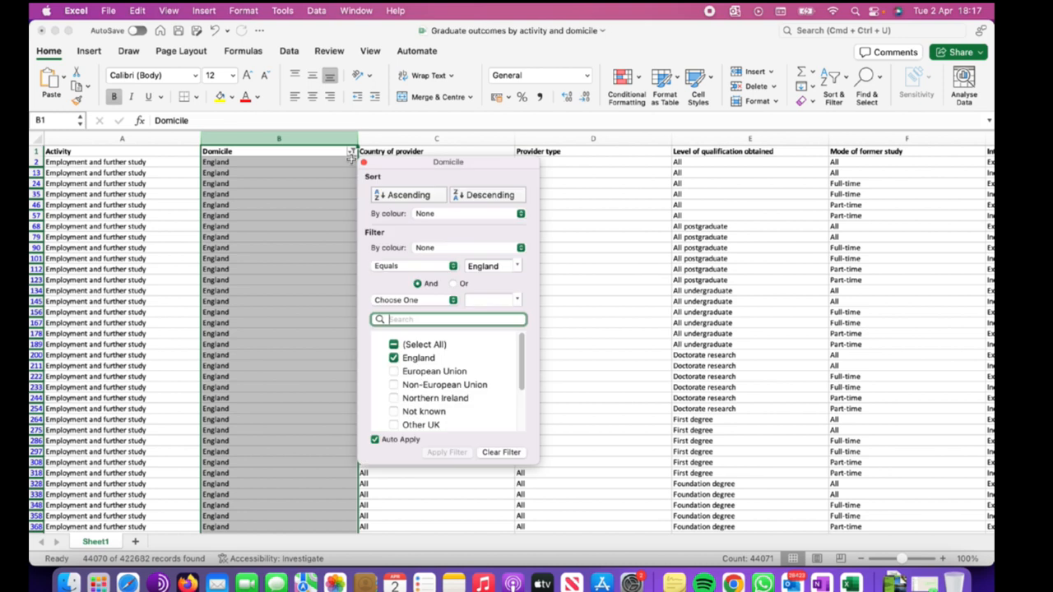
click(395, 347)
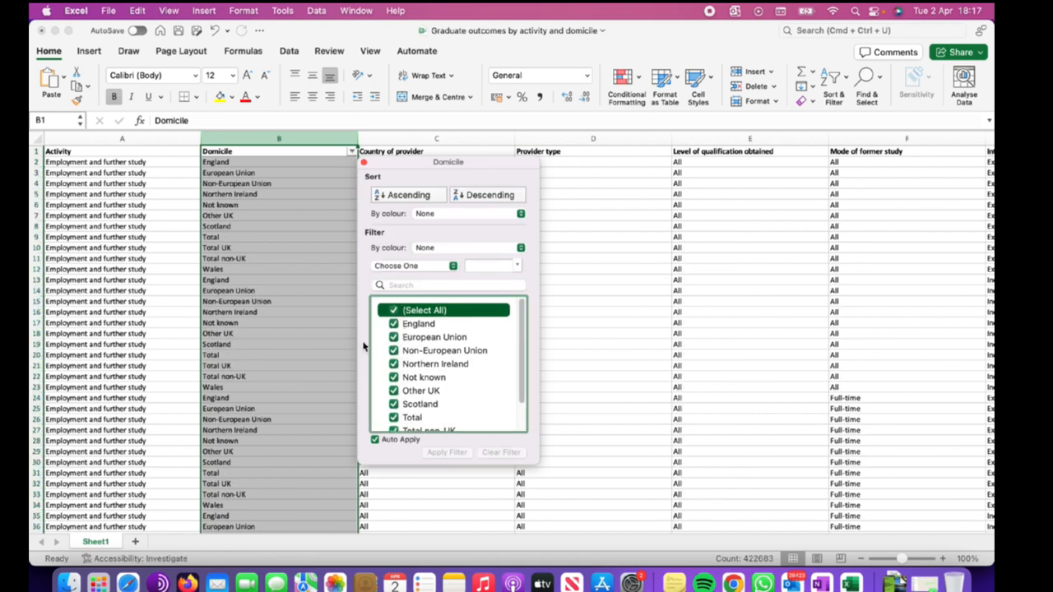
click(563, 238)
Turn off filtering on the sheet.
click(450, 192)
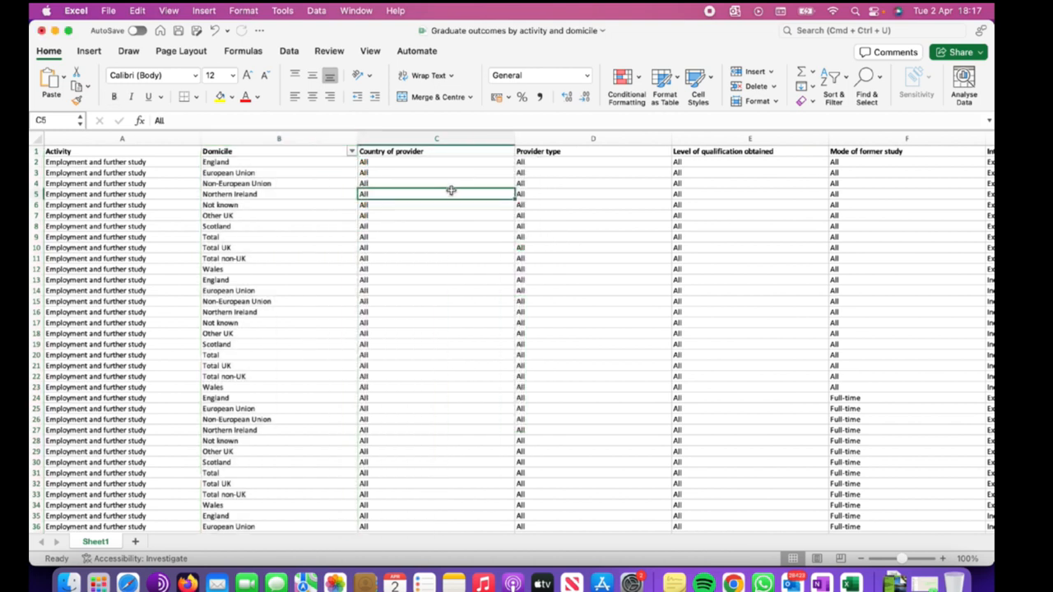
click(345, 156)
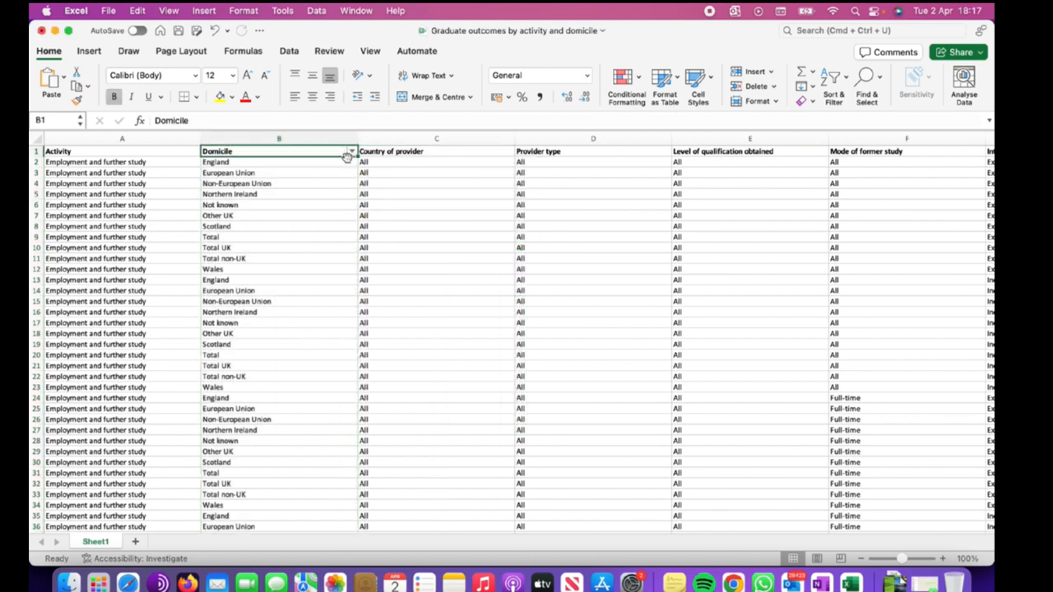
click(409, 156)
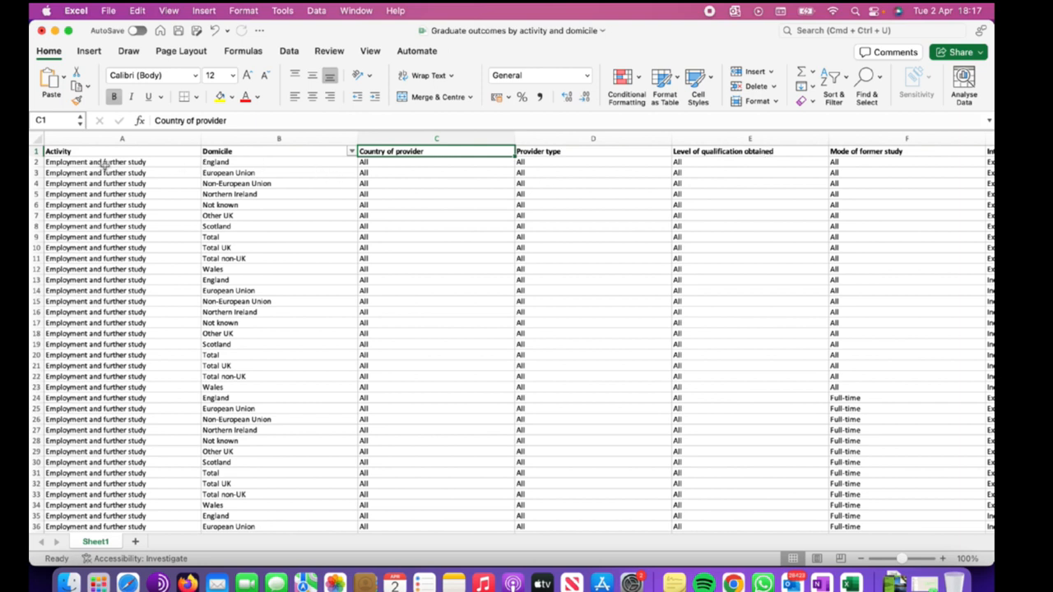
click(36, 151)
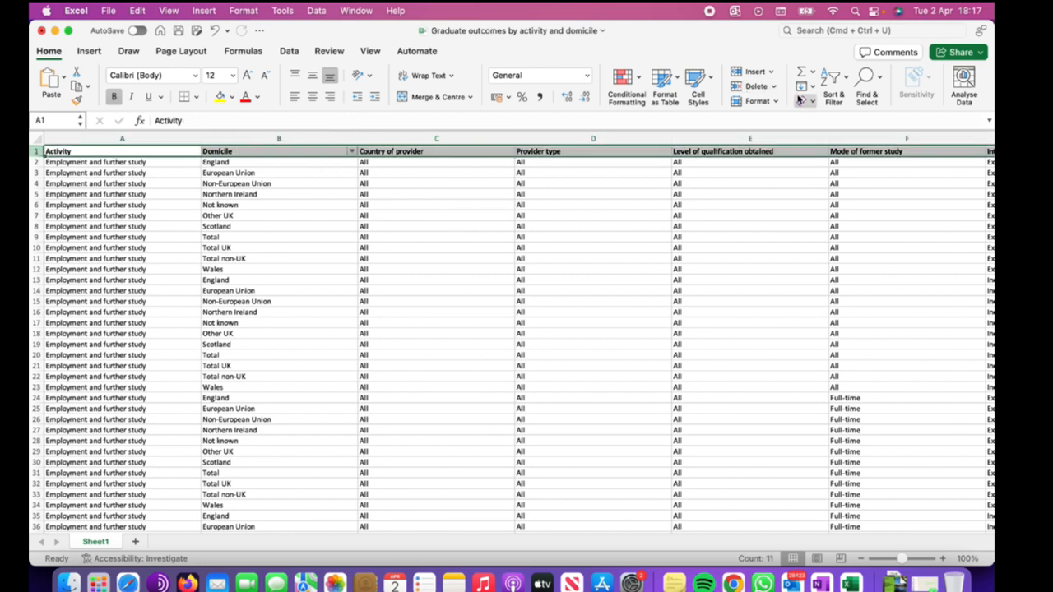
click(833, 77)
click(855, 154)
Add filters to every header column and undo them.
click(848, 87)
click(856, 155)
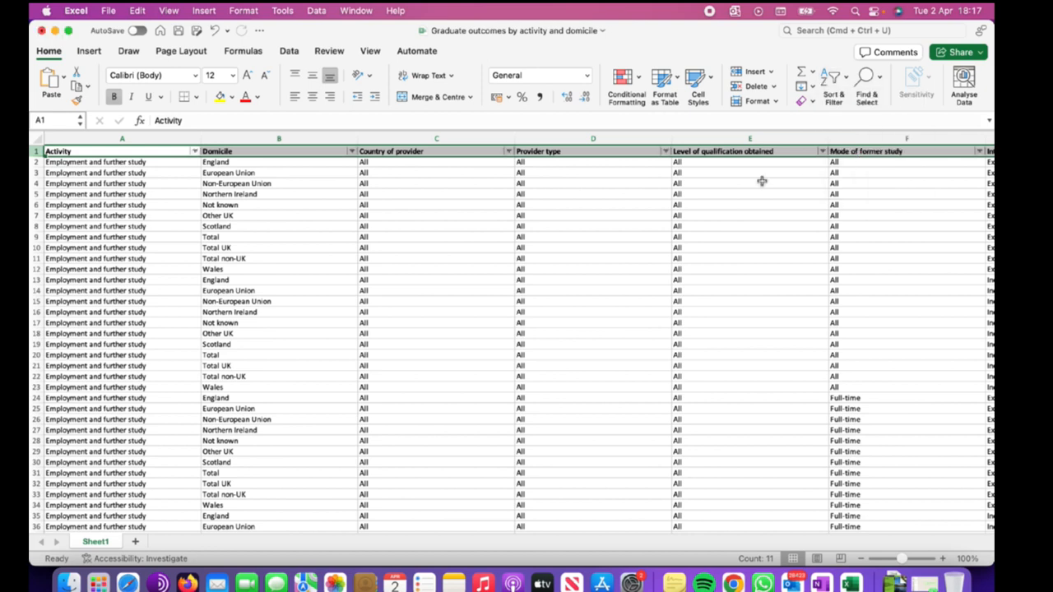
click(435, 196)
click(428, 179)
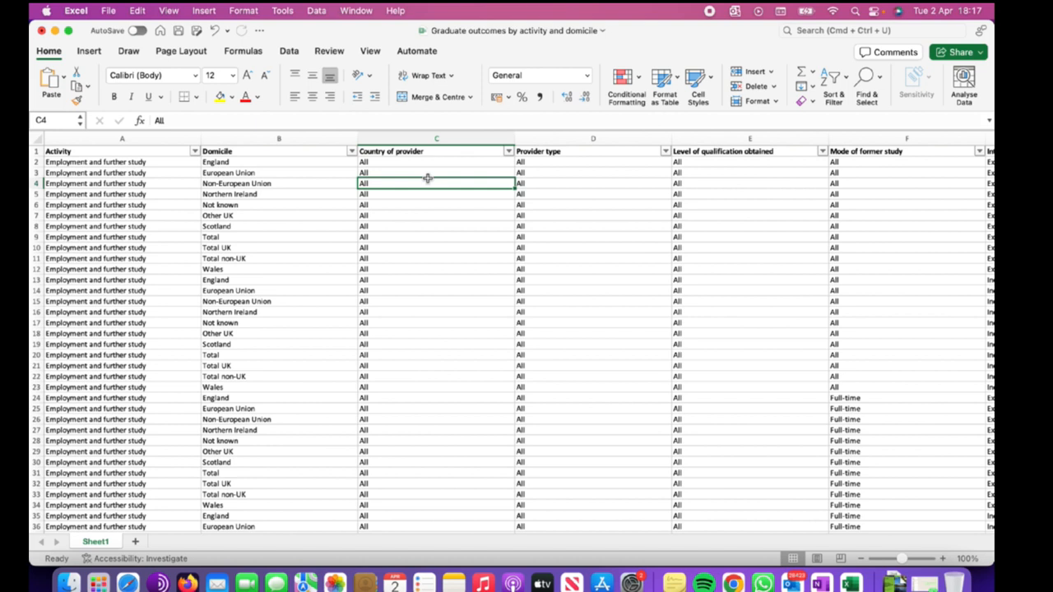
key(super+z)
Select the Domicile header and turn filtering on for all header columns.
click(309, 183)
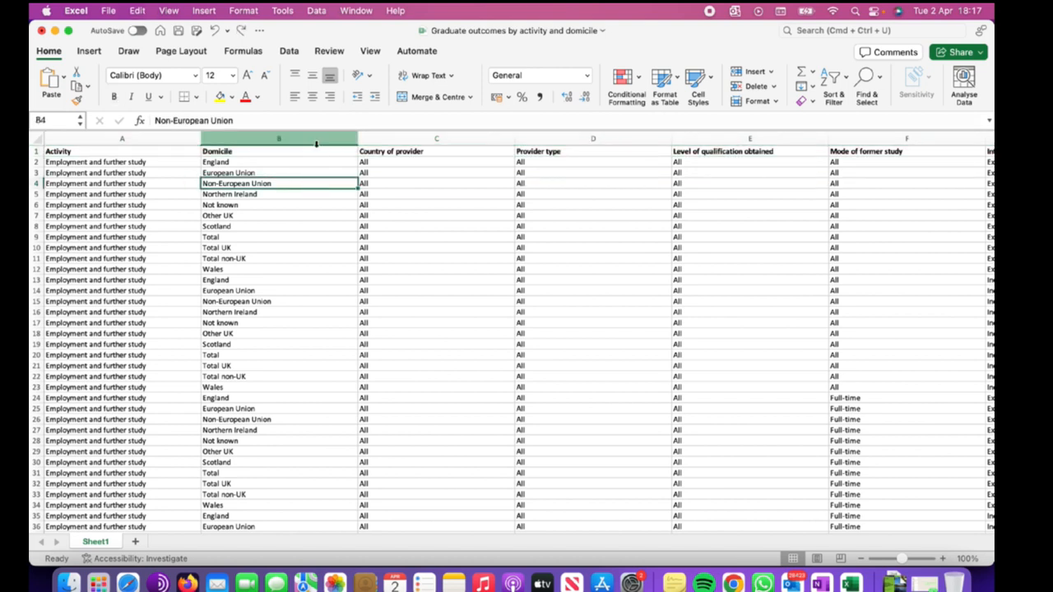
click(311, 153)
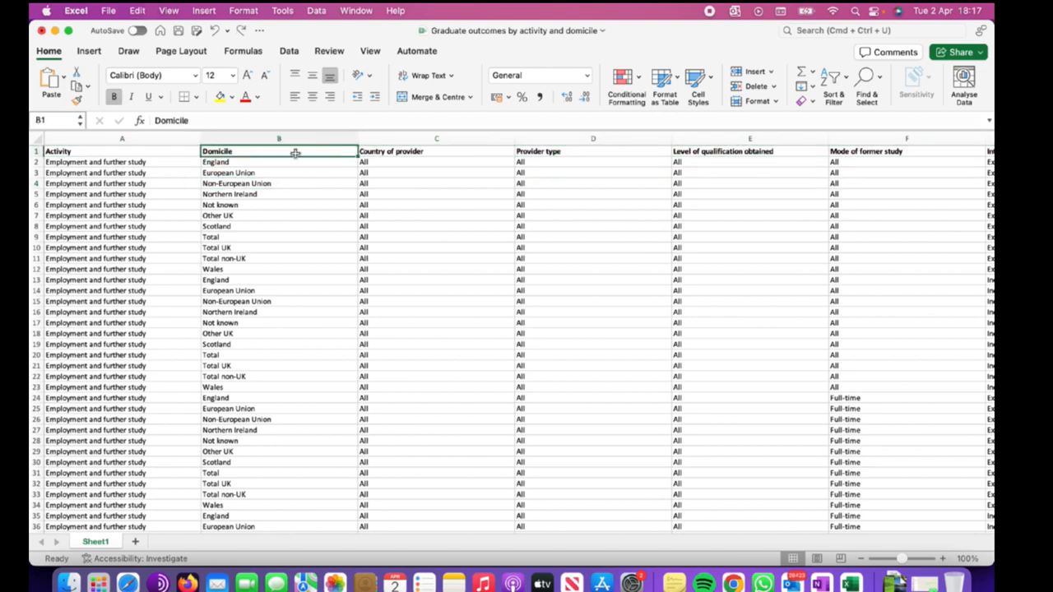
click(833, 77)
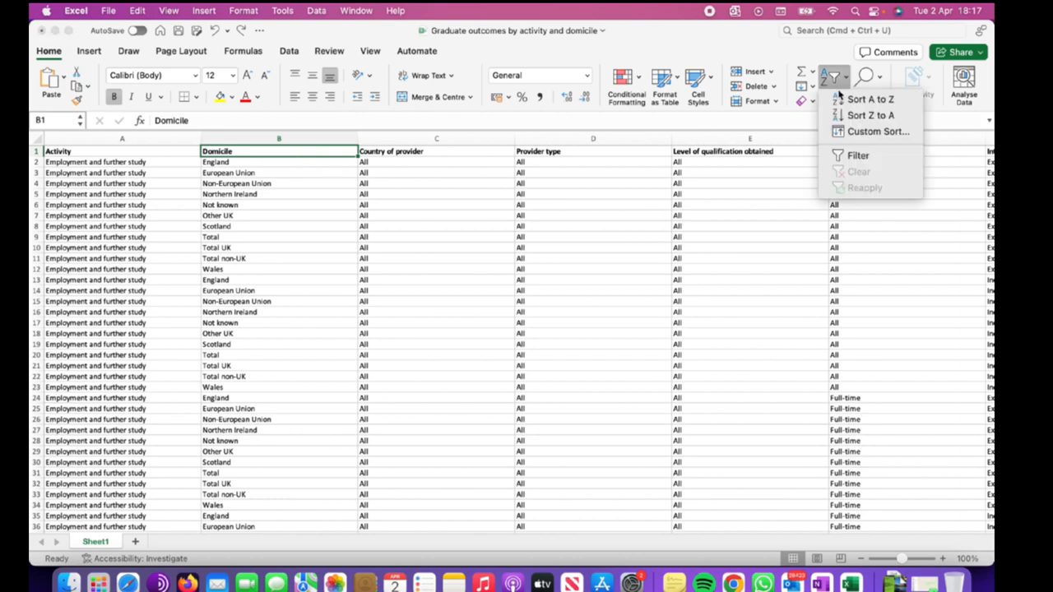
click(852, 155)
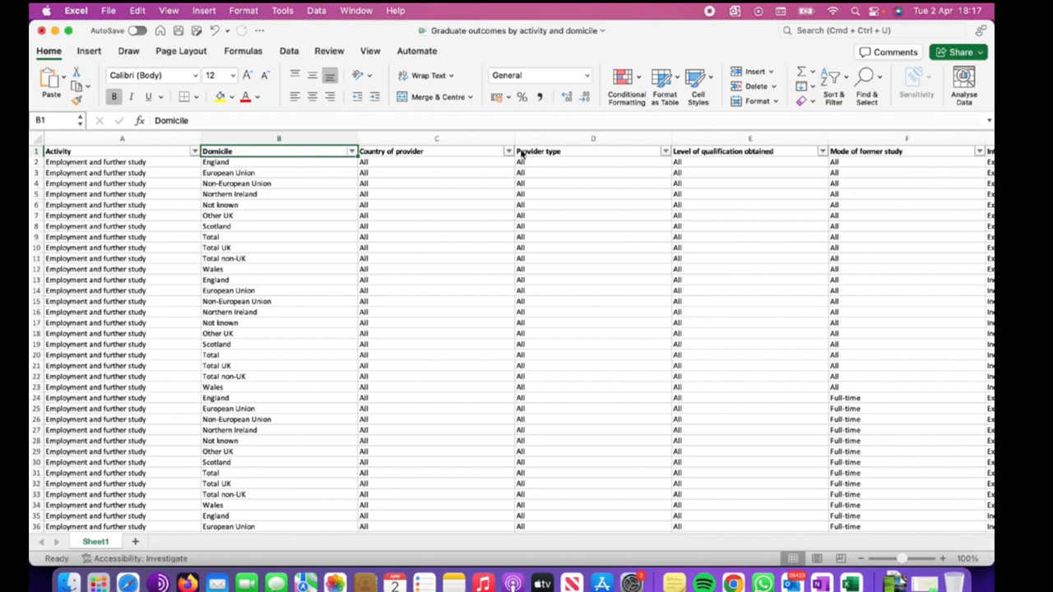
Open the Country of provider filter to review its values.
click(509, 152)
click(489, 173)
click(509, 152)
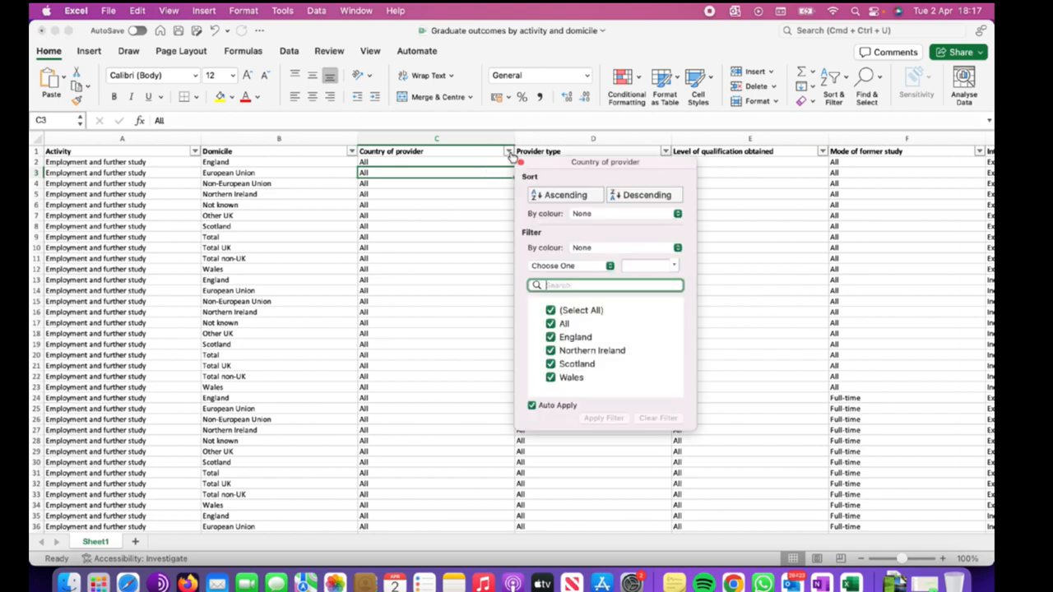
click(444, 202)
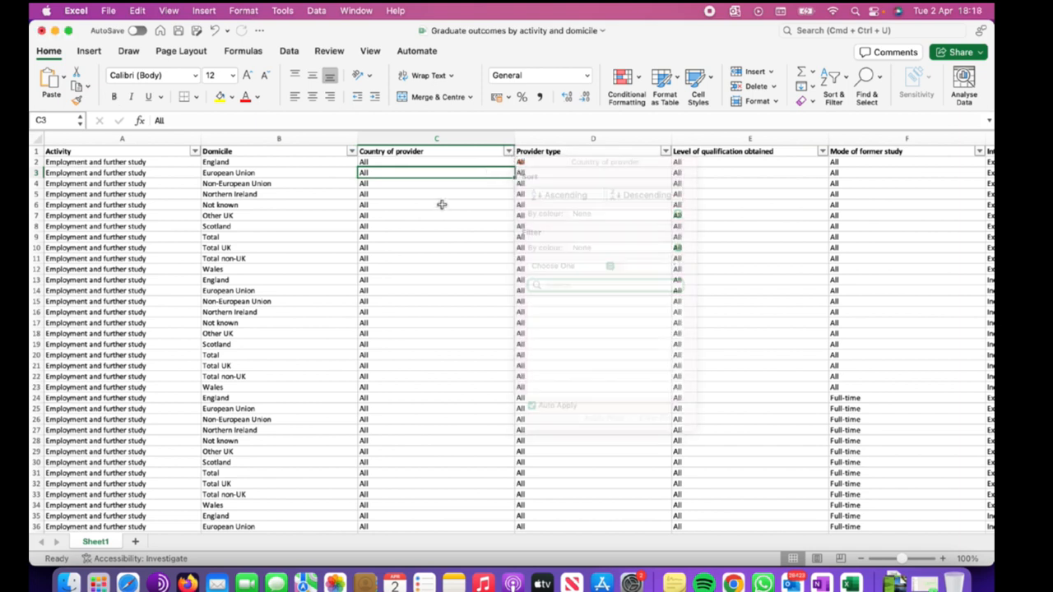
click(509, 152)
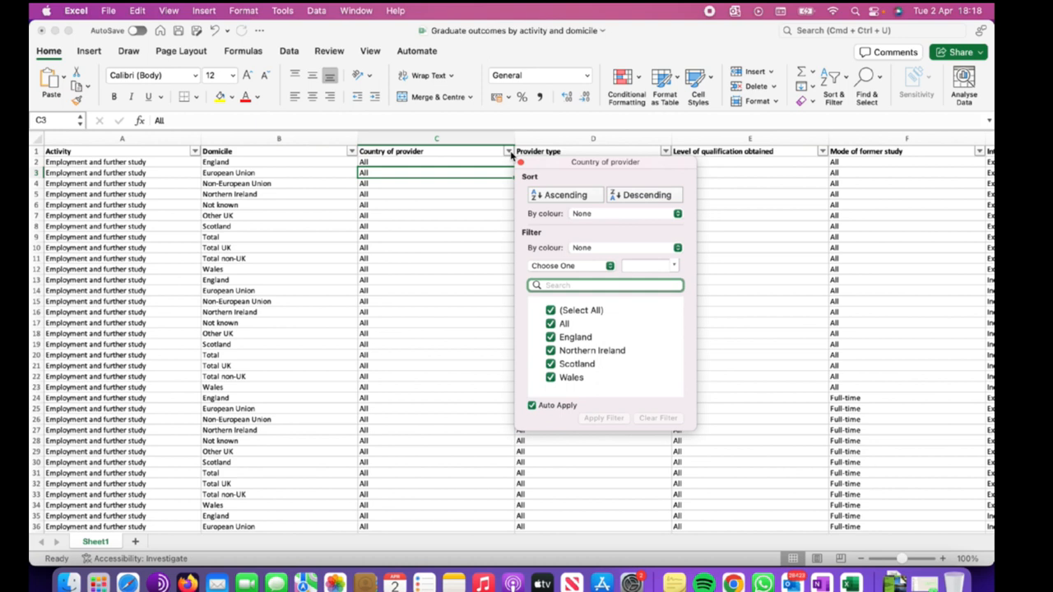
click(472, 195)
Filter the Domicile column to show only Scotland rows.
click(303, 162)
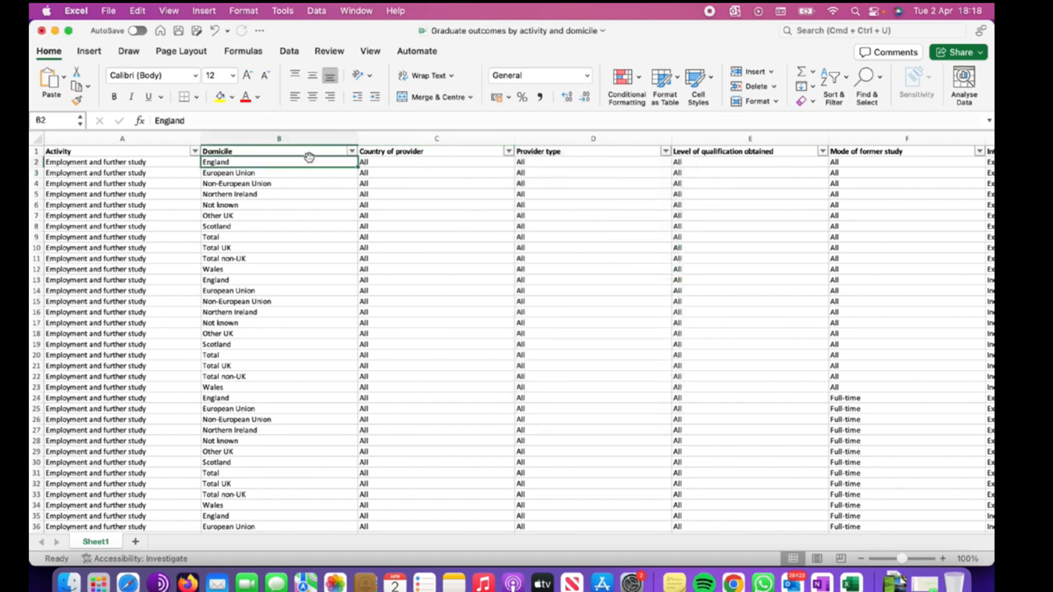
click(352, 152)
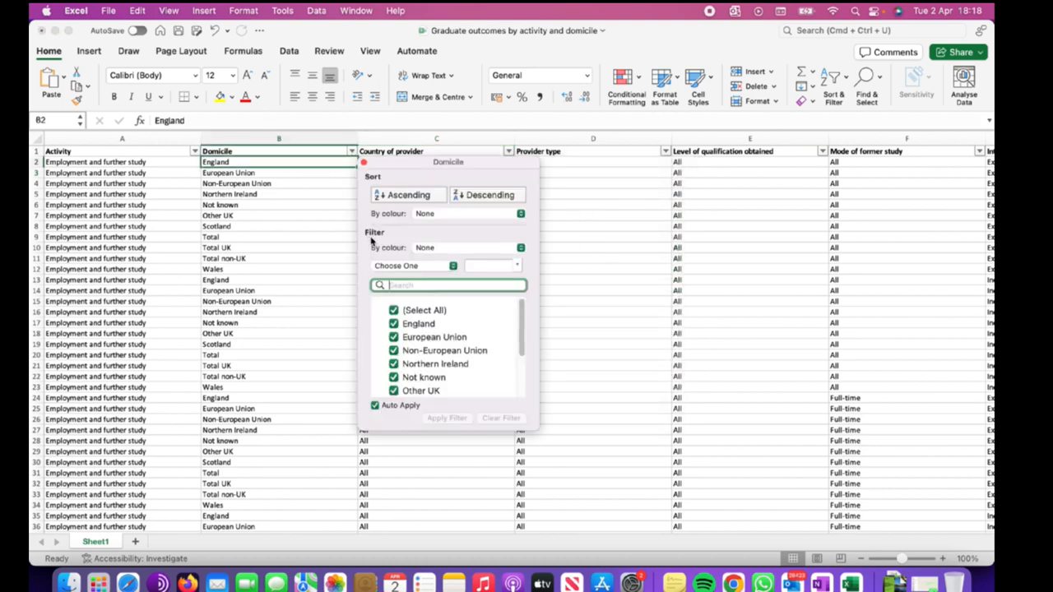
click(393, 310)
scroll(453, 367, down, 1)
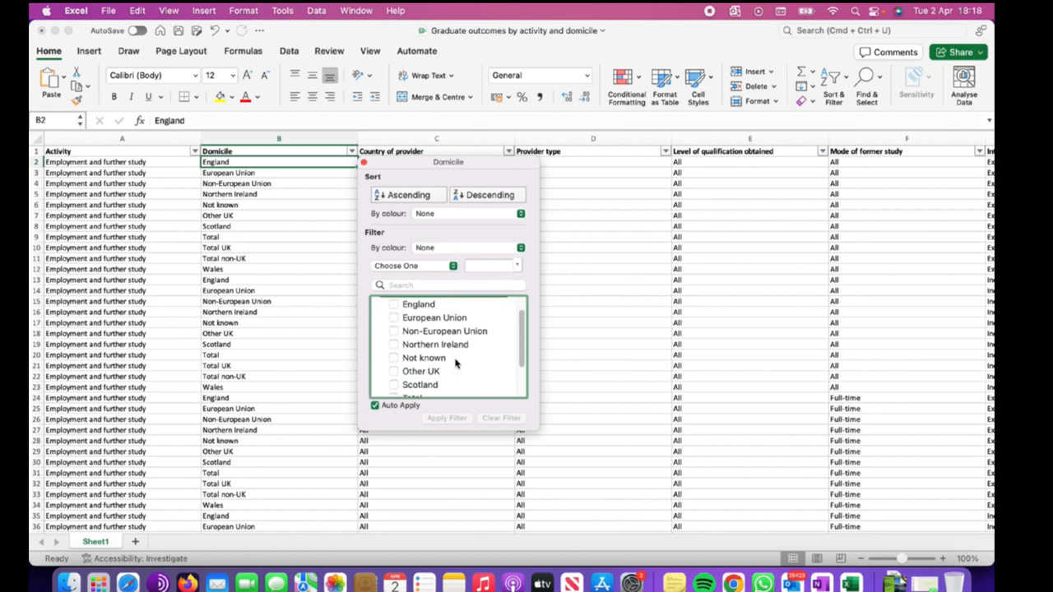
click(396, 385)
click(395, 385)
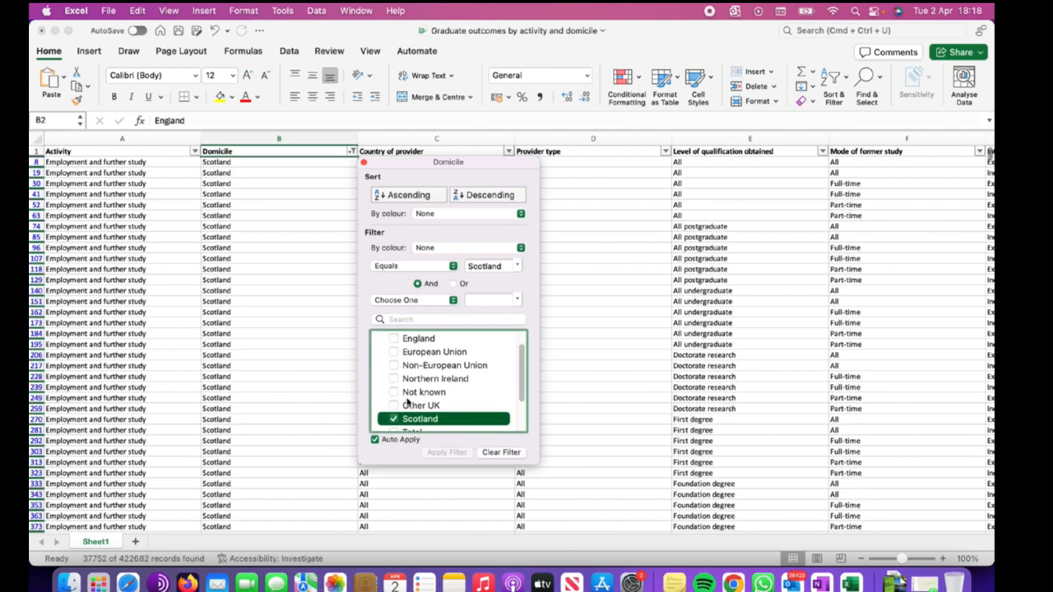
click(573, 289)
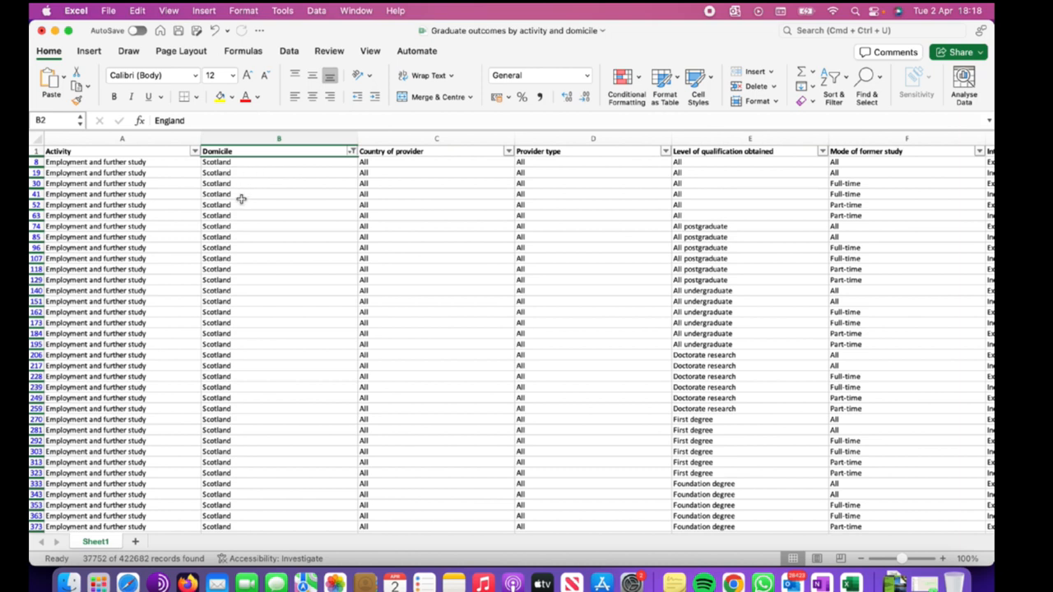
Filter the Activity column to show only Full-time employment rows.
click(195, 153)
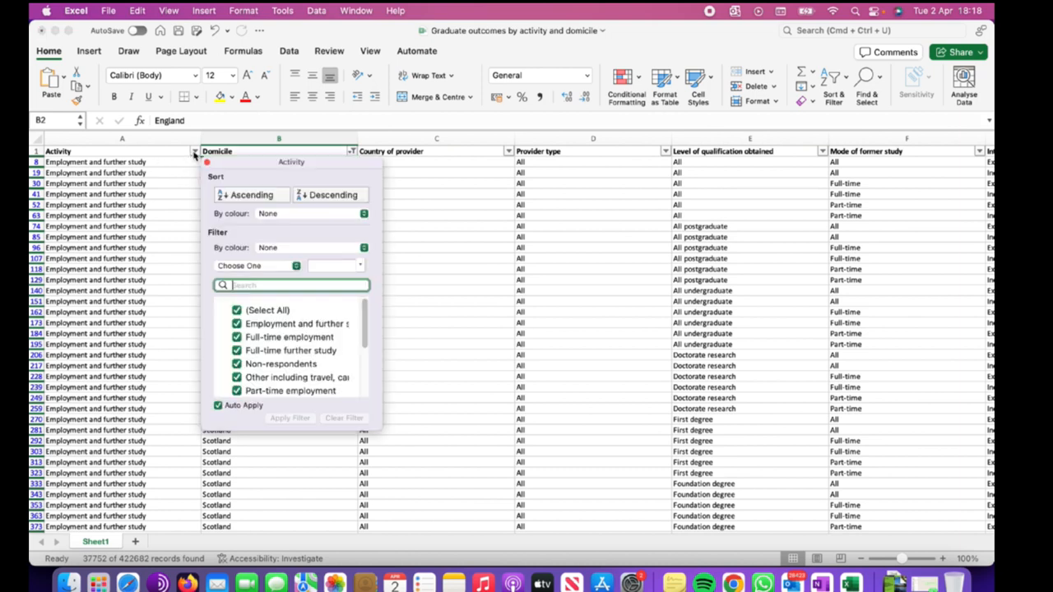
click(238, 311)
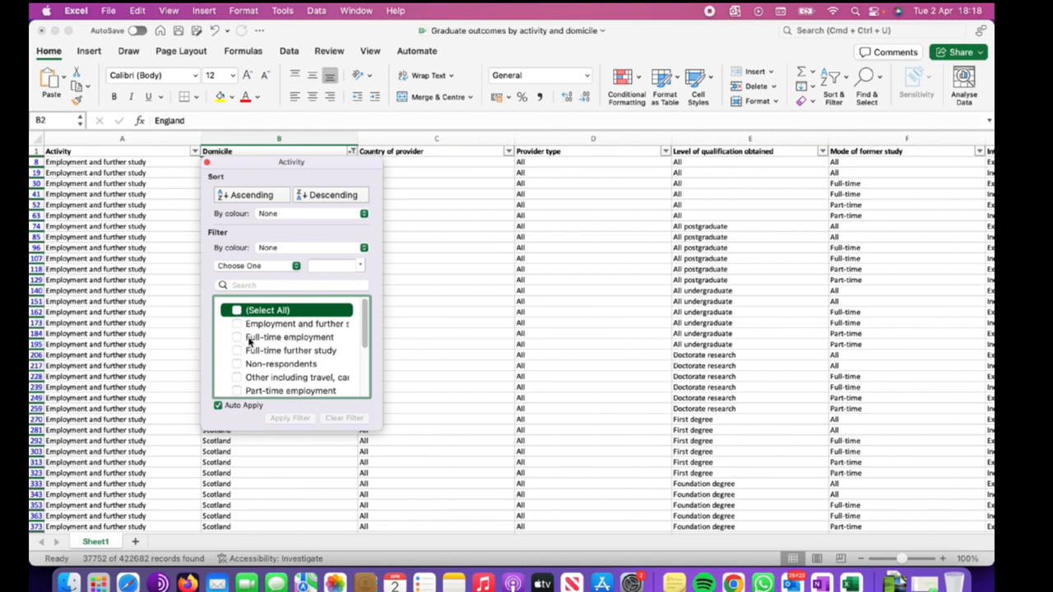
click(239, 339)
click(238, 342)
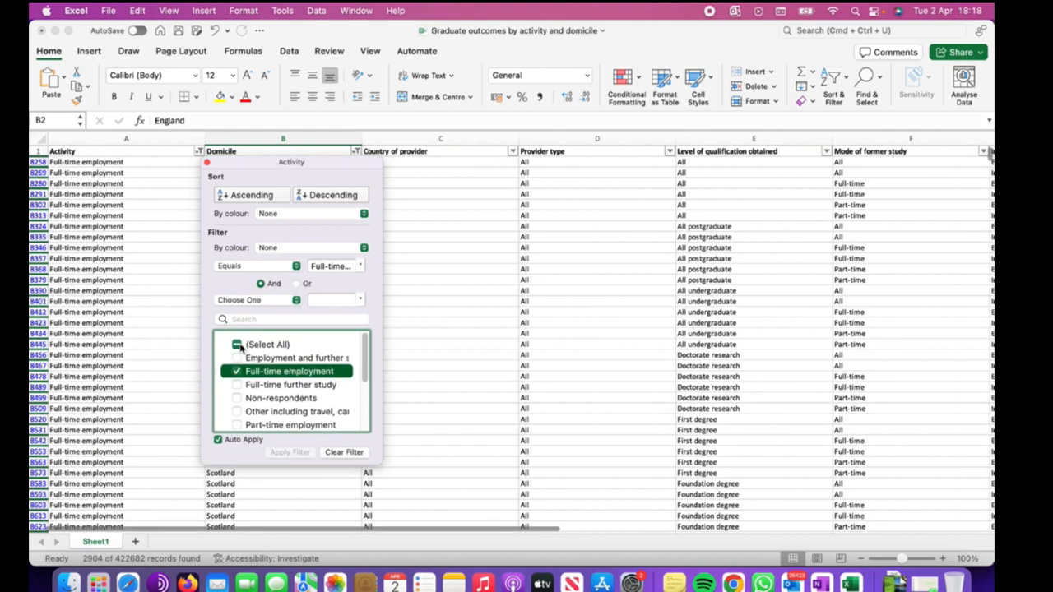
click(441, 317)
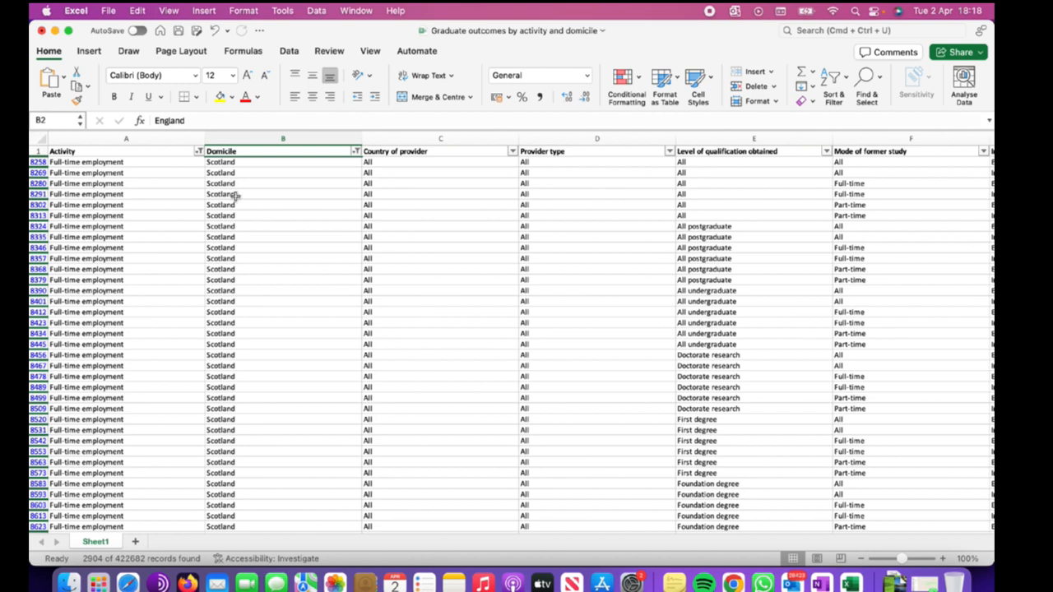
Clear the Activity filter so all activities show again.
click(176, 139)
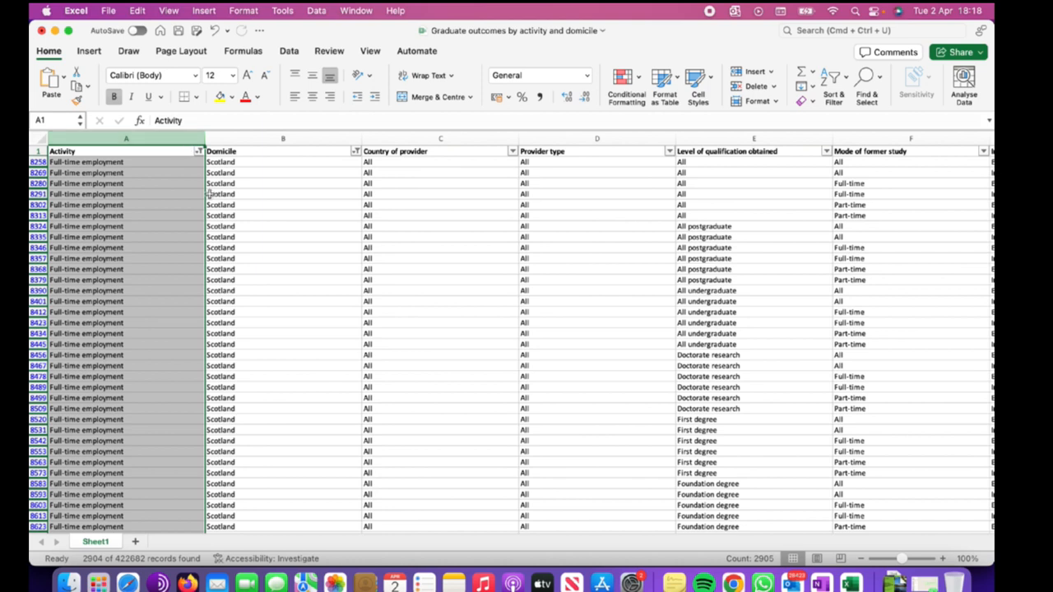
click(289, 214)
click(199, 152)
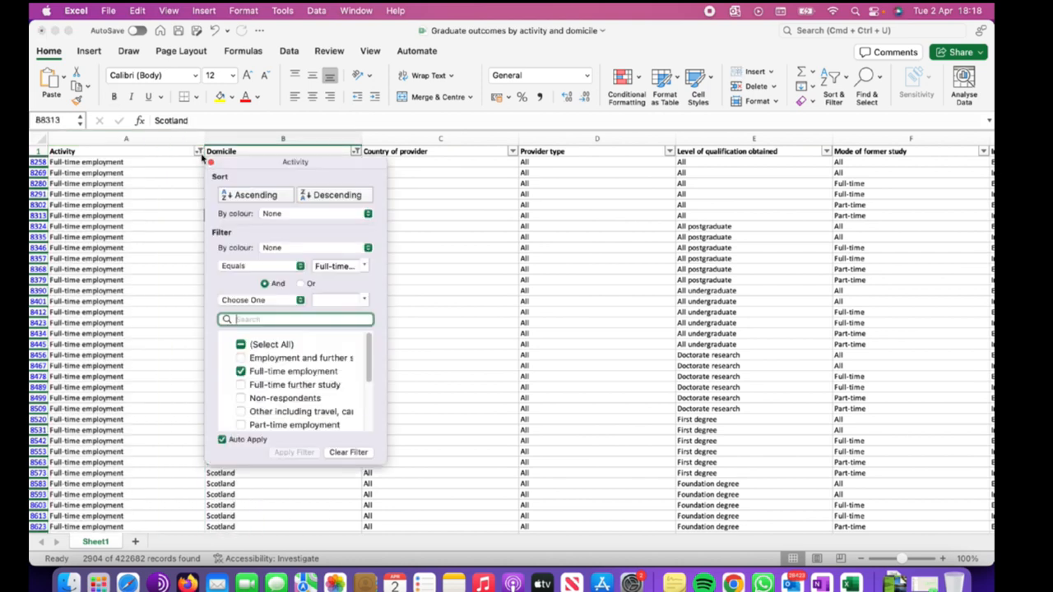
click(242, 345)
click(242, 346)
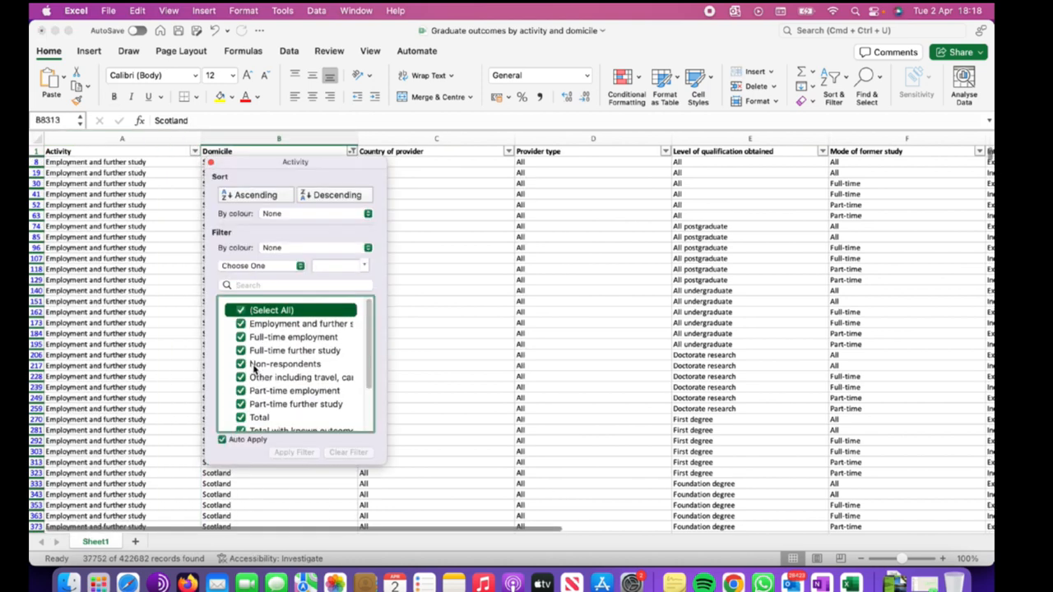
click(454, 275)
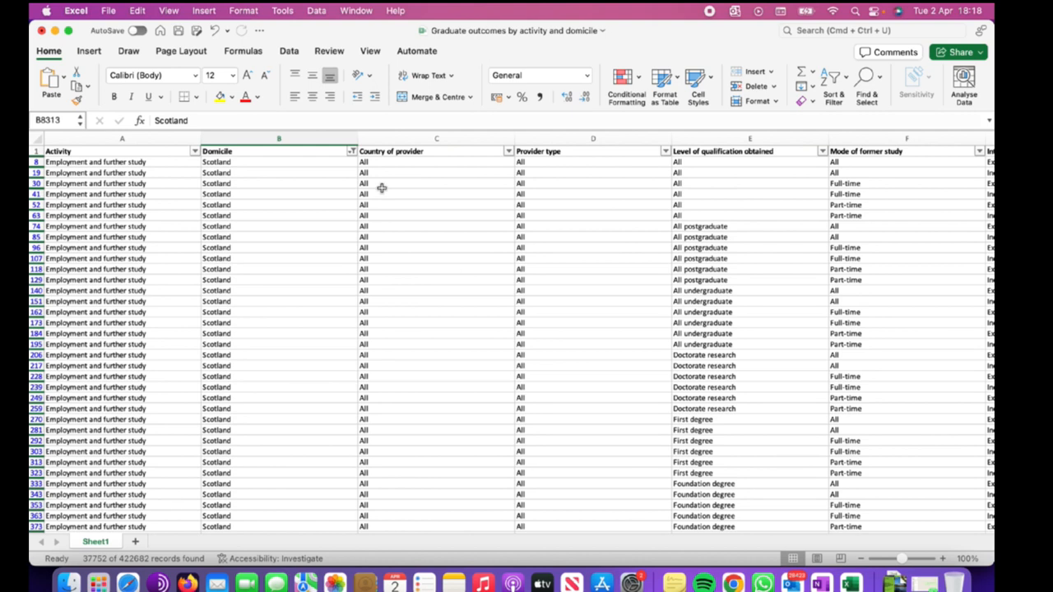
Clear the Domicile filter so all countries show again.
click(352, 152)
click(393, 345)
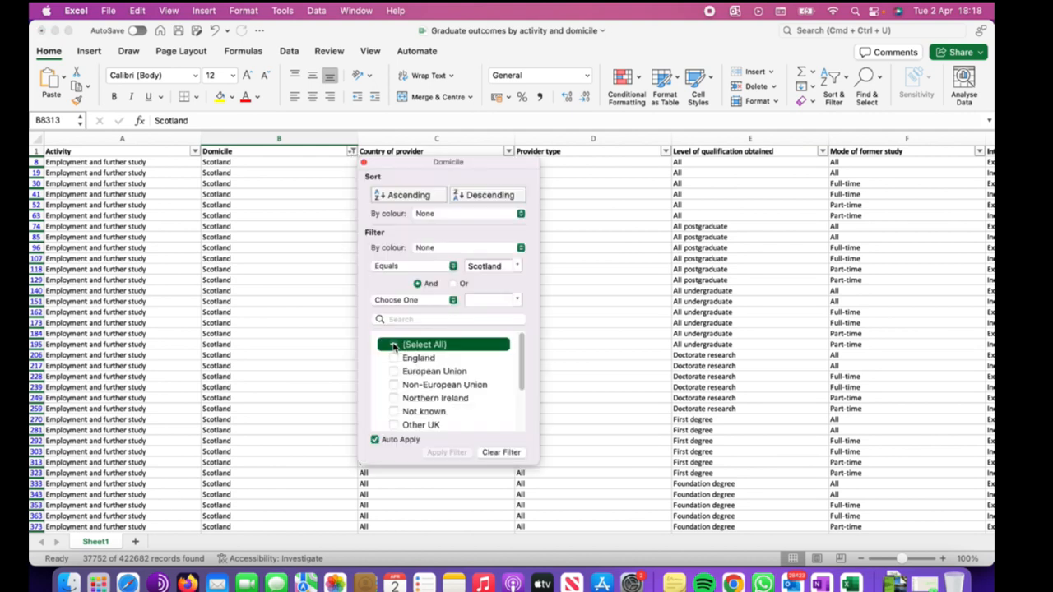
click(393, 346)
click(589, 284)
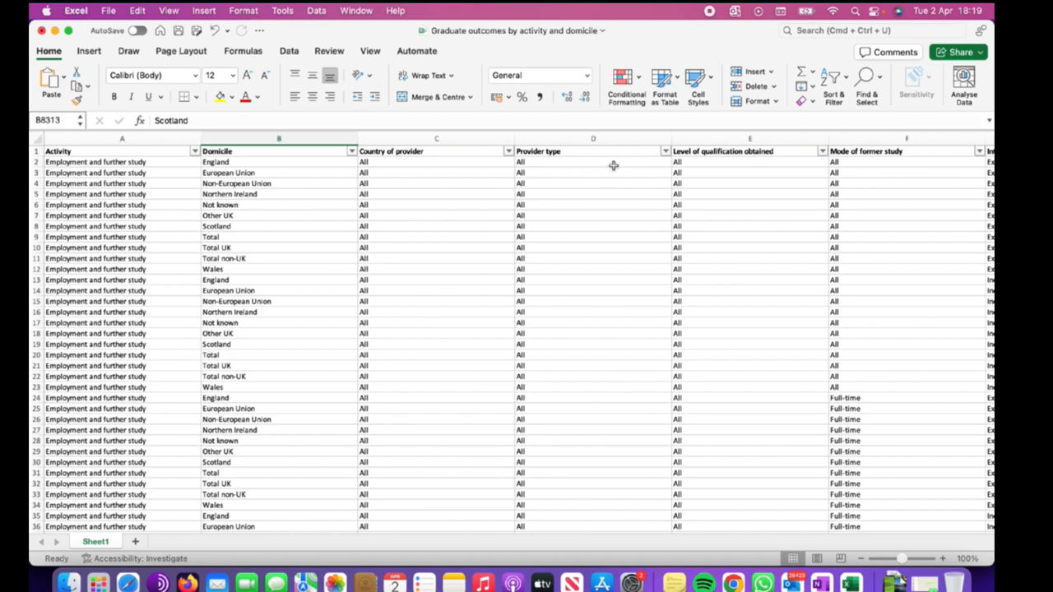
click(834, 95)
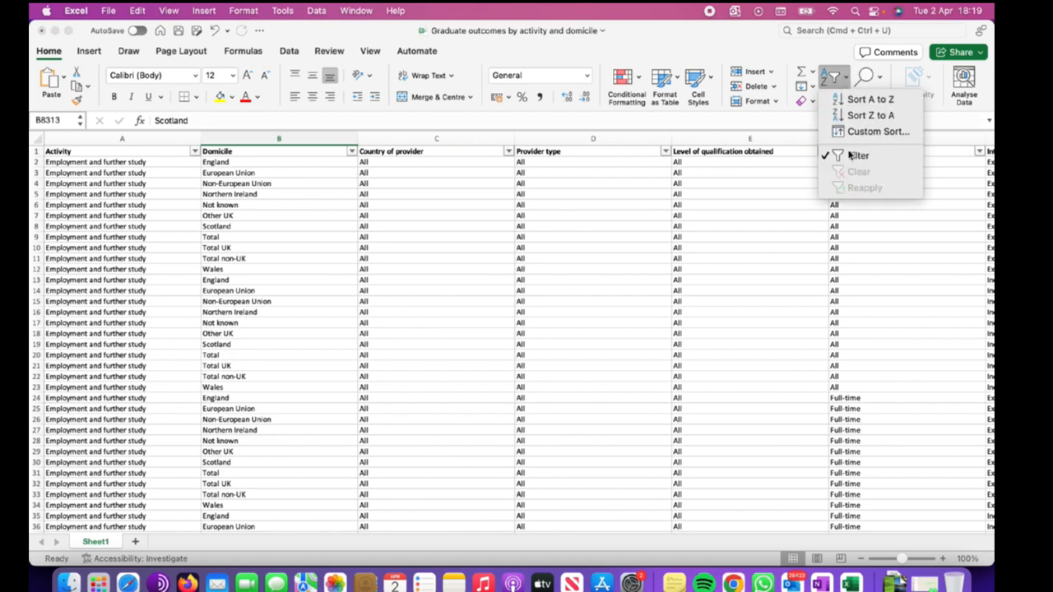
click(692, 192)
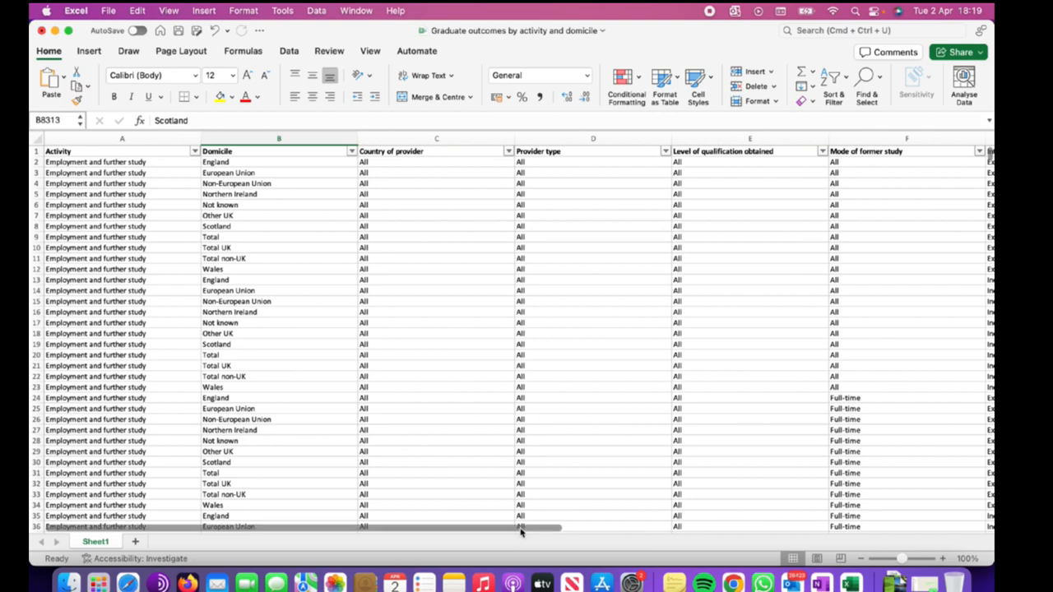
drag(519, 531, 437, 531)
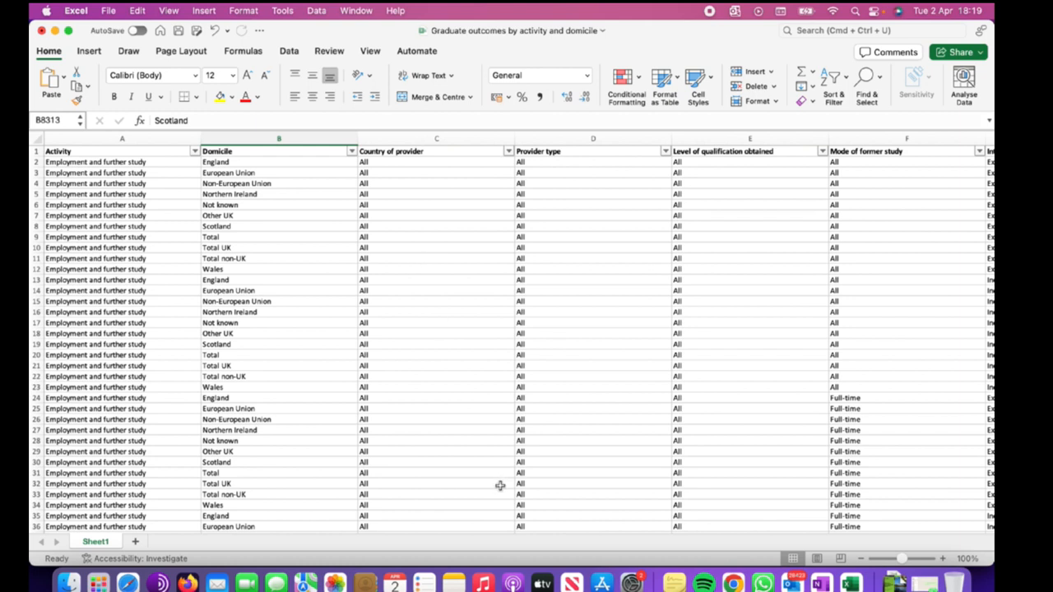
drag(284, 532, 207, 532)
Sort the Domicile column A to Z, expanding the sort to the whole table.
click(299, 139)
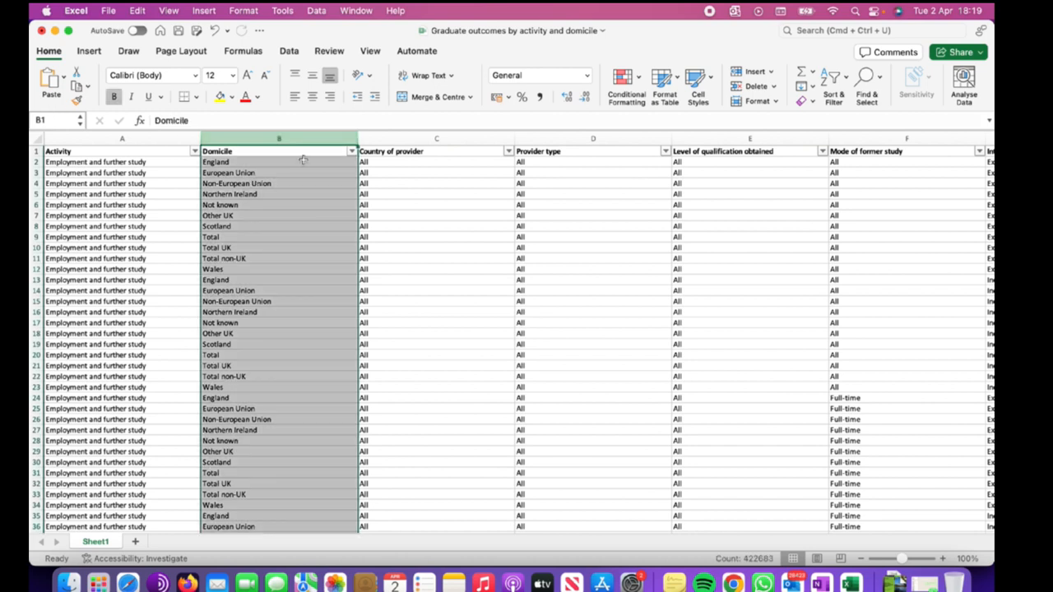
click(843, 86)
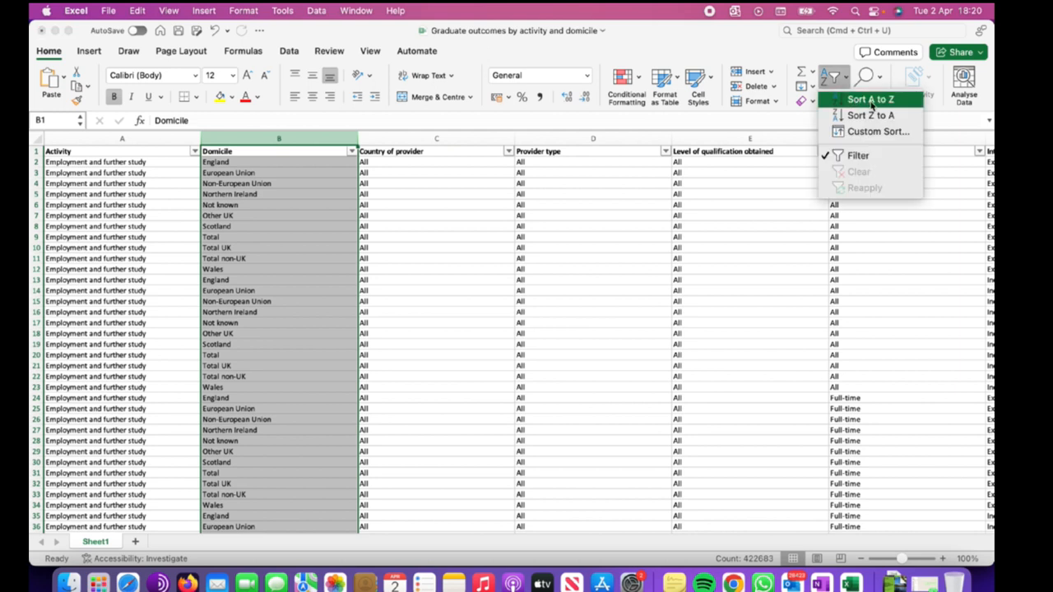
click(870, 100)
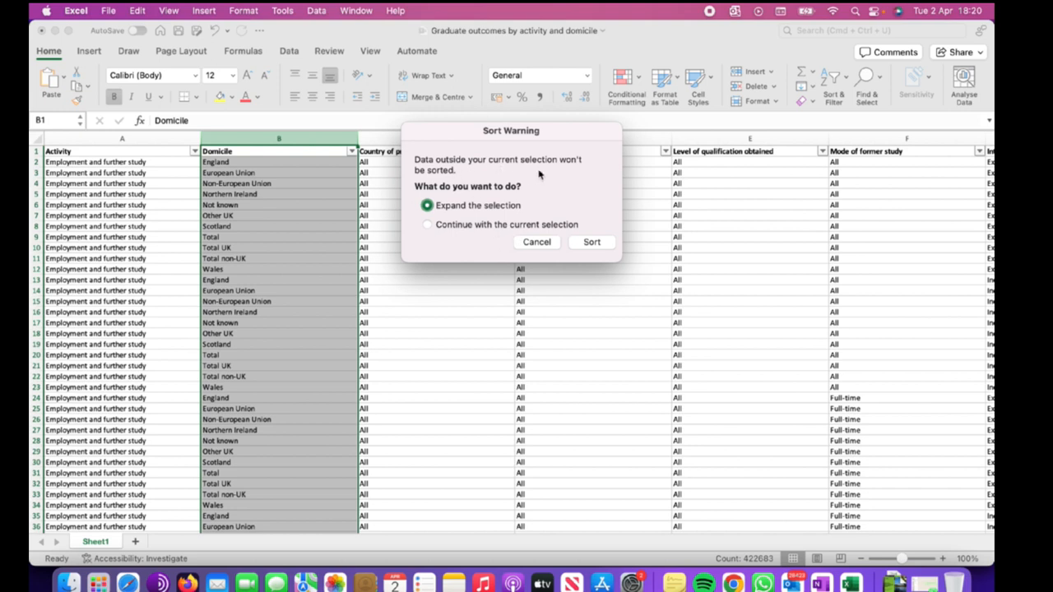
click(590, 242)
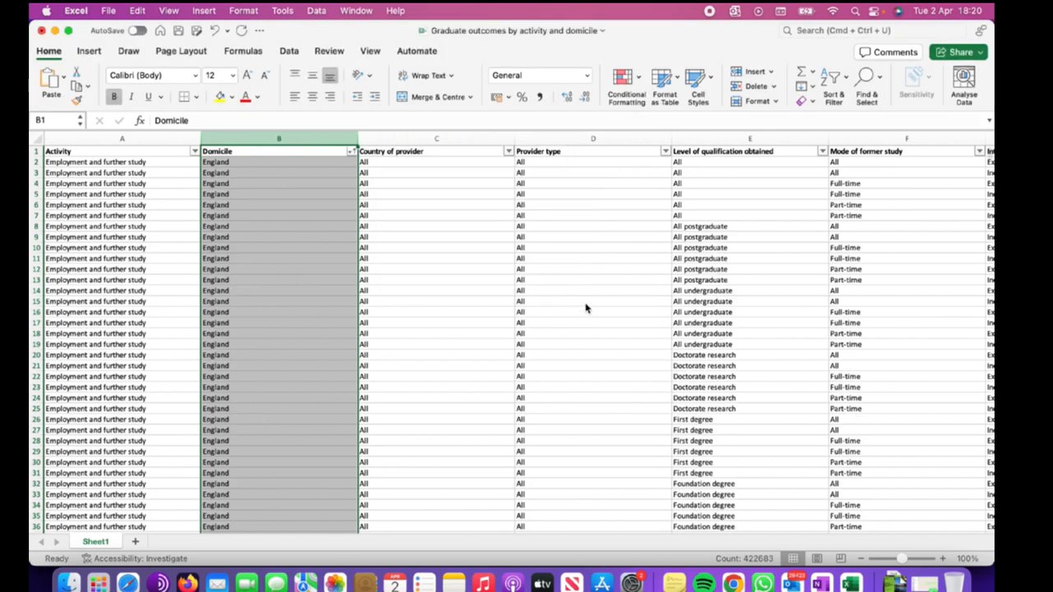
Examine the sorted rows and the list of values in the Domicile filter.
click(282, 203)
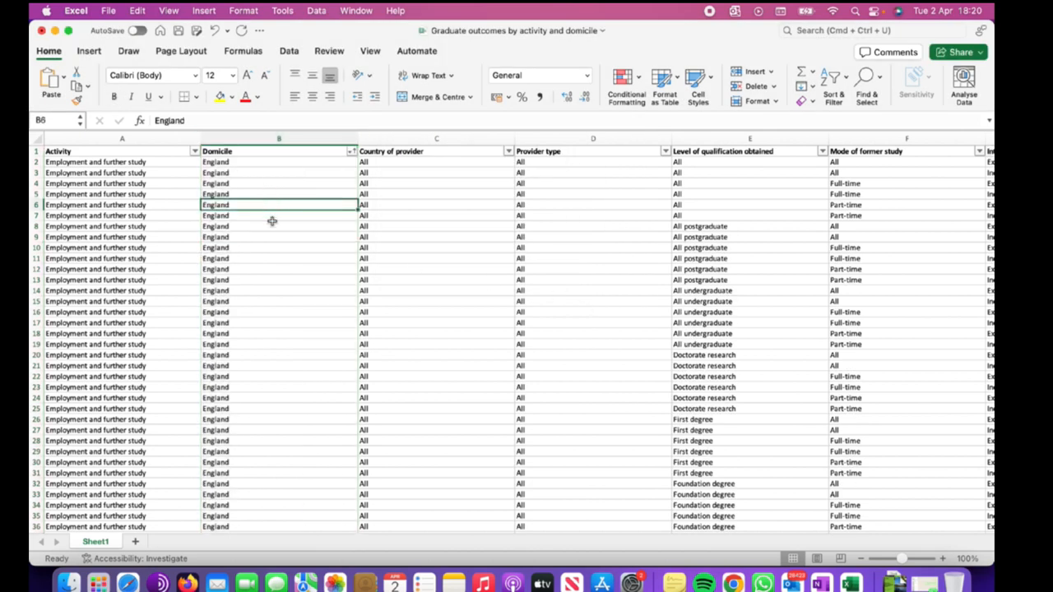
scroll(272, 220, down, 5)
scroll(278, 242, down, 15)
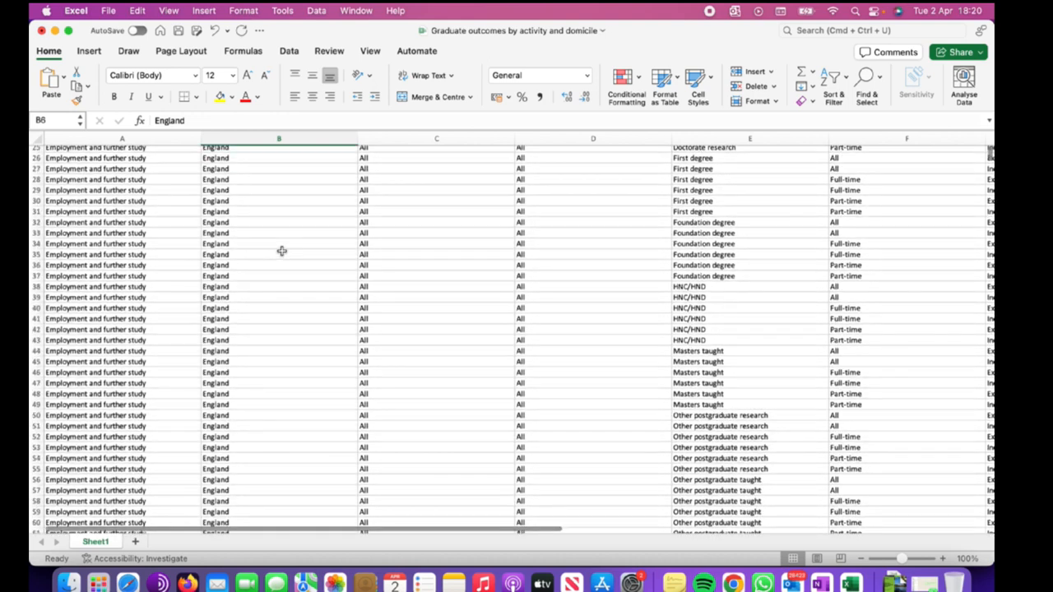
scroll(283, 248, down, 8)
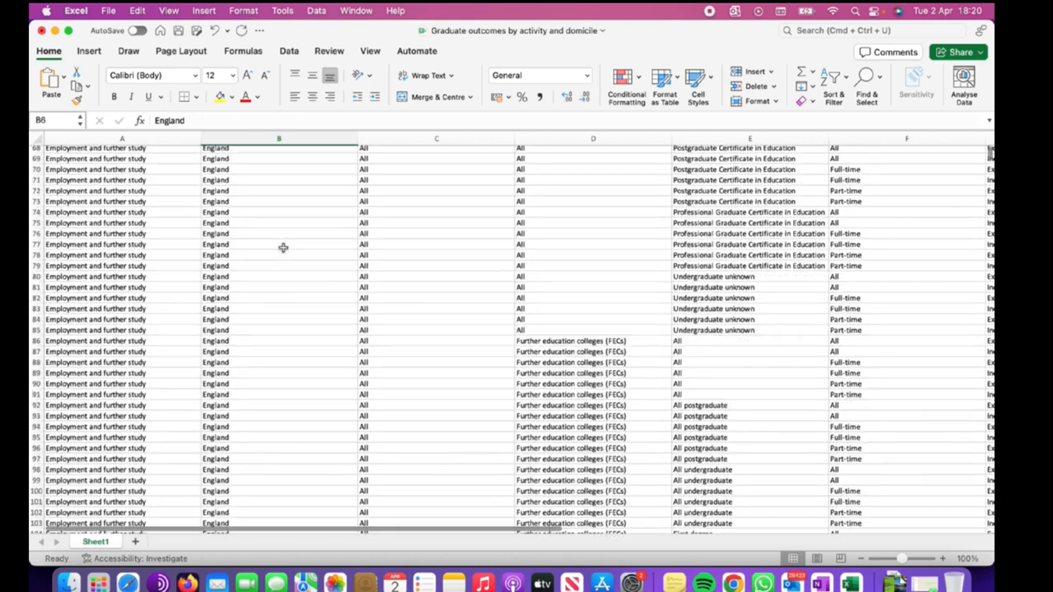
scroll(285, 251, up, 4)
scroll(285, 251, up, 20)
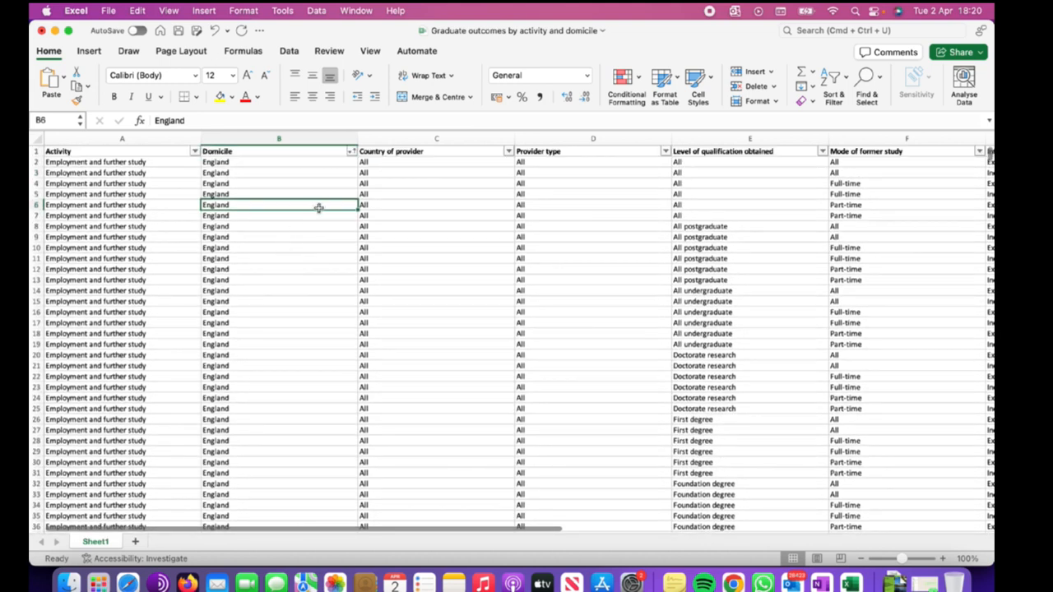
click(352, 152)
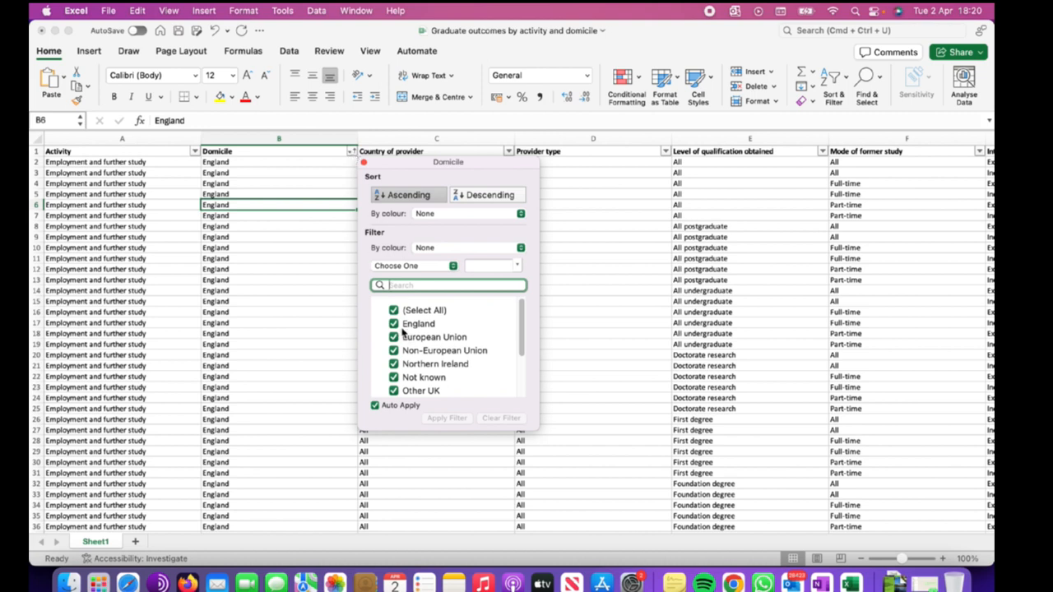
scroll(425, 353, down, 2)
scroll(425, 354, up, 2)
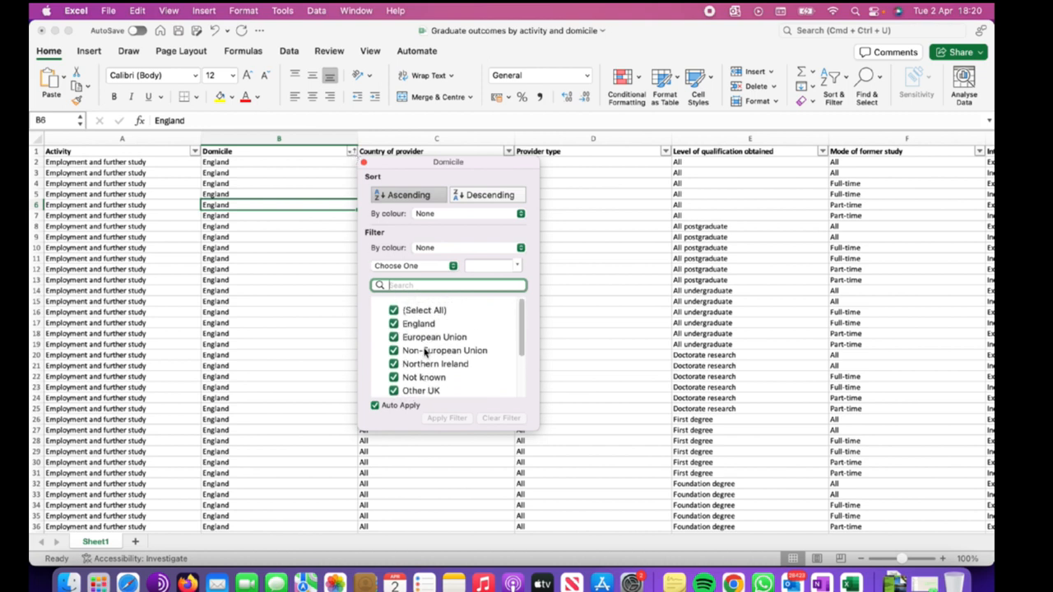
click(321, 278)
scroll(333, 322, down, 3)
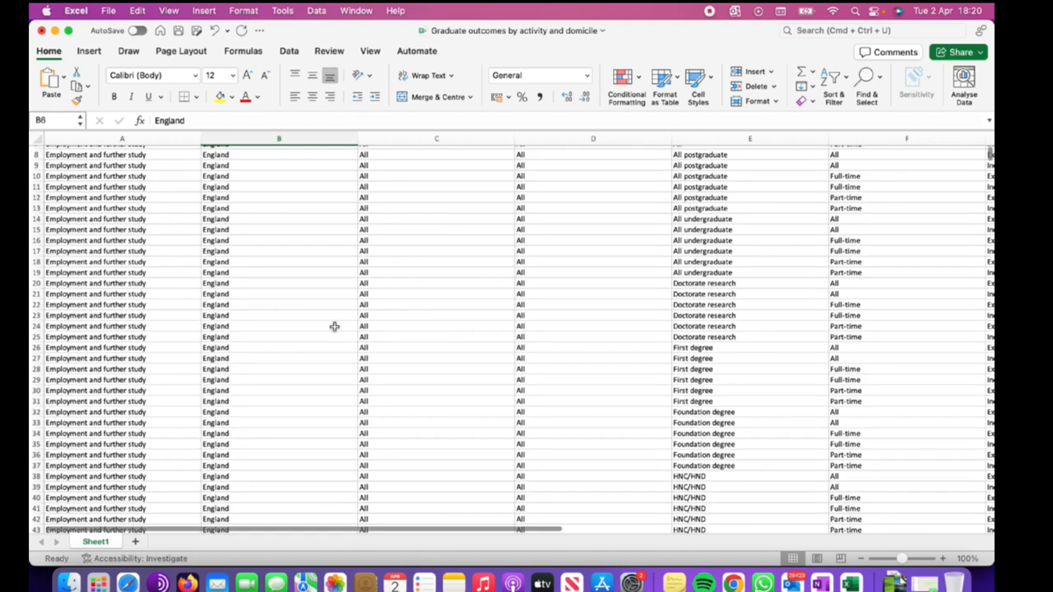
scroll(778, 336, down, 8)
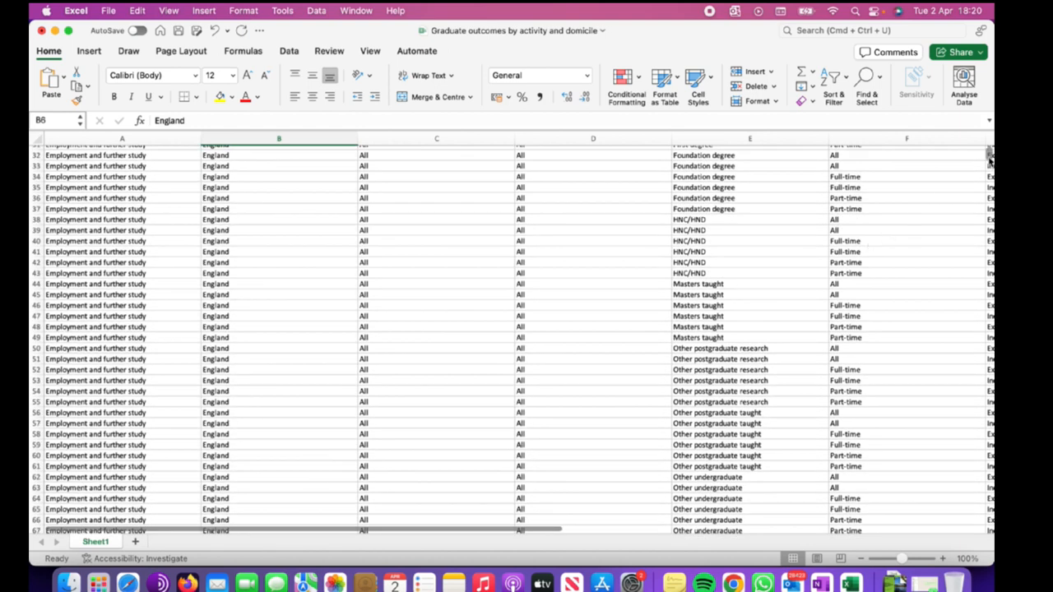
mouse_move(990, 161)
mouse_down()
mouse_move(980, 242)
mouse_move(985, 150)
mouse_up()
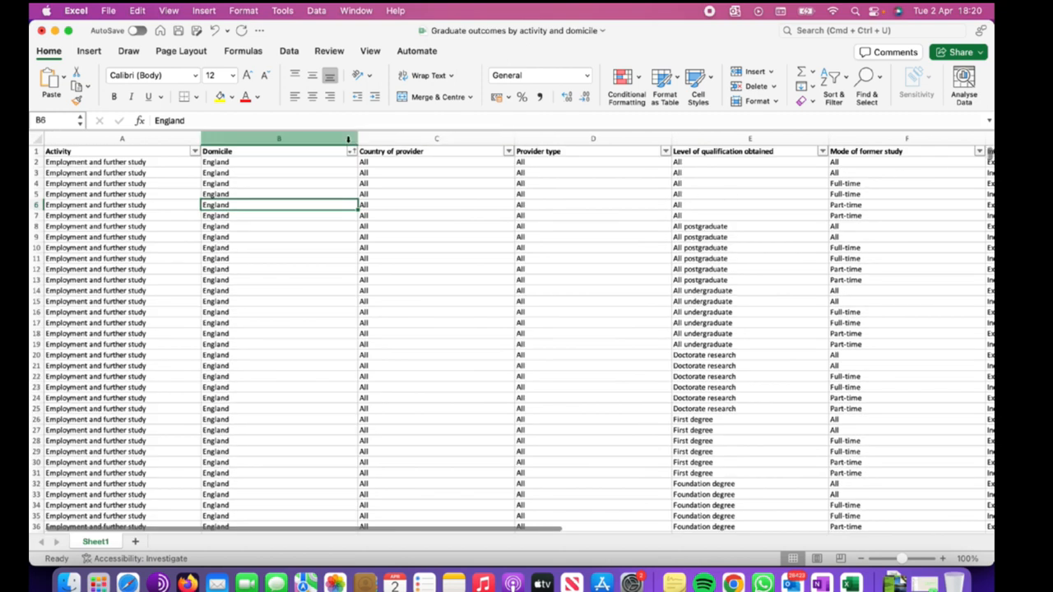
click(352, 152)
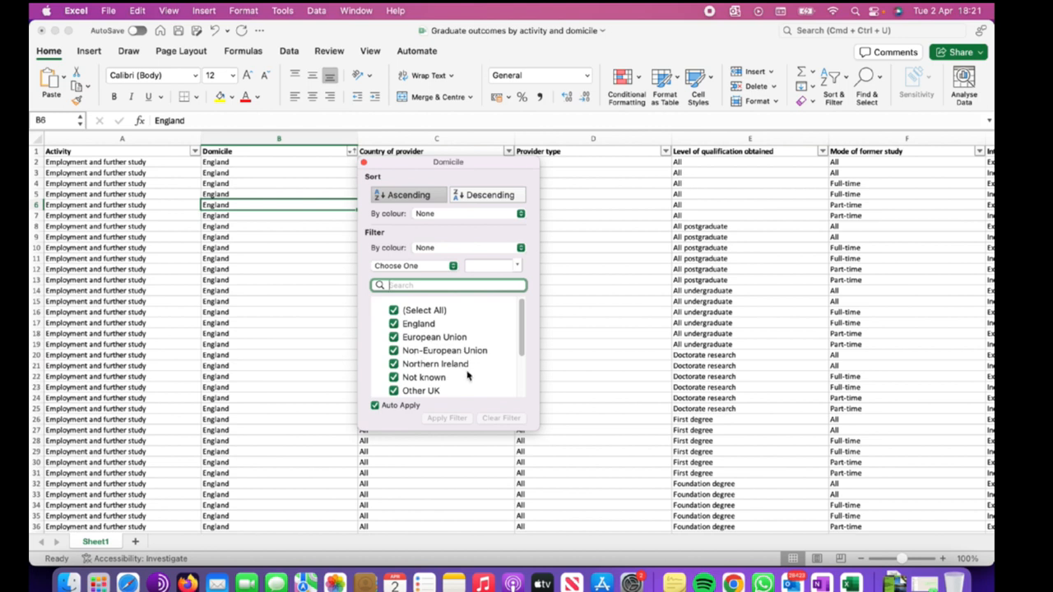
scroll(467, 376, down, 3)
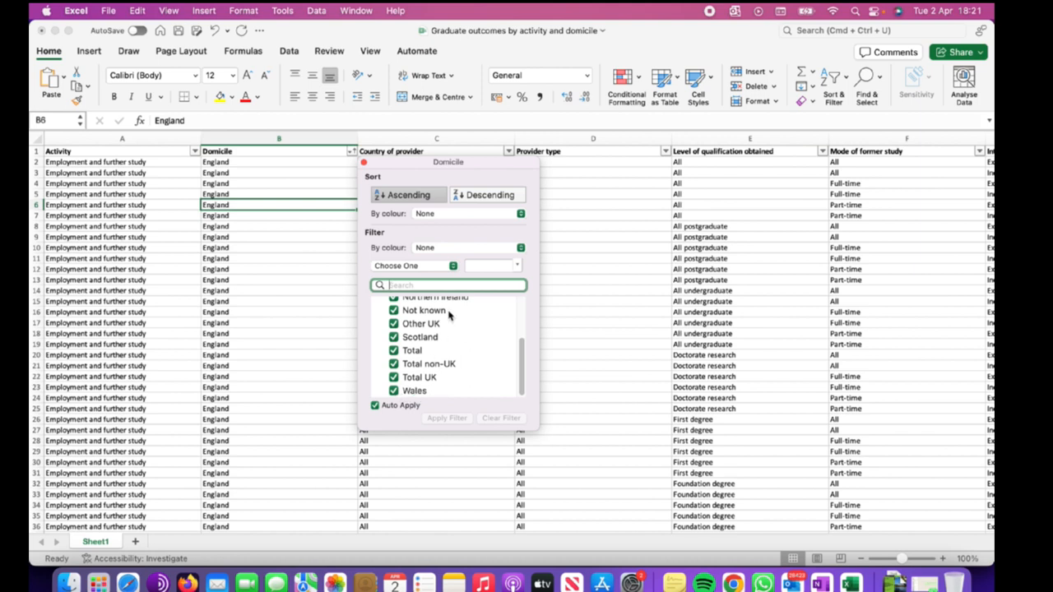
click(363, 163)
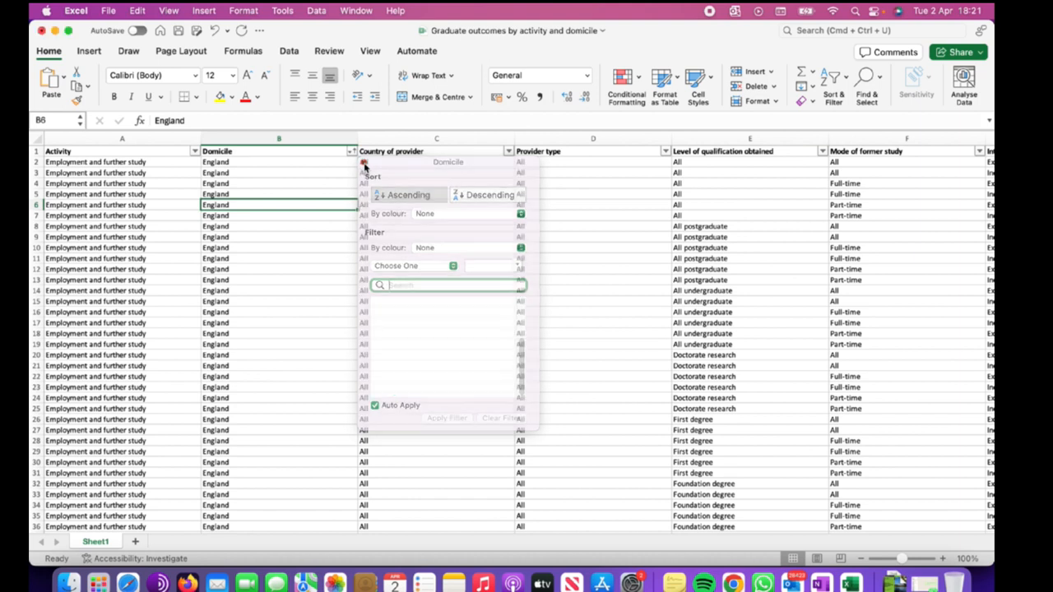
Undo the A to Z sort of the Domicile column.
click(350, 173)
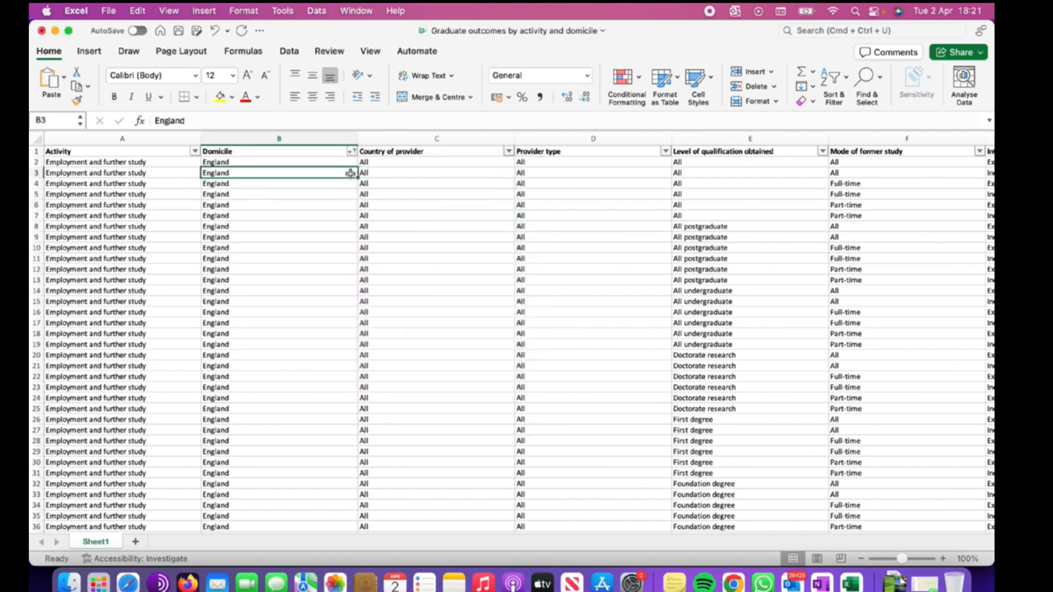
key(super+z)
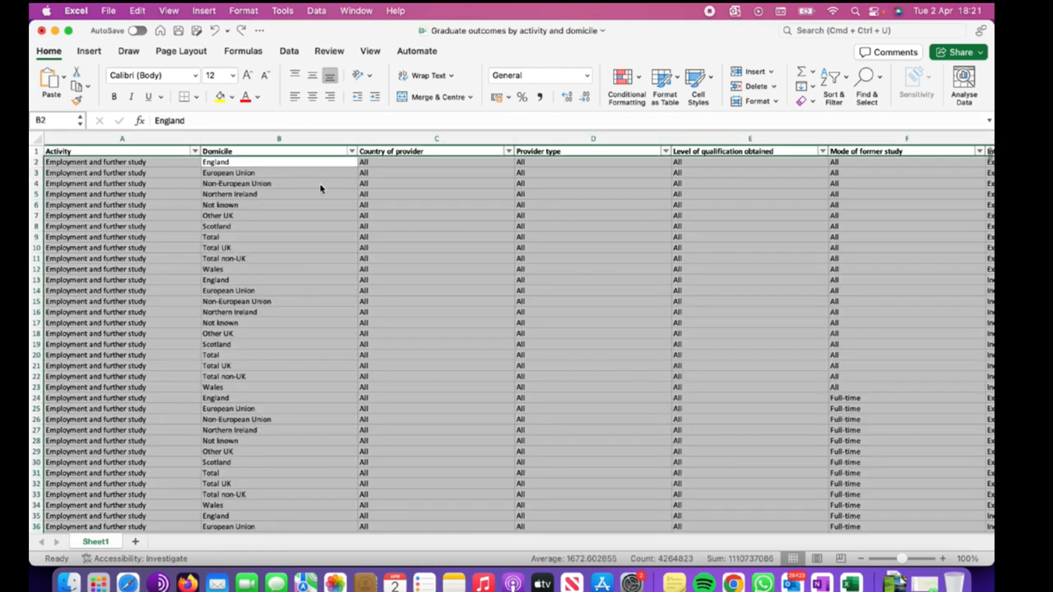
click(328, 204)
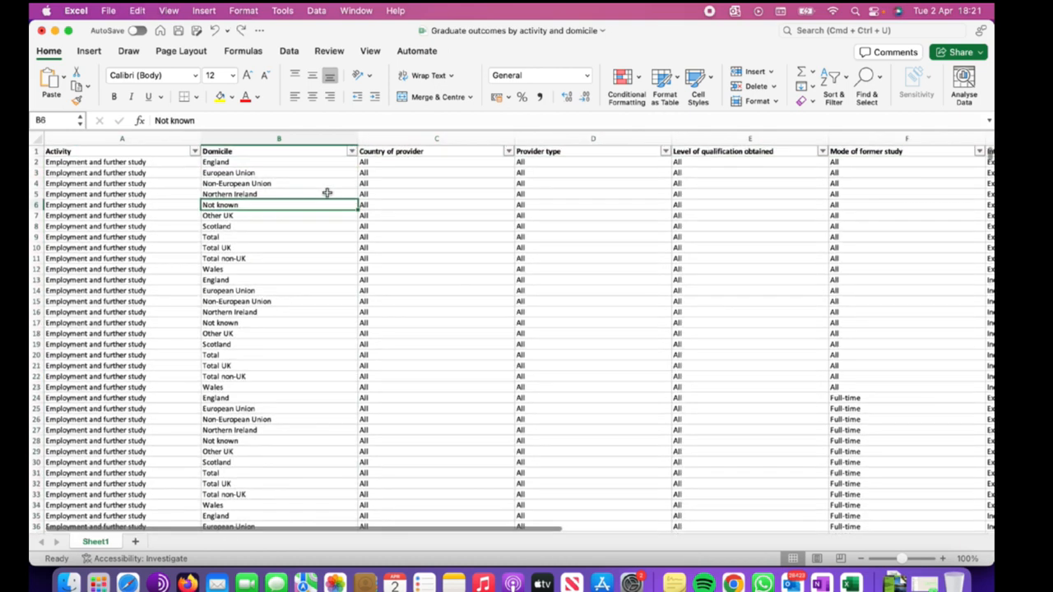
Sort the Domicile column Z to A, expanding the sort to the whole table.
click(329, 142)
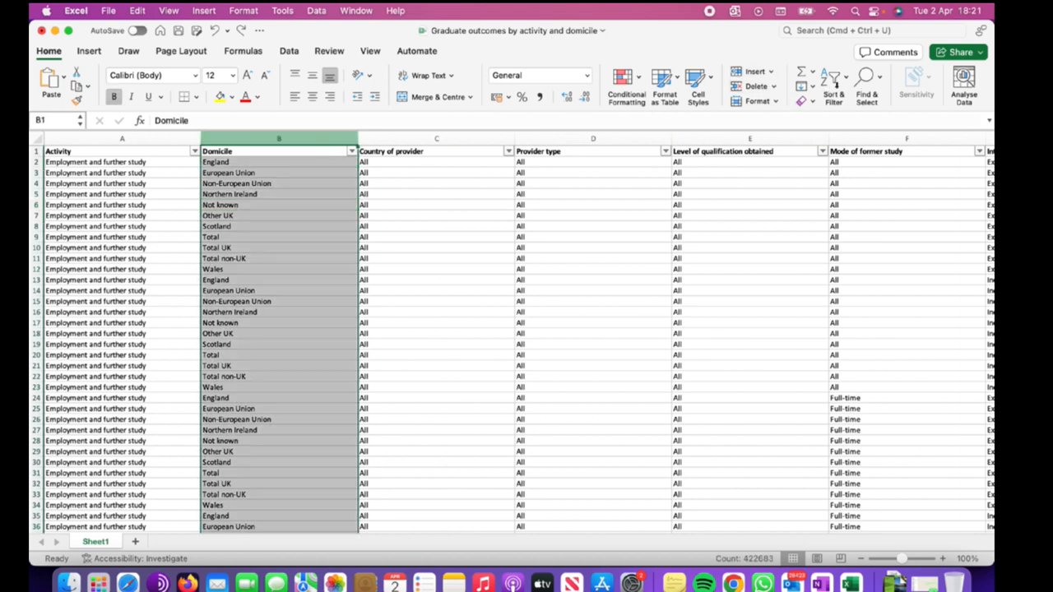
click(835, 84)
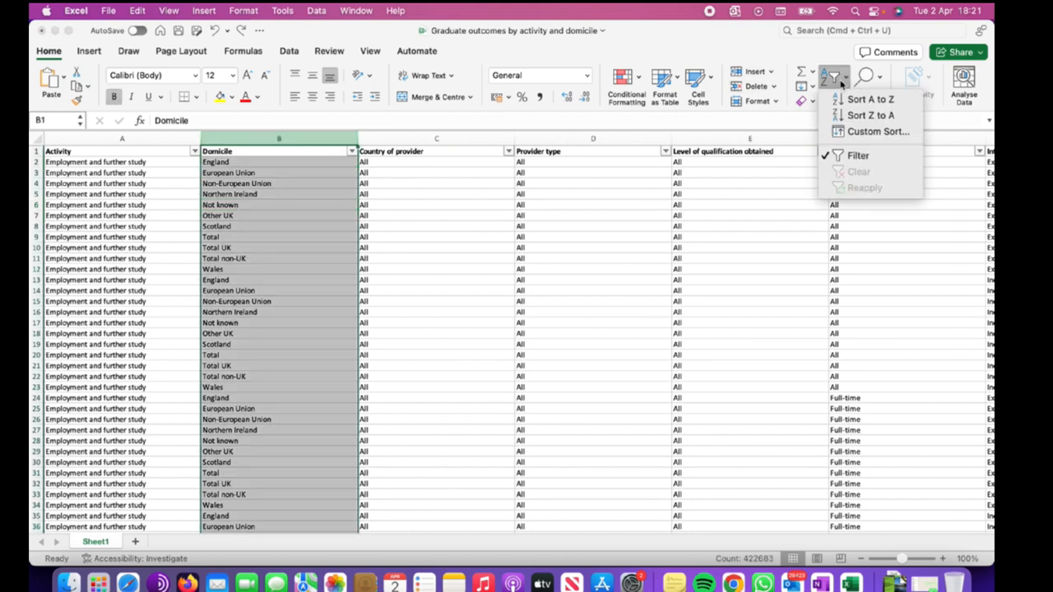
click(861, 117)
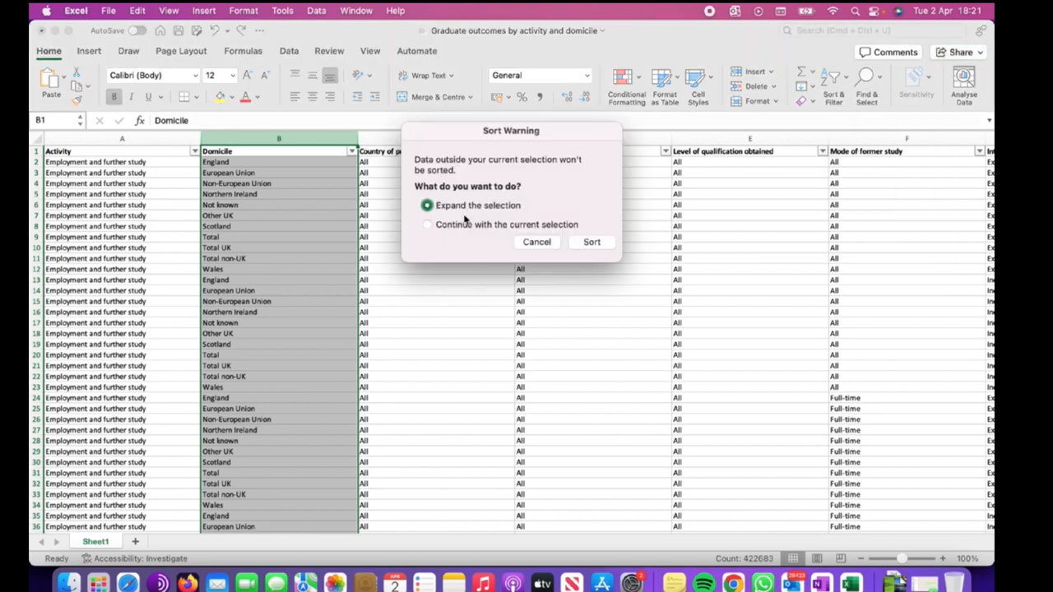
click(582, 247)
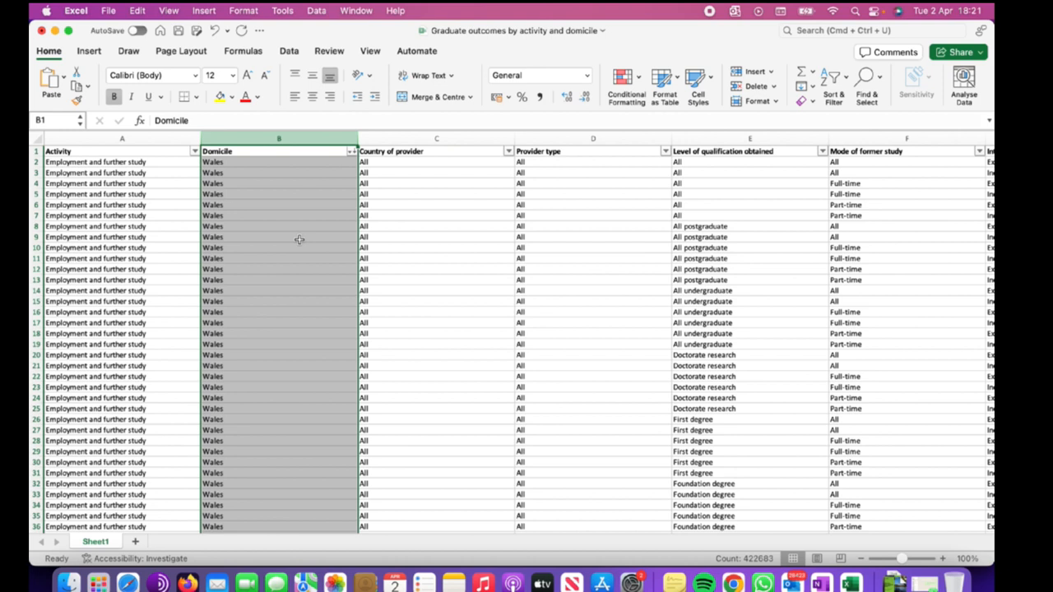
Sort the Domicile column in ascending order from its column filter menu.
scroll(299, 239, down, 1)
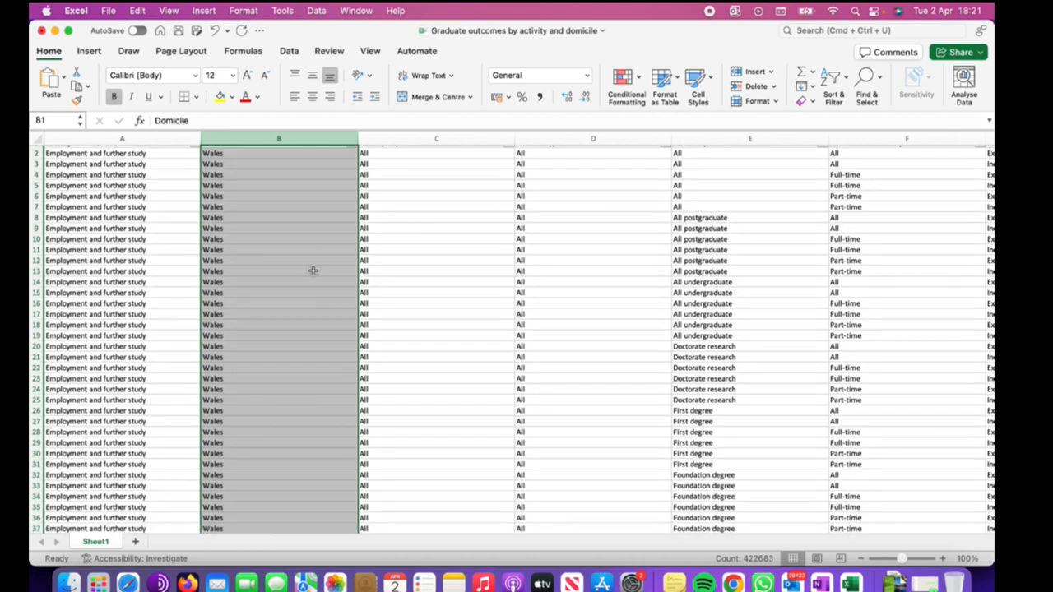
scroll(317, 255, down, 5)
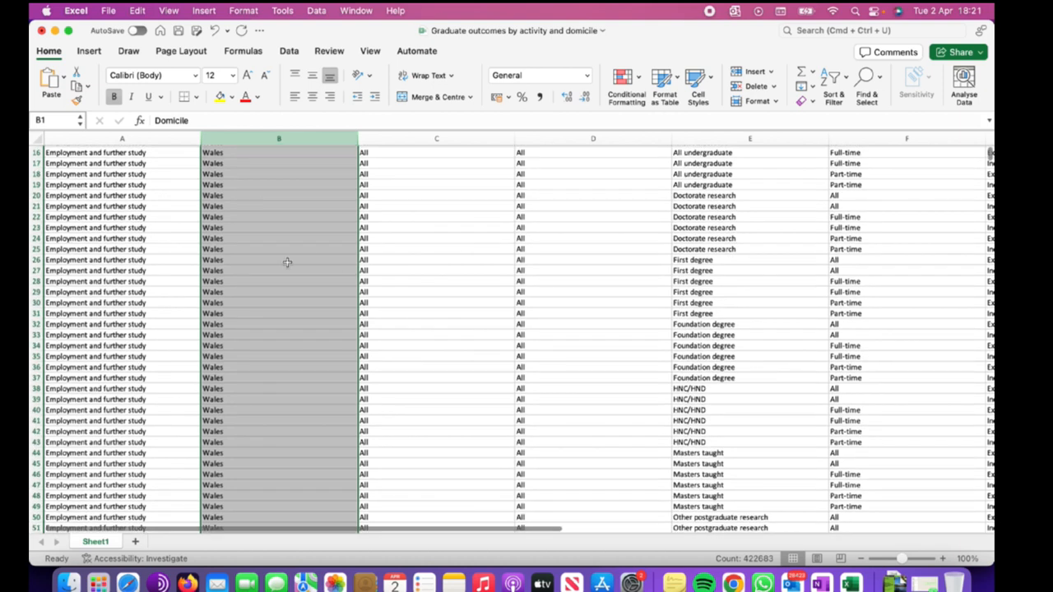
scroll(287, 261, up, 5)
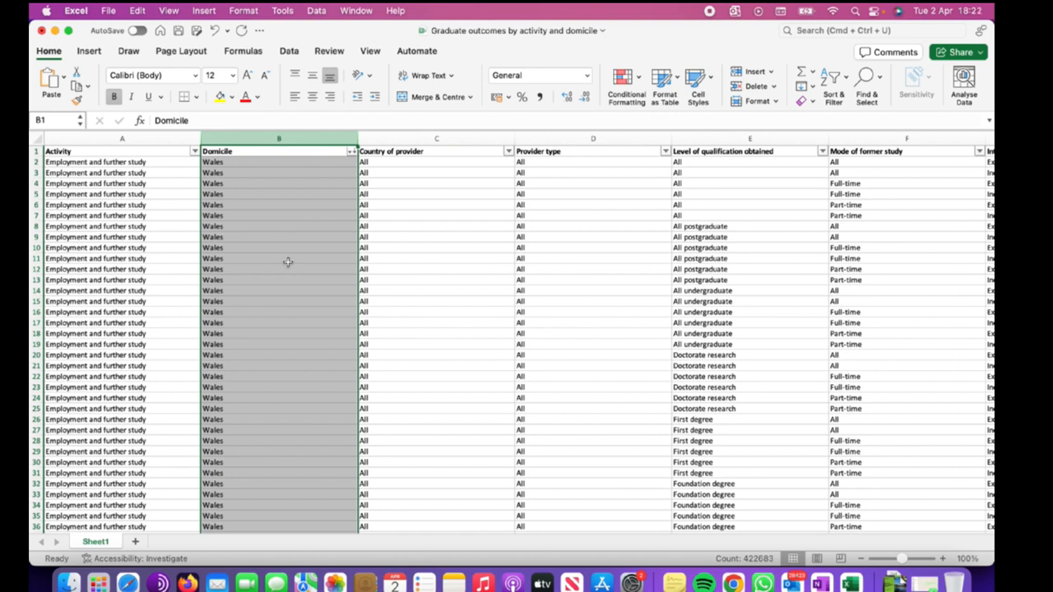
scroll(287, 261, down, 8)
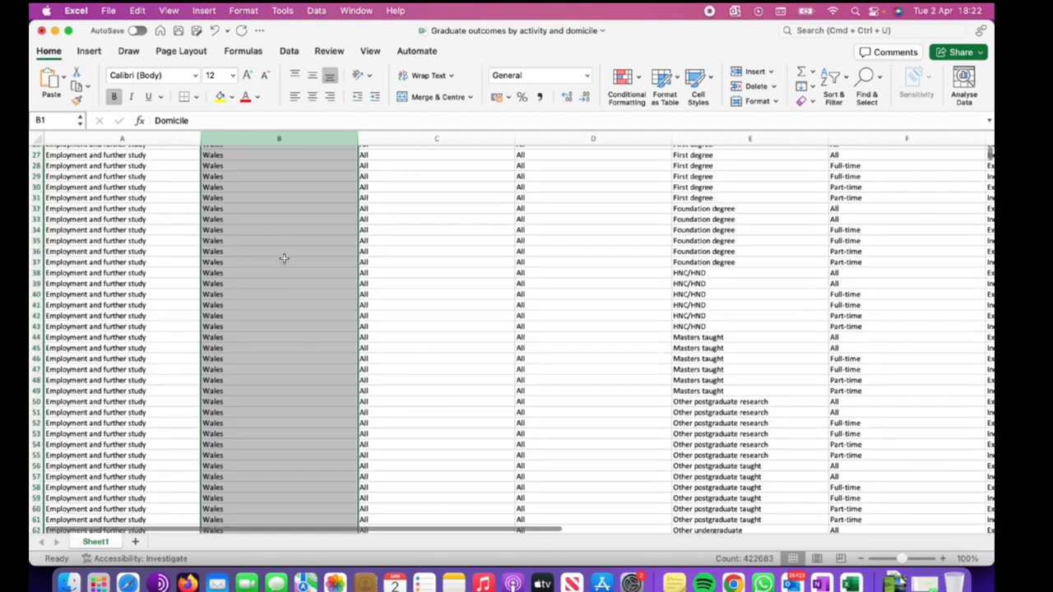
scroll(283, 257, up, 10)
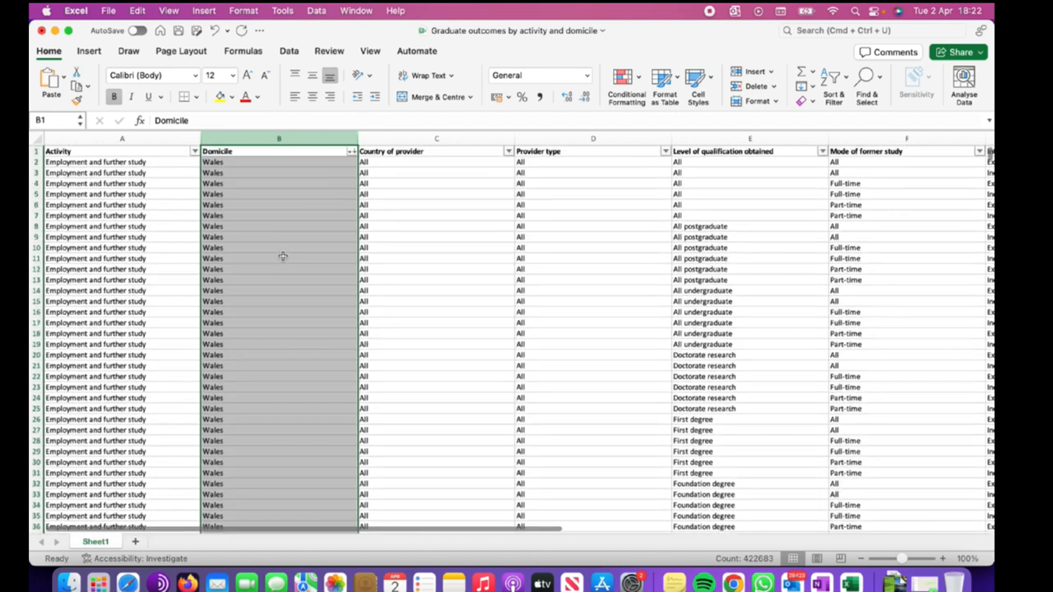
click(351, 152)
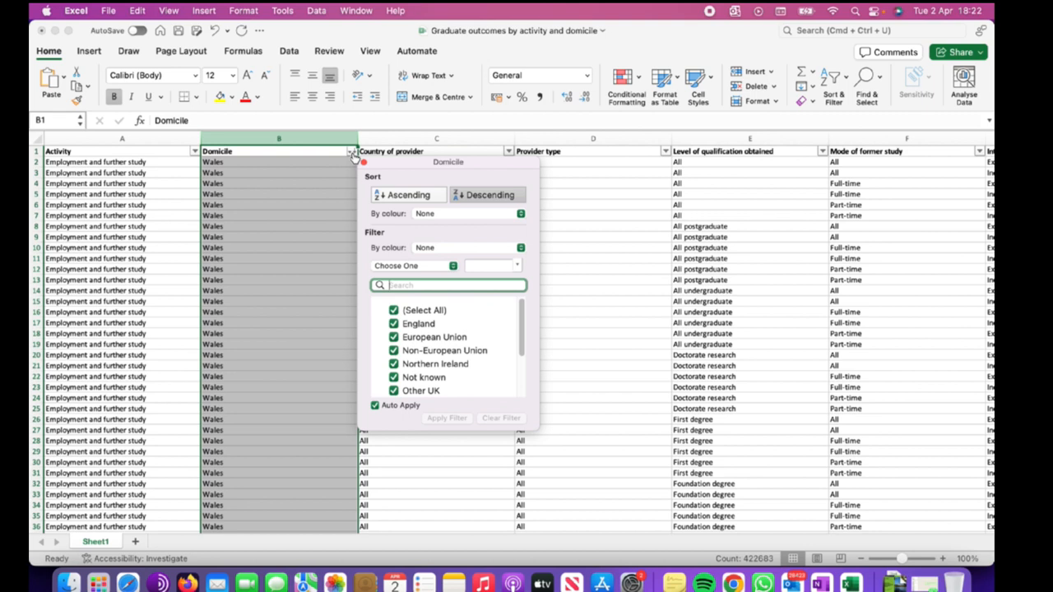
click(409, 197)
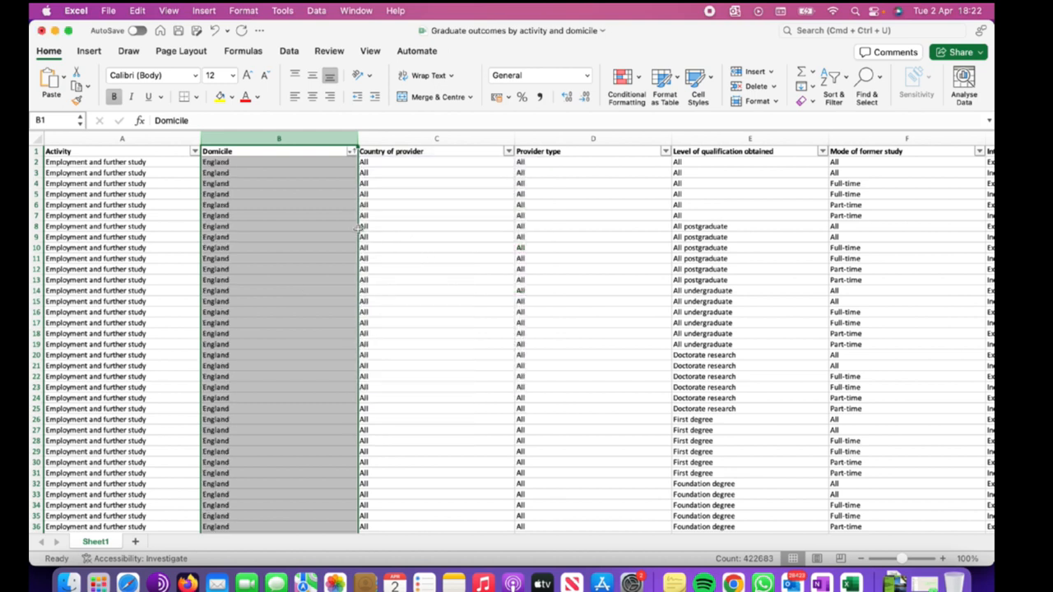
click(425, 259)
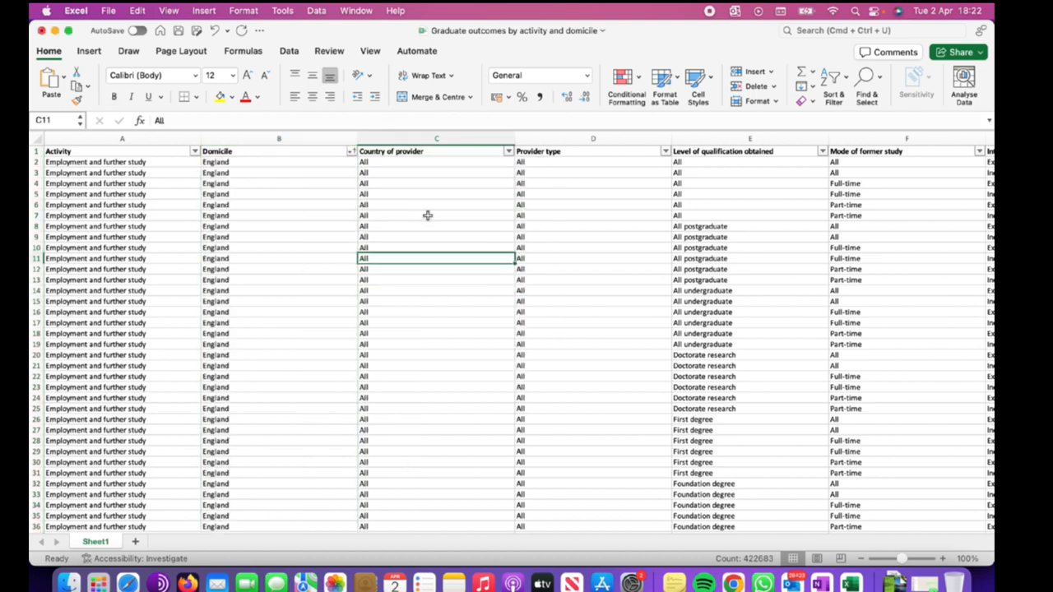
click(351, 152)
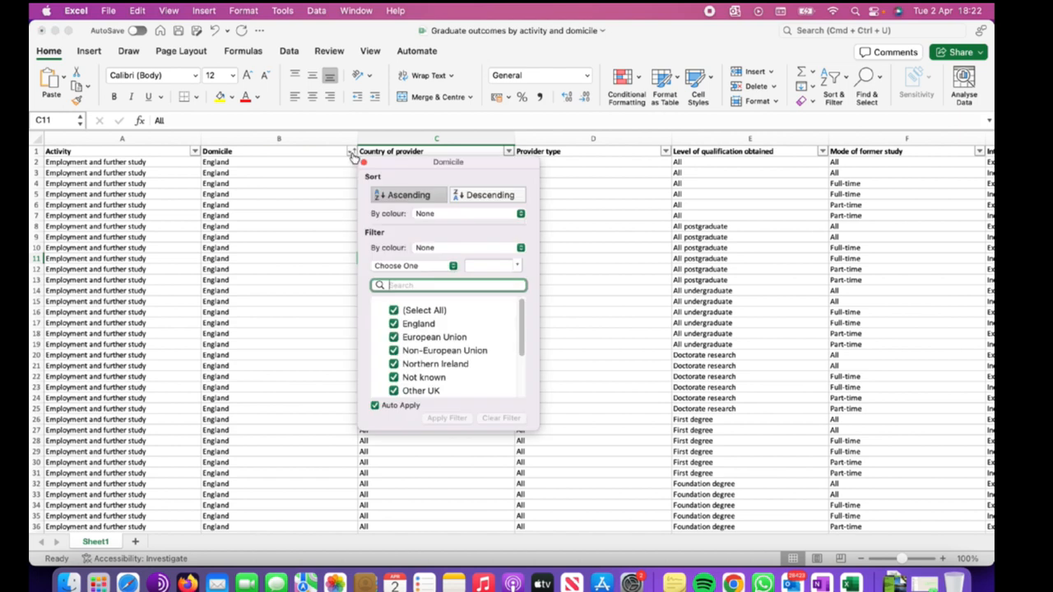
click(557, 224)
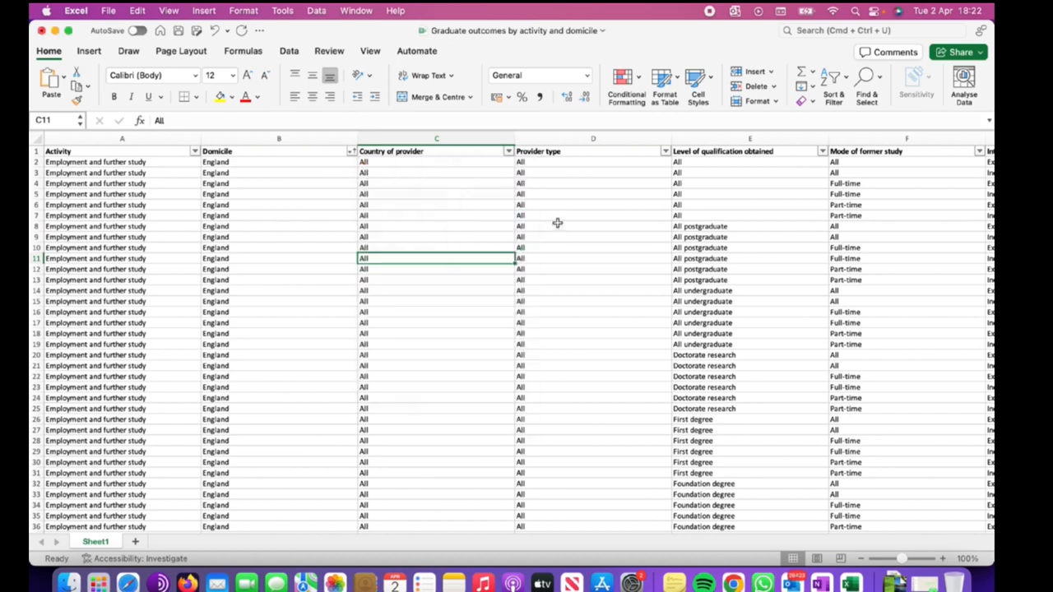
Clear the filter on the Domicile column.
click(337, 145)
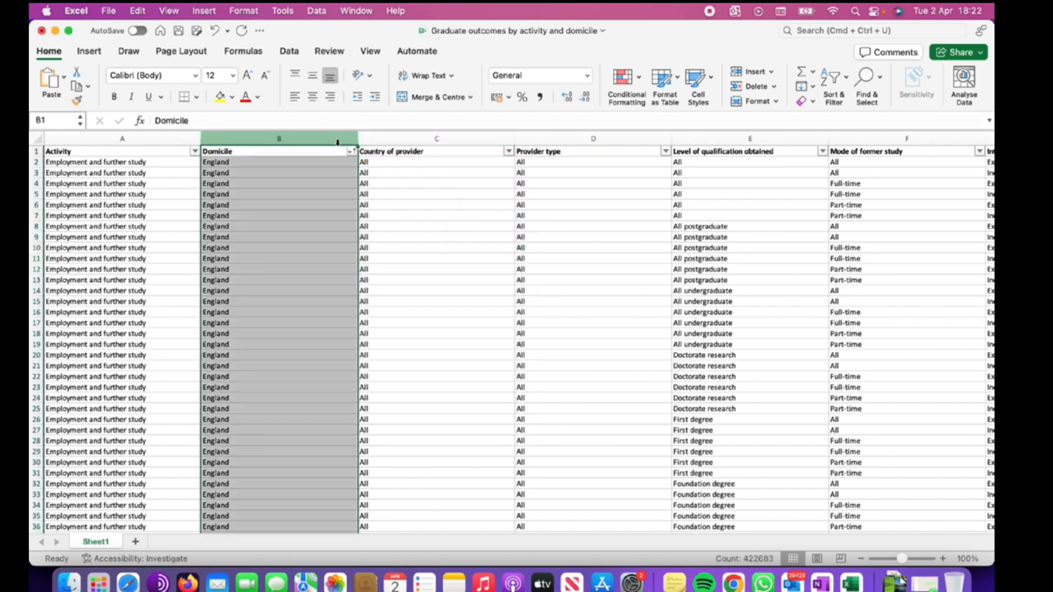
click(844, 87)
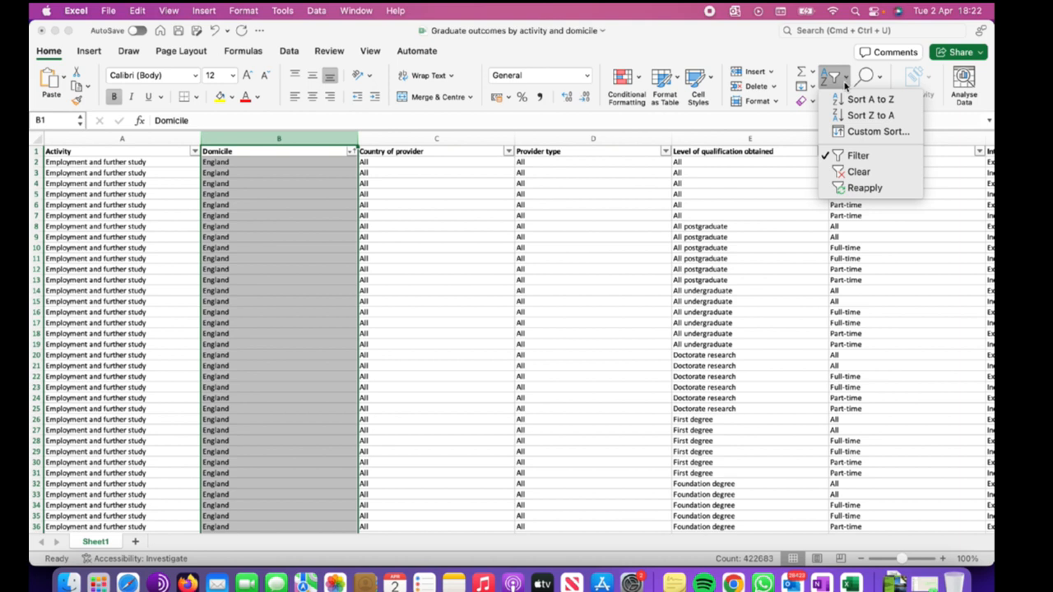
click(858, 172)
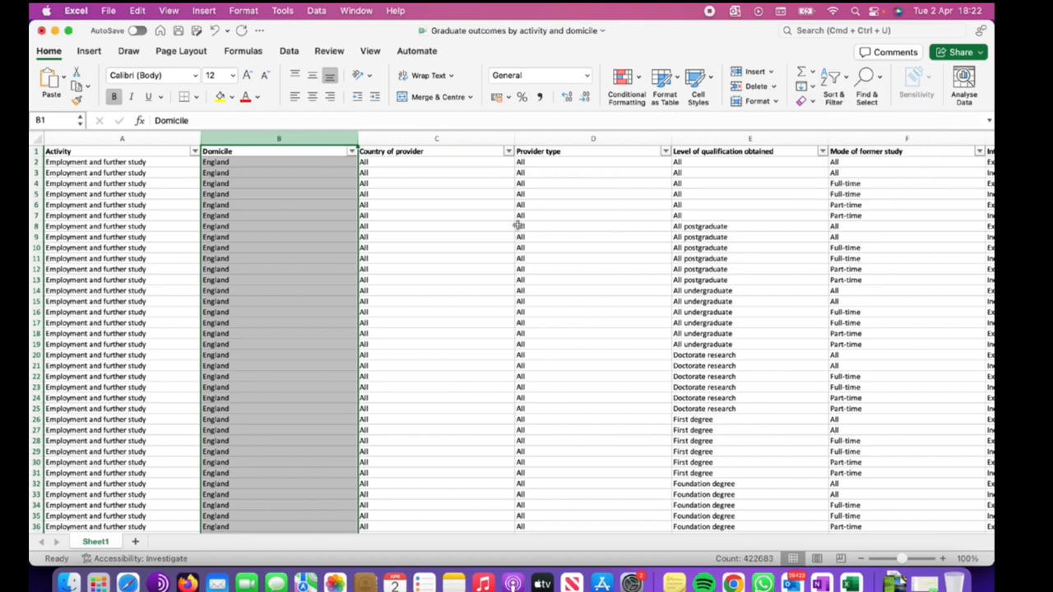
Undo the recent Domicile changes to restore the table's original row order.
click(444, 226)
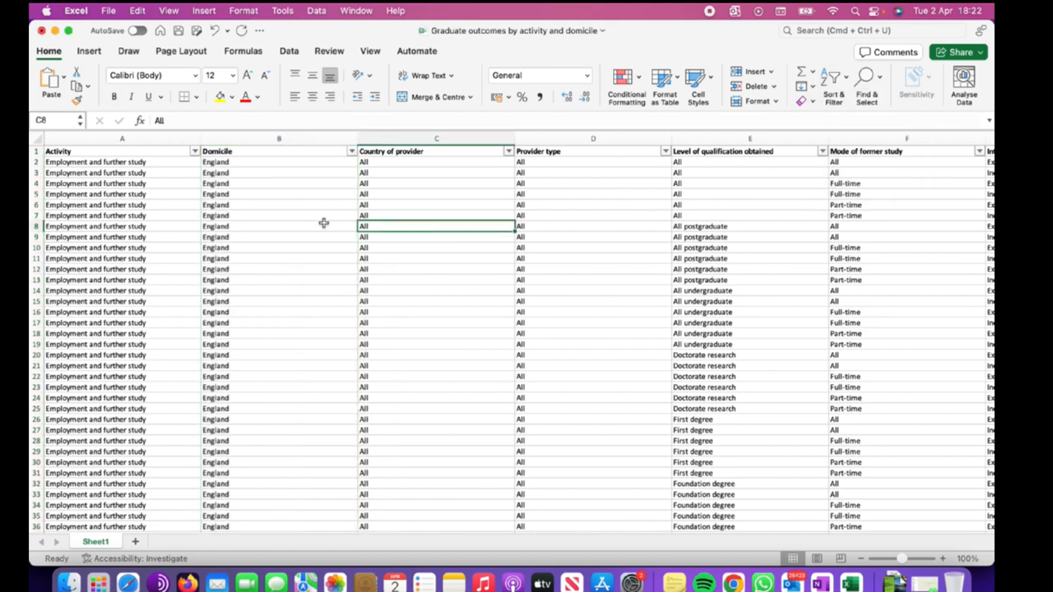
scroll(325, 226, down, 3)
scroll(327, 233, up, 3)
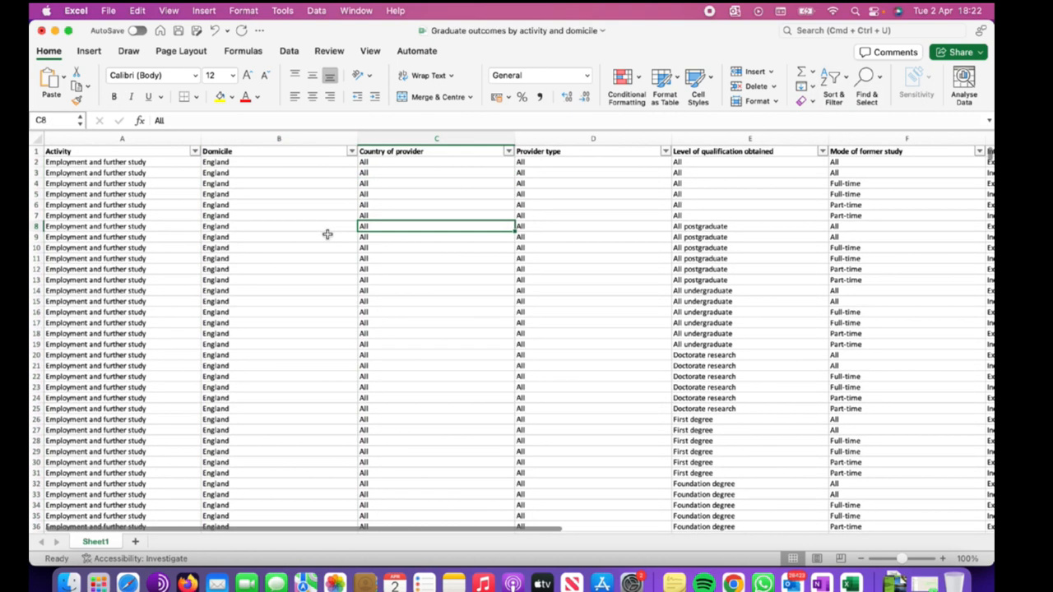
click(351, 152)
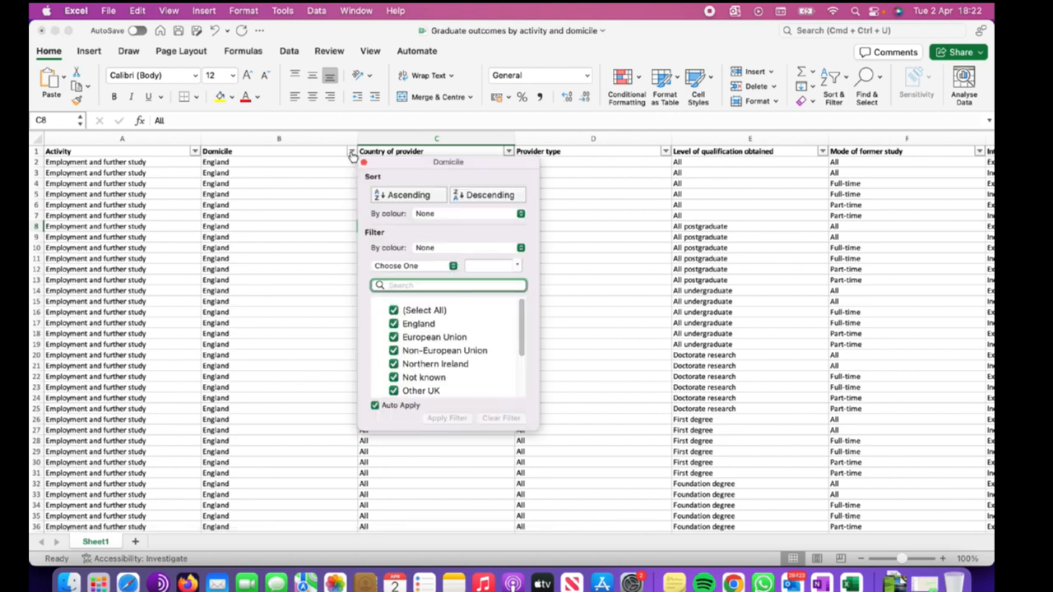
click(314, 226)
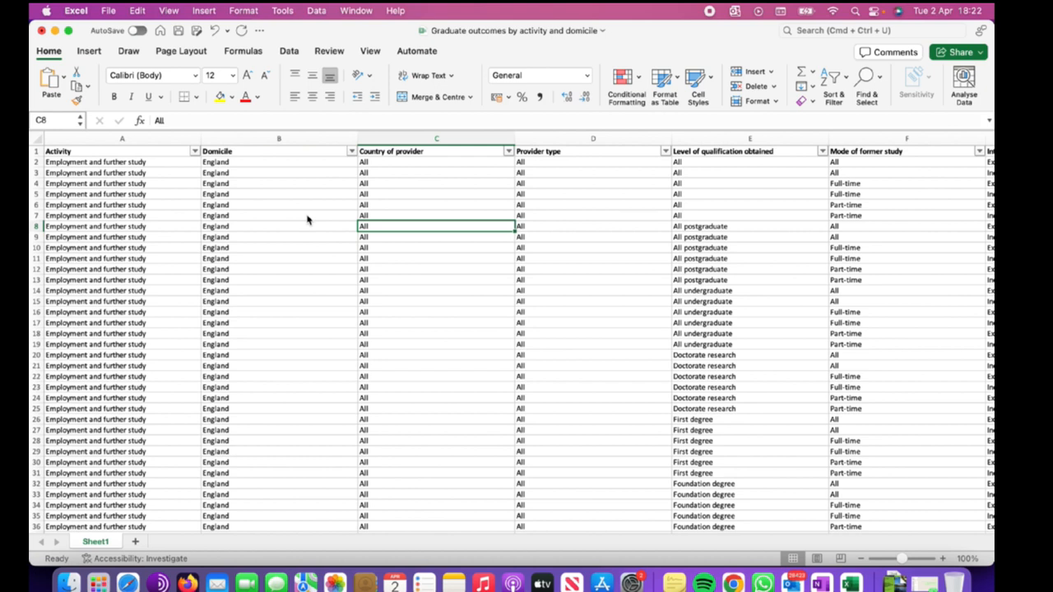
key(super+z)
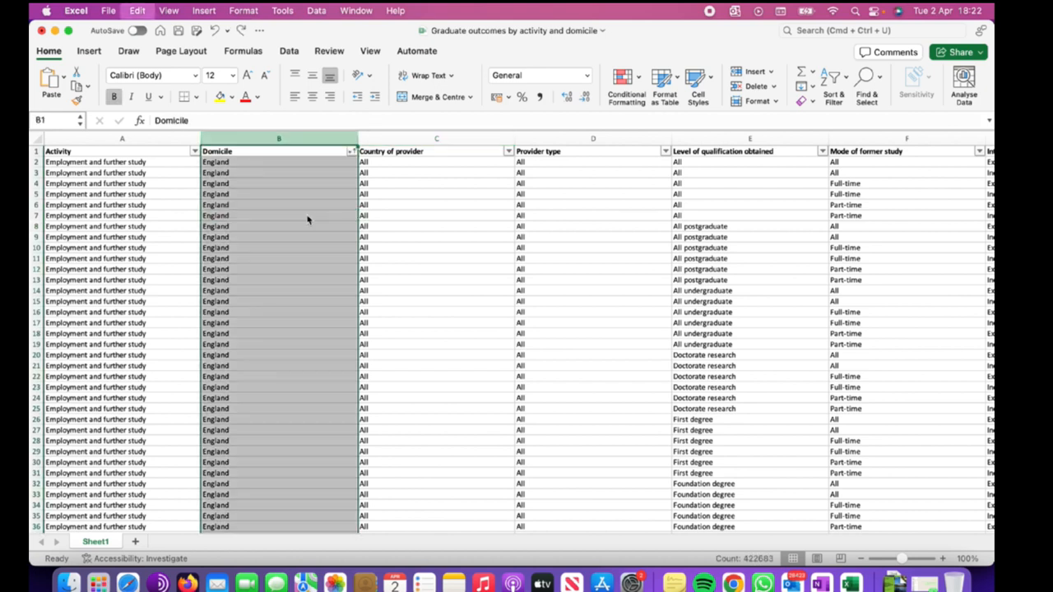
key(super+z)
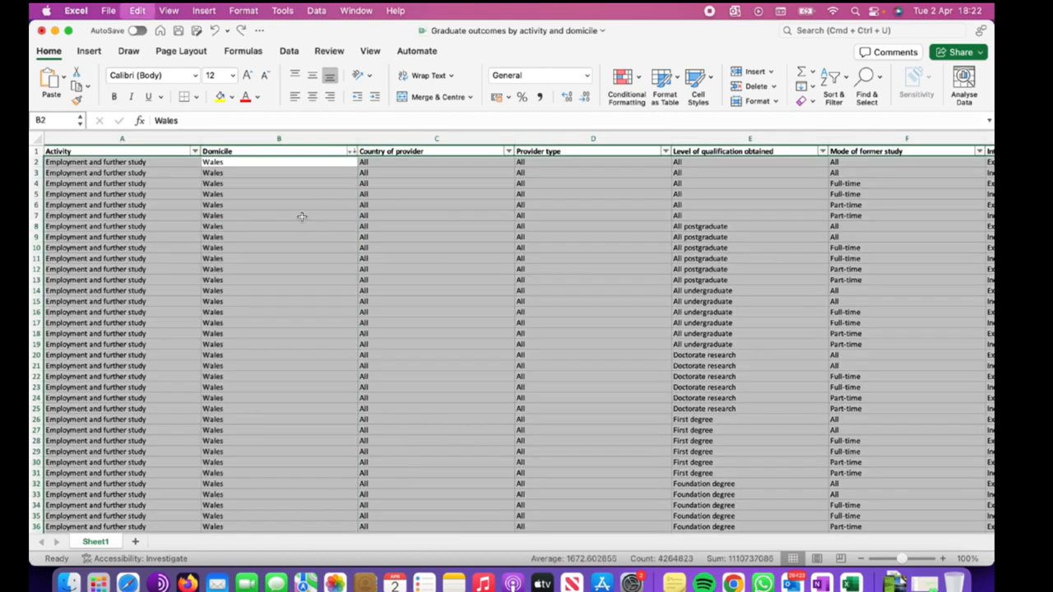
key(super+z)
click(302, 217)
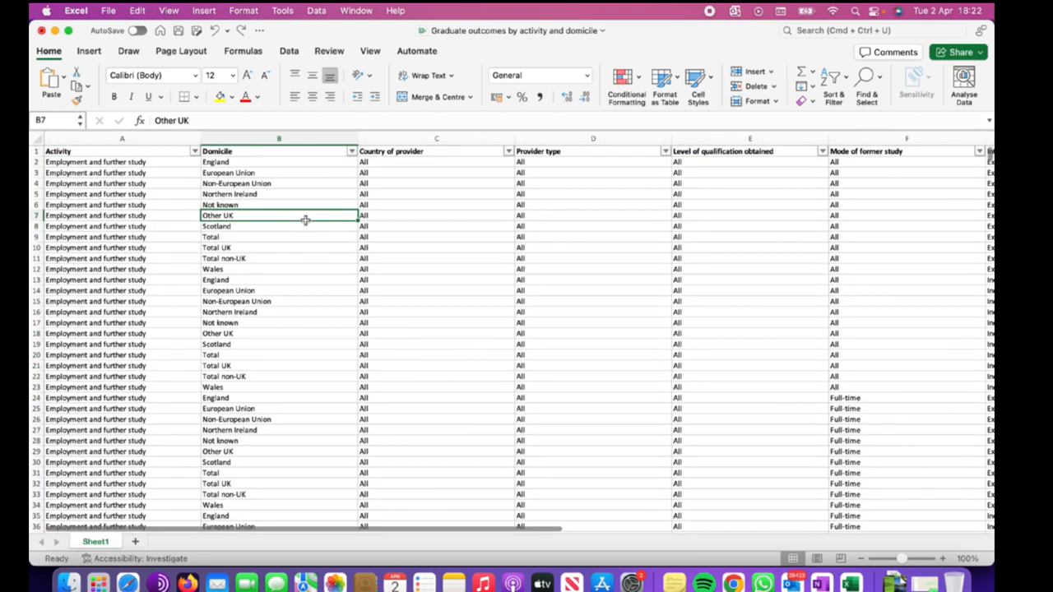
Select the whole sheet and sort it A to Z.
click(352, 152)
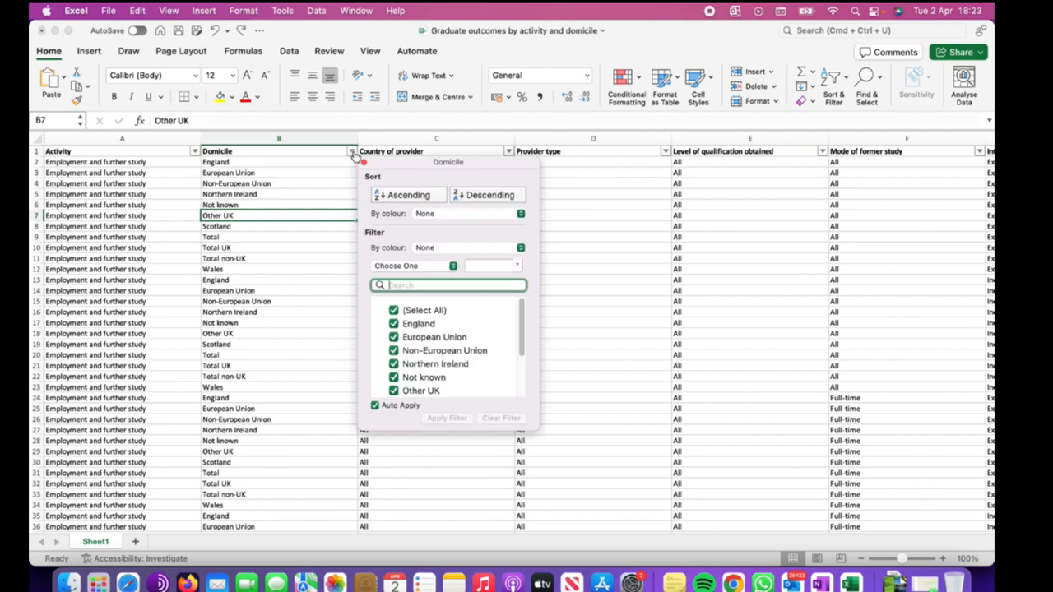
click(352, 153)
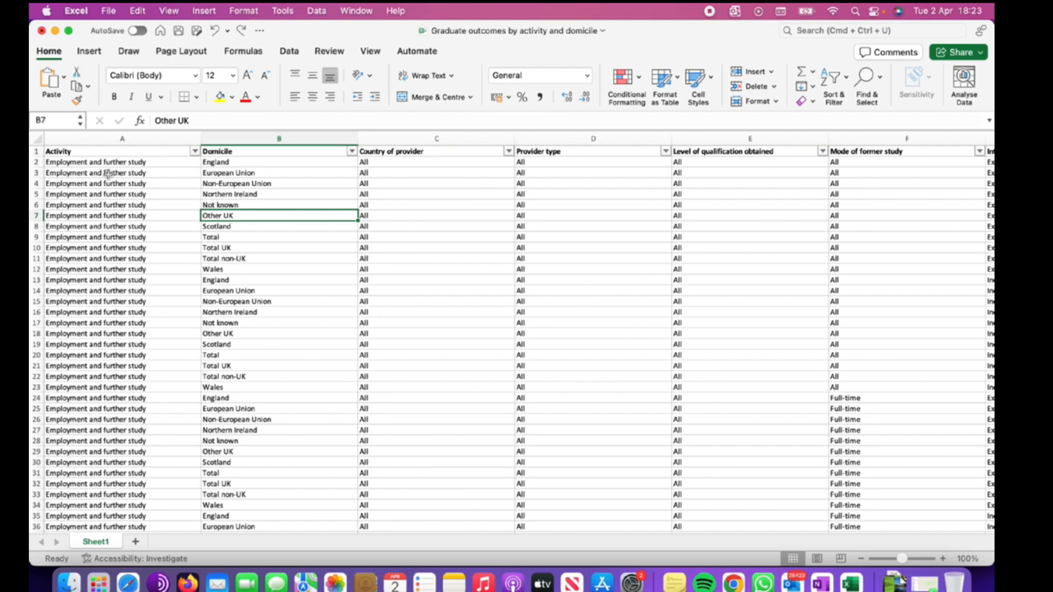
click(36, 138)
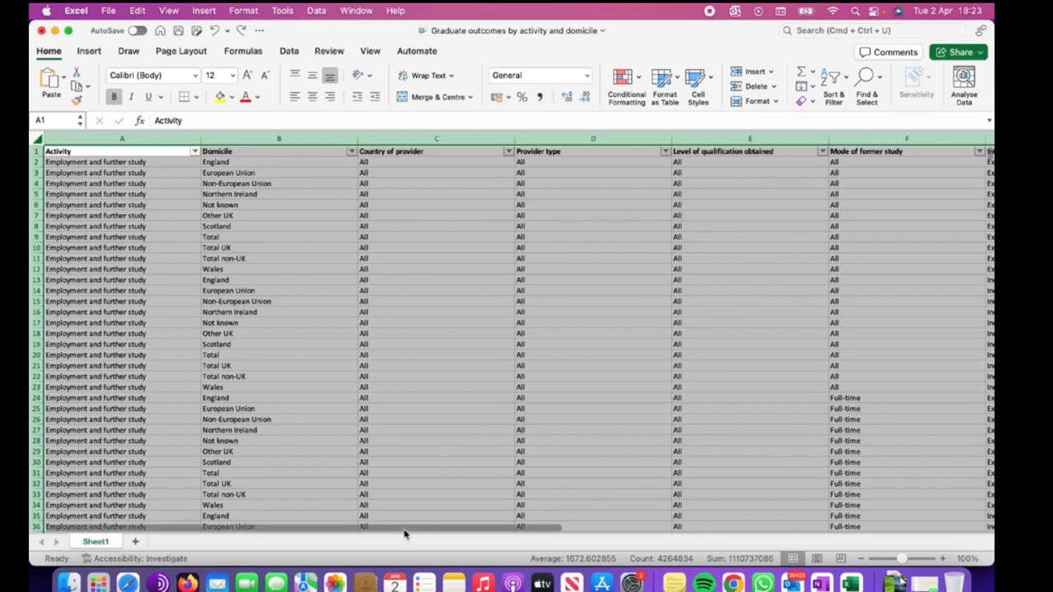
drag(404, 534, 376, 531)
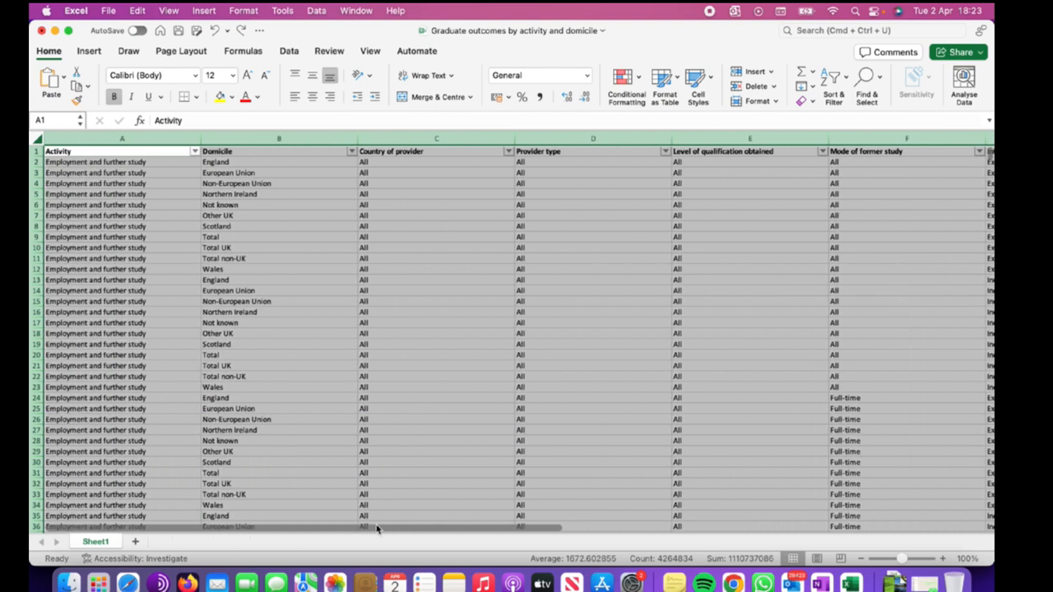
click(845, 88)
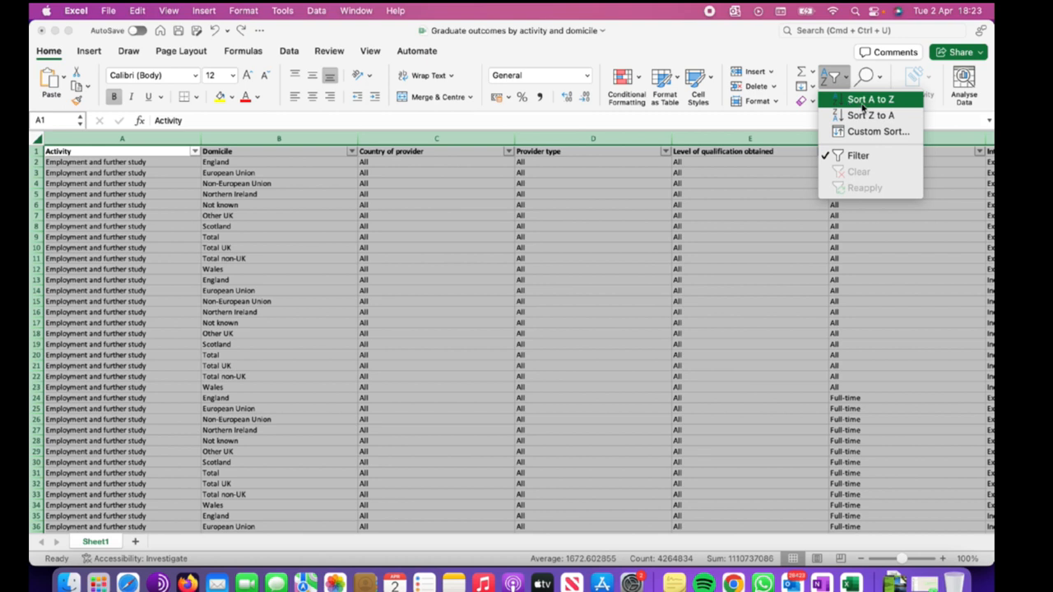
click(865, 100)
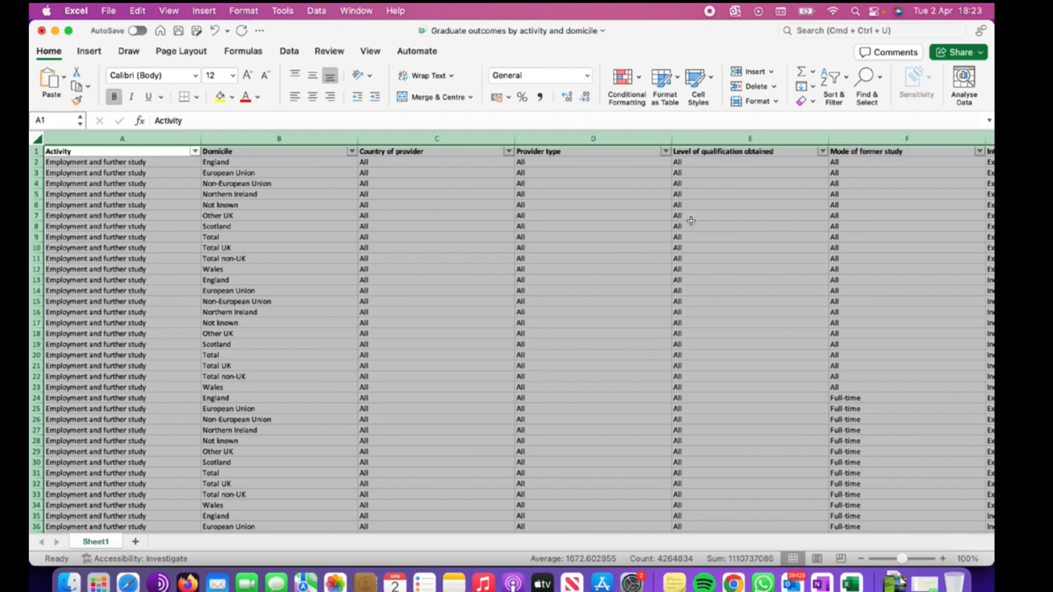
click(846, 91)
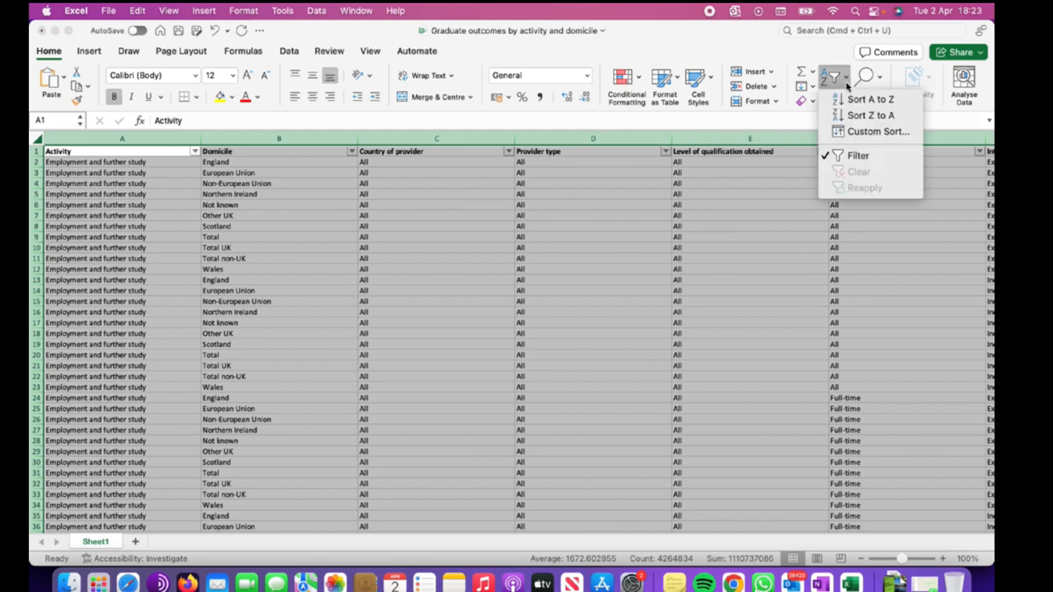
click(855, 104)
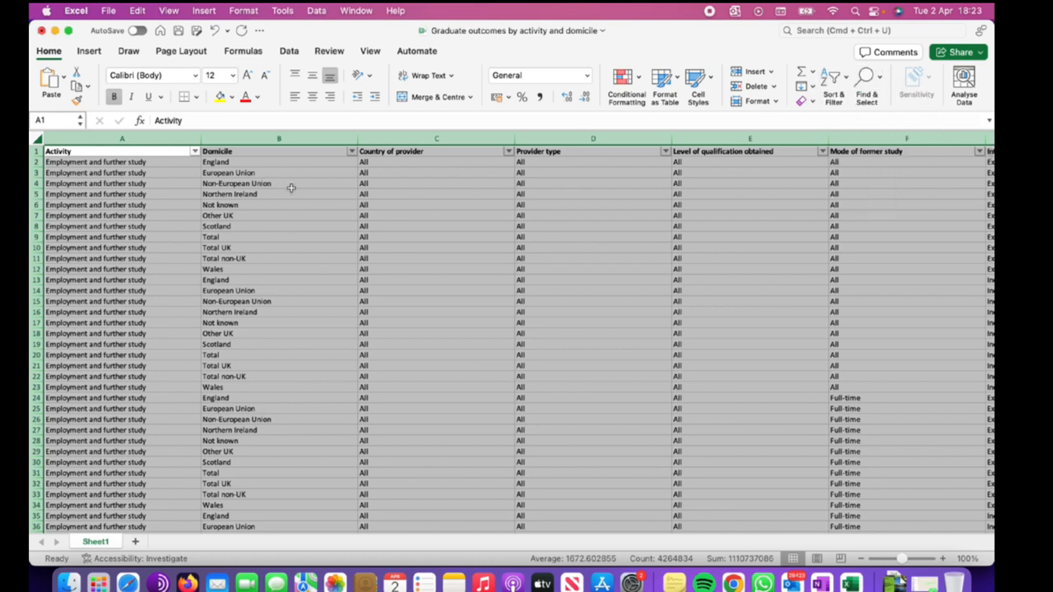
Select the data table from A1 down to its last row and sort it Z to A.
click(337, 184)
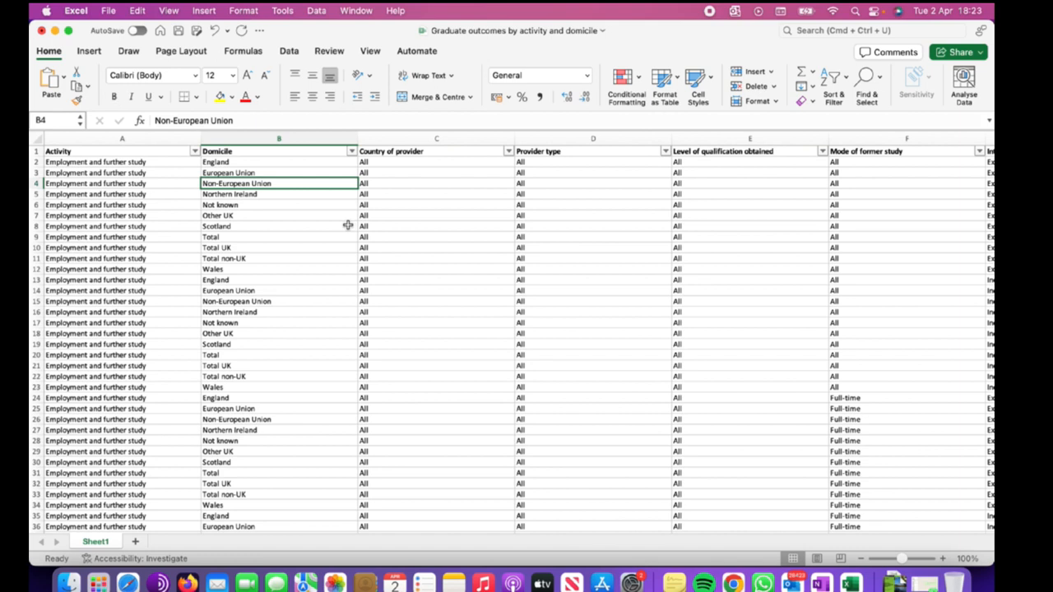
click(56, 151)
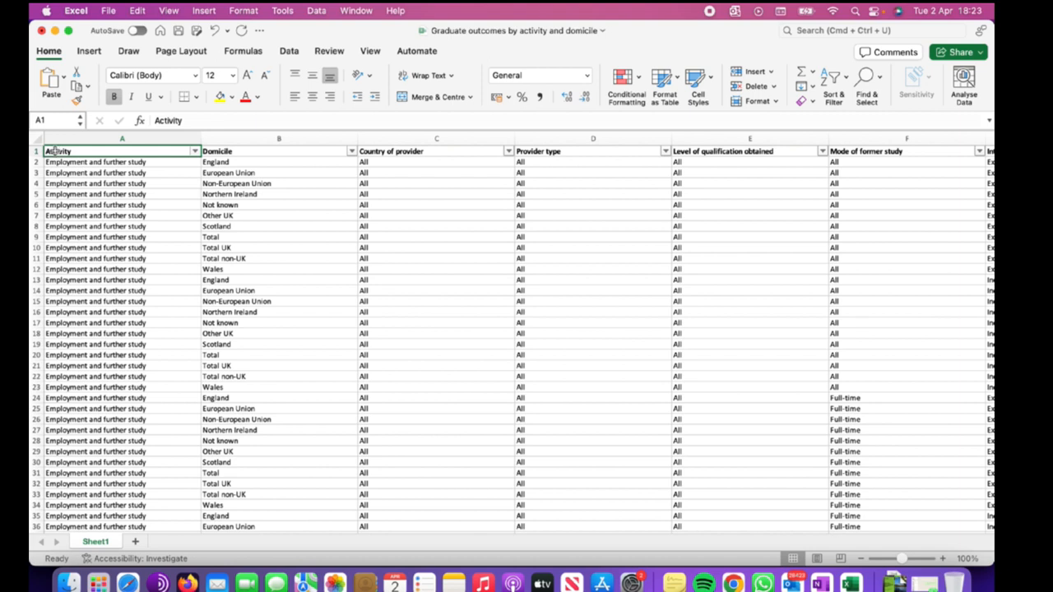
drag(51, 152, 746, 179)
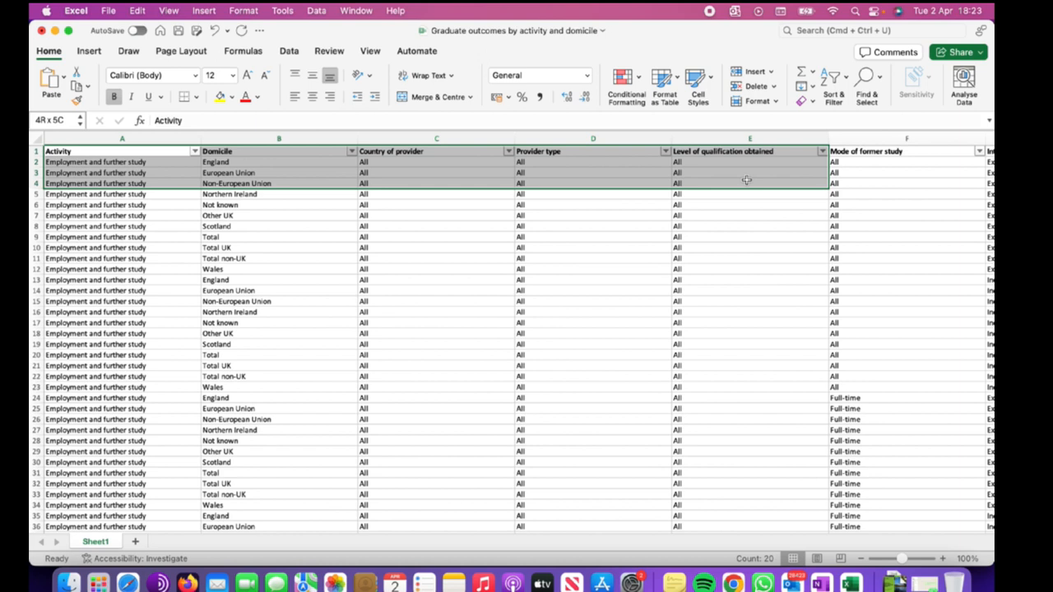
drag(746, 180, 962, 316)
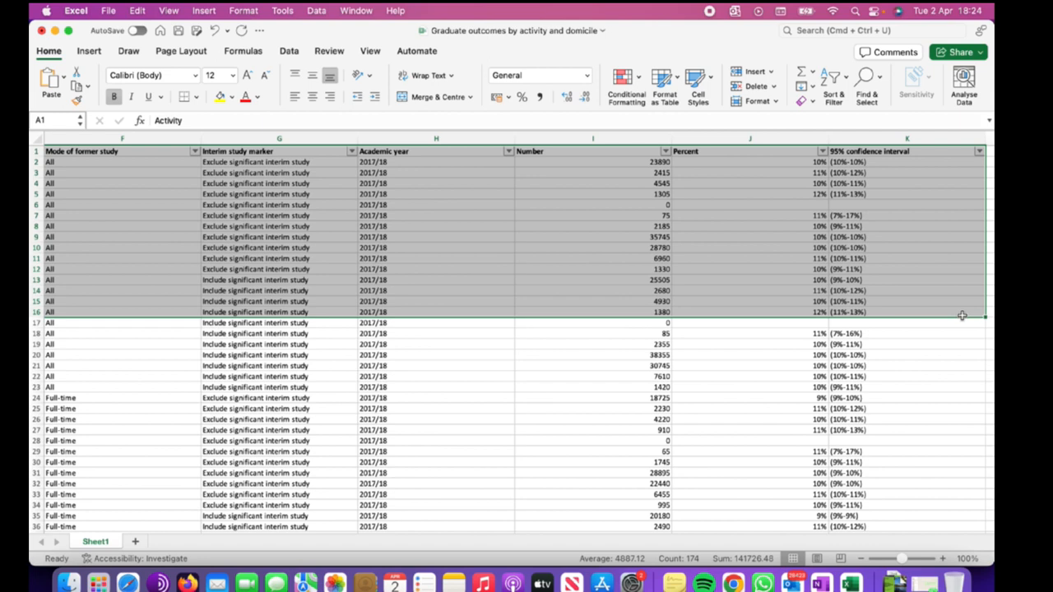
key(super+shift+Down)
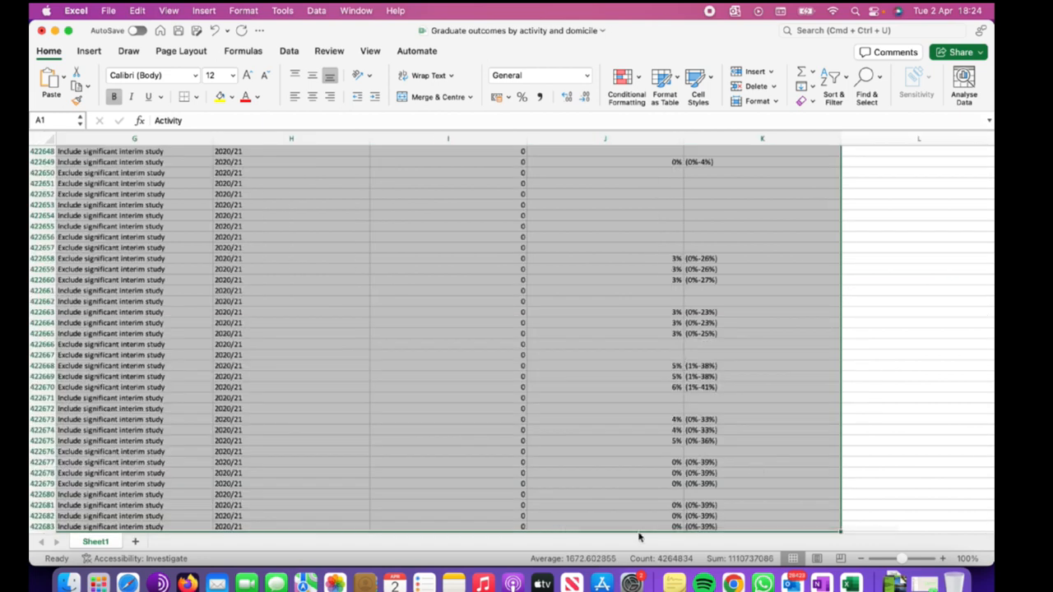
drag(644, 530, 148, 508)
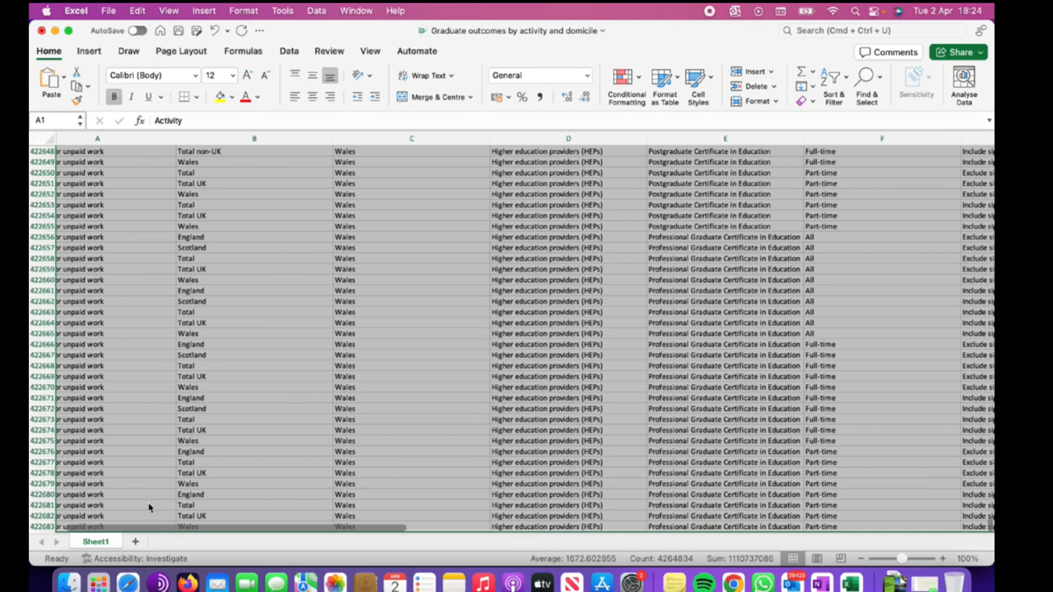
scroll(930, 373, down, 3)
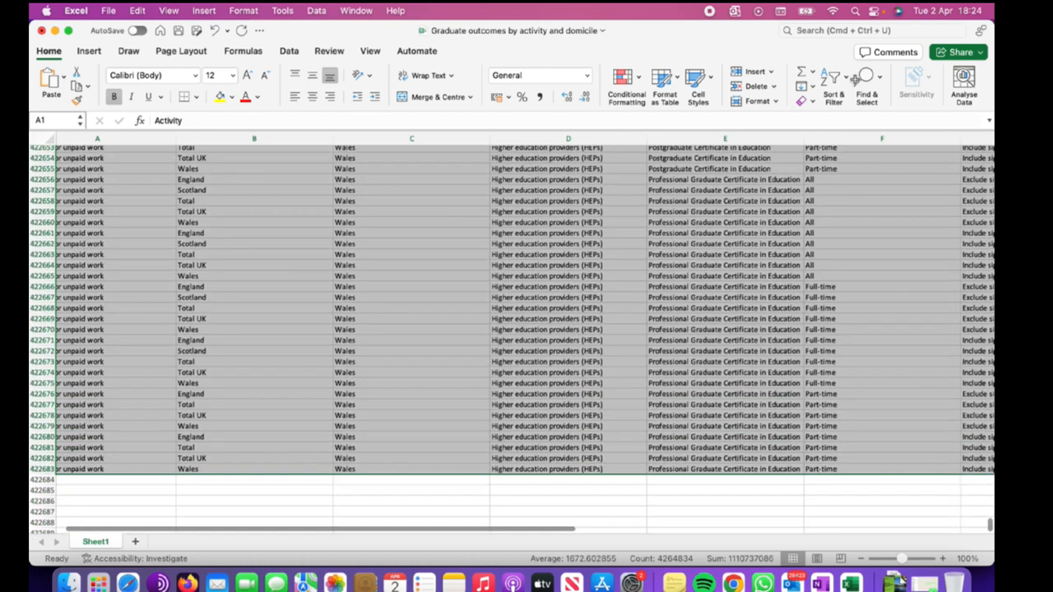
click(833, 78)
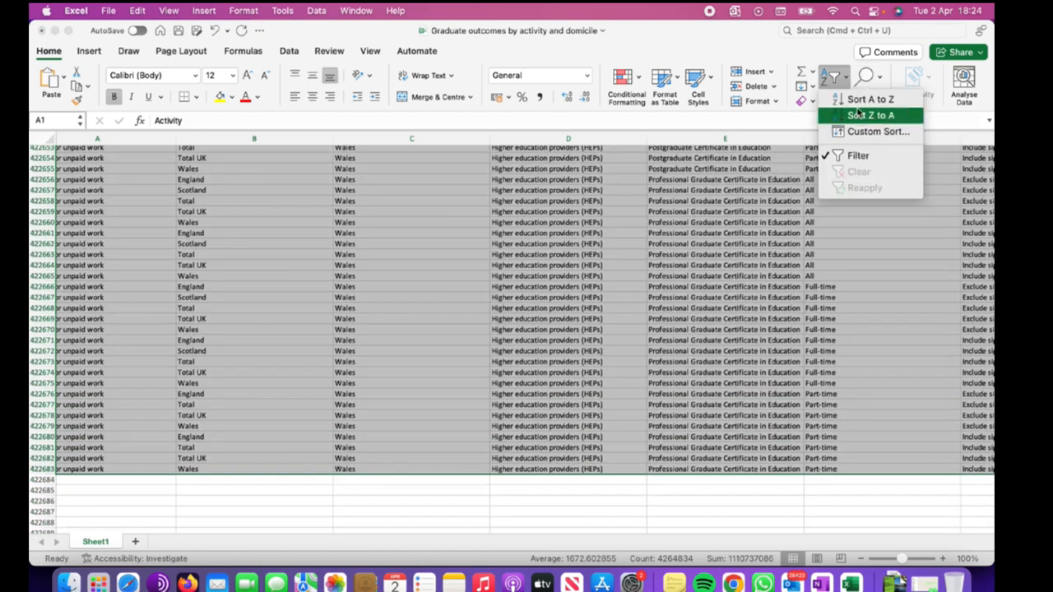
click(859, 101)
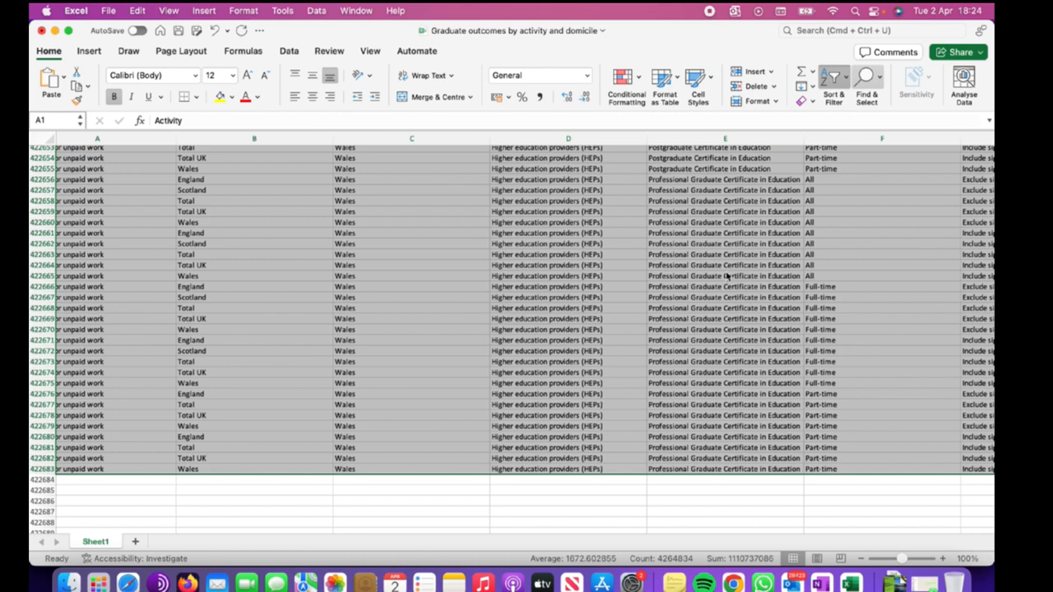
scroll(187, 223, down, 5)
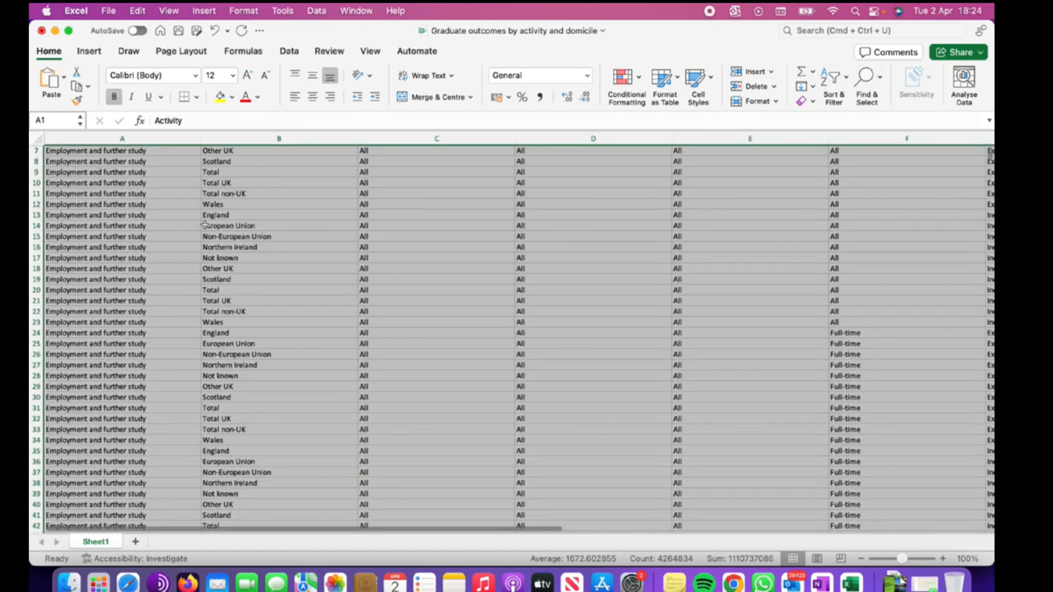
scroll(257, 241, up, 5)
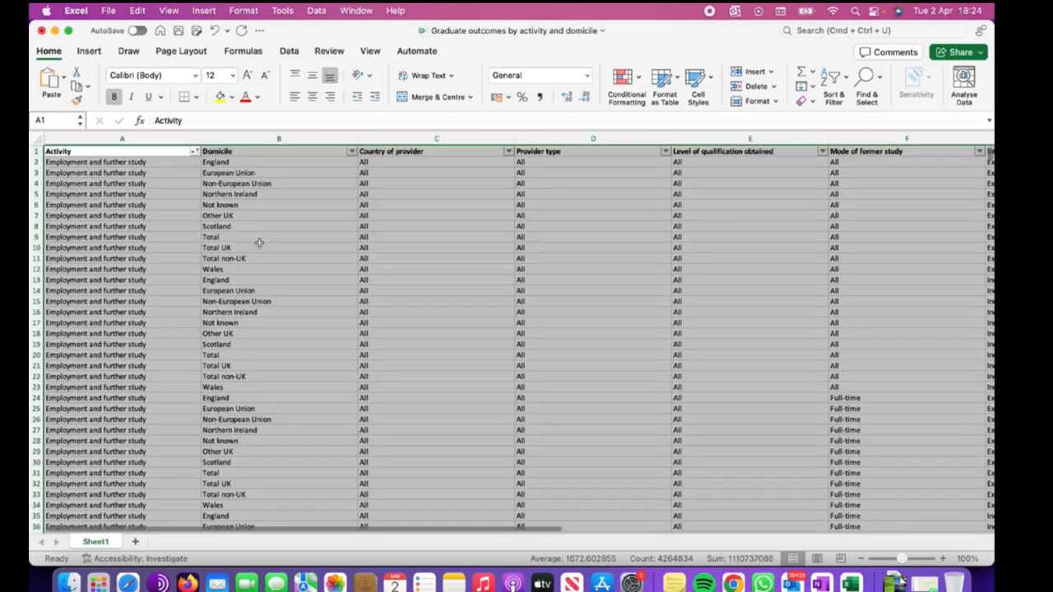
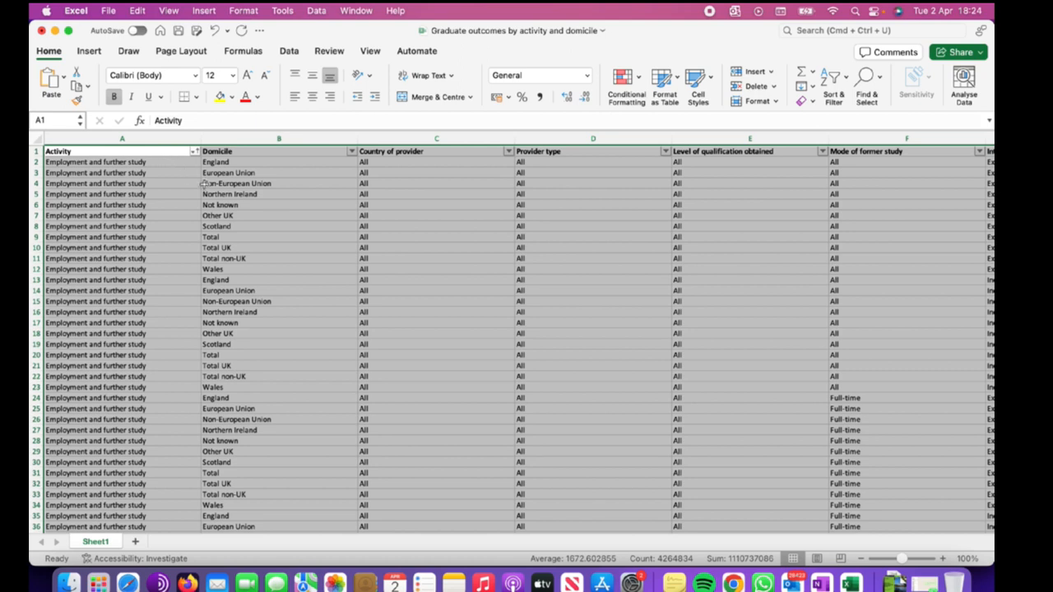
click(278, 195)
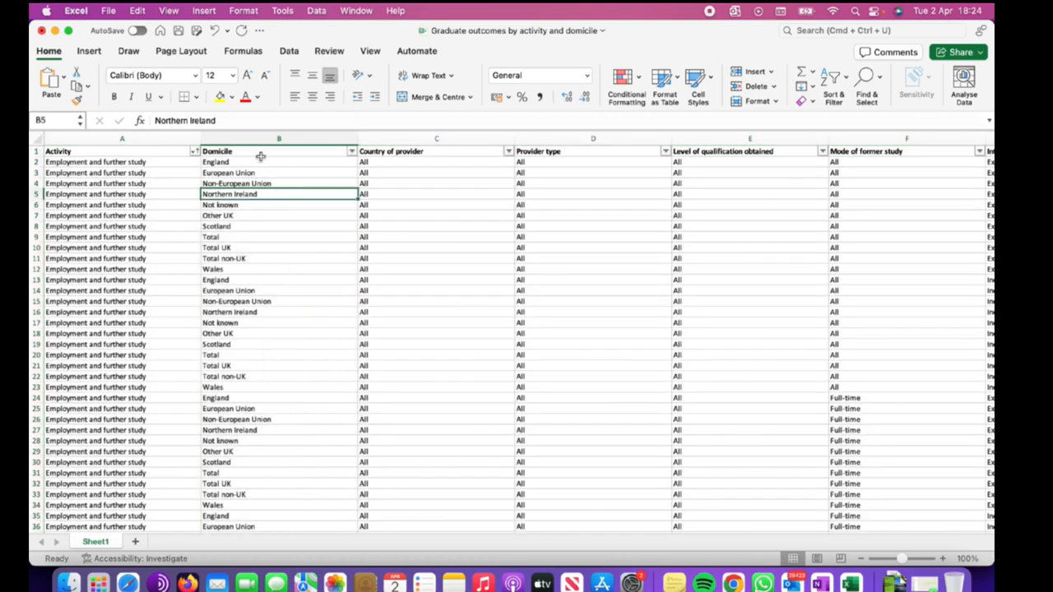
click(262, 235)
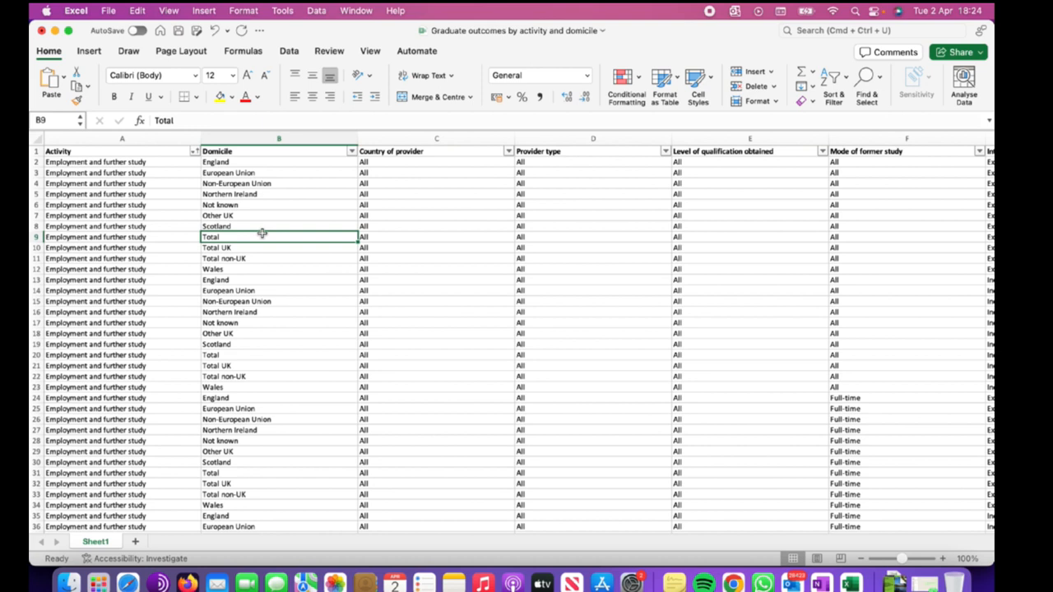
key(super+a)
click(271, 192)
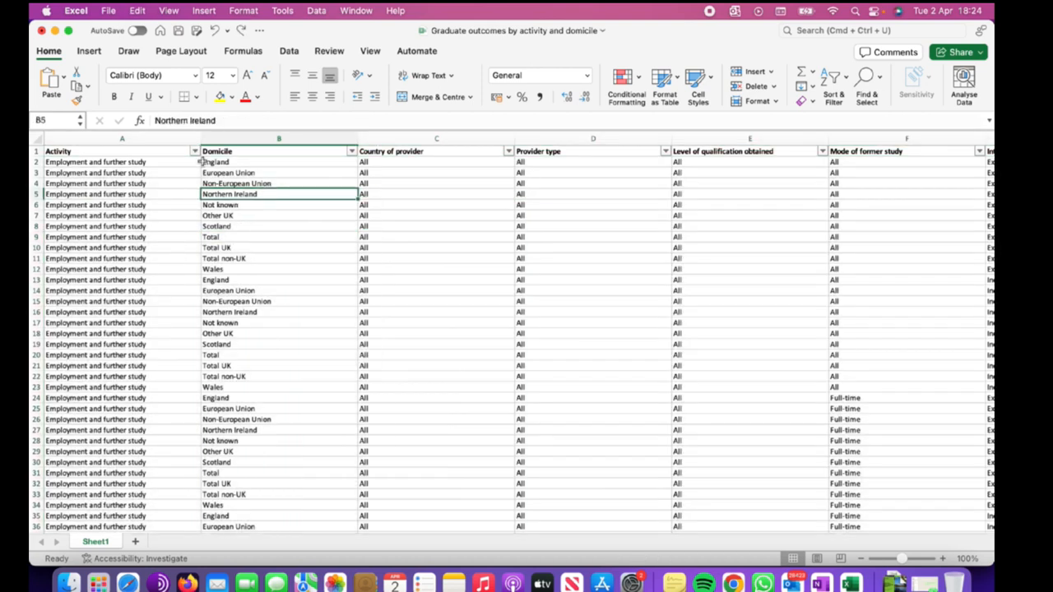
Try to sort A to Z with the header cells A1 to K1 selected together as a multiple selection.
click(172, 152)
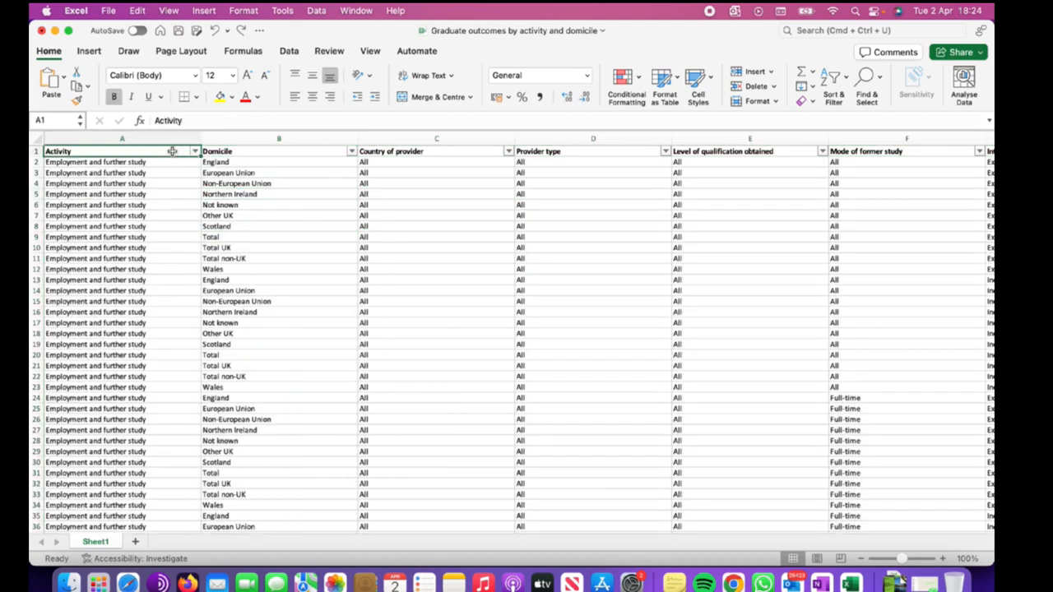
super+click(250, 152)
super+click(411, 151)
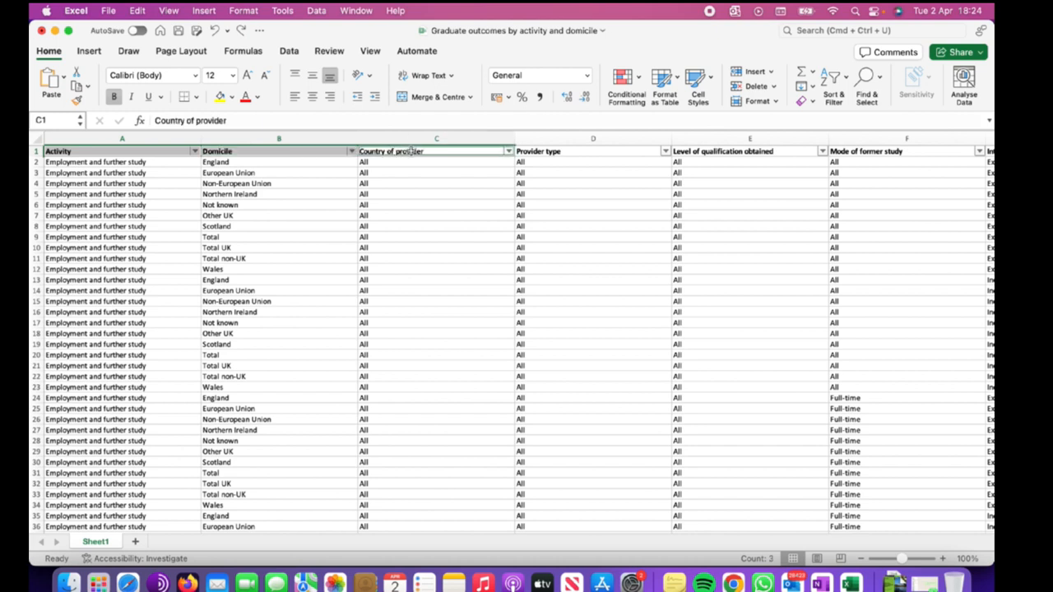
super+click(580, 152)
scroll(626, 224, right, 6)
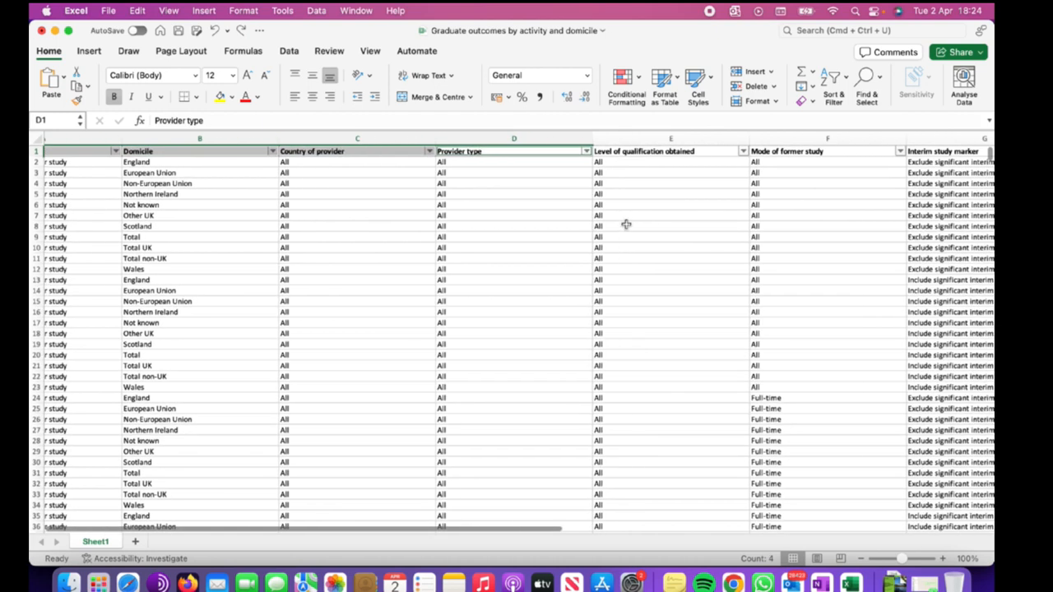
super+click(359, 151)
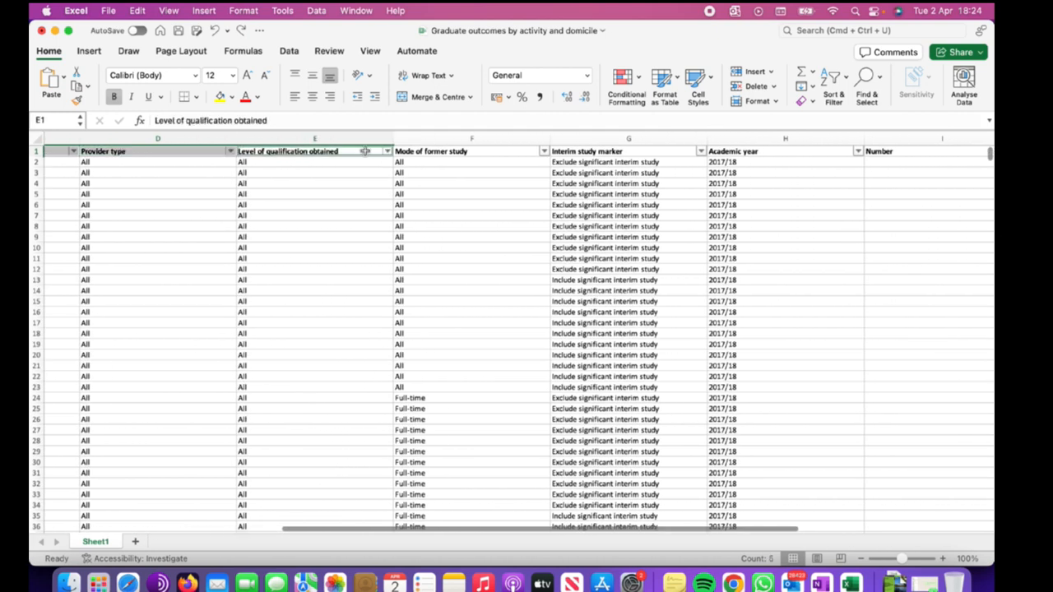
super+click(475, 150)
super+click(615, 151)
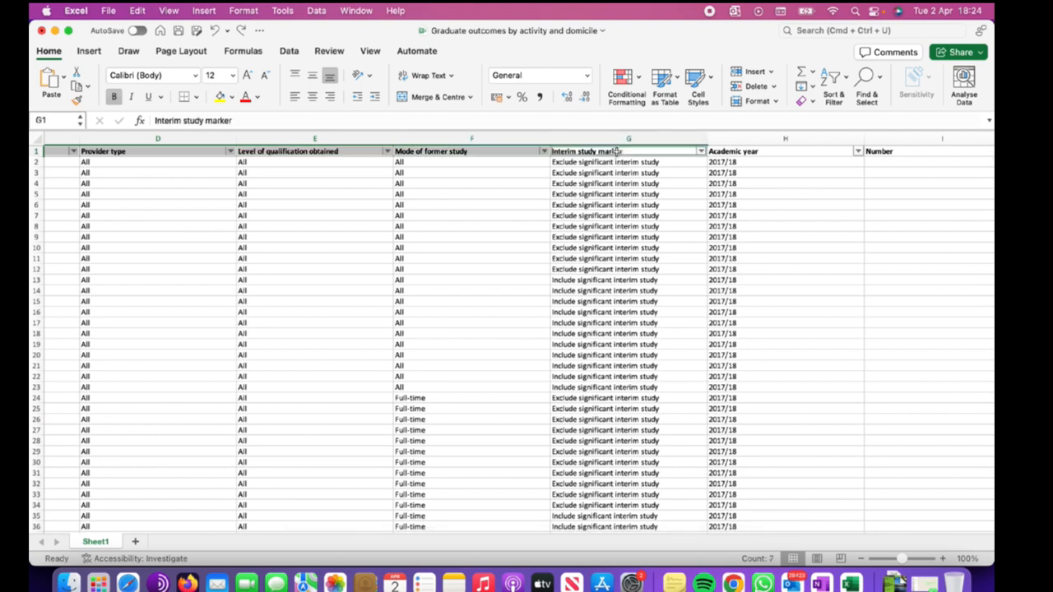
super+click(750, 151)
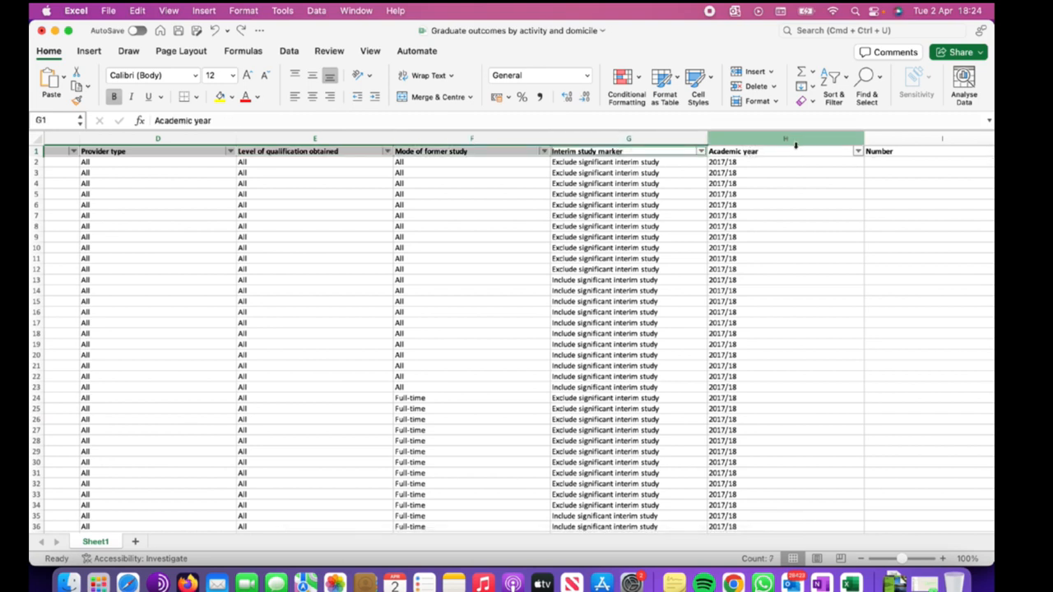
super+click(903, 154)
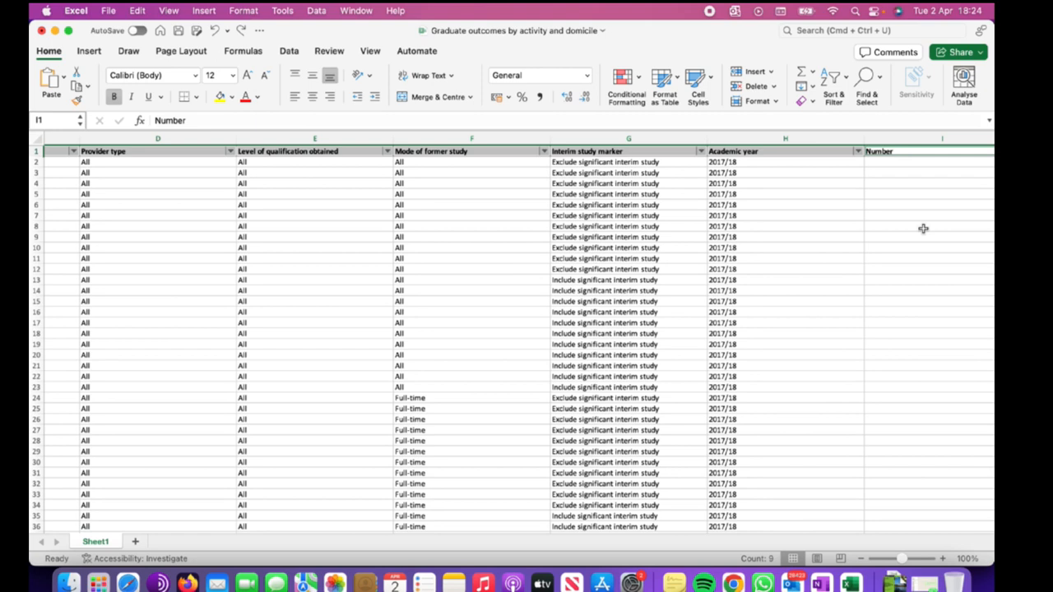
scroll(922, 229, right, 3)
scroll(923, 229, right, 3)
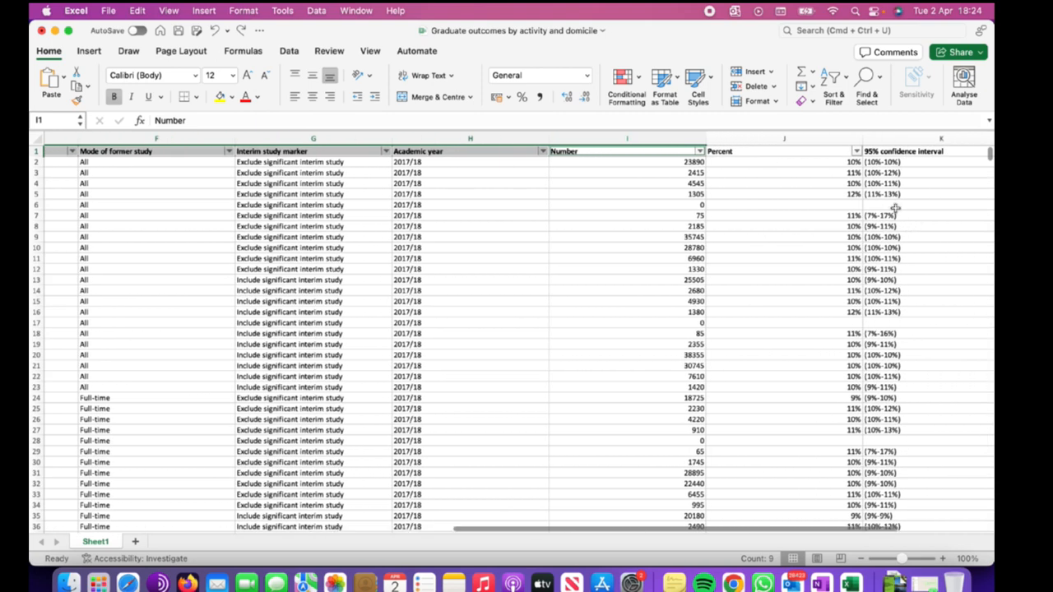
super+click(794, 151)
super+click(927, 151)
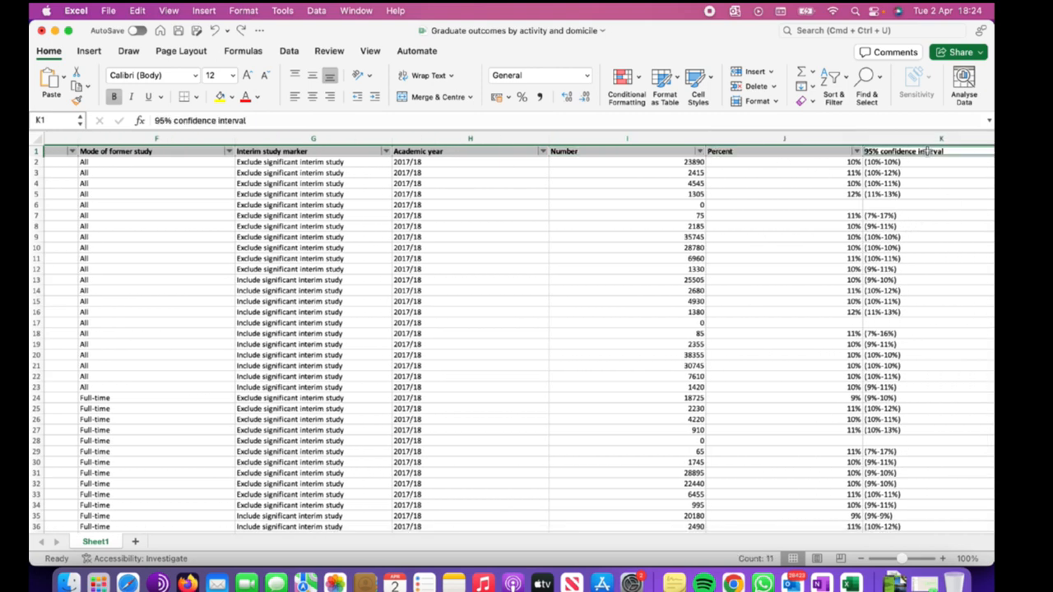
scroll(950, 212, right, 5)
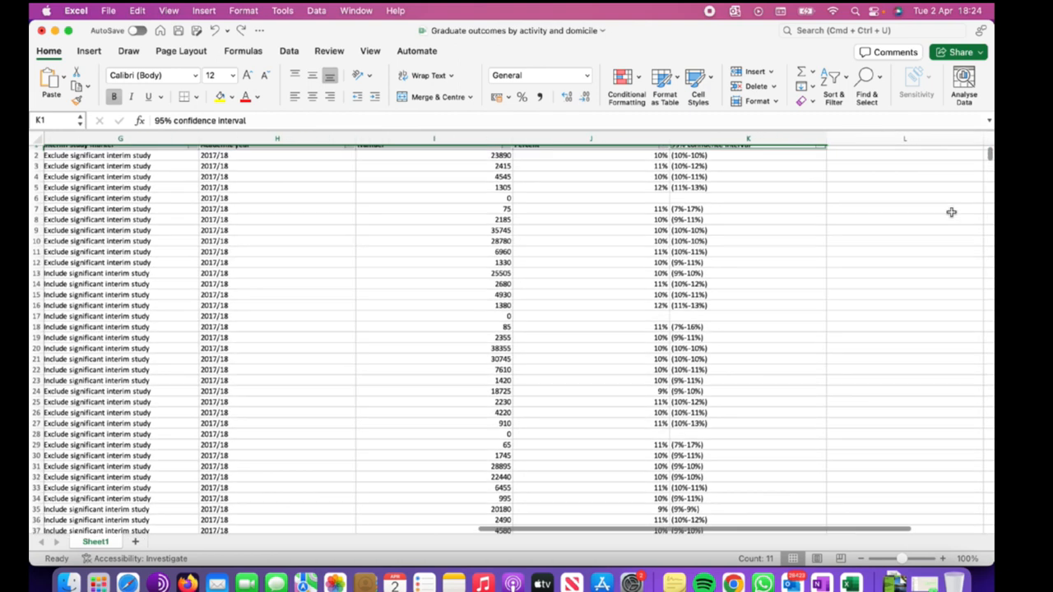
scroll(950, 212, left, 15)
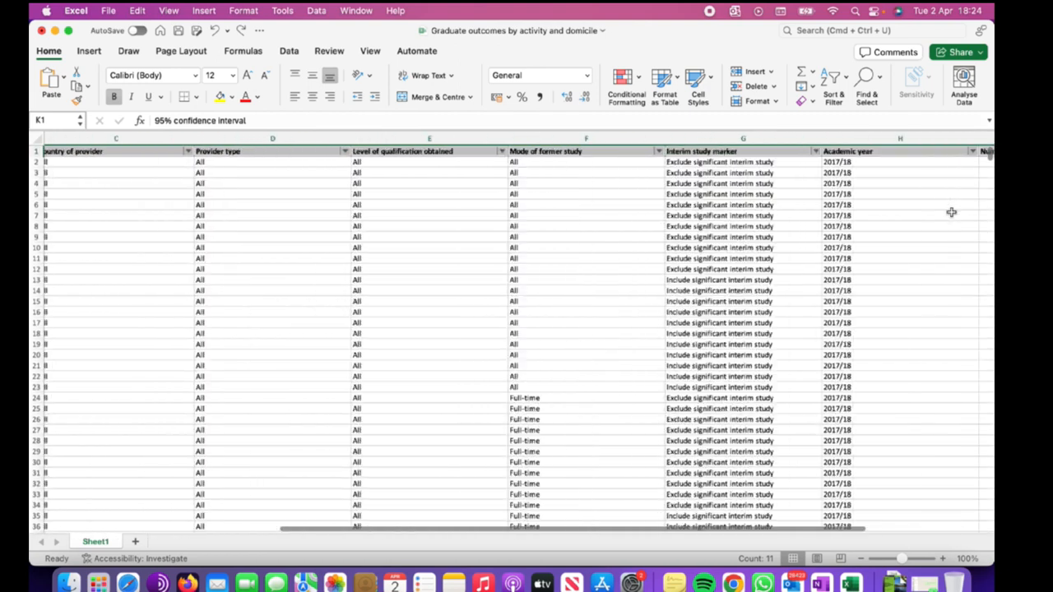
click(836, 89)
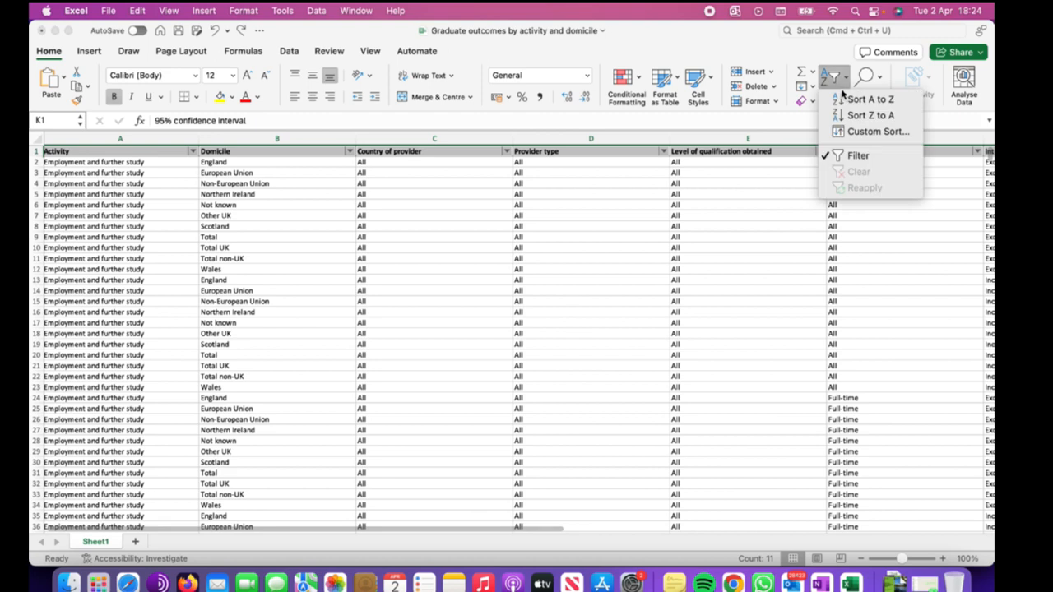
click(863, 100)
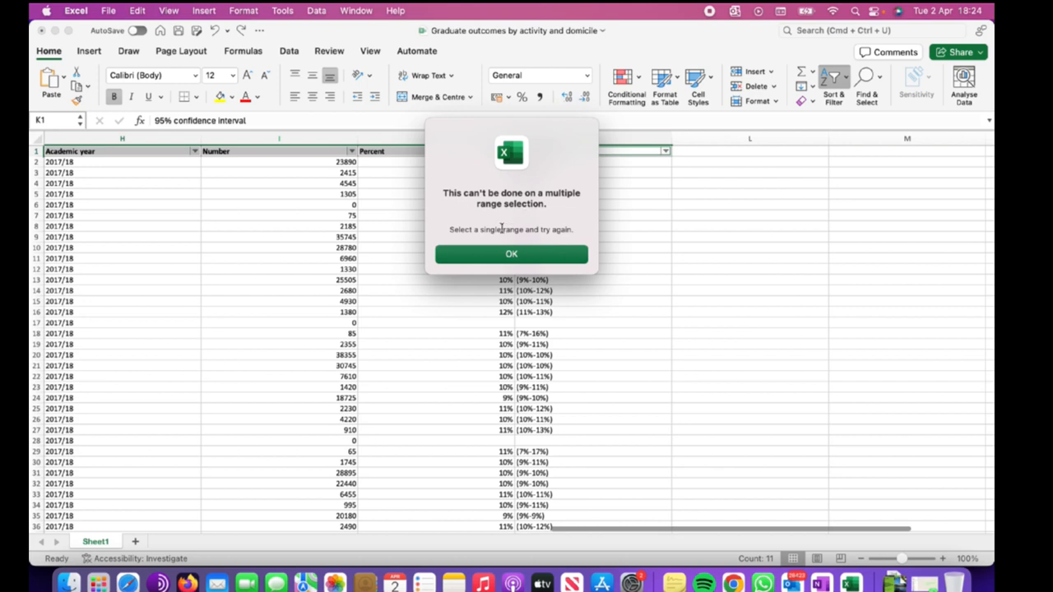
click(537, 258)
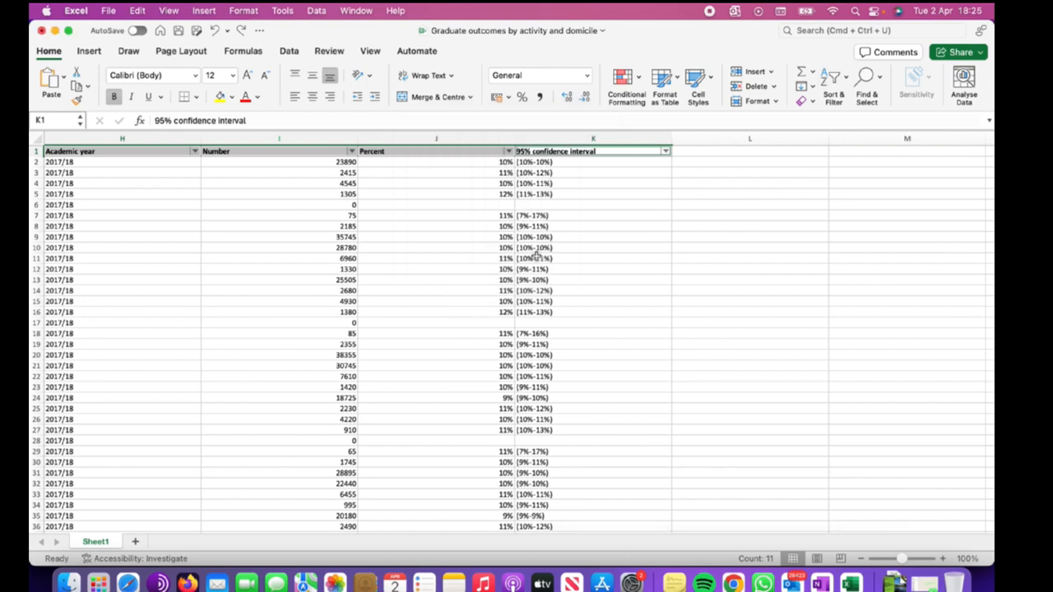
Select column A and sort it A to Z, continuing with the current selection only.
scroll(601, 328, left, 10)
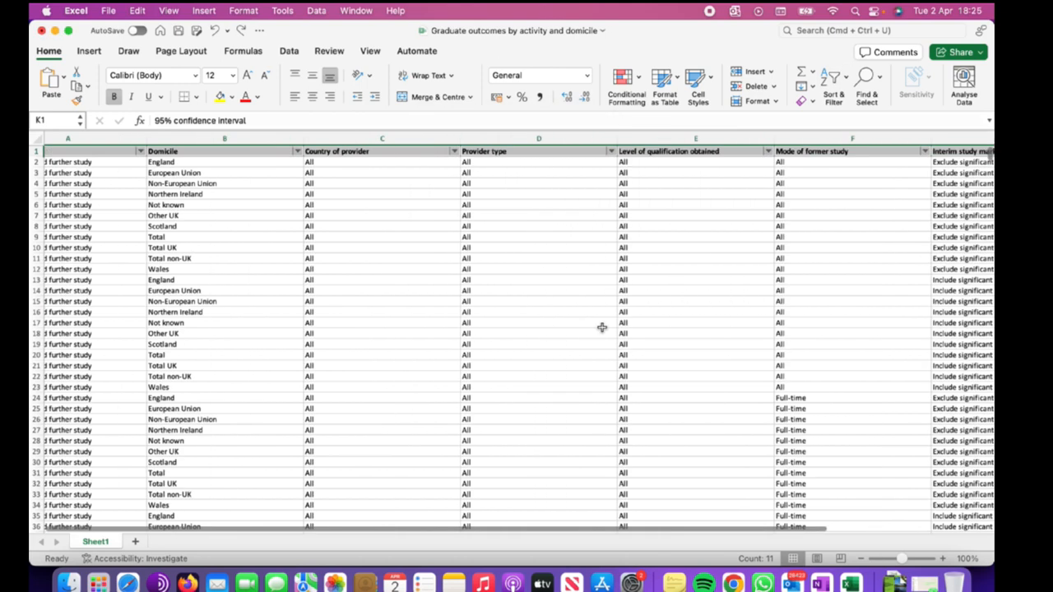
click(320, 225)
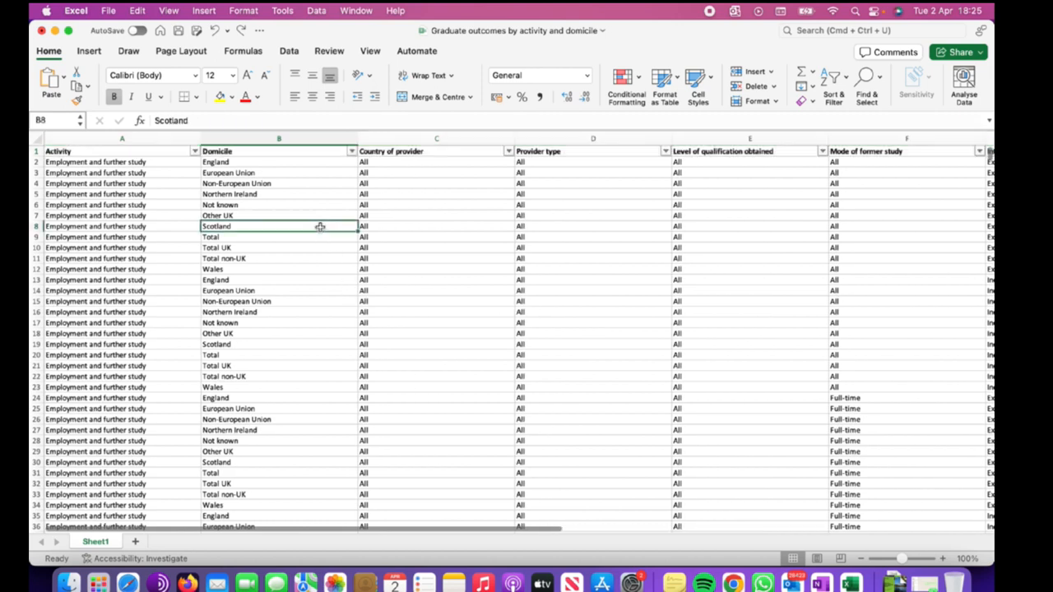
click(179, 138)
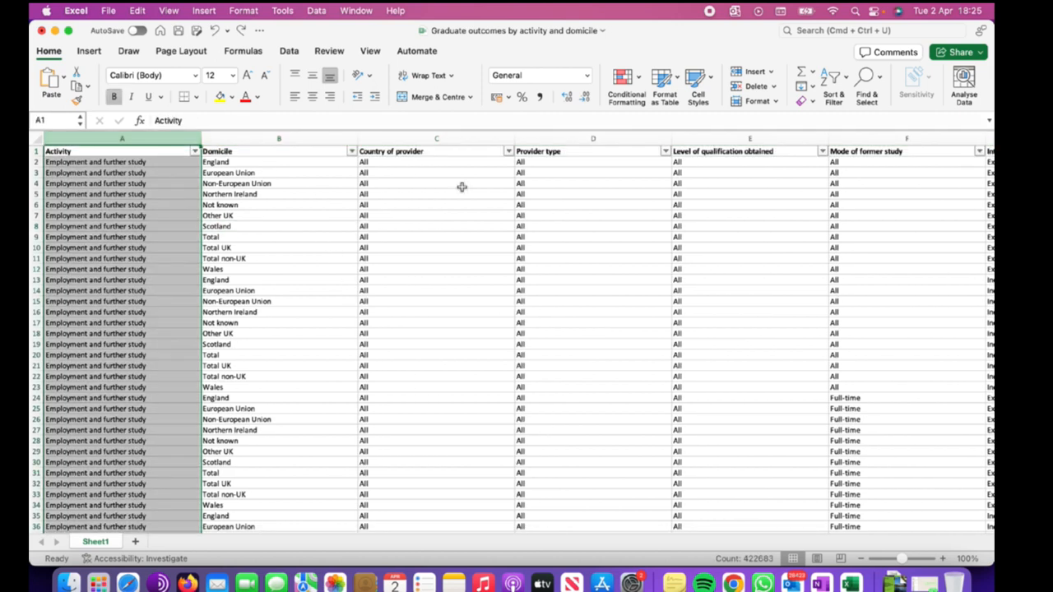
click(852, 91)
click(855, 102)
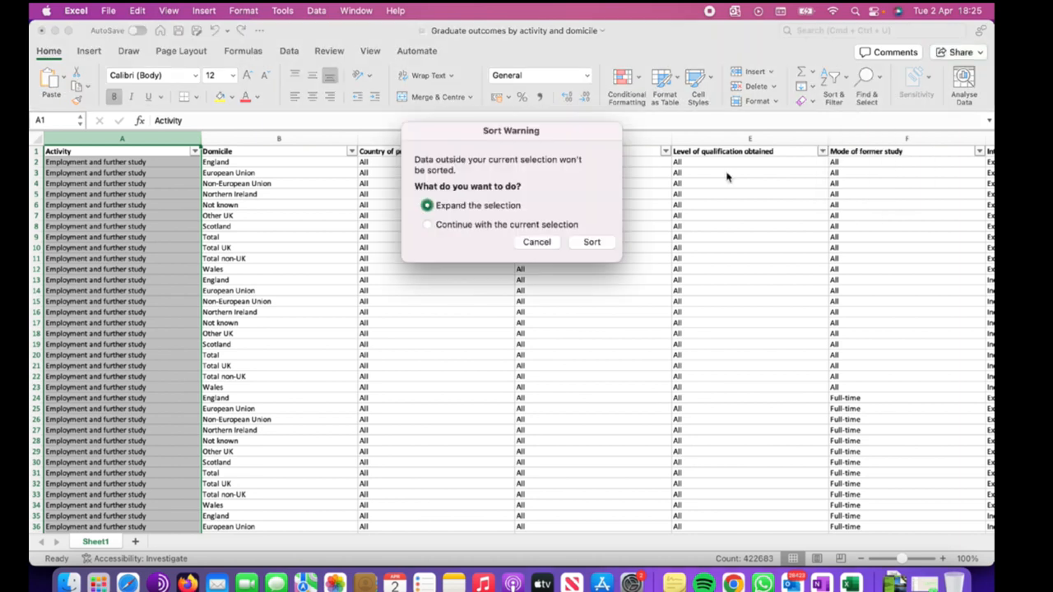
click(427, 225)
click(594, 245)
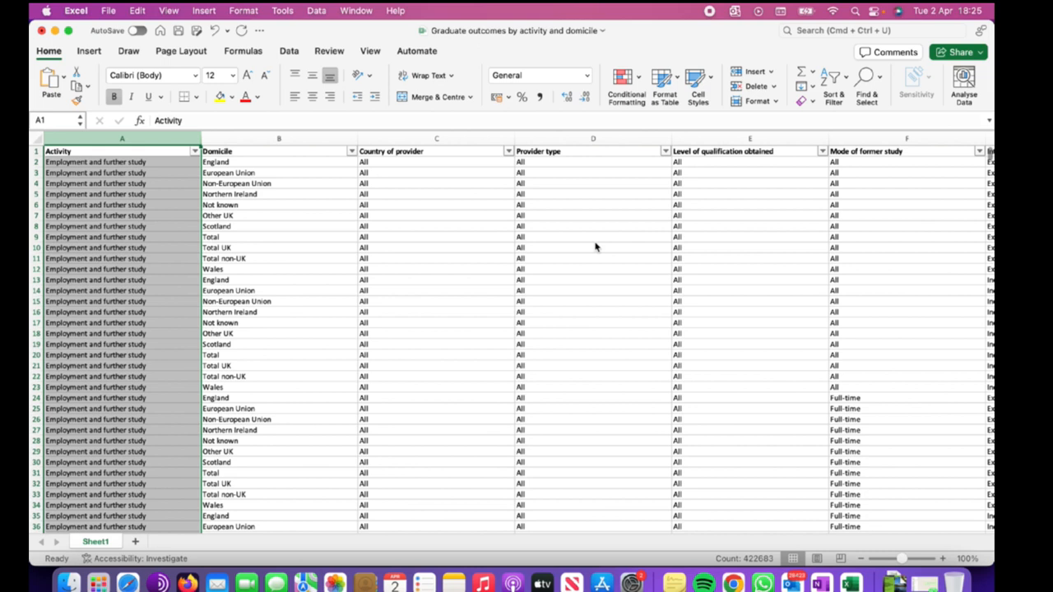
Select the Domicile column and sort it A to Z, continuing with the current selection only.
scroll(176, 317, down, 3)
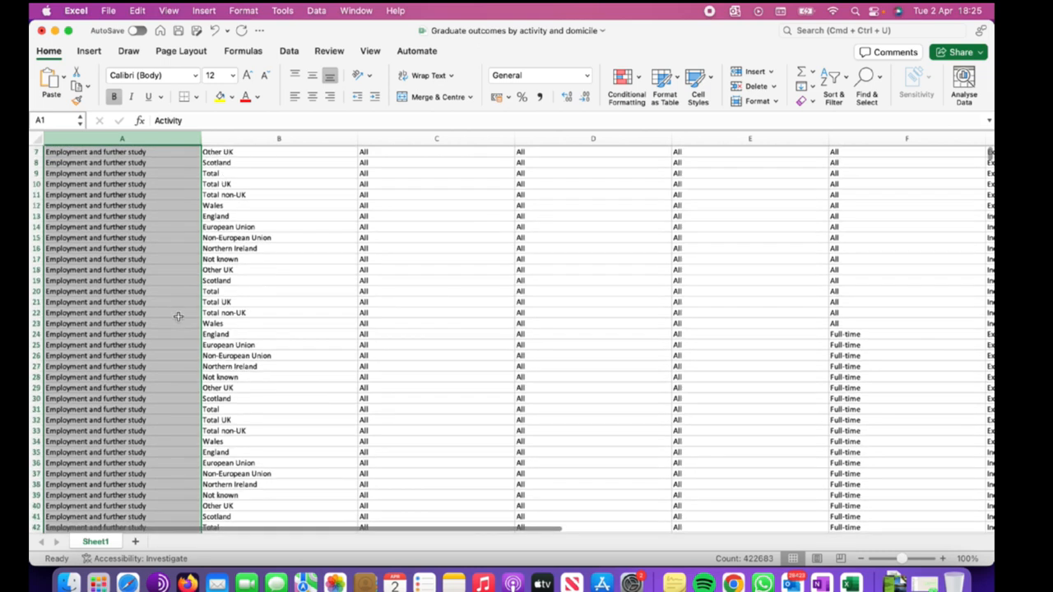
scroll(176, 317, up, 3)
scroll(255, 258, down, 1)
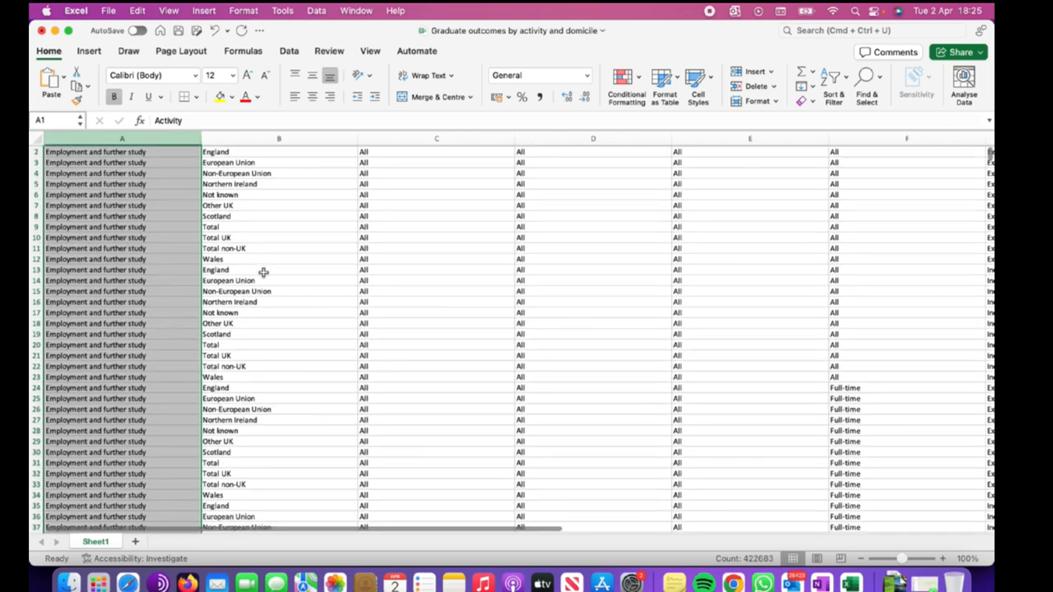
scroll(261, 276, up, 1)
click(295, 203)
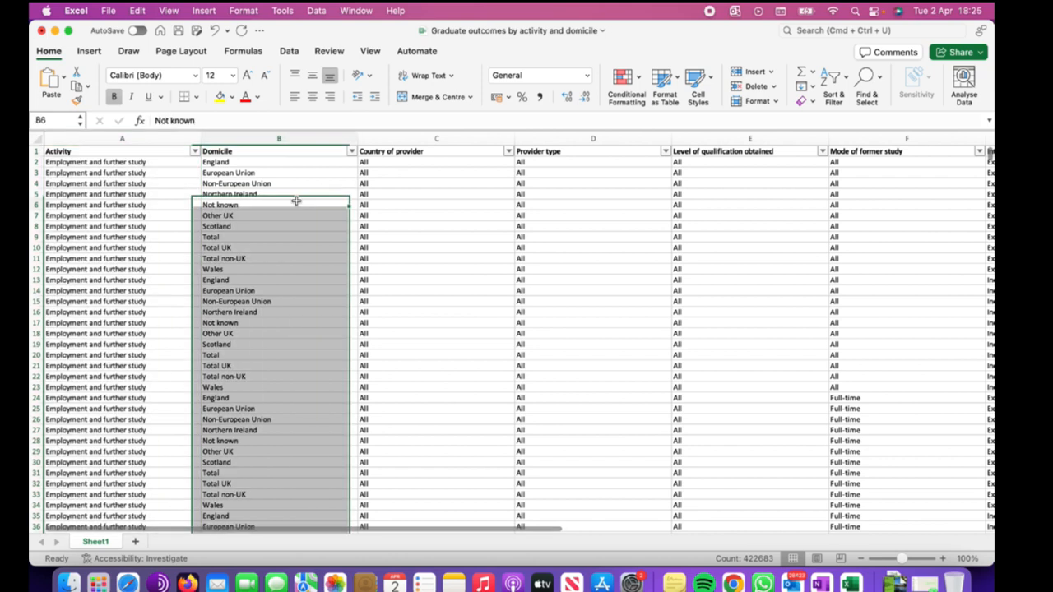
click(296, 181)
click(328, 151)
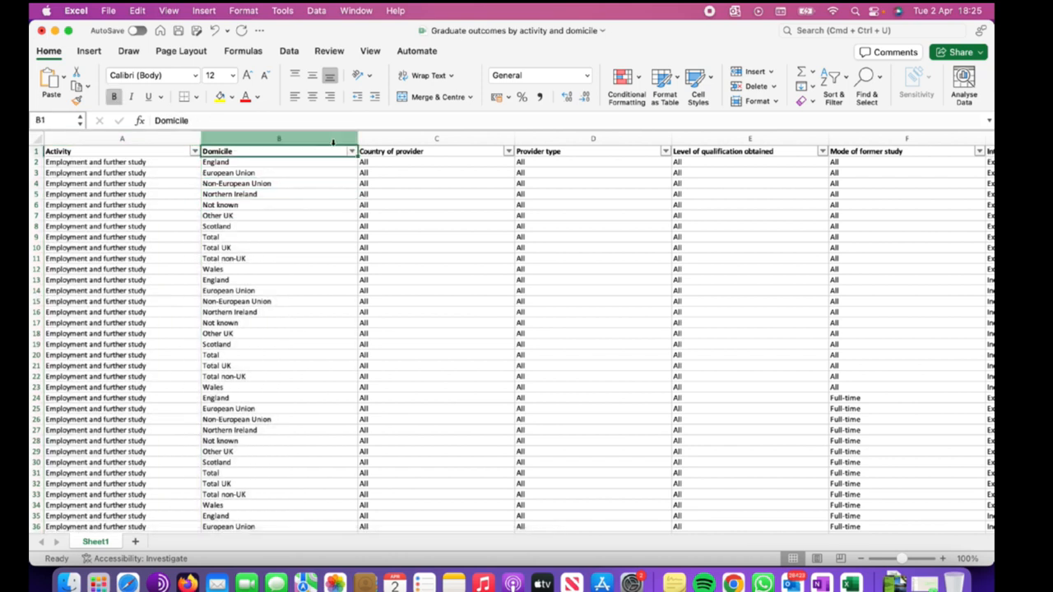
key(super+shift+Down)
click(833, 80)
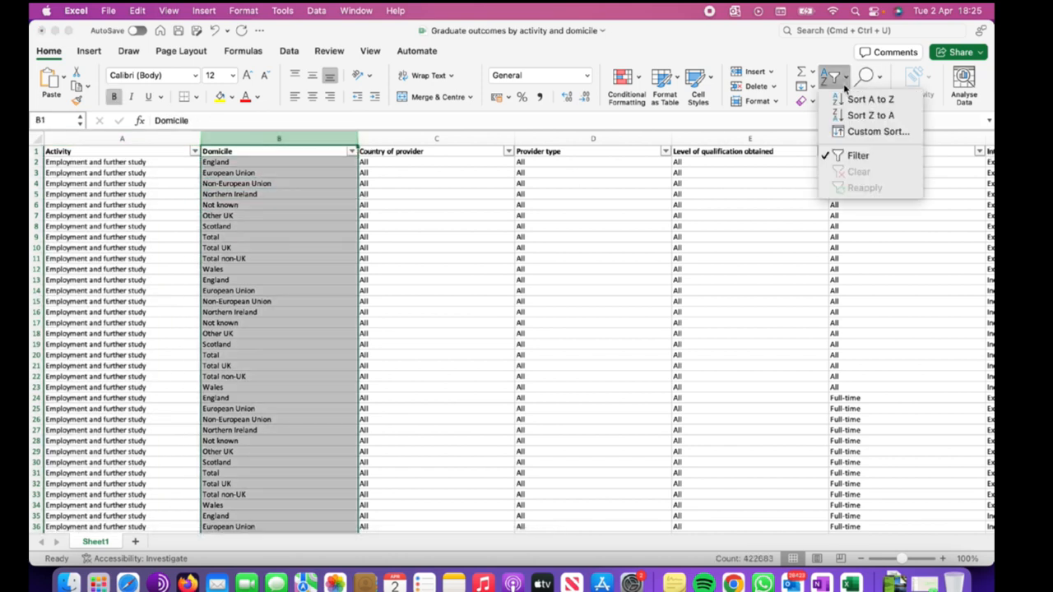
click(874, 99)
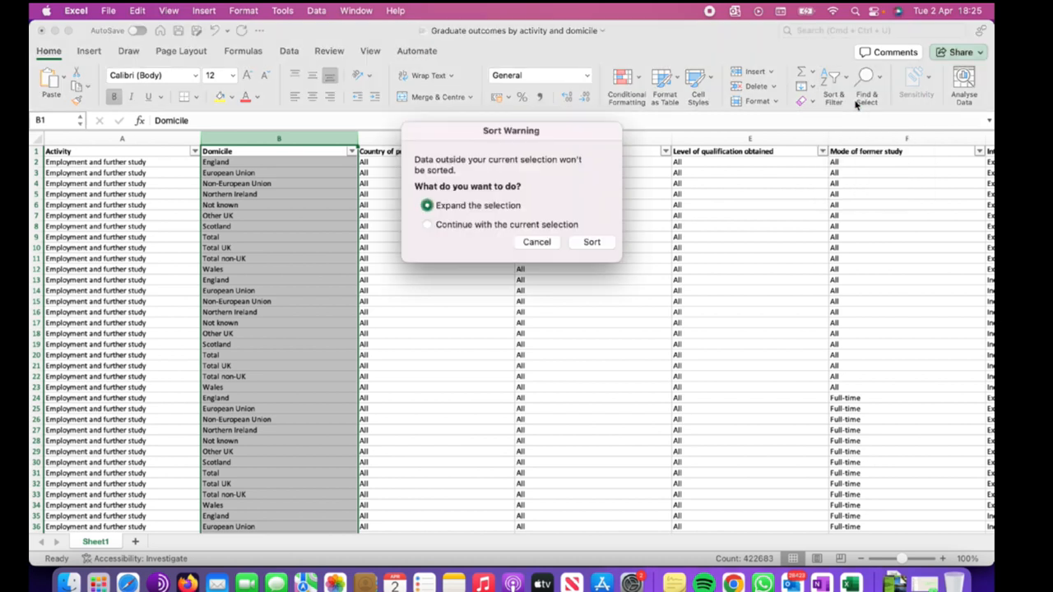
click(490, 227)
click(591, 243)
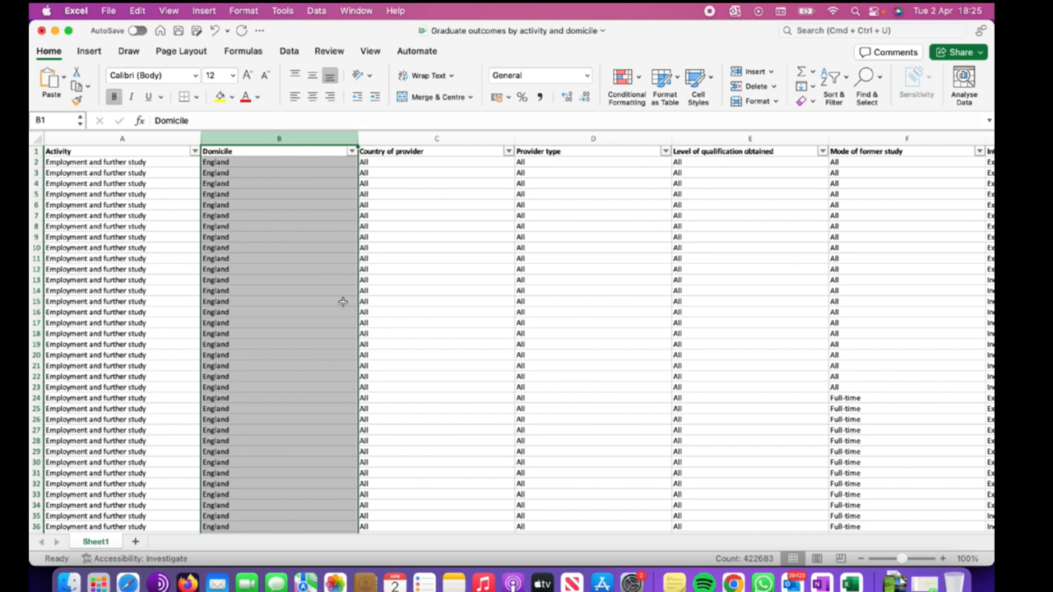
Scroll across the table to examine how the Domicile values line up with the other columns.
scroll(342, 302, down, 3)
scroll(343, 302, up, 3)
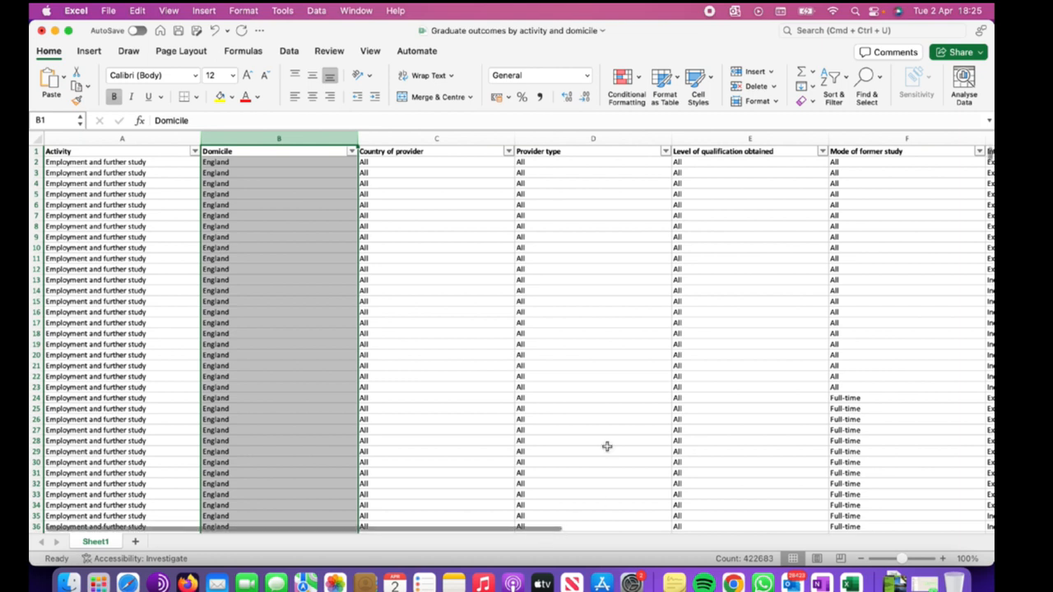
scroll(606, 446, right, 5)
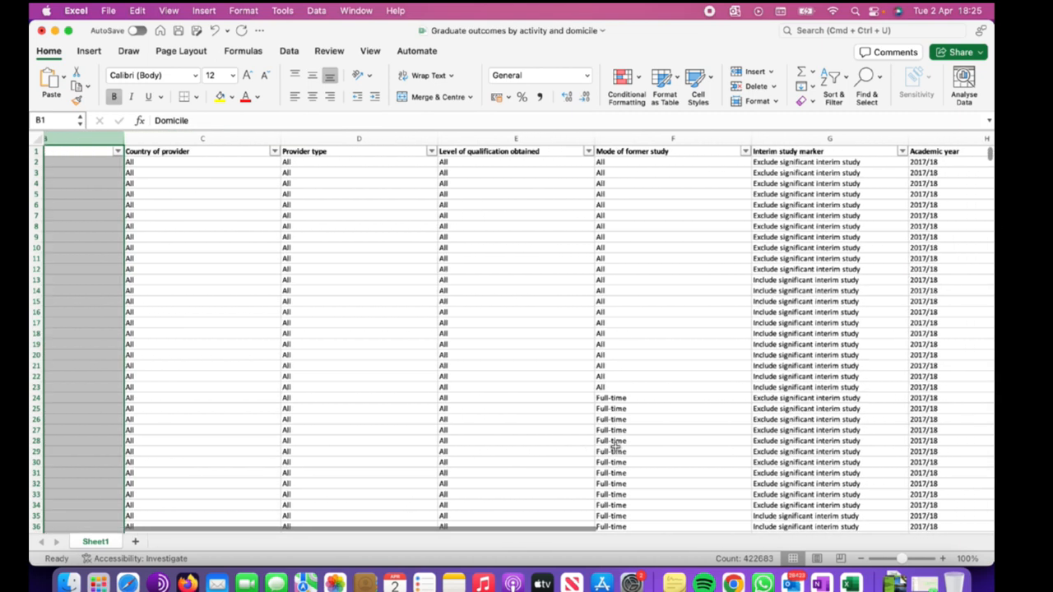
scroll(614, 445, right, 3)
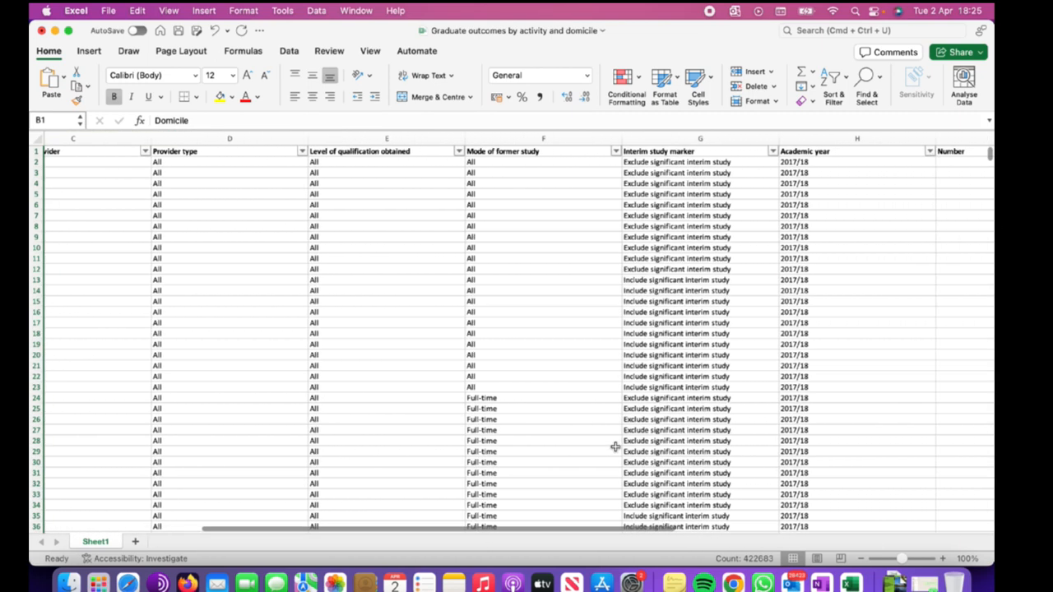
scroll(614, 447, right, 5)
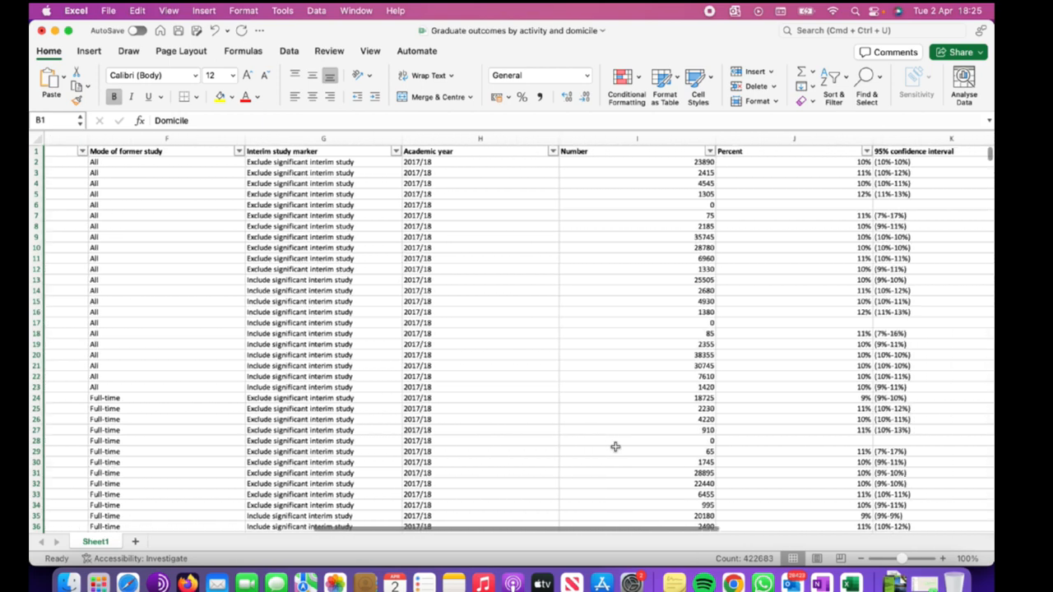
scroll(614, 447, left, 5)
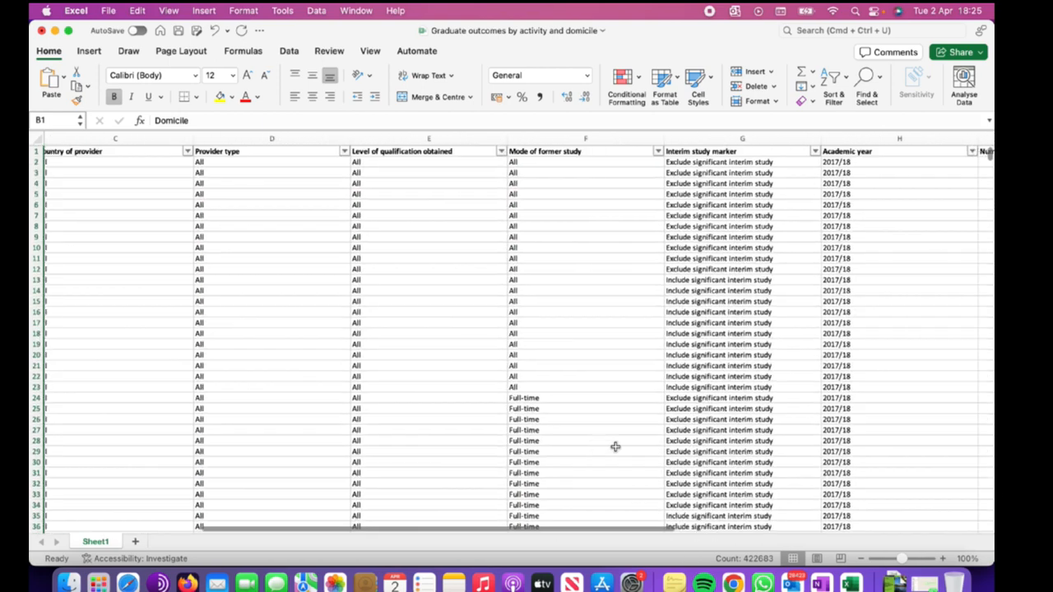
scroll(614, 447, left, 4)
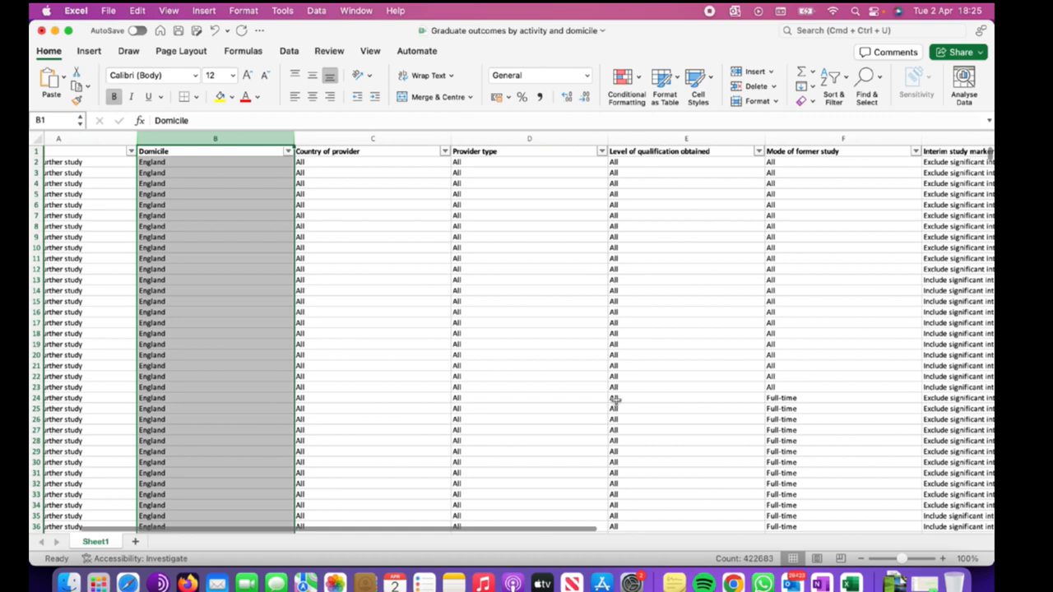
Undo the single-column A to Z sort of the Domicile column.
scroll(639, 360, down, 10)
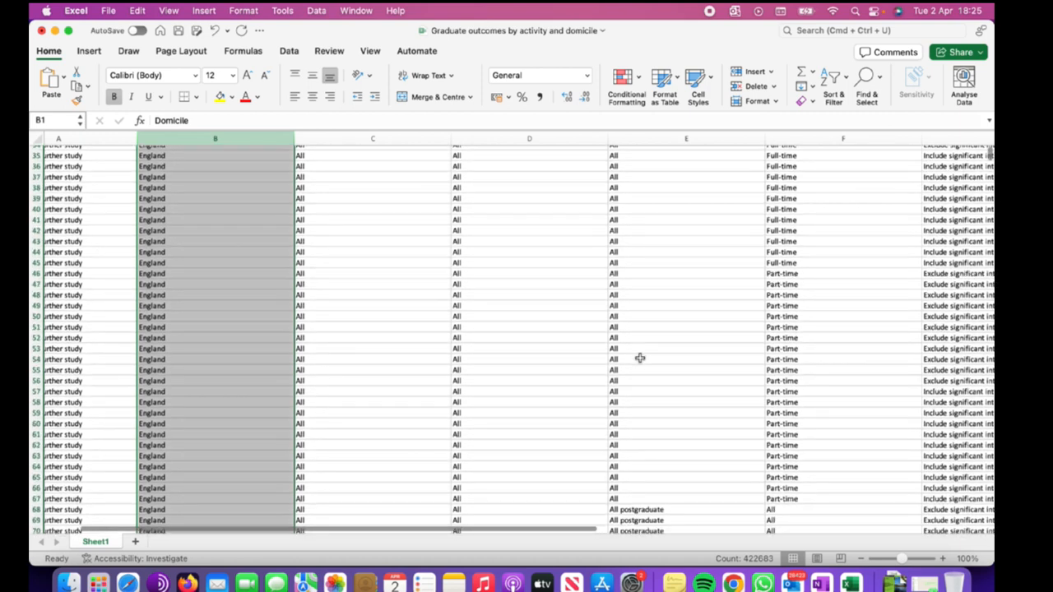
scroll(640, 358, down, 7)
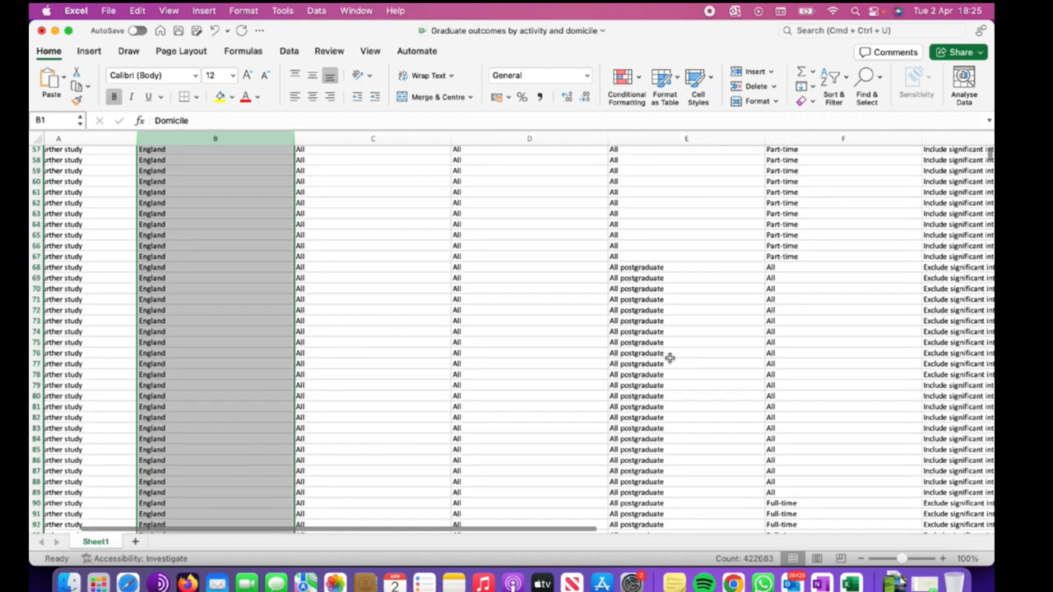
scroll(669, 358, up, 17)
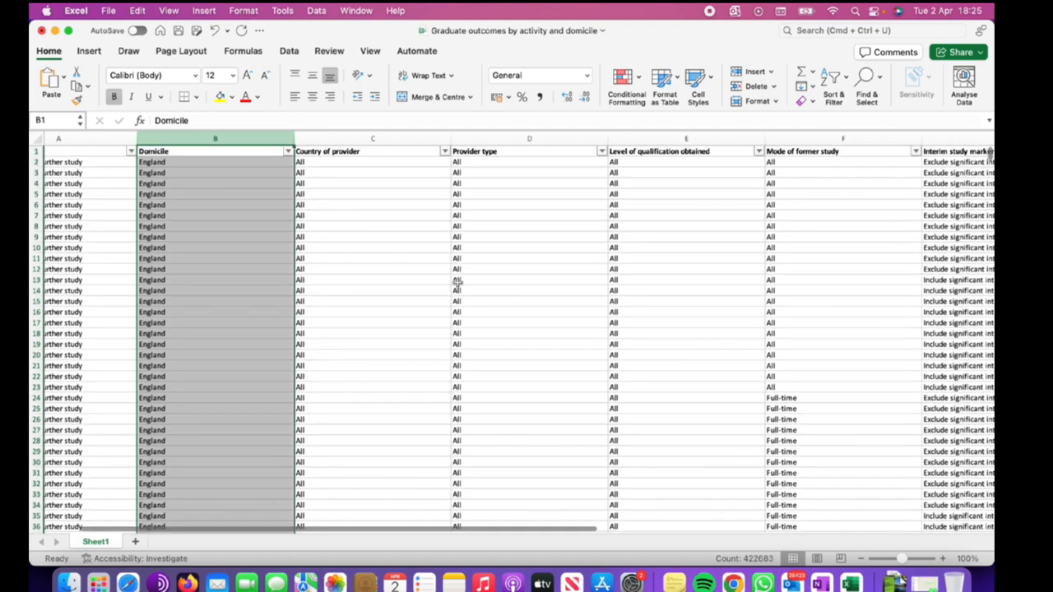
scroll(391, 268, left, 5)
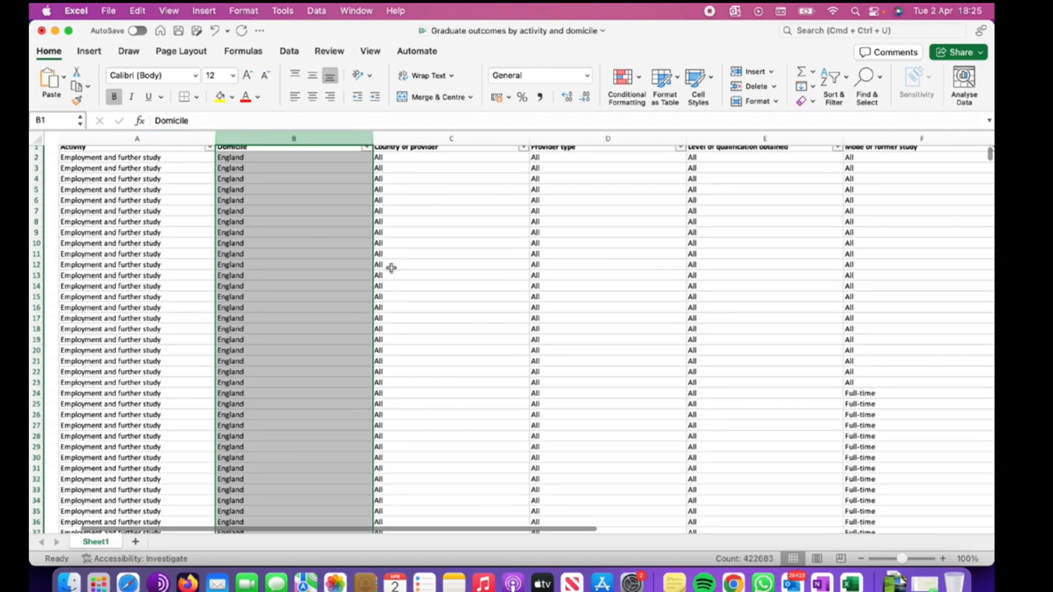
click(299, 222)
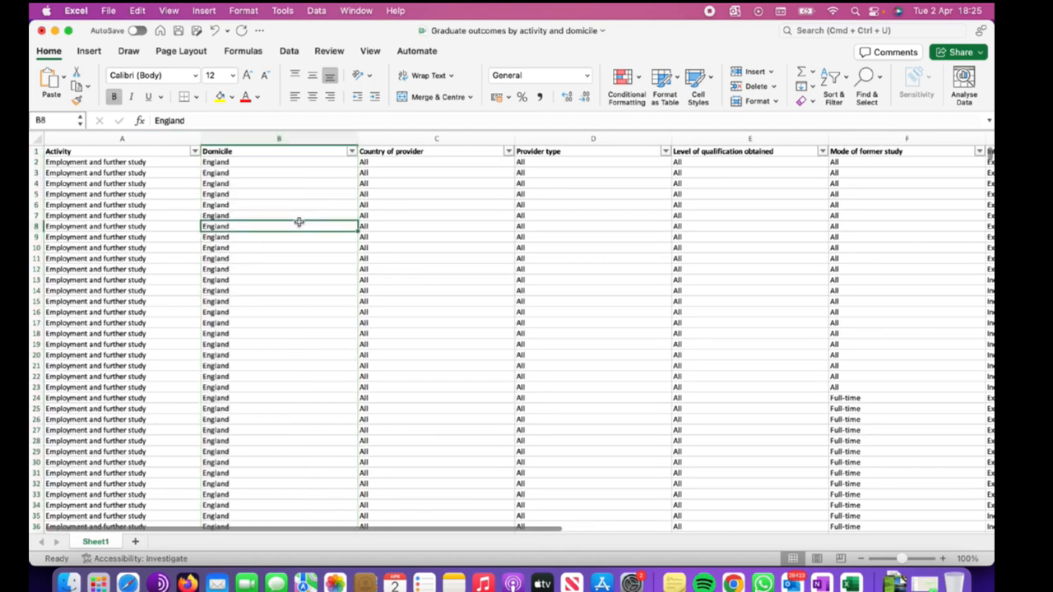
click(301, 139)
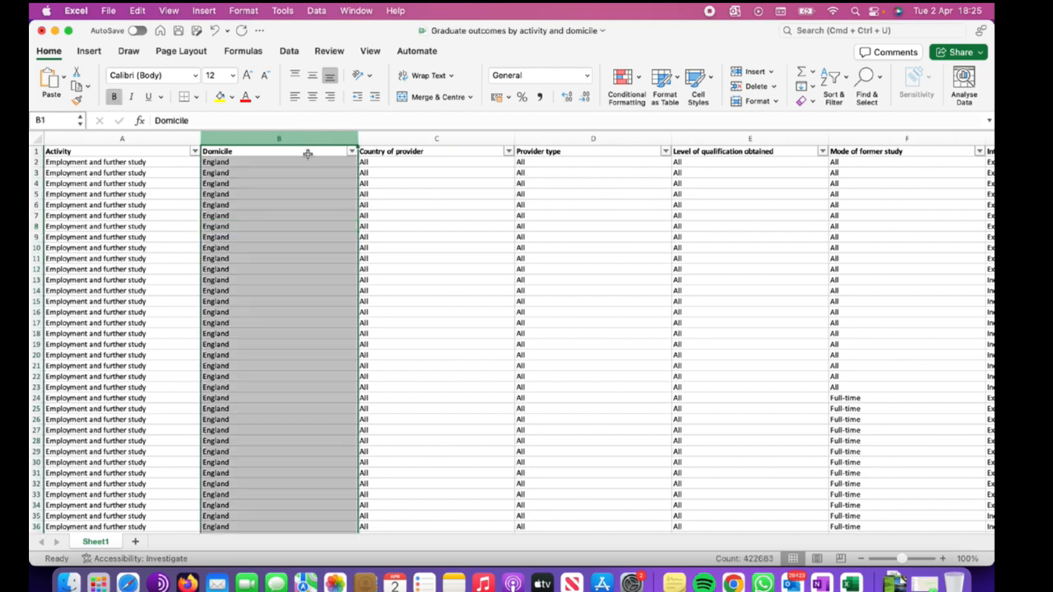
click(317, 174)
key(super+z)
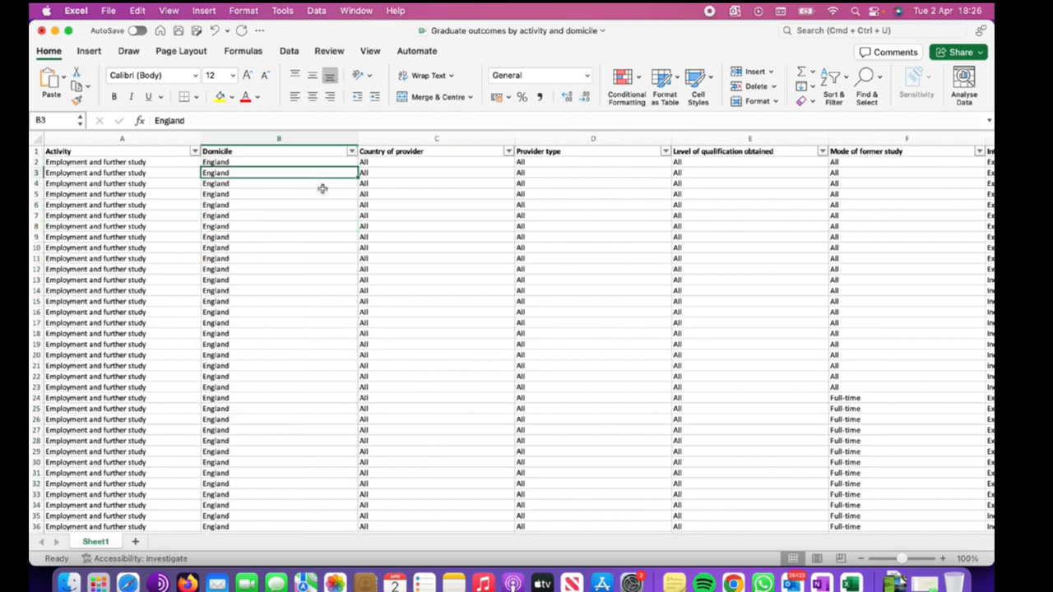
click(327, 196)
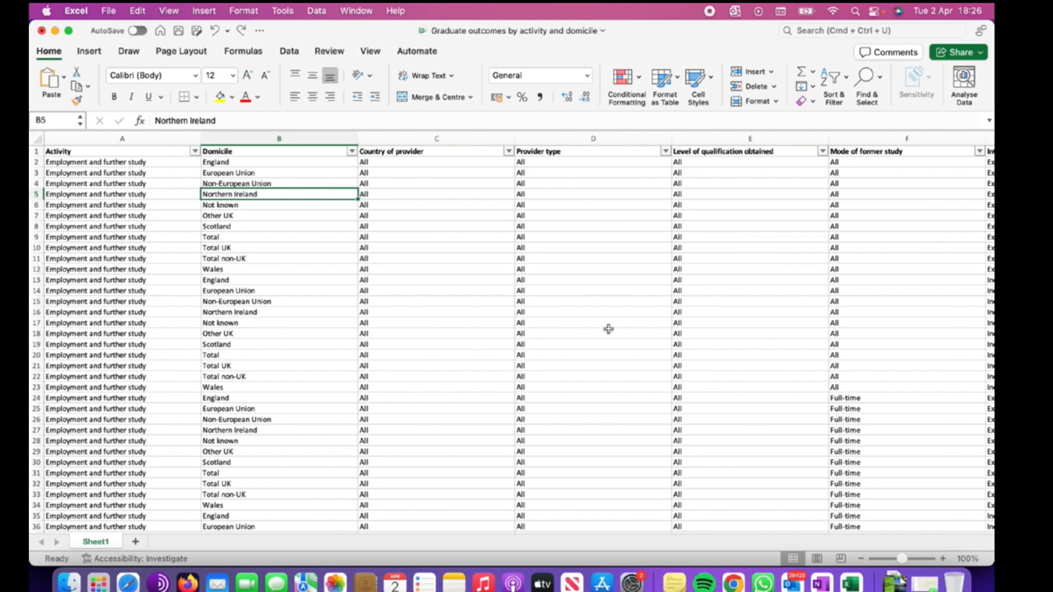
Sort the Number column smallest to largest, expanding the selection to the whole table.
scroll(688, 316, right, 5)
scroll(688, 316, right, 8)
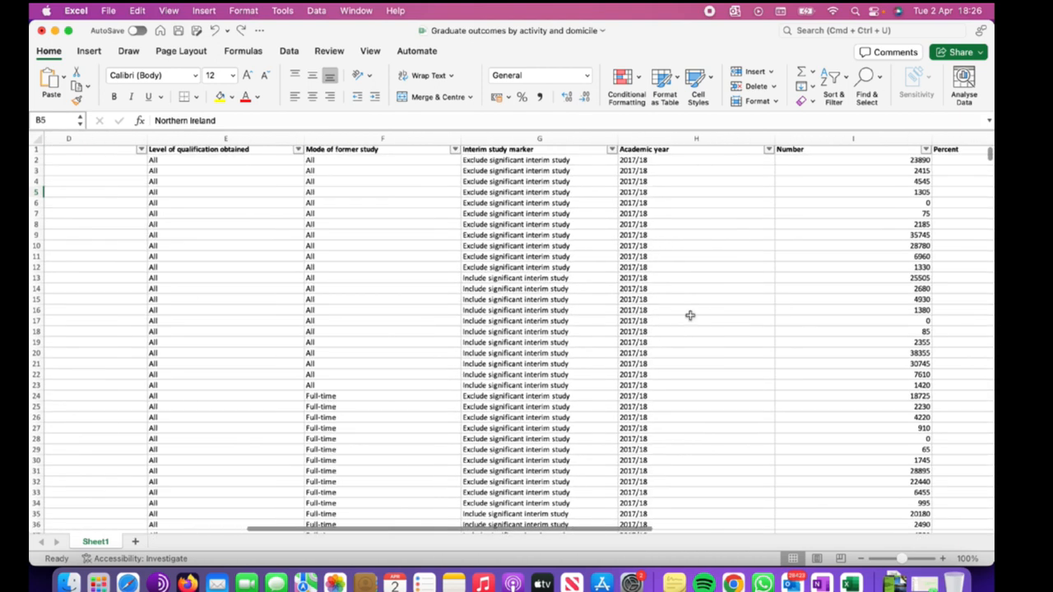
scroll(689, 315, right, 4)
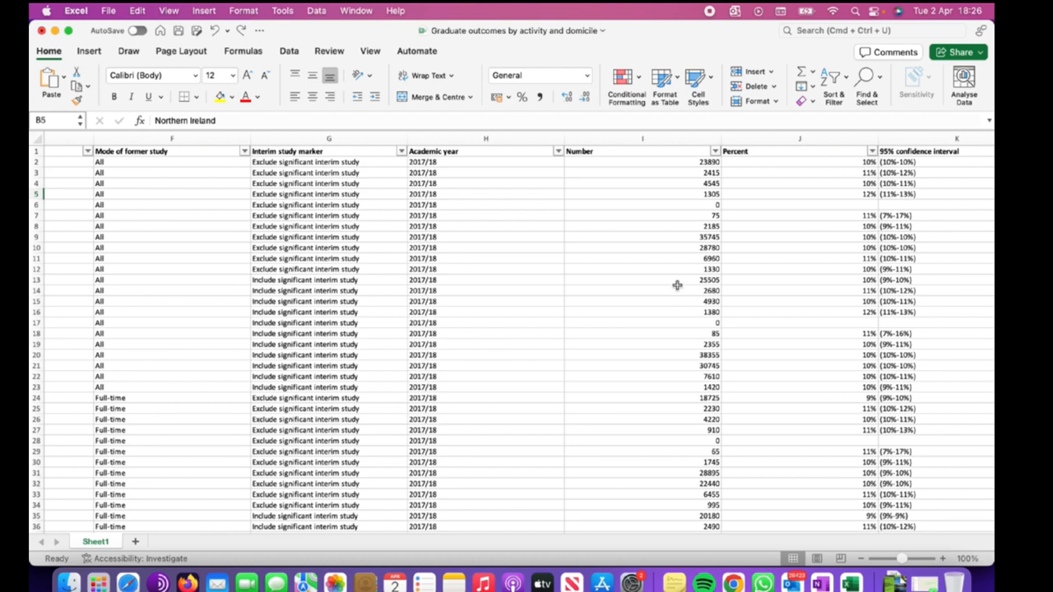
click(674, 142)
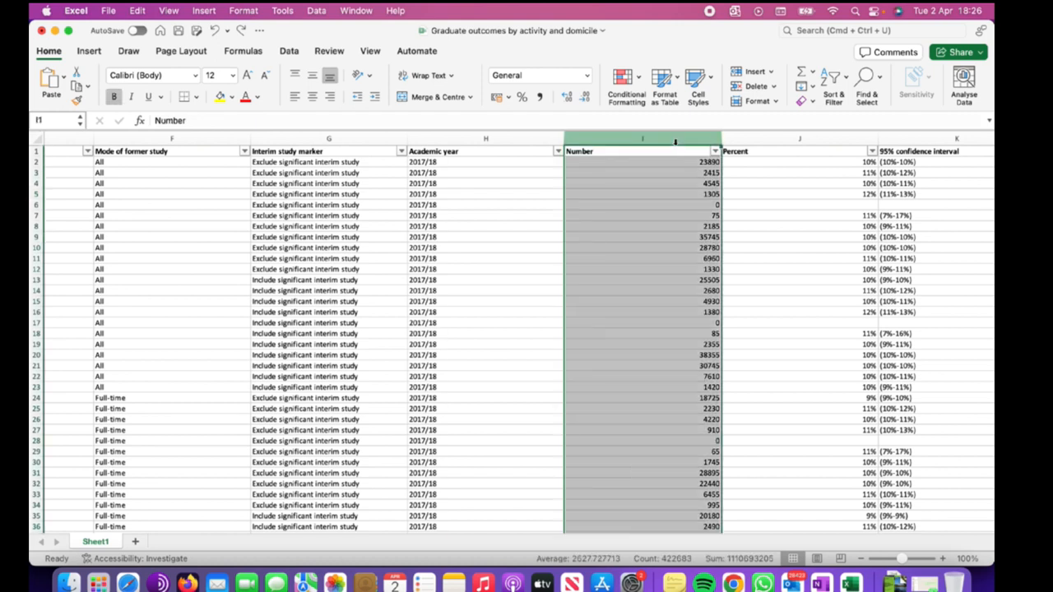
click(833, 78)
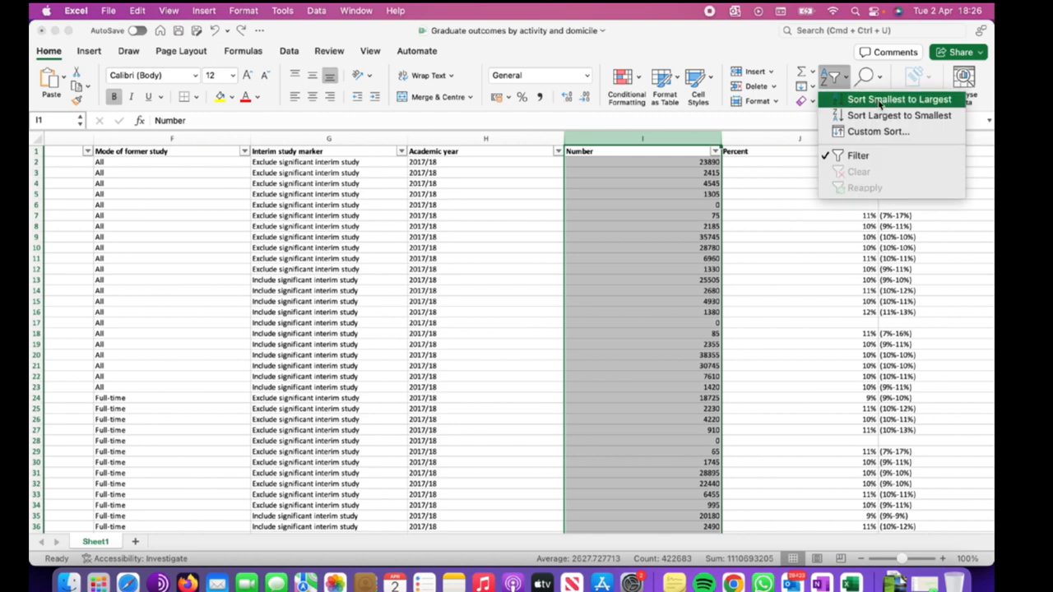
click(879, 100)
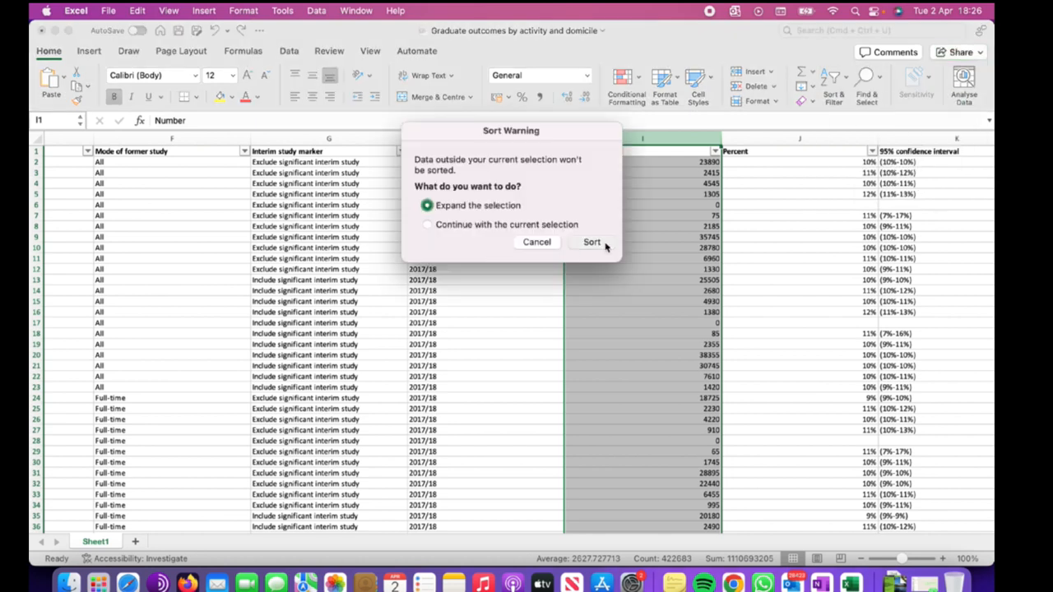
key(Return)
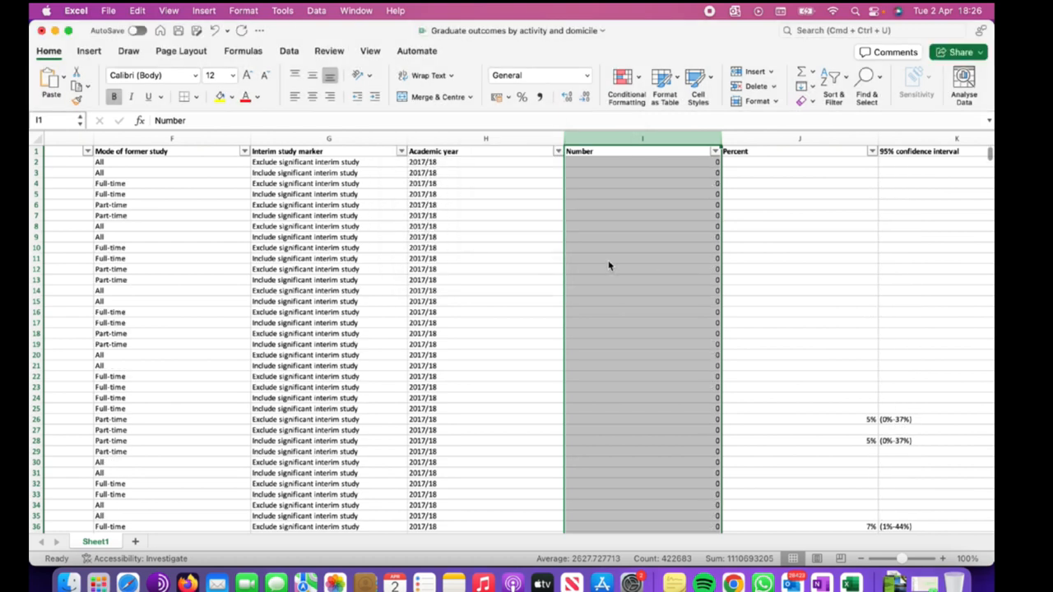
Open the Number column's filter menu to examine its list of values.
scroll(659, 386, down, 1)
scroll(658, 386, down, 1)
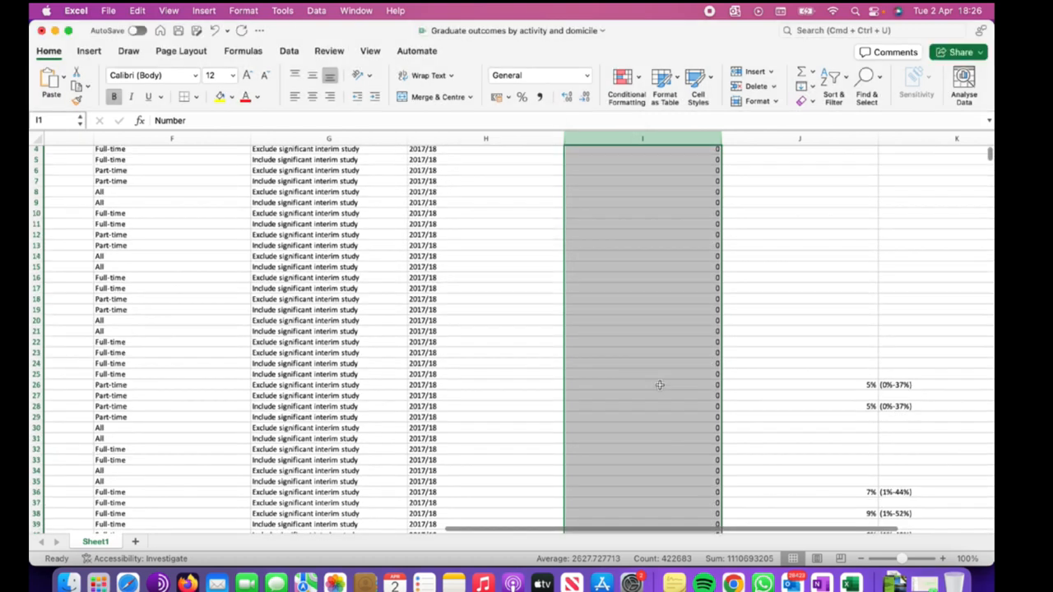
scroll(659, 387, up, 2)
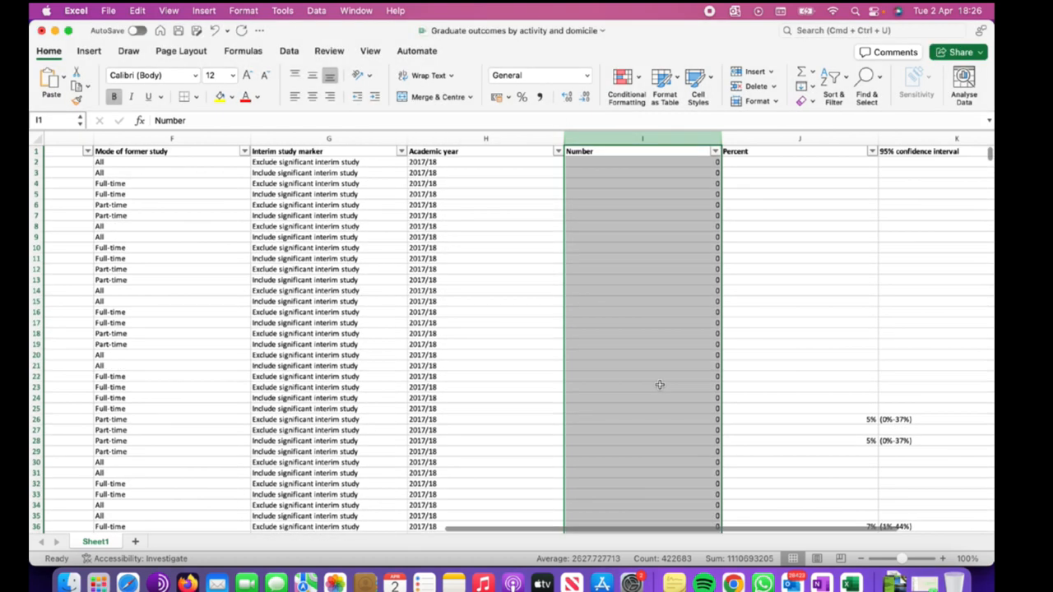
click(716, 155)
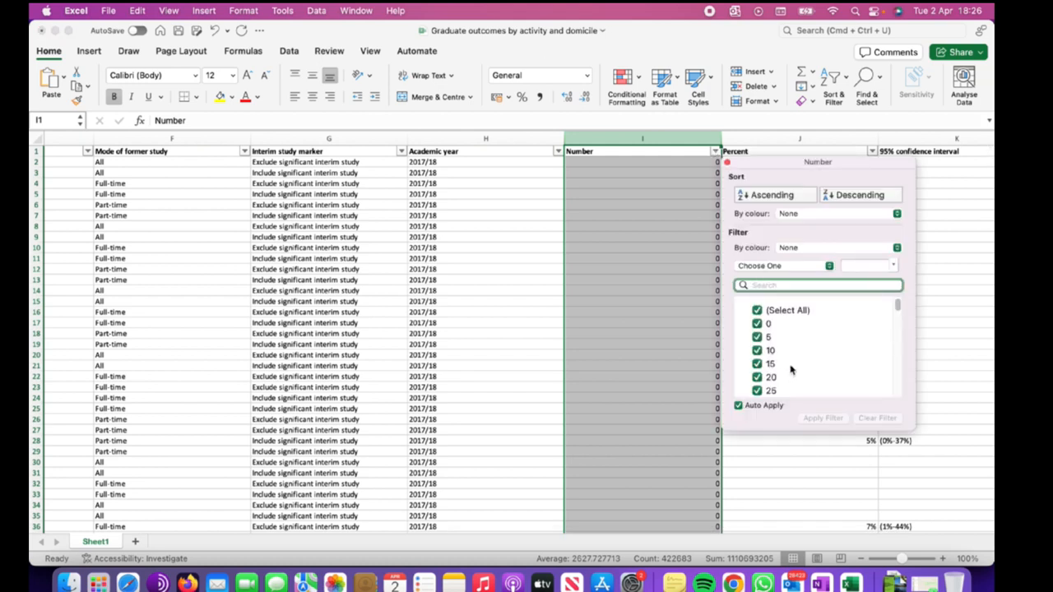
scroll(791, 369, down, 10)
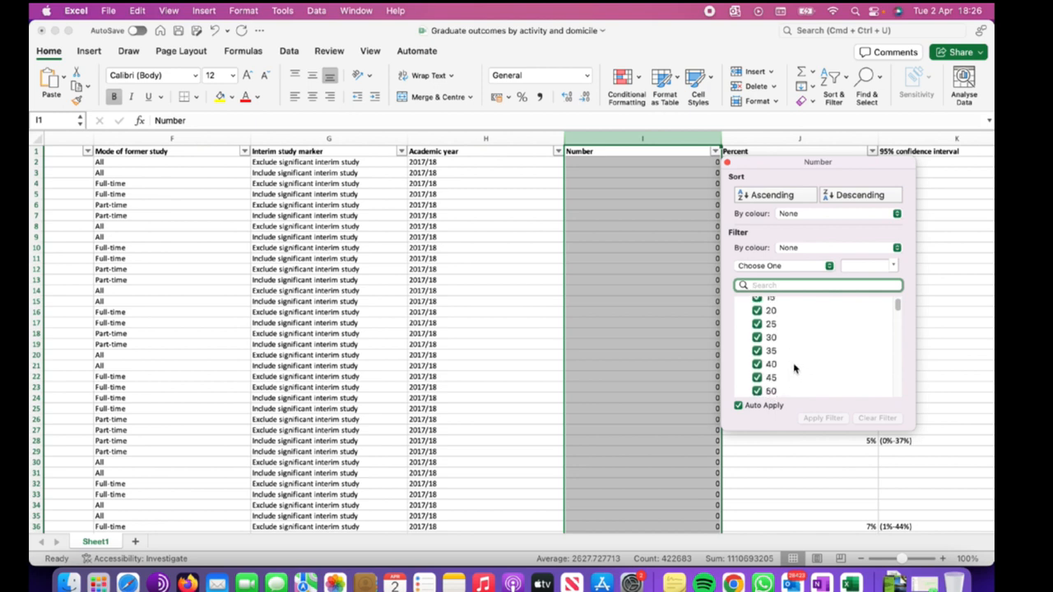
scroll(793, 368, up, 15)
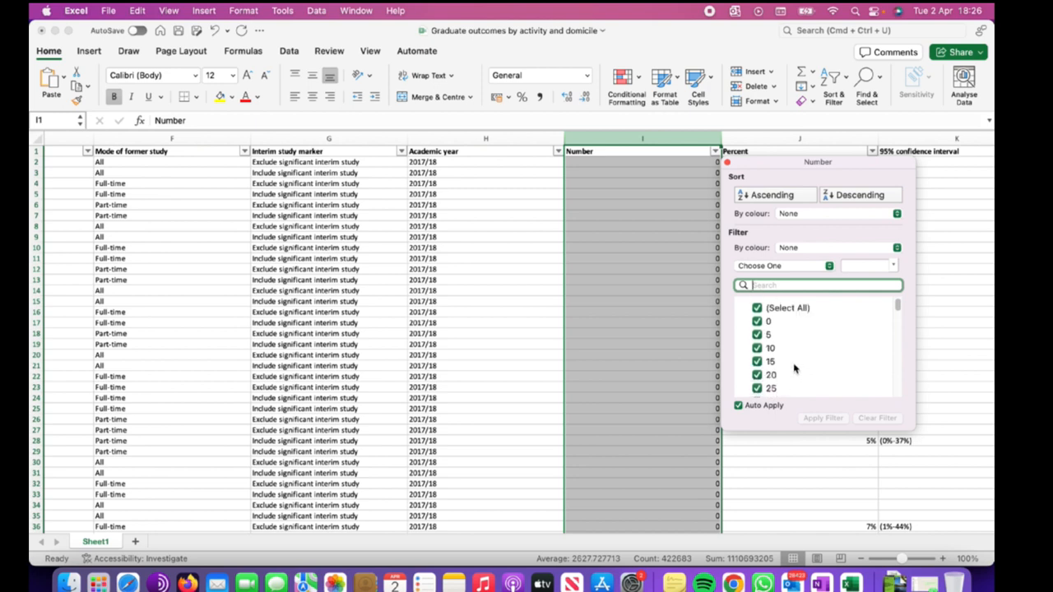
click(811, 436)
Undo the smallest-to-largest sort of the Number column.
click(790, 237)
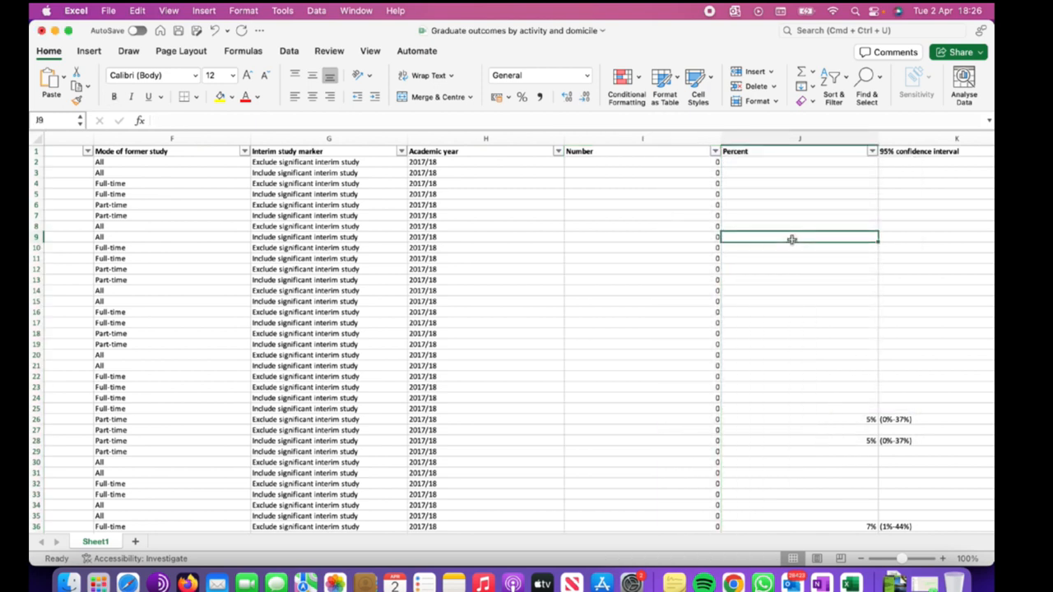
key(super+a)
key(super+z)
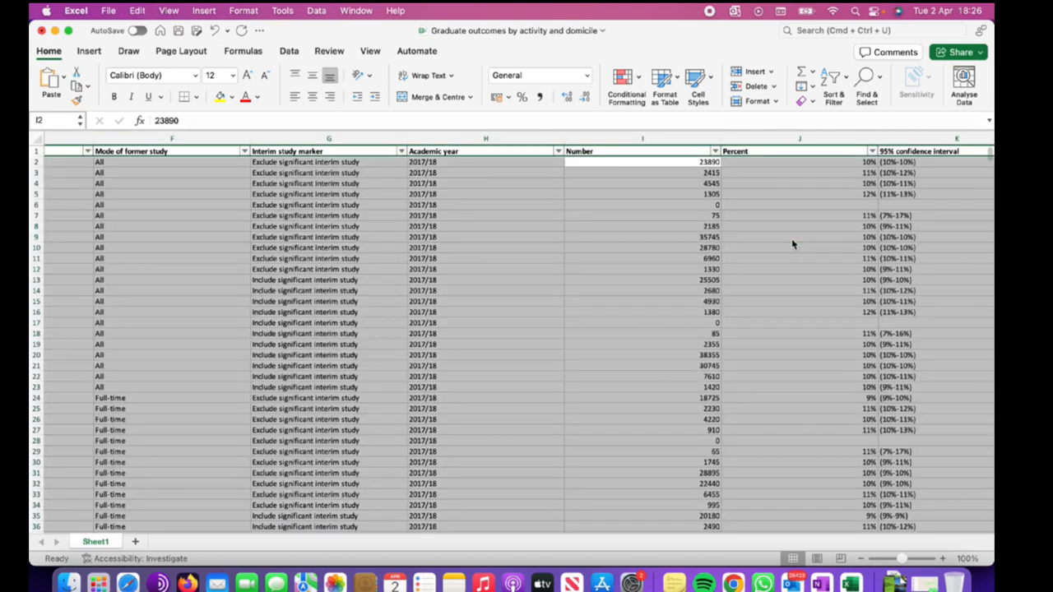
Sort the Number column largest to smallest, expanding the selection to the whole table.
click(664, 205)
click(676, 139)
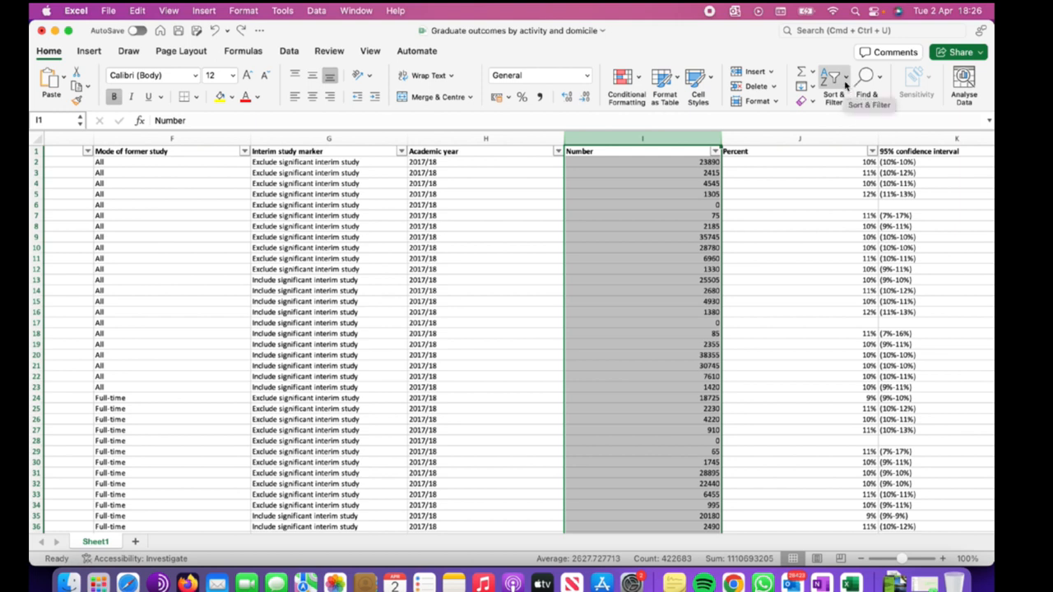
click(844, 83)
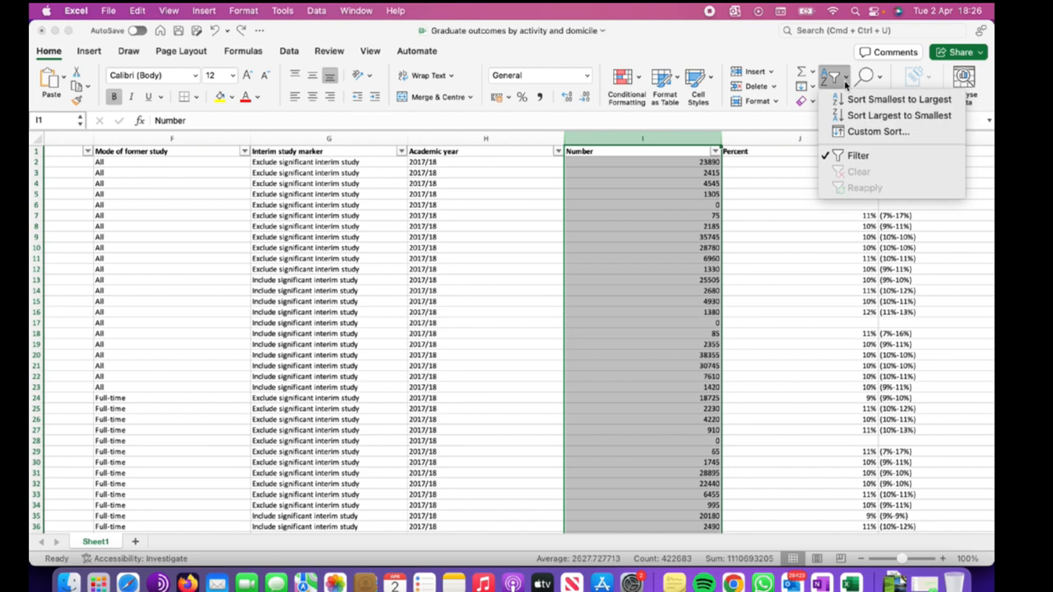
click(901, 116)
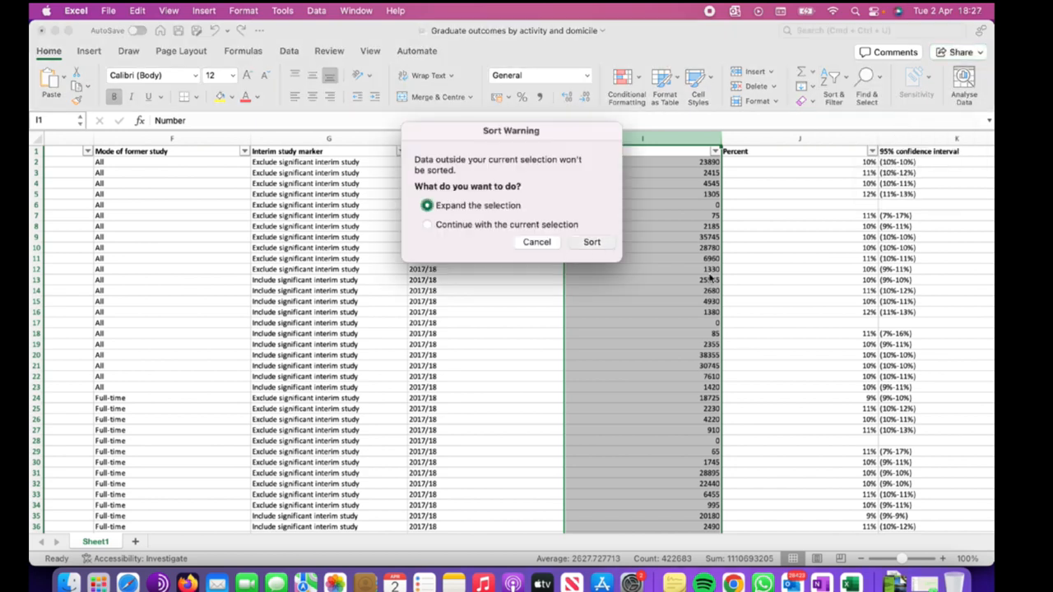
key(Return)
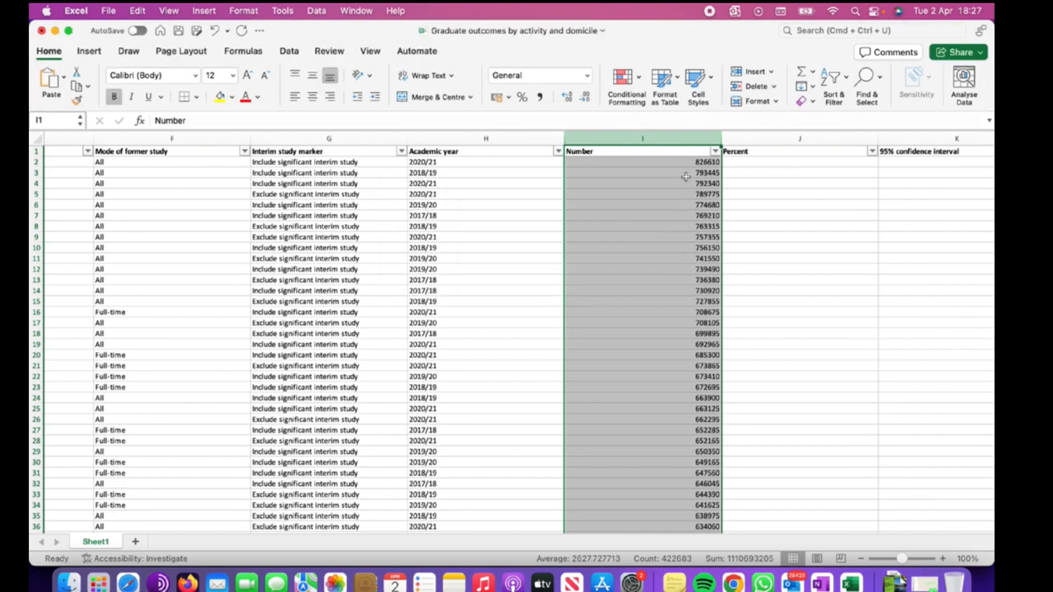
Examine the Number column's filter value list, reapplying its descending sort.
click(715, 153)
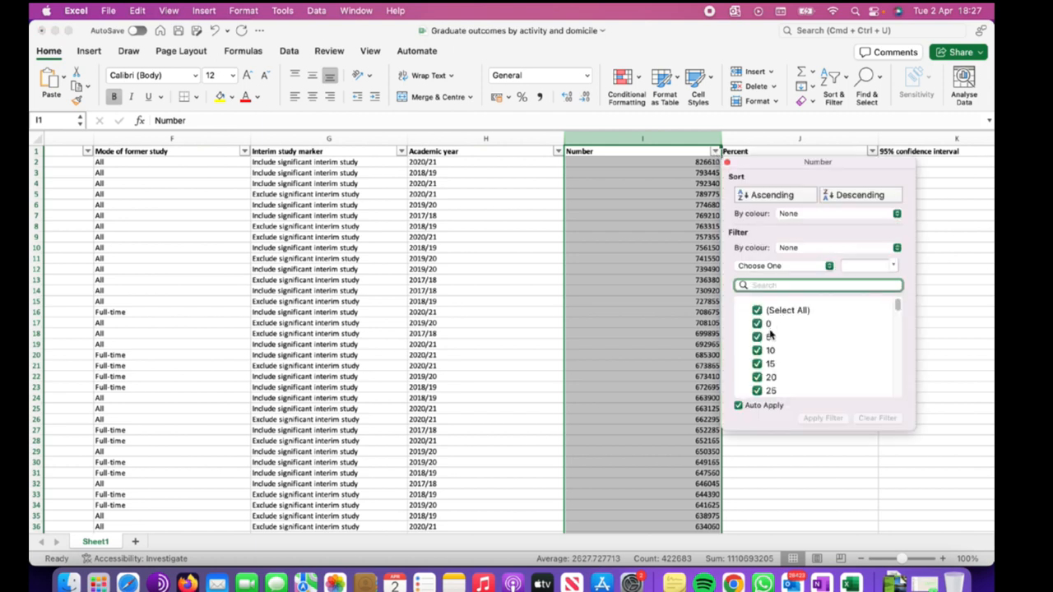
scroll(811, 359, down, 2)
scroll(811, 359, up, 2)
click(667, 276)
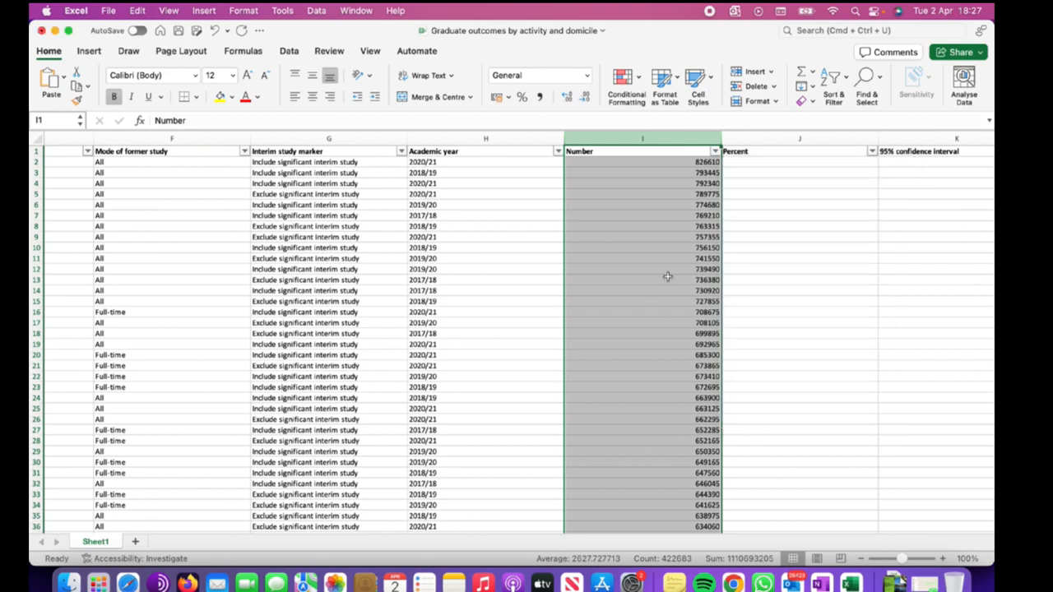
click(716, 155)
scroll(795, 354, down, 2)
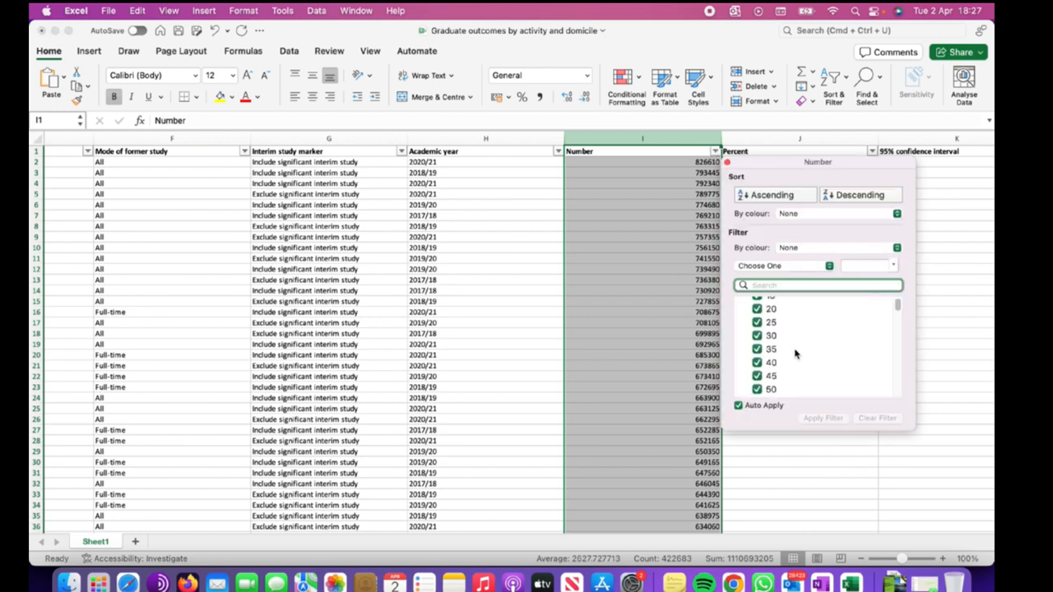
scroll(794, 354, up, 2)
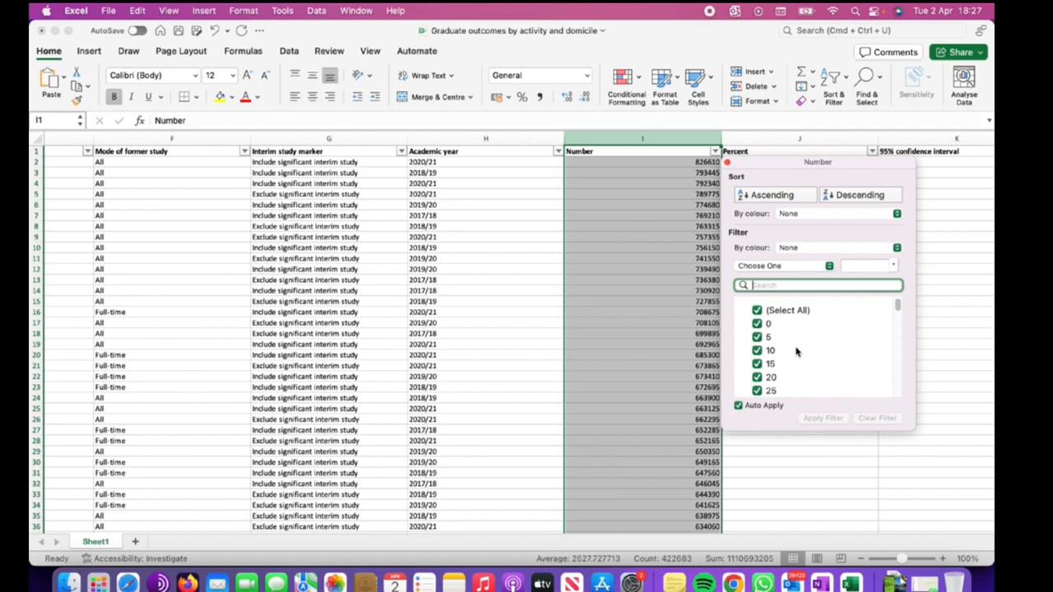
click(847, 196)
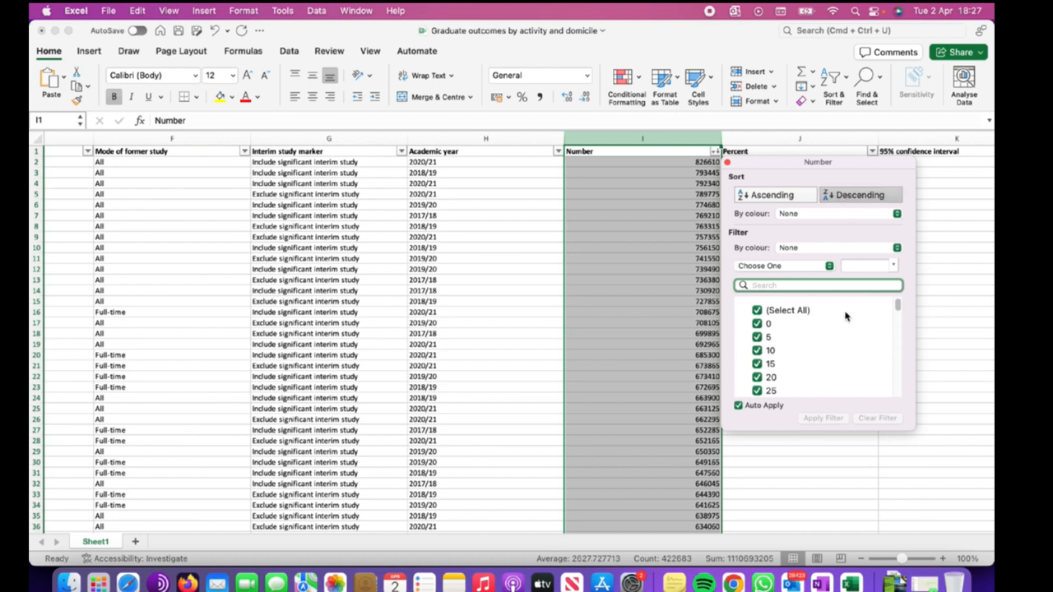
scroll(829, 355, down, 15)
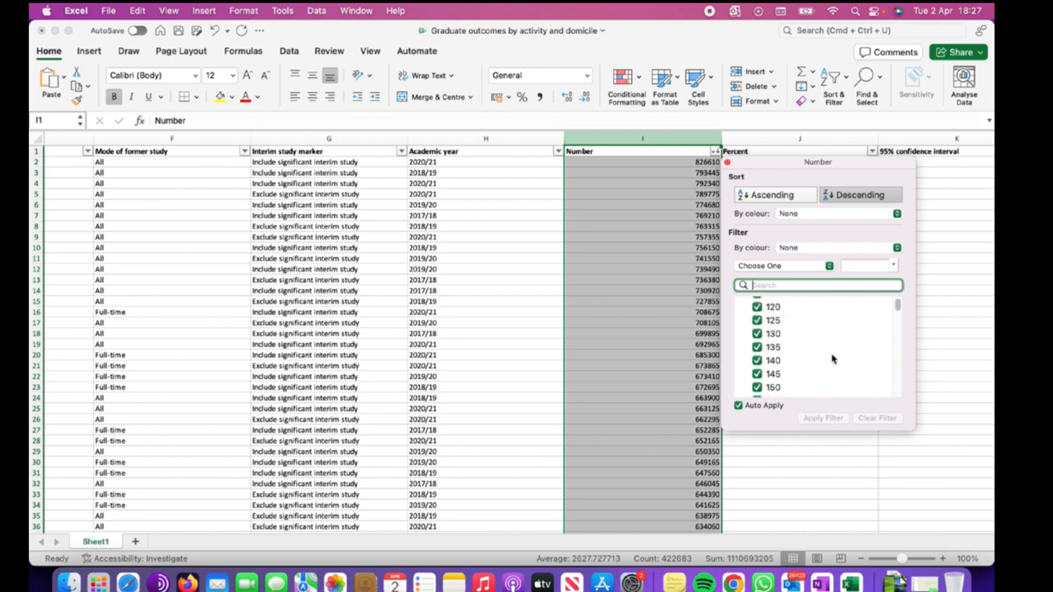
drag(897, 316, 895, 402)
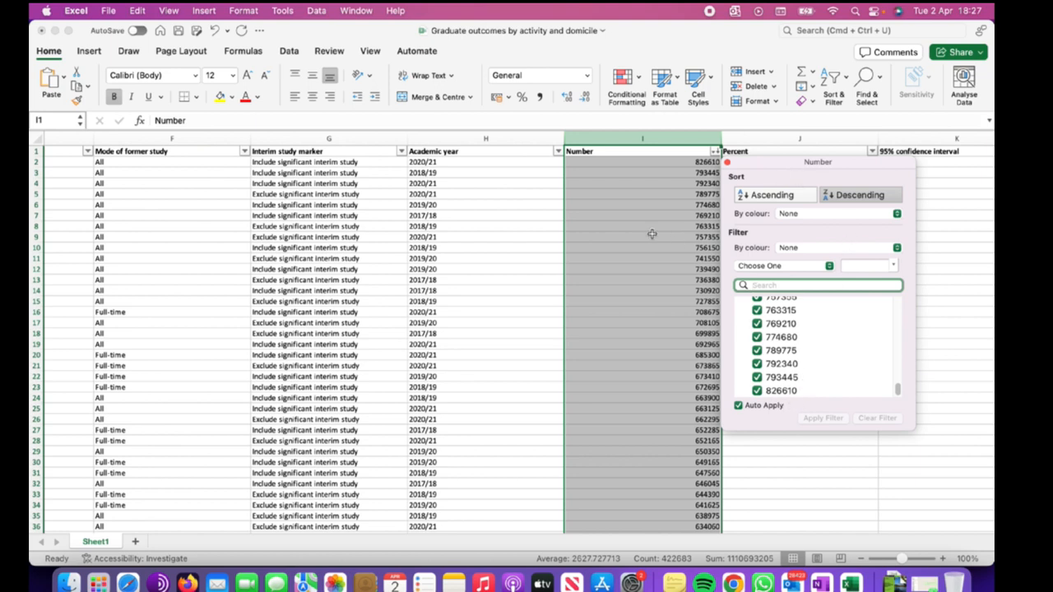
click(688, 208)
click(684, 162)
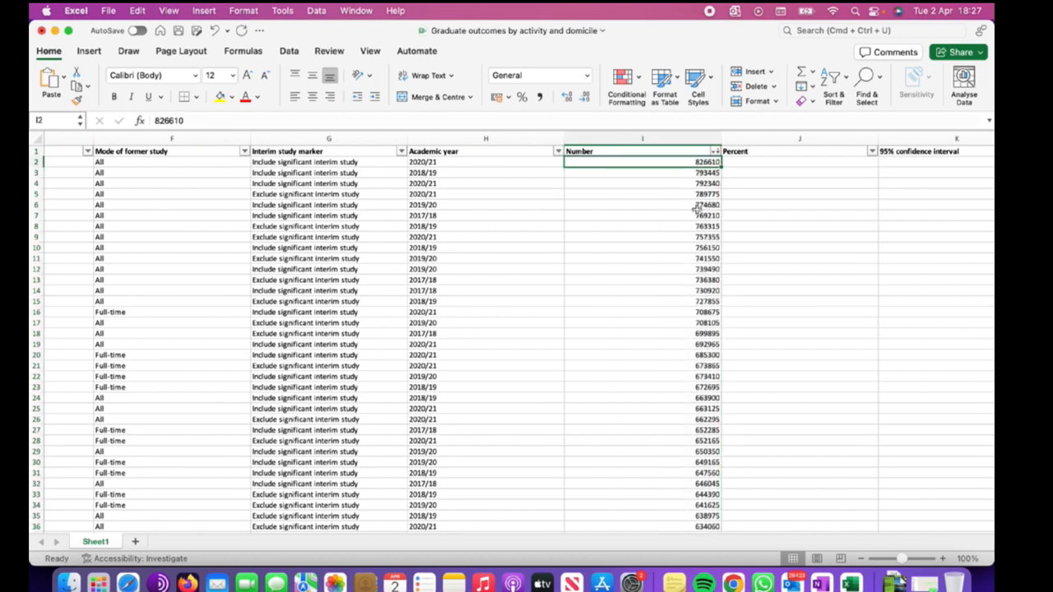
scroll(697, 209, right, 3)
scroll(697, 209, left, 2)
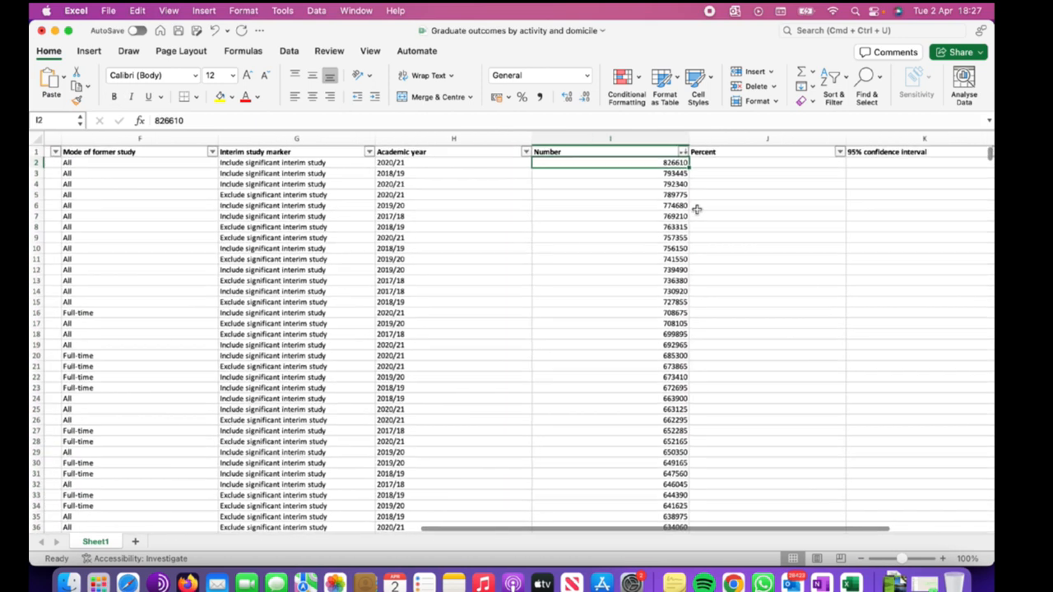
scroll(666, 207, left, 1)
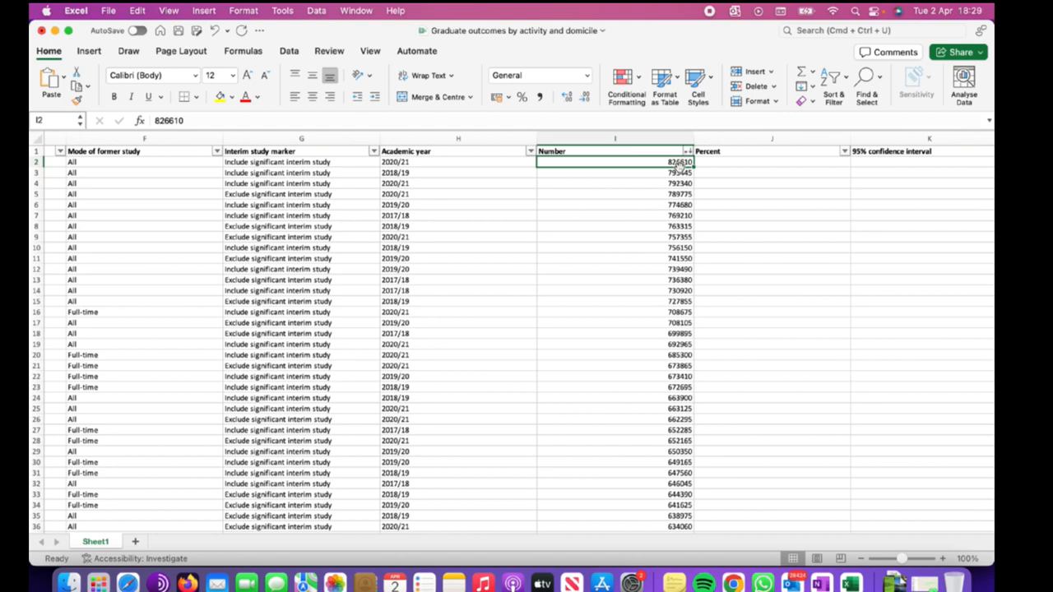
Sort the Number column smallest to largest, expanding the selection to the whole table.
click(650, 173)
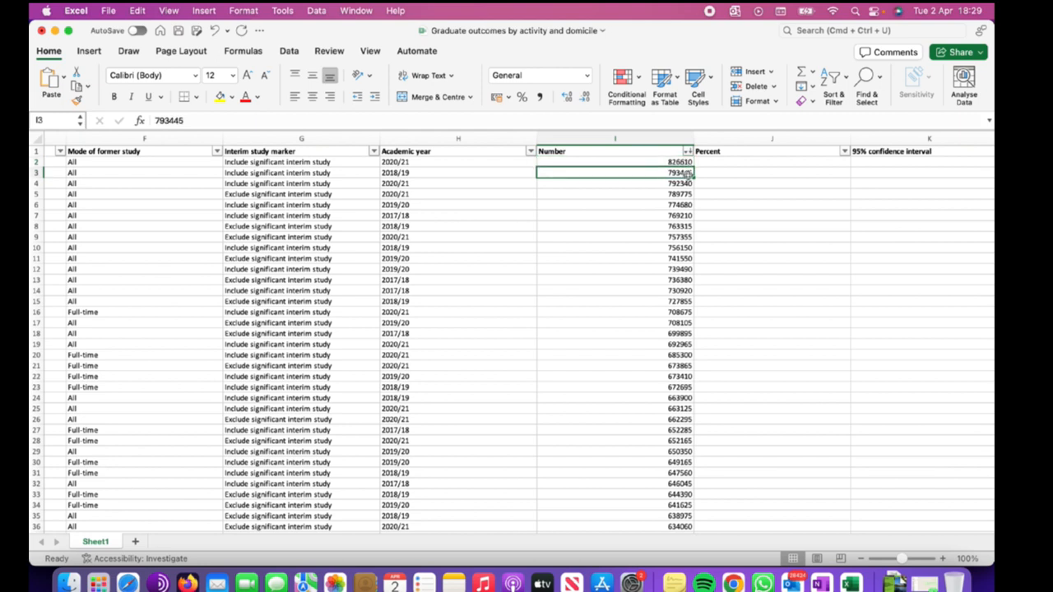
click(670, 163)
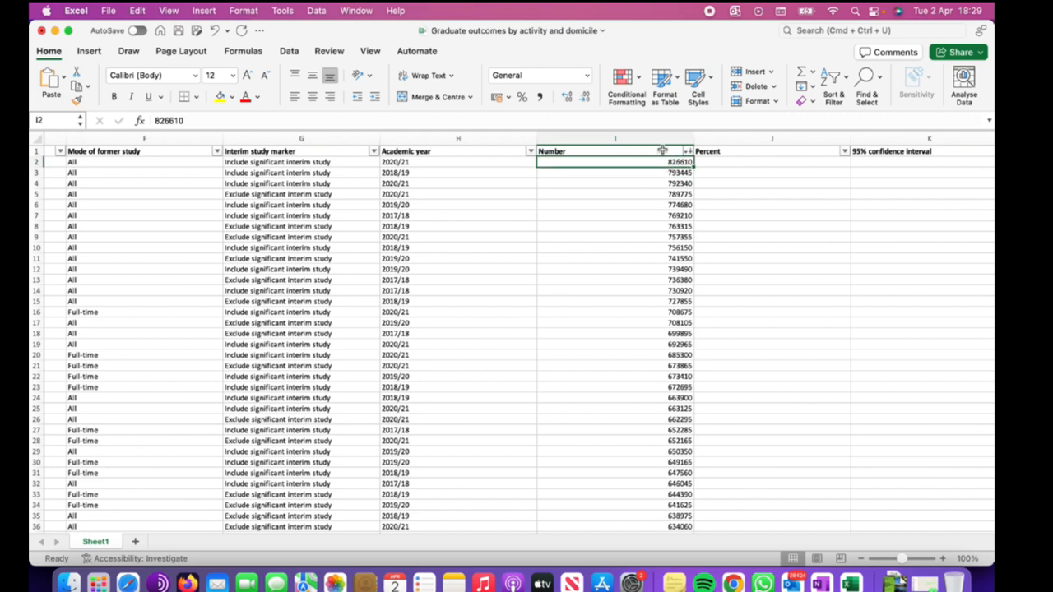
click(662, 139)
click(833, 78)
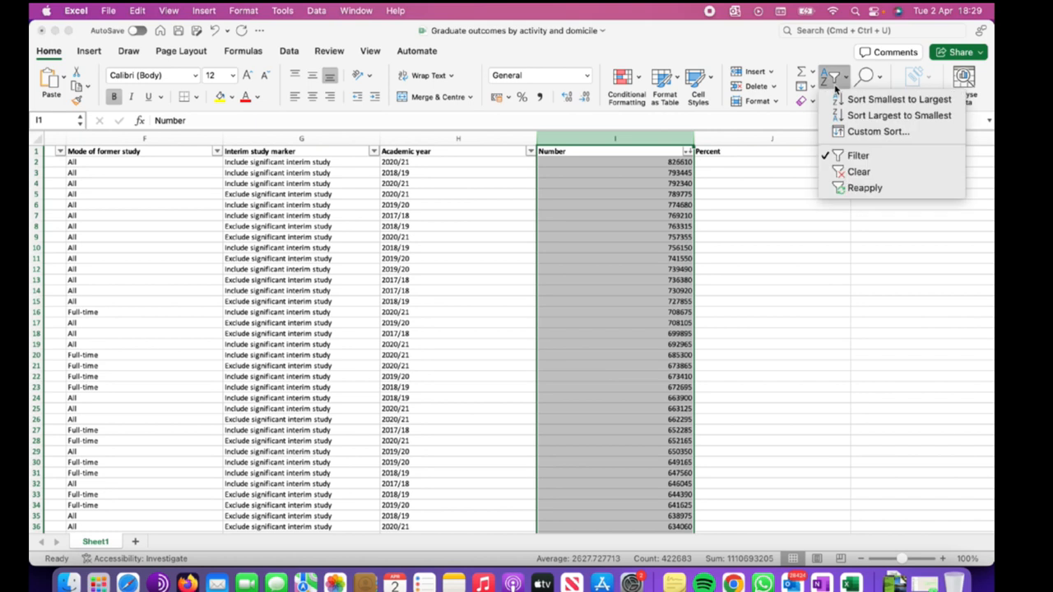
click(896, 99)
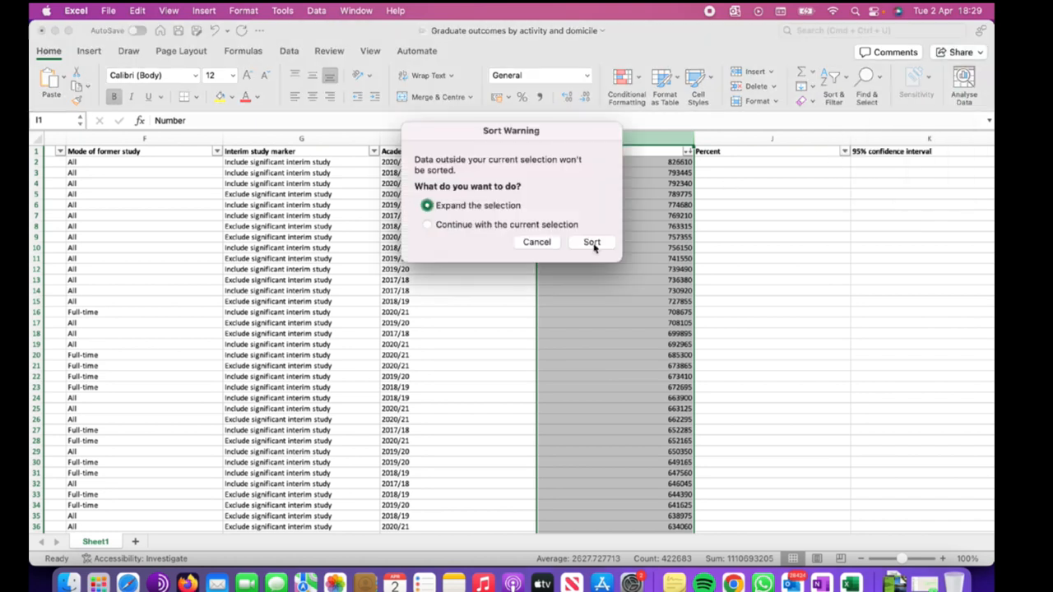
key(Return)
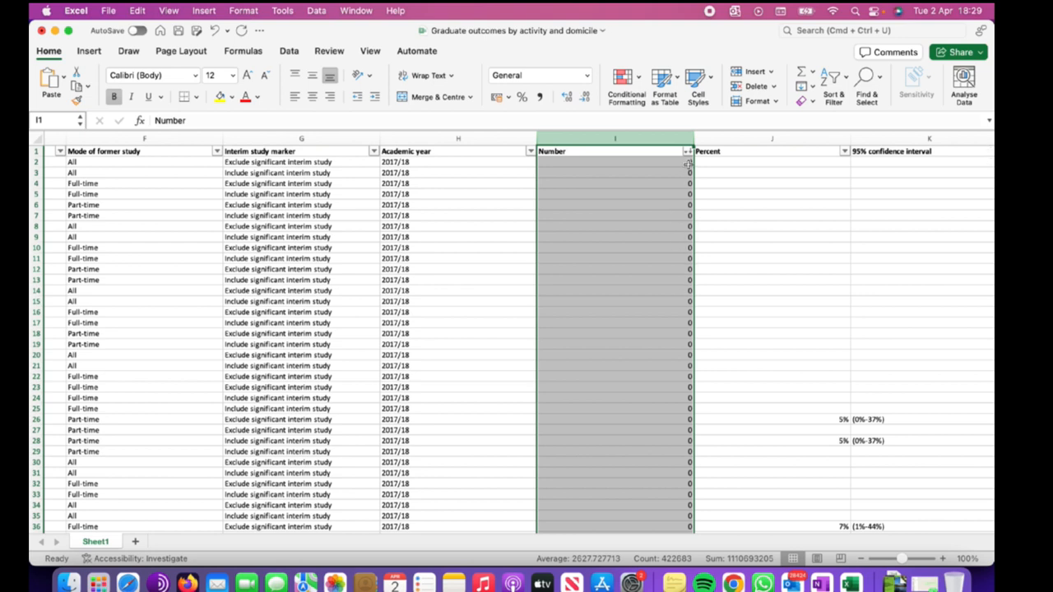
Undo the recent Number column sorts to restore the table's original row order.
click(576, 217)
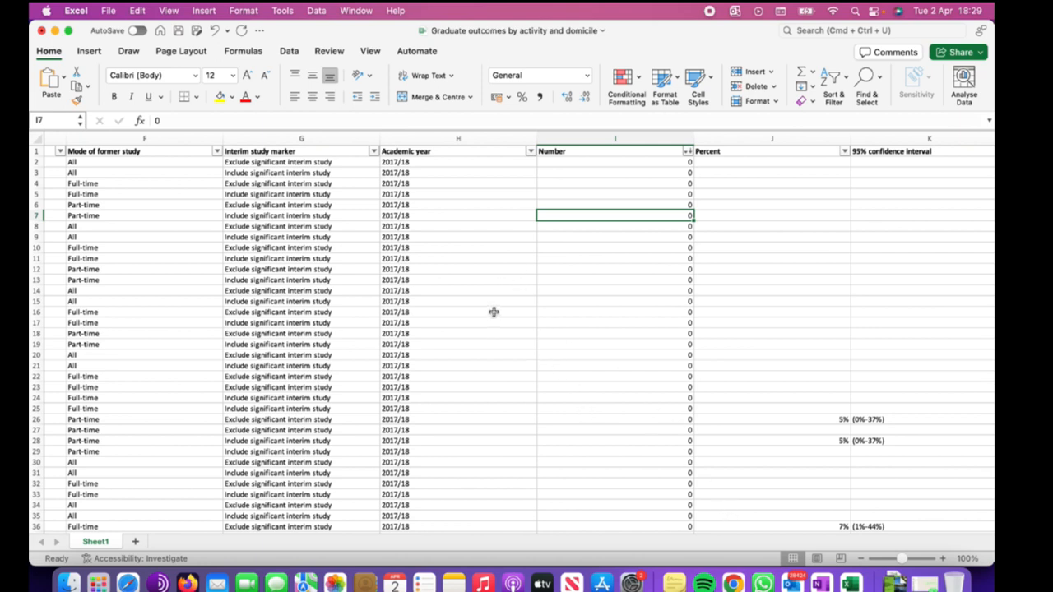
key(super+z)
key(super+z)
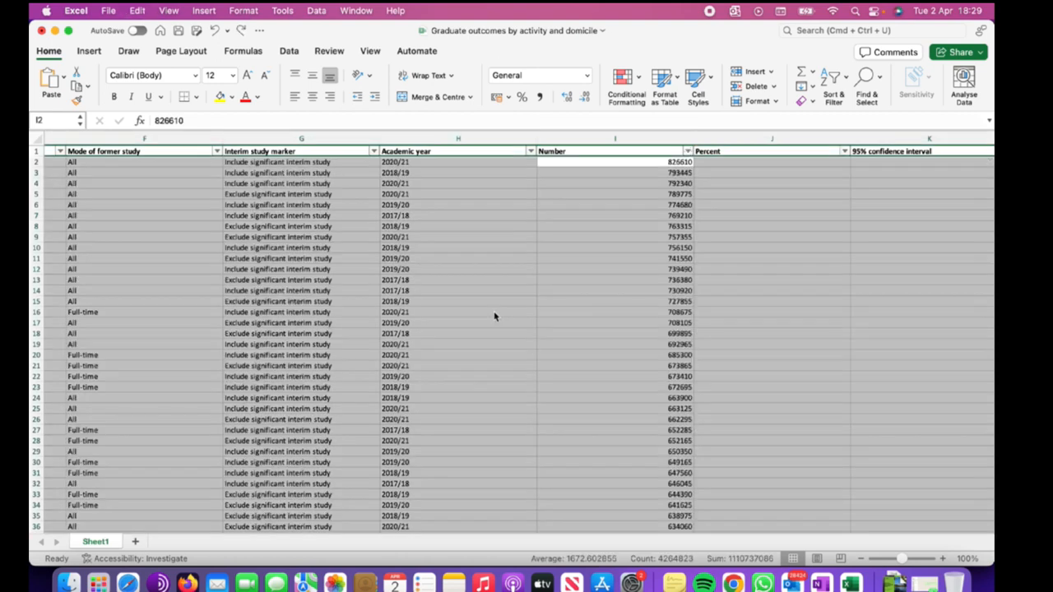
key(super+z)
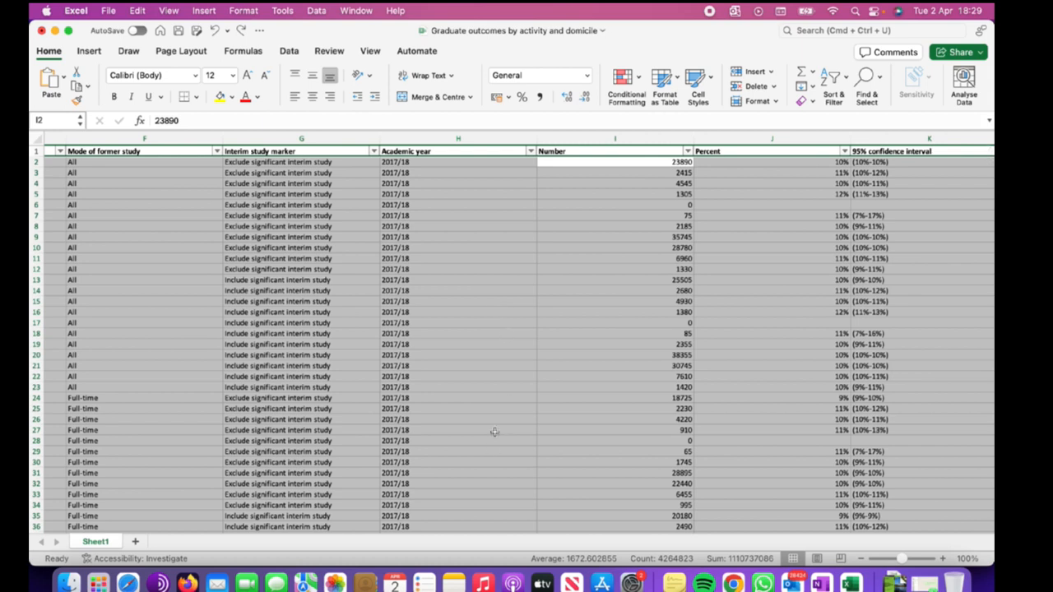
Sort the Academic year column Z to A, expanding the selection to the whole table.
click(555, 305)
scroll(554, 305, left, 6)
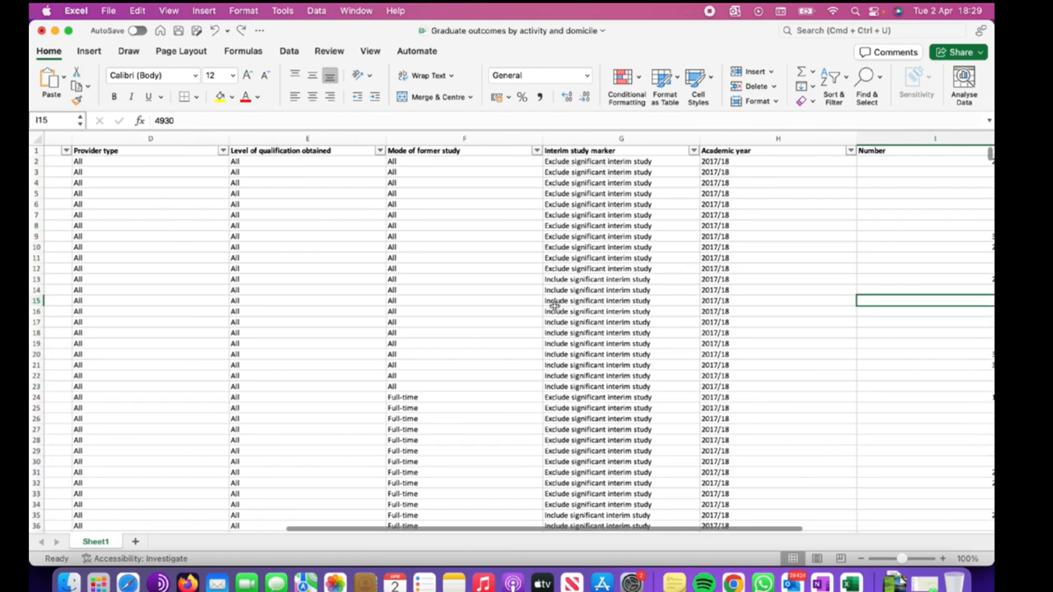
scroll(762, 282, right, 3)
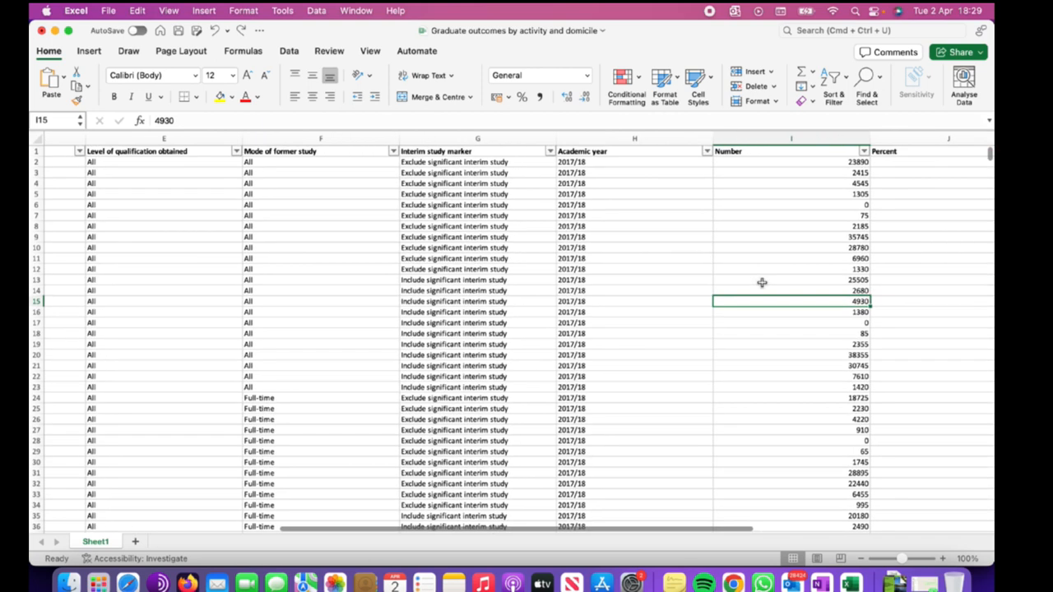
click(613, 140)
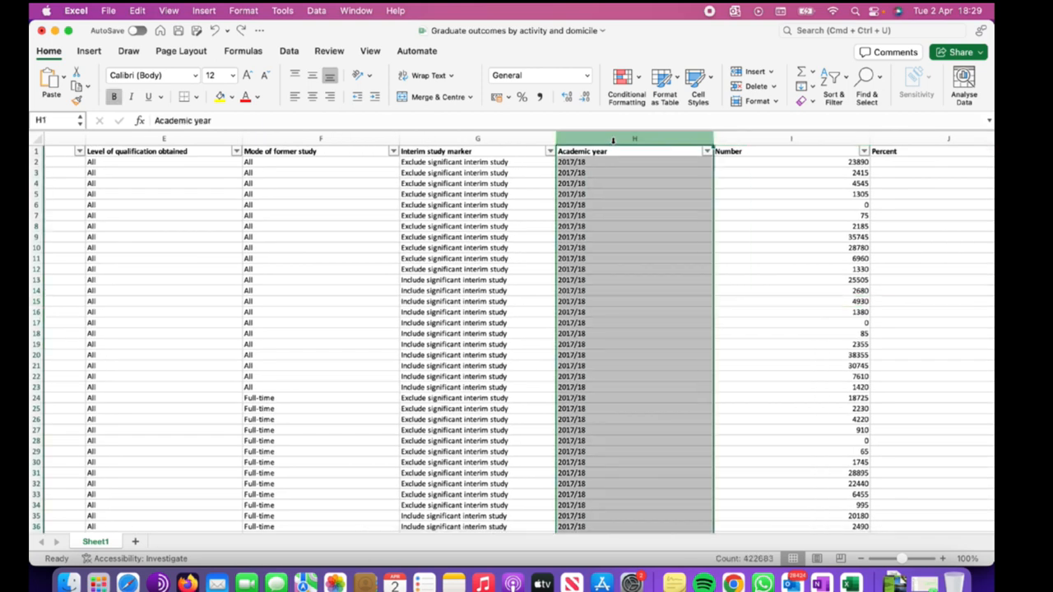
click(846, 82)
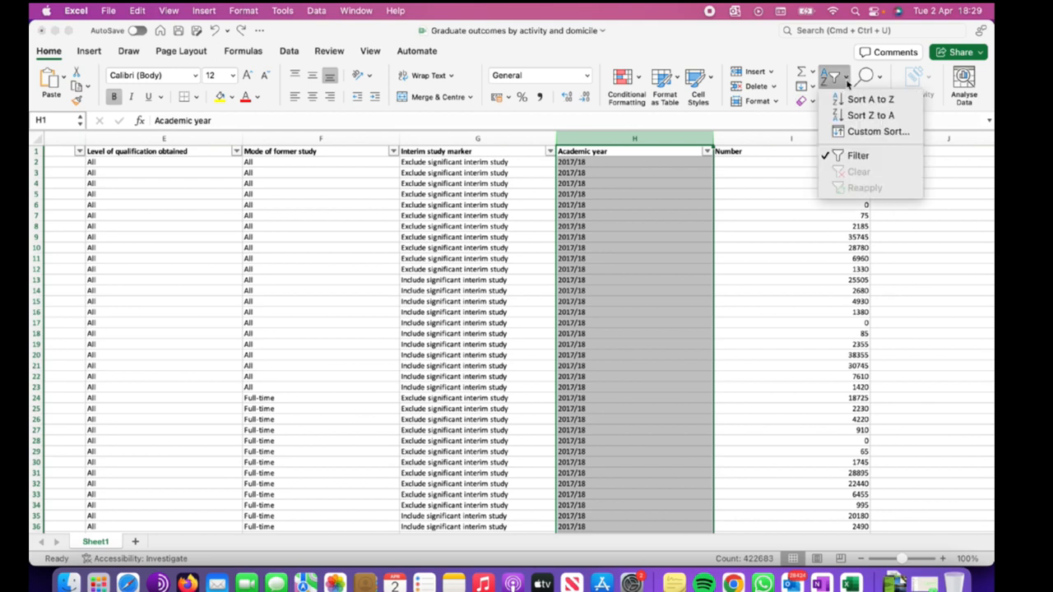
click(868, 116)
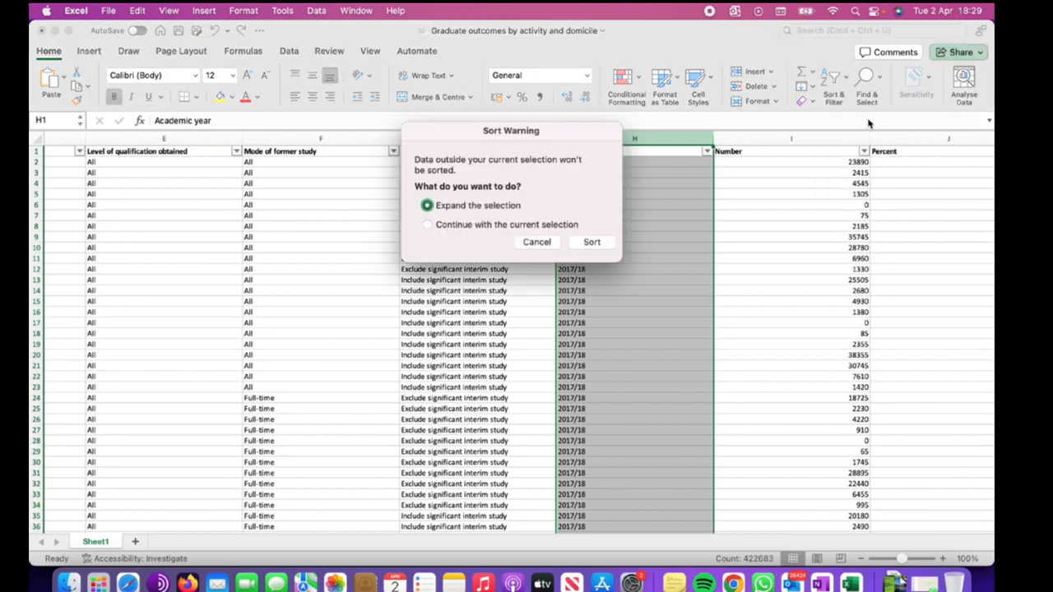
click(590, 242)
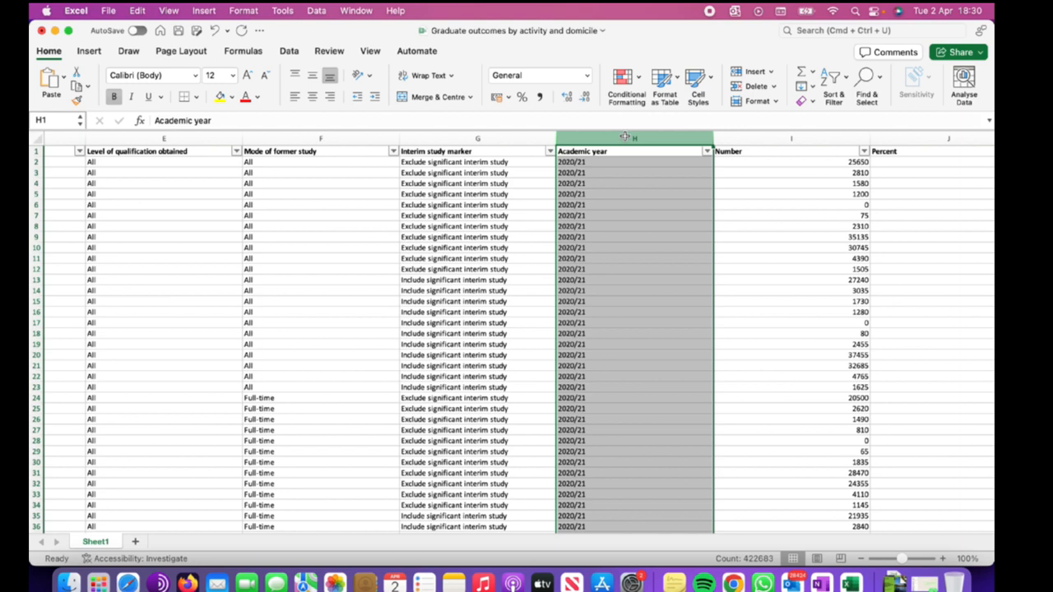
Sort the Academic year column A to Z, expanding the selection to the whole table.
click(842, 85)
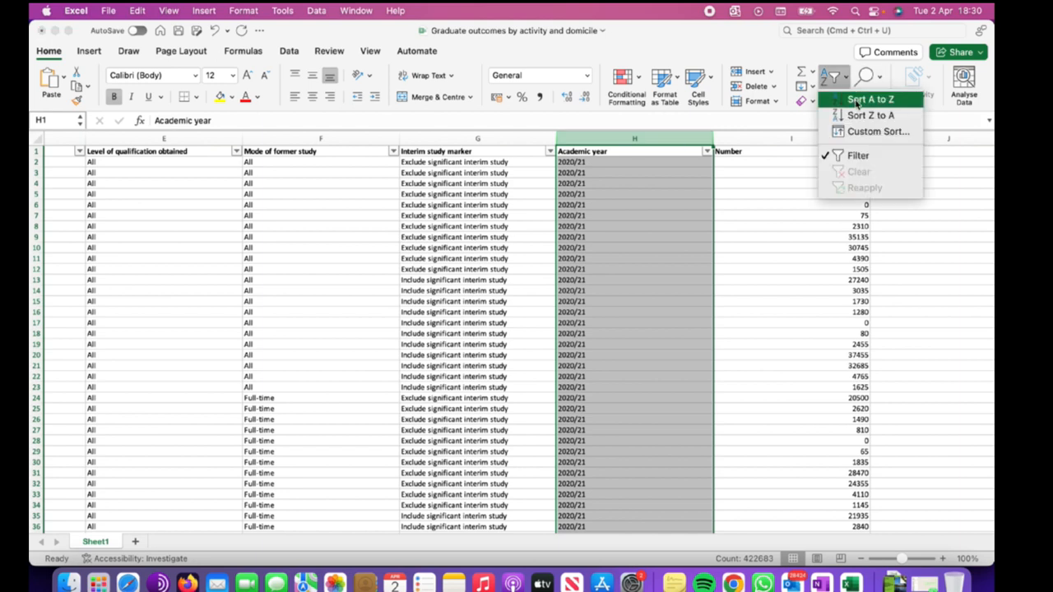
click(855, 102)
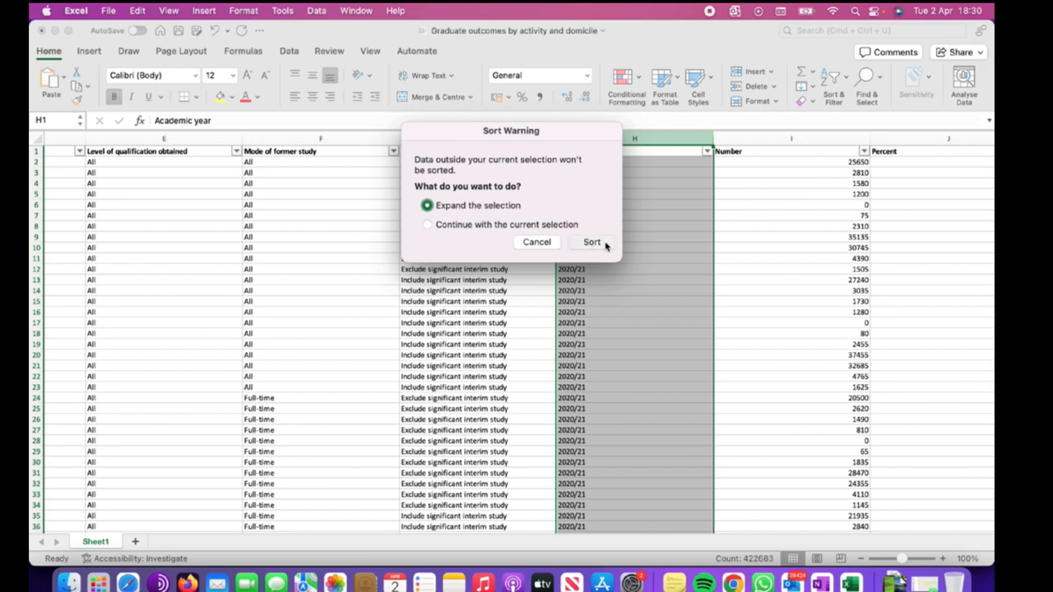
key(Return)
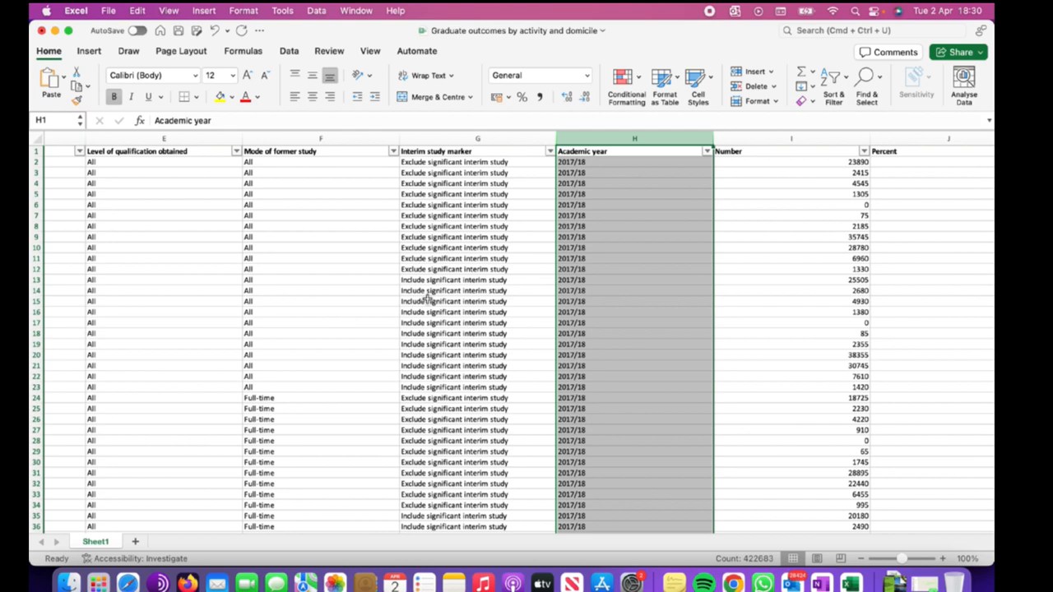
Open the Formula Builder and search it for the FILTER and SORT functions.
scroll(427, 298, left, 10)
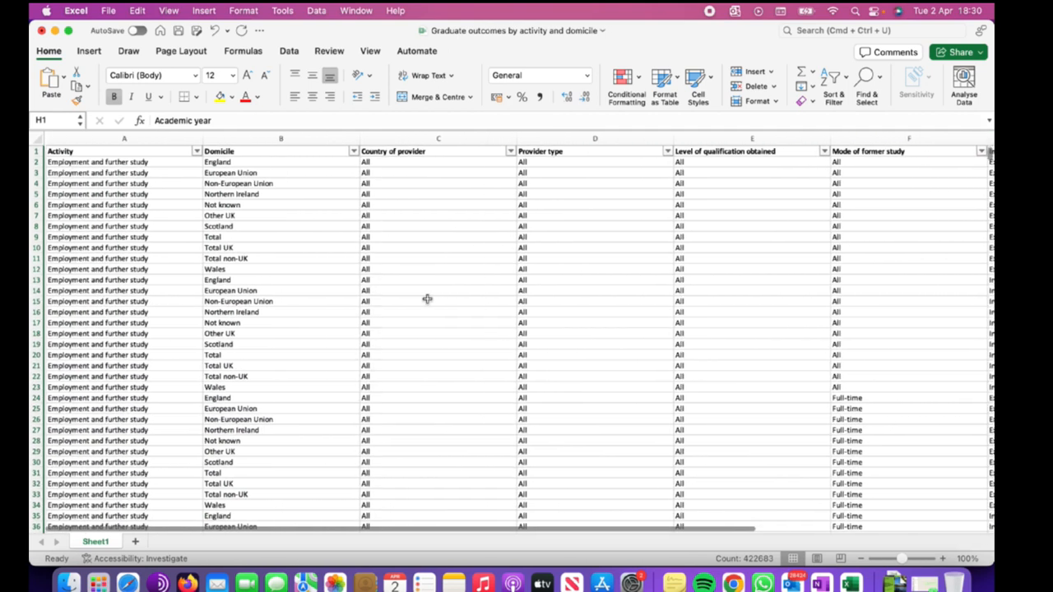
scroll(427, 298, right, 3)
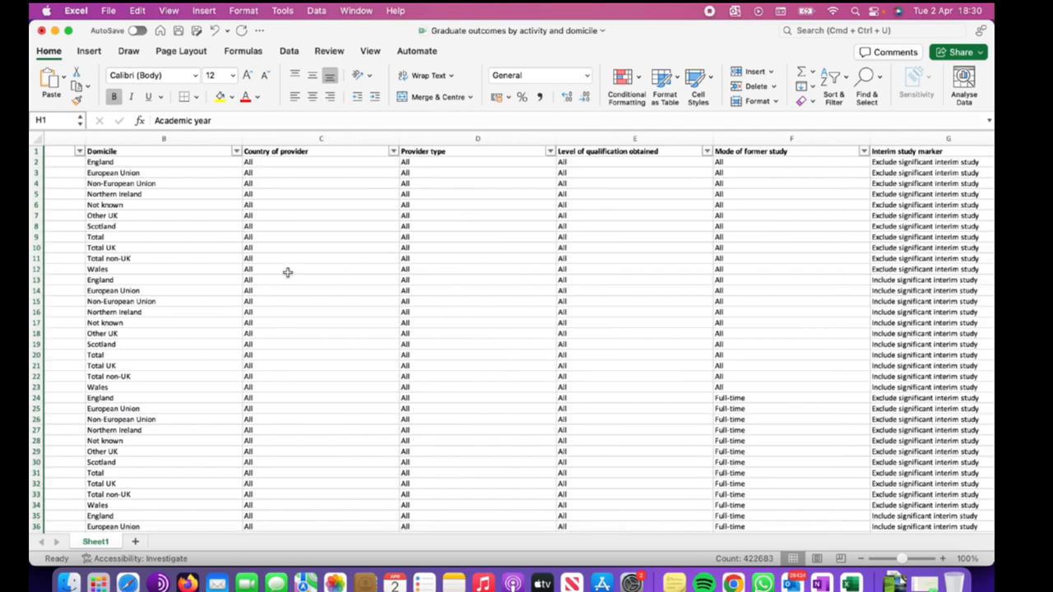
scroll(287, 273, left, 3)
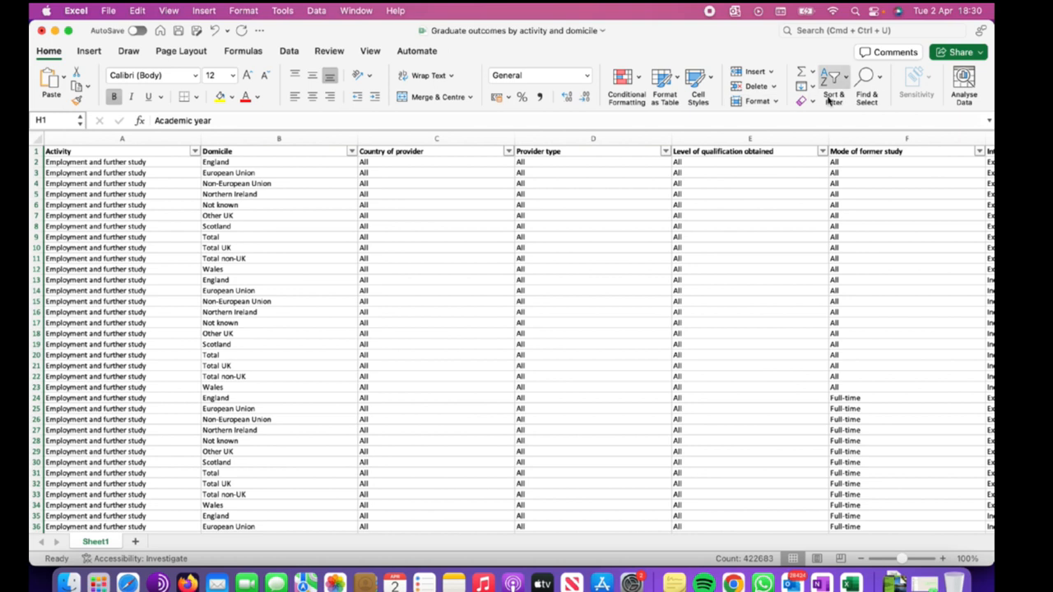
click(140, 121)
click(883, 164)
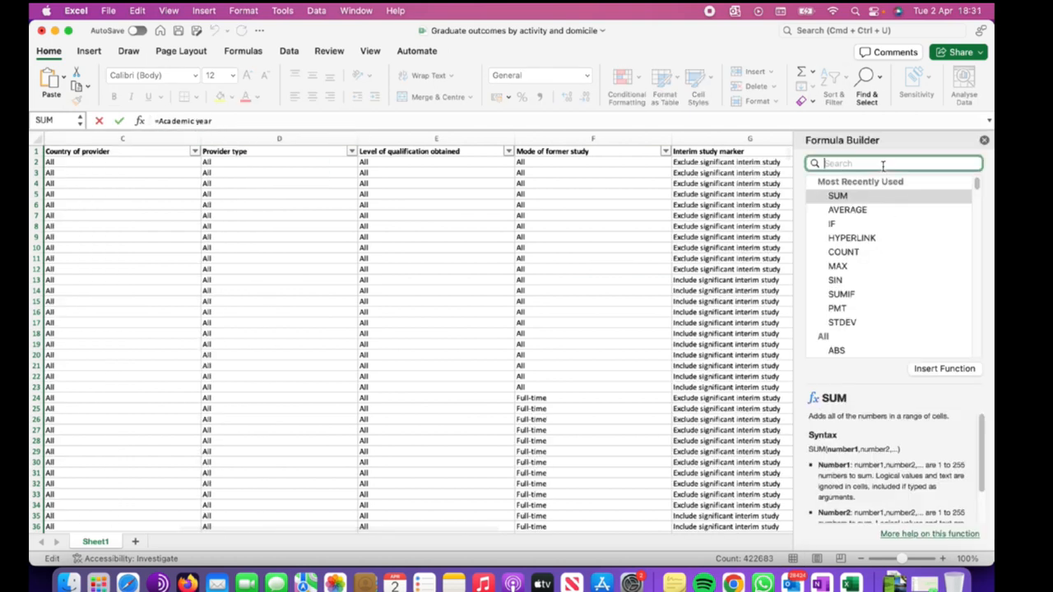
text(filter)
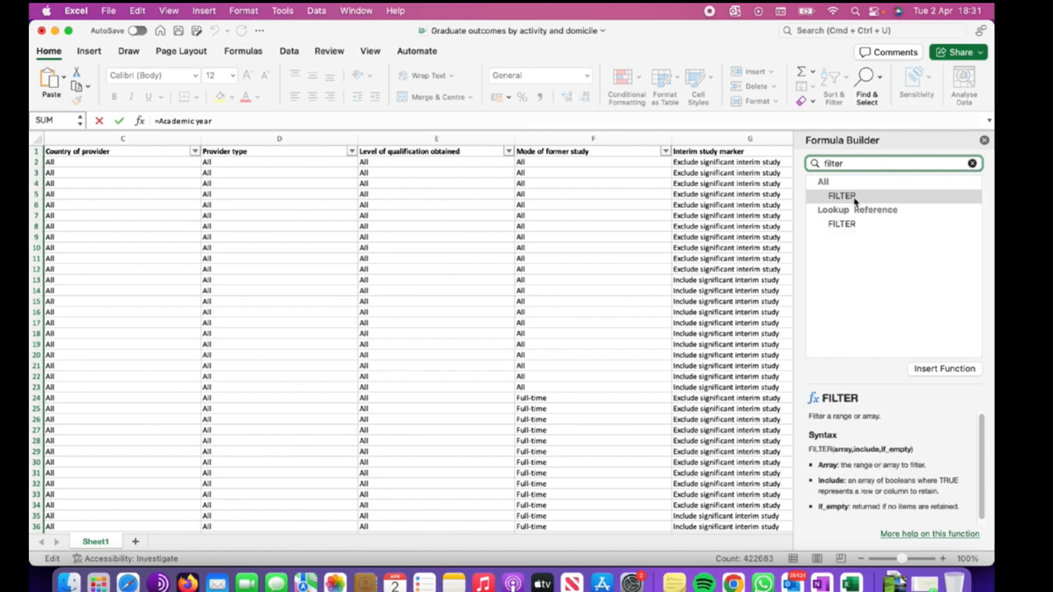
key(BackSpace)
key(BackSpace)
key(BackSpace)
key(BackSpace)
key(BackSpace)
key(BackSpace)
text(s)
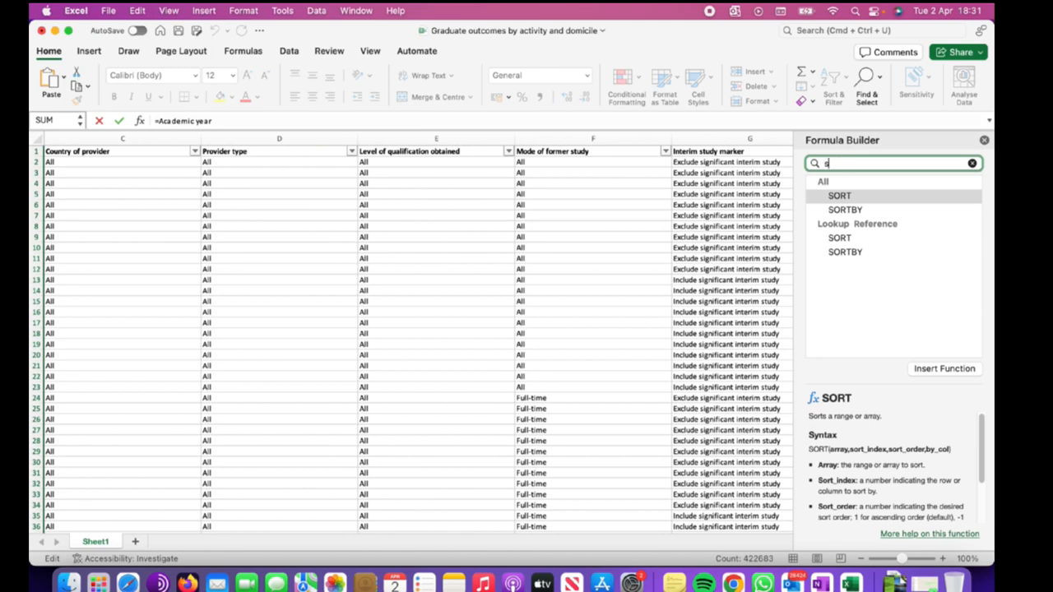
Search the Formula Builder for the FIND function and close the builder.
key(BackSpace)
key(BackSpace)
key(BackSpace)
key(BackSpace)
text(find)
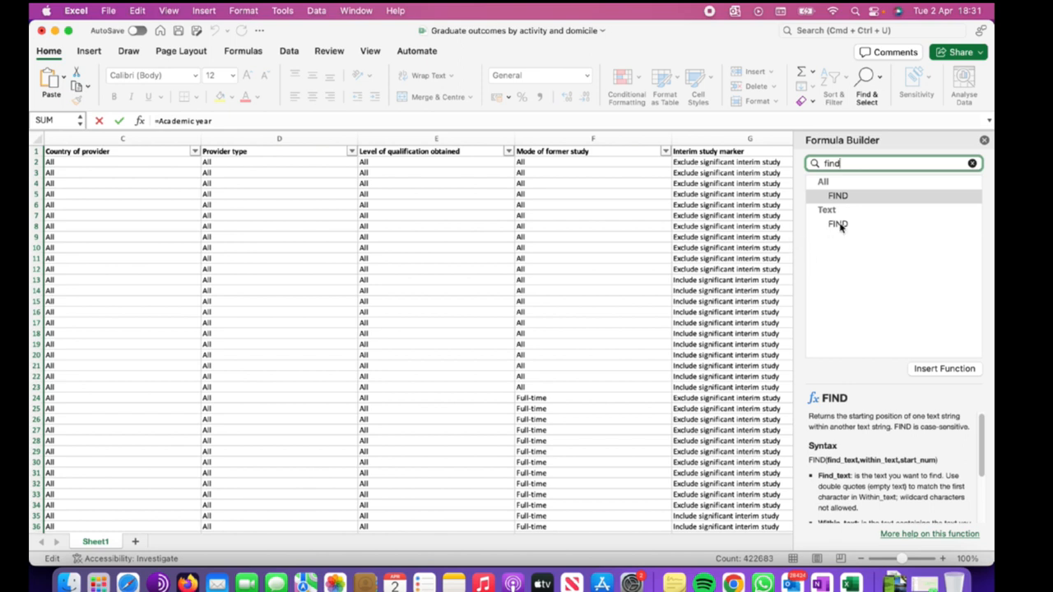
click(972, 163)
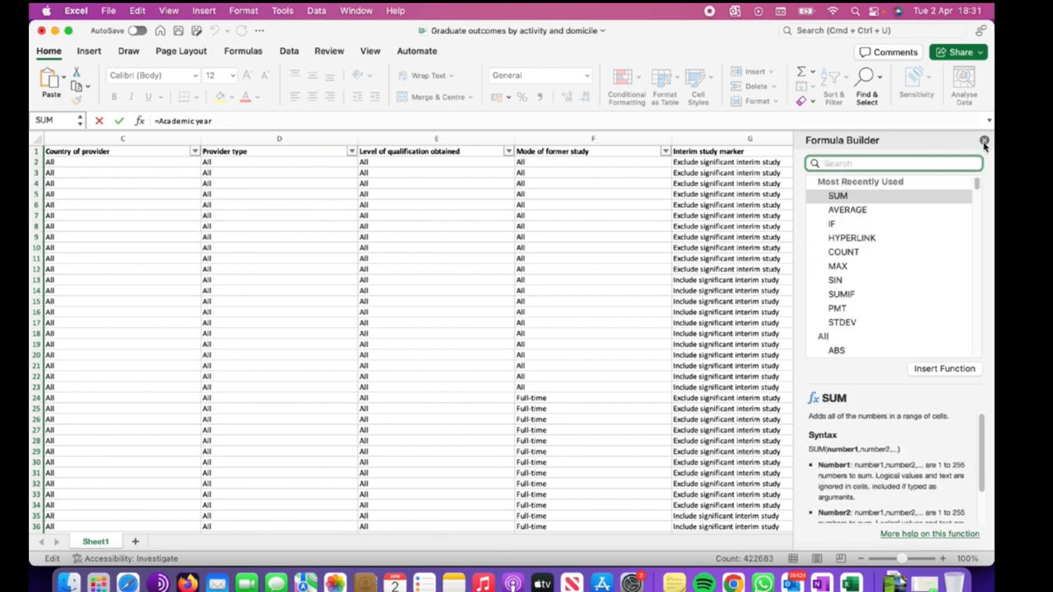
click(983, 142)
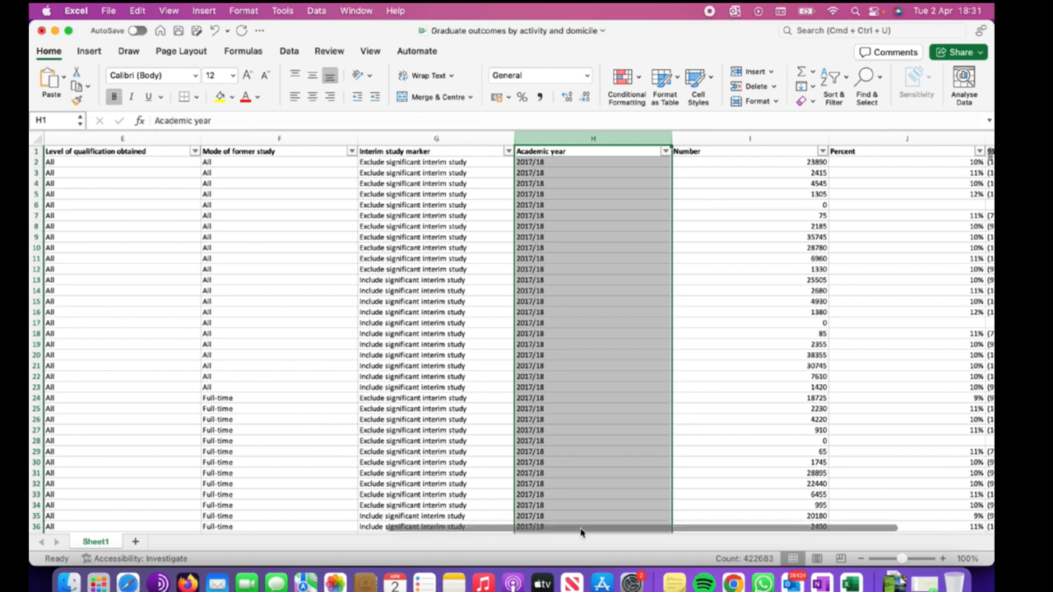
drag(622, 527, 207, 498)
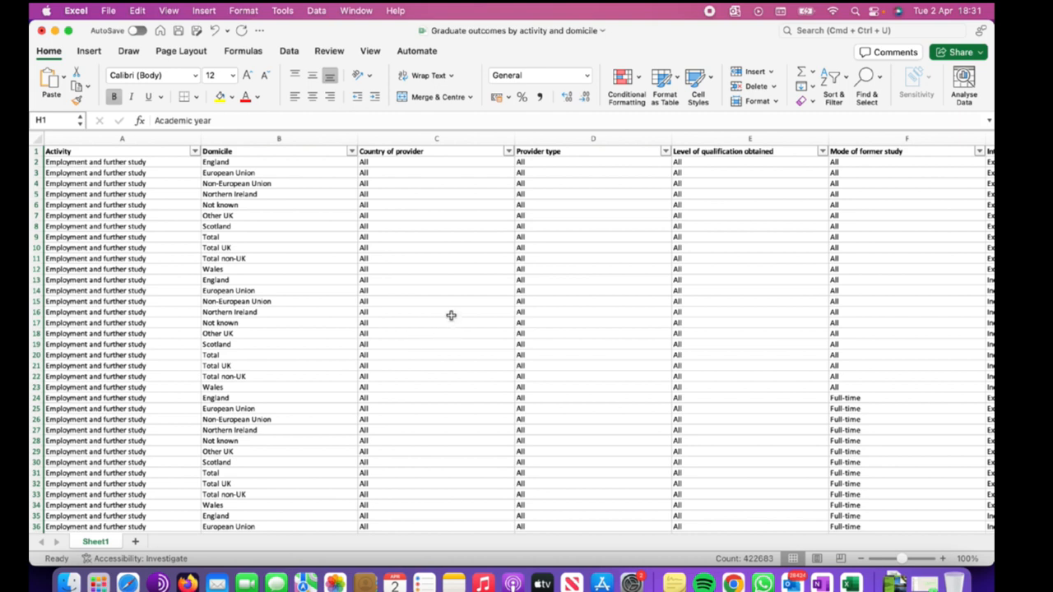
click(627, 224)
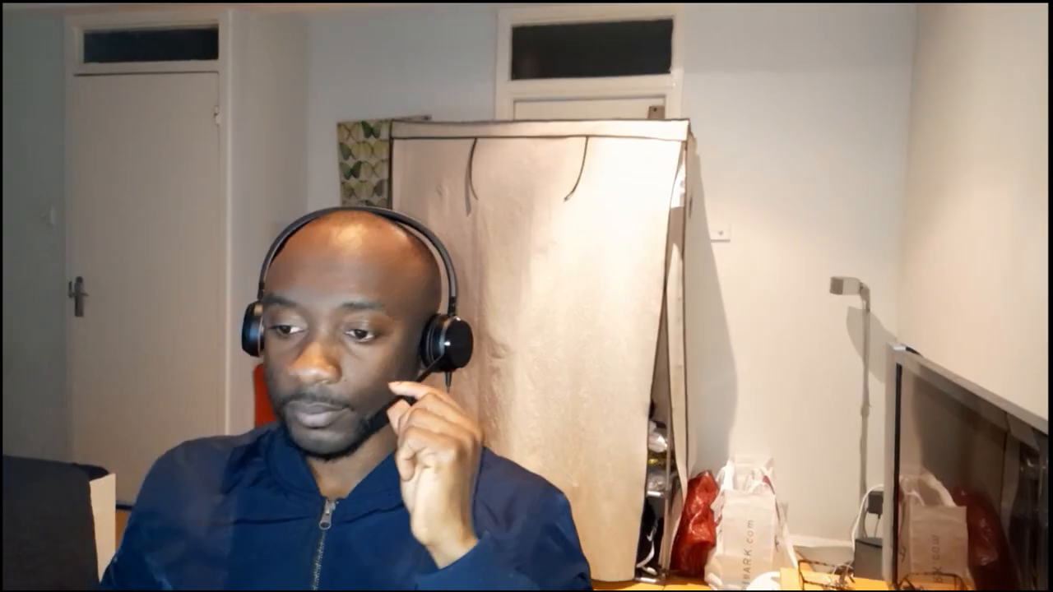